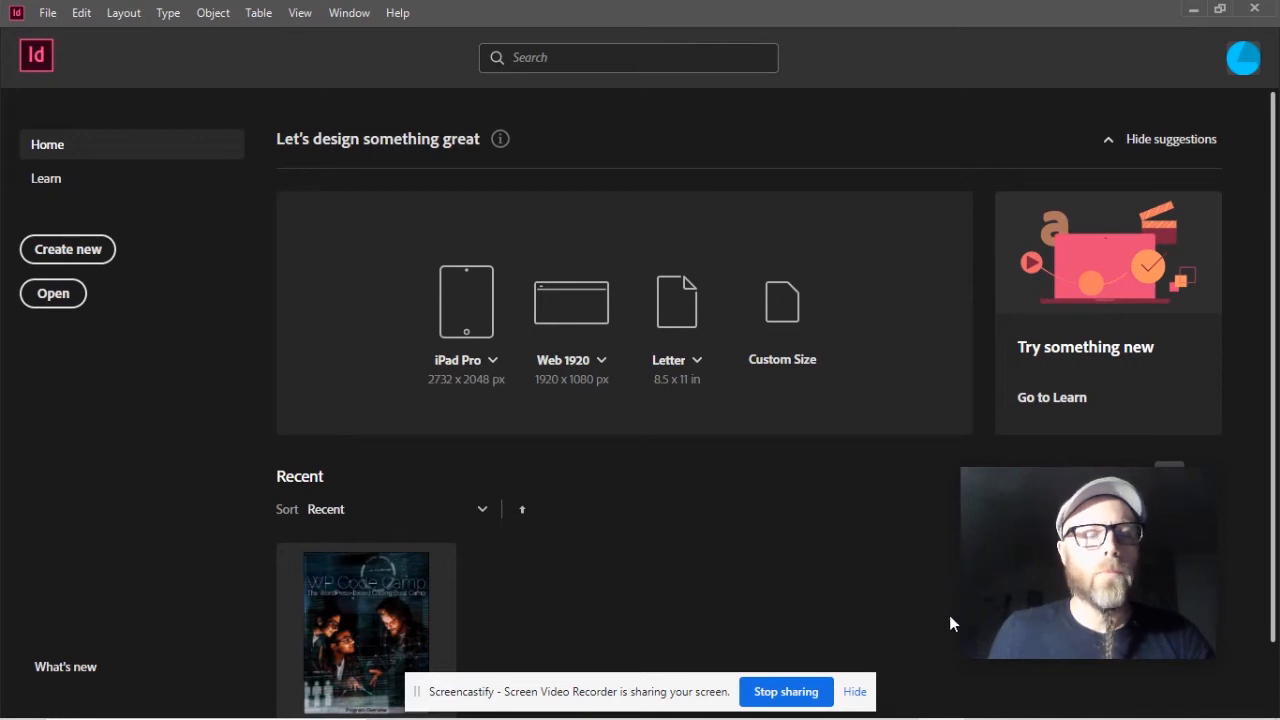
pyautogui.click(69, 257)
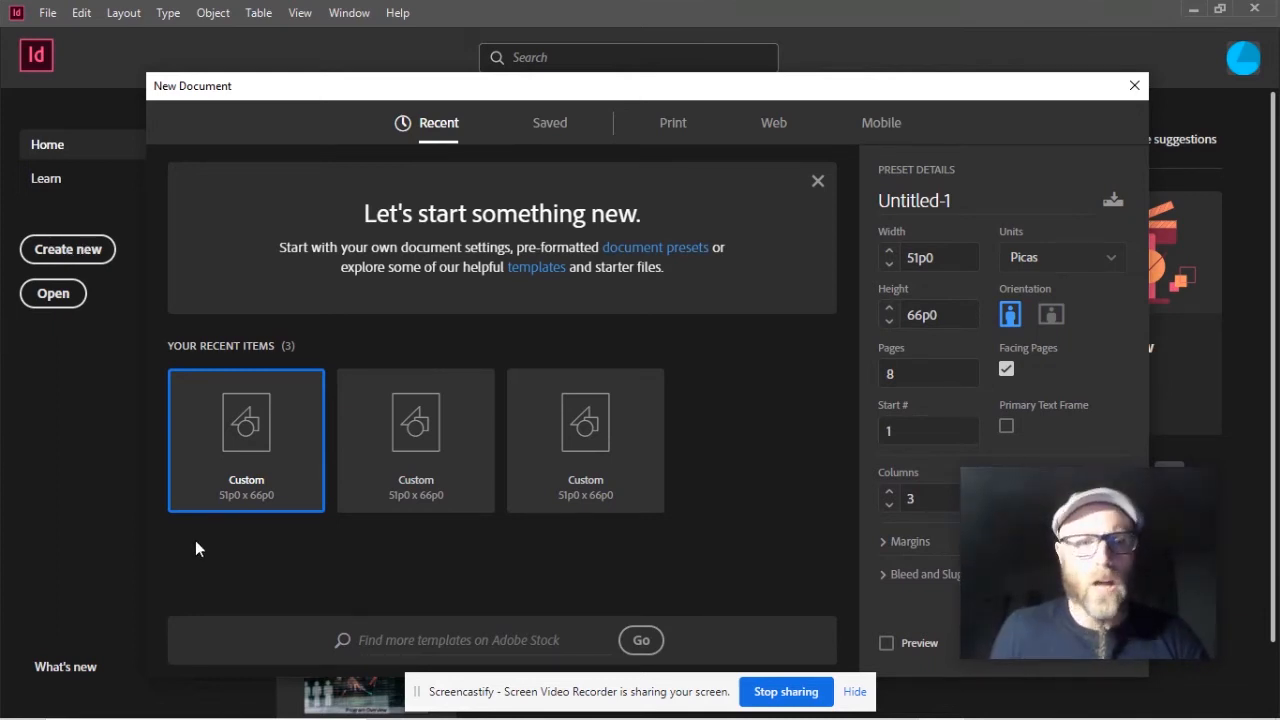
pyautogui.moveTo(330, 690)
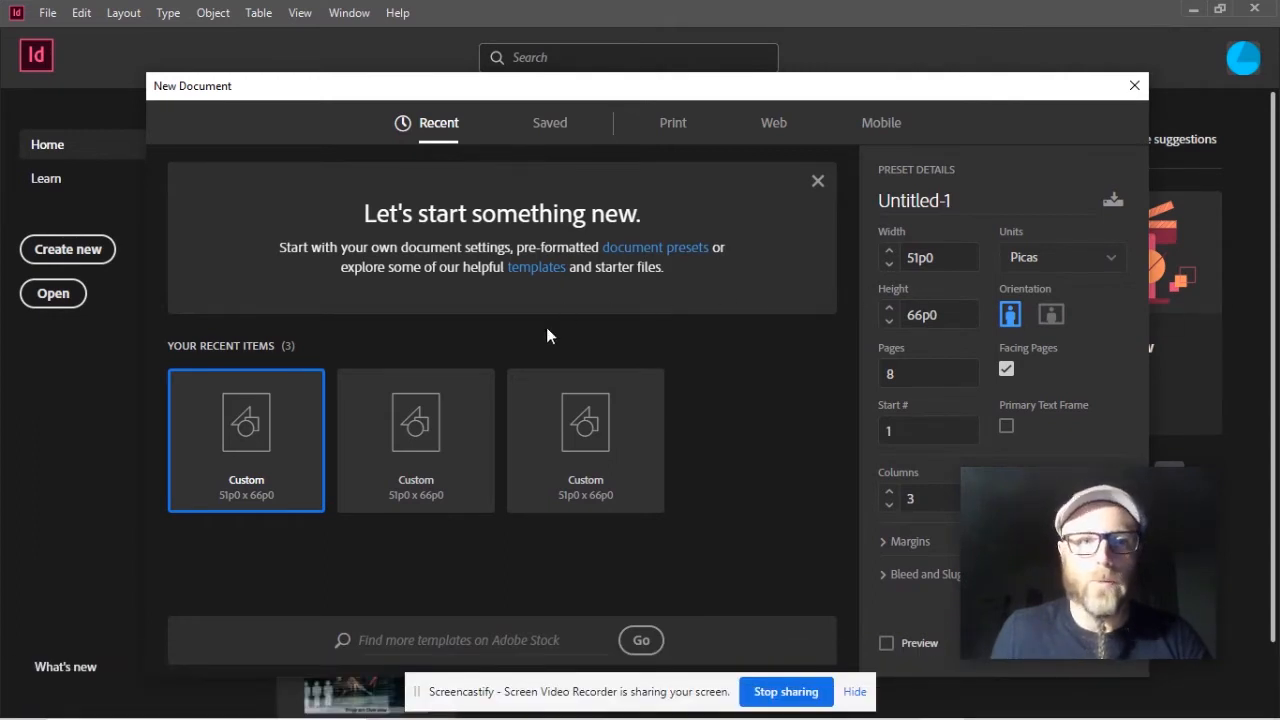
pyautogui.click(1134, 85)
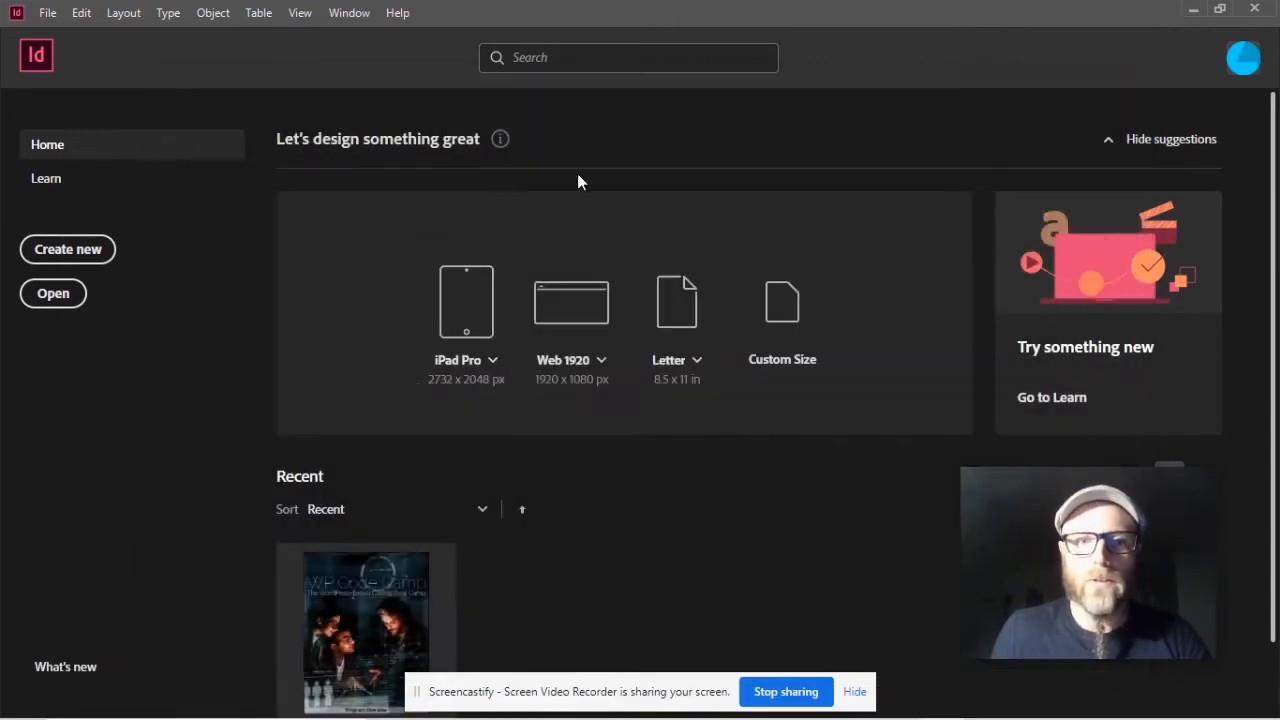
# - Open the recent document Program overview.indd and look over its cover and the spread on pages 2-3
pyautogui.click(340, 610)
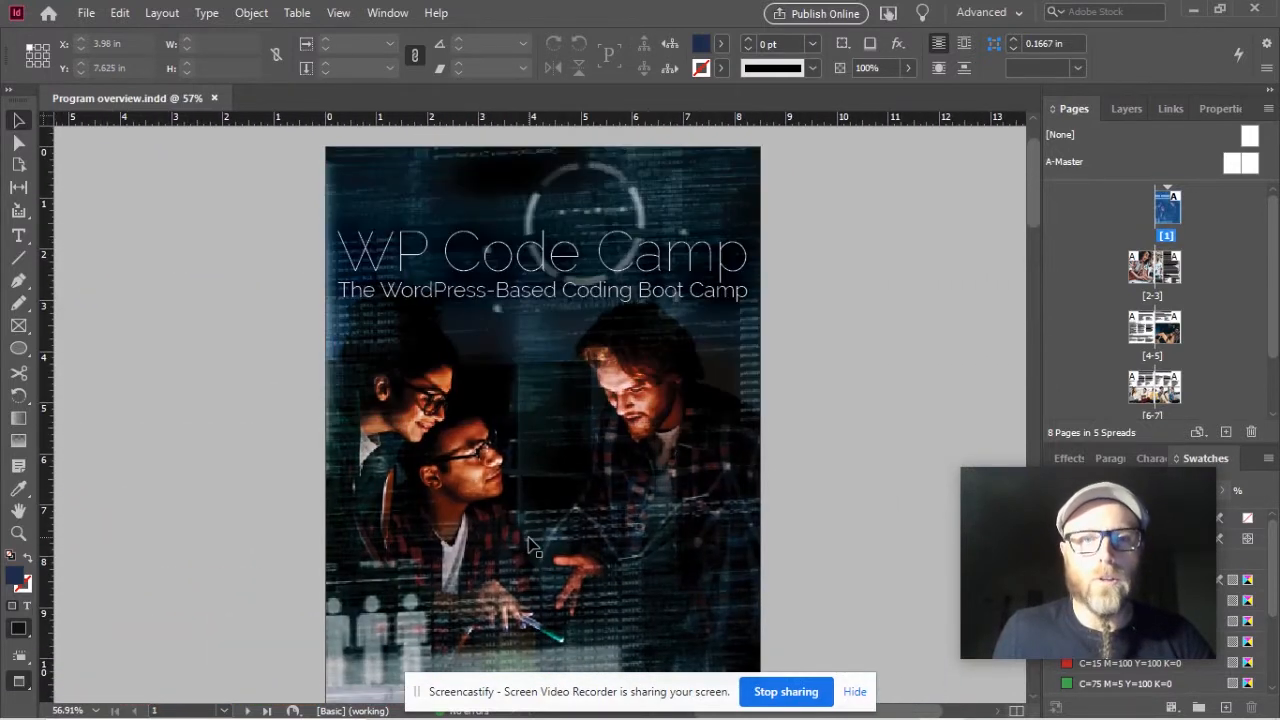
pyautogui.scroll(-10, 530, 545)
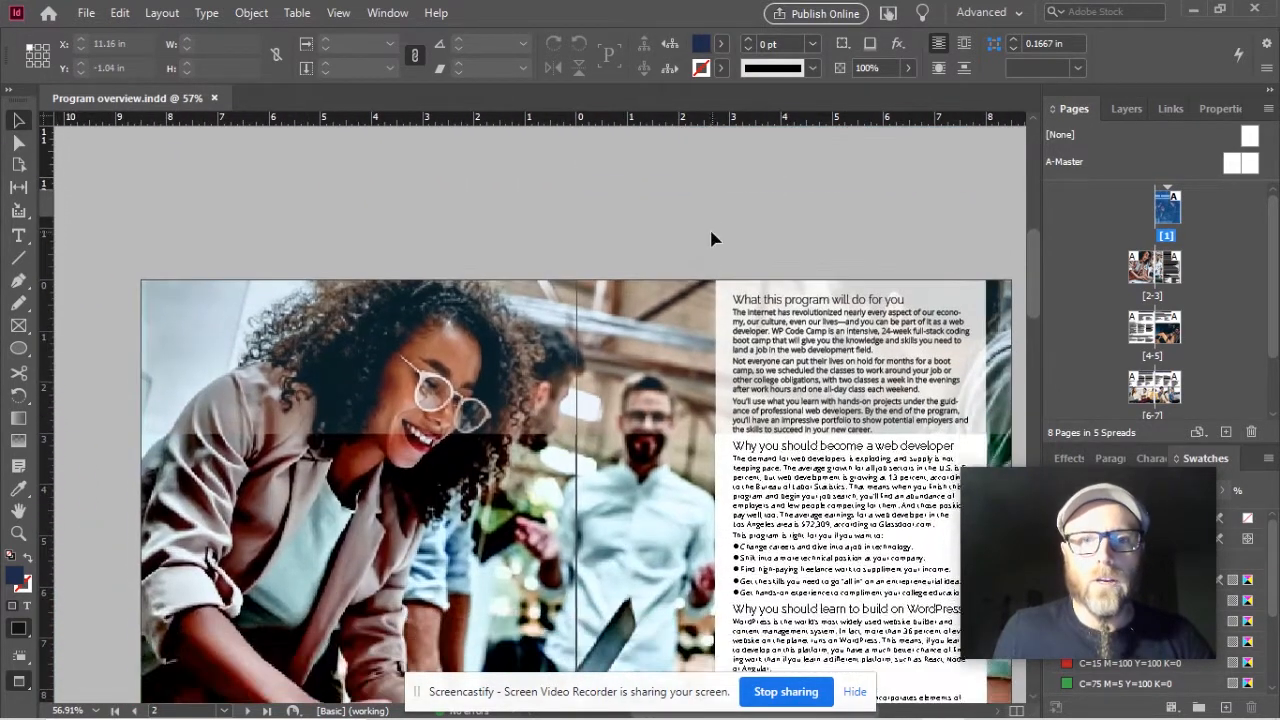
pyautogui.scroll(-2, 701, 377)
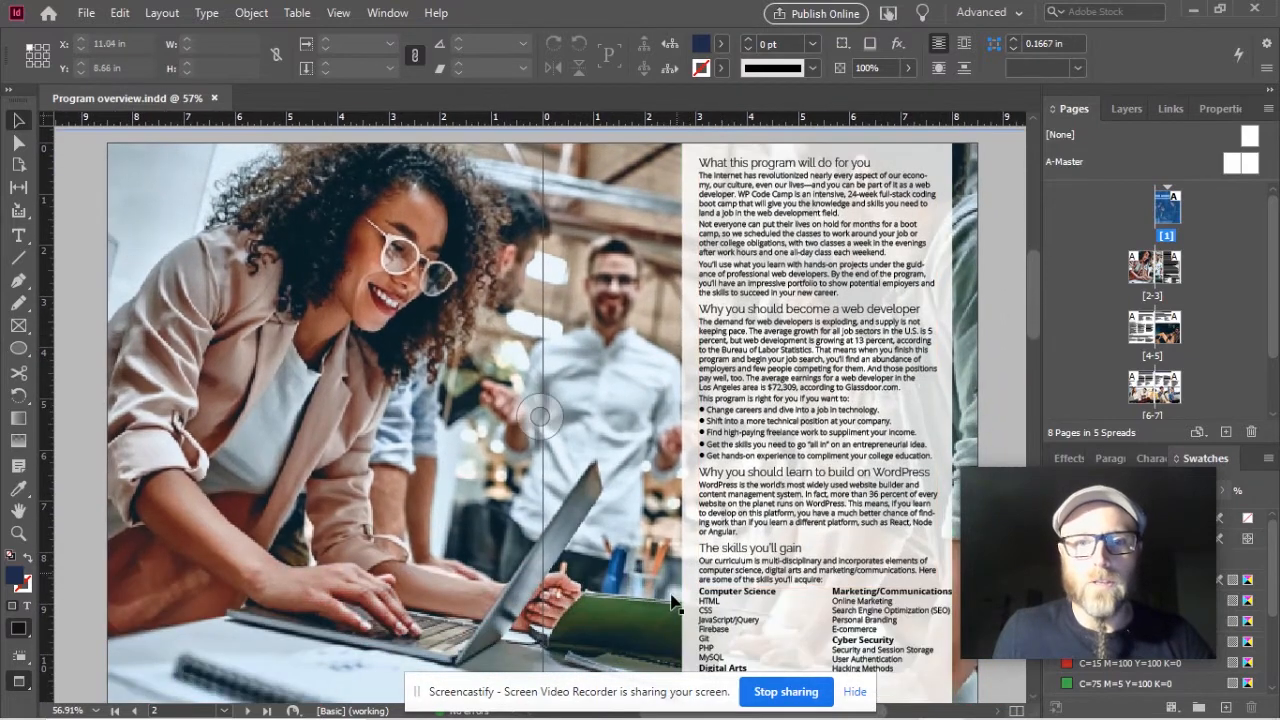
pyautogui.moveTo(670, 600); pyautogui.dragTo(709, 290)
pyautogui.moveTo(660, 208); pyautogui.dragTo(744, 516)
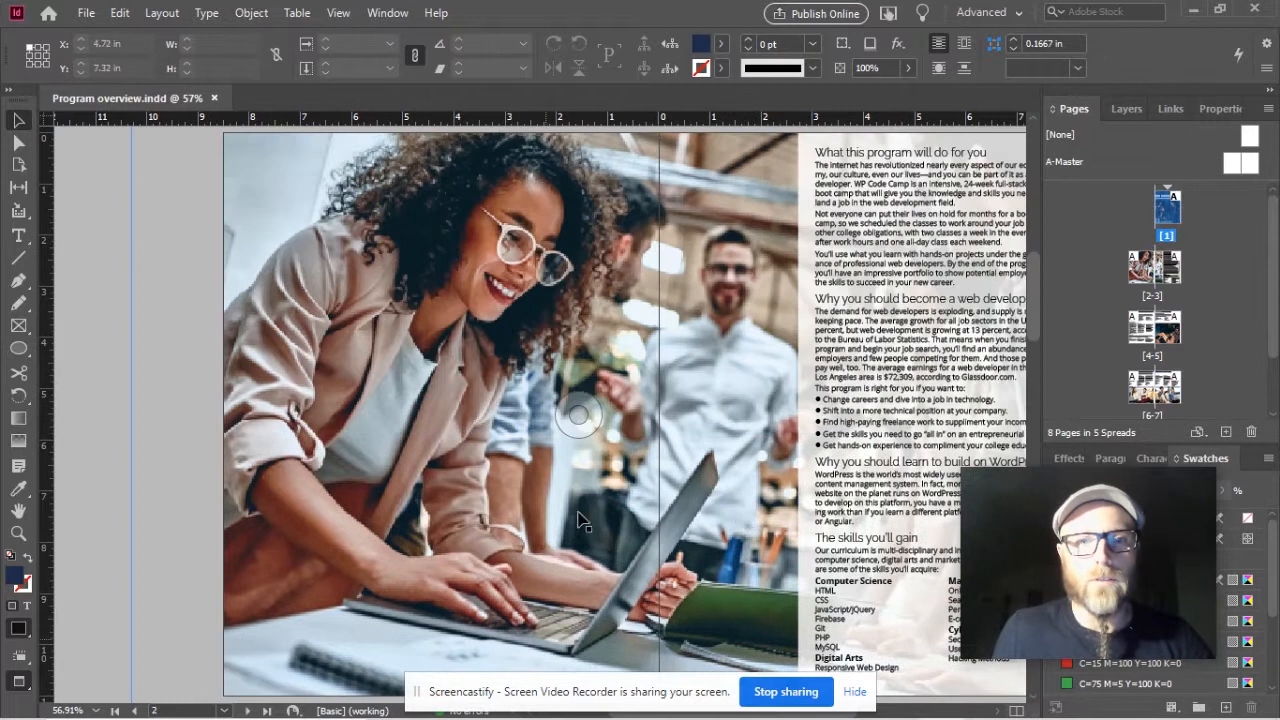
pyautogui.moveTo(701, 391); pyautogui.dragTo(341, 381)
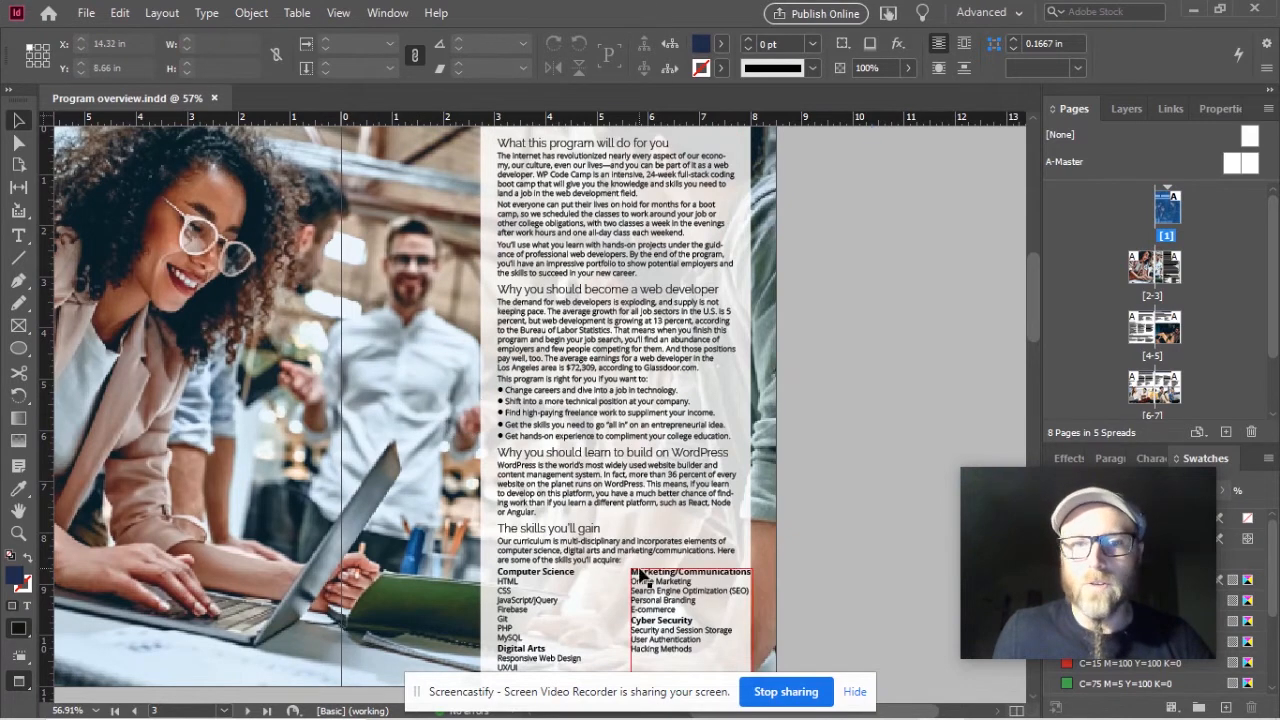
pyautogui.moveTo(407, 585); pyautogui.dragTo(660, 603)
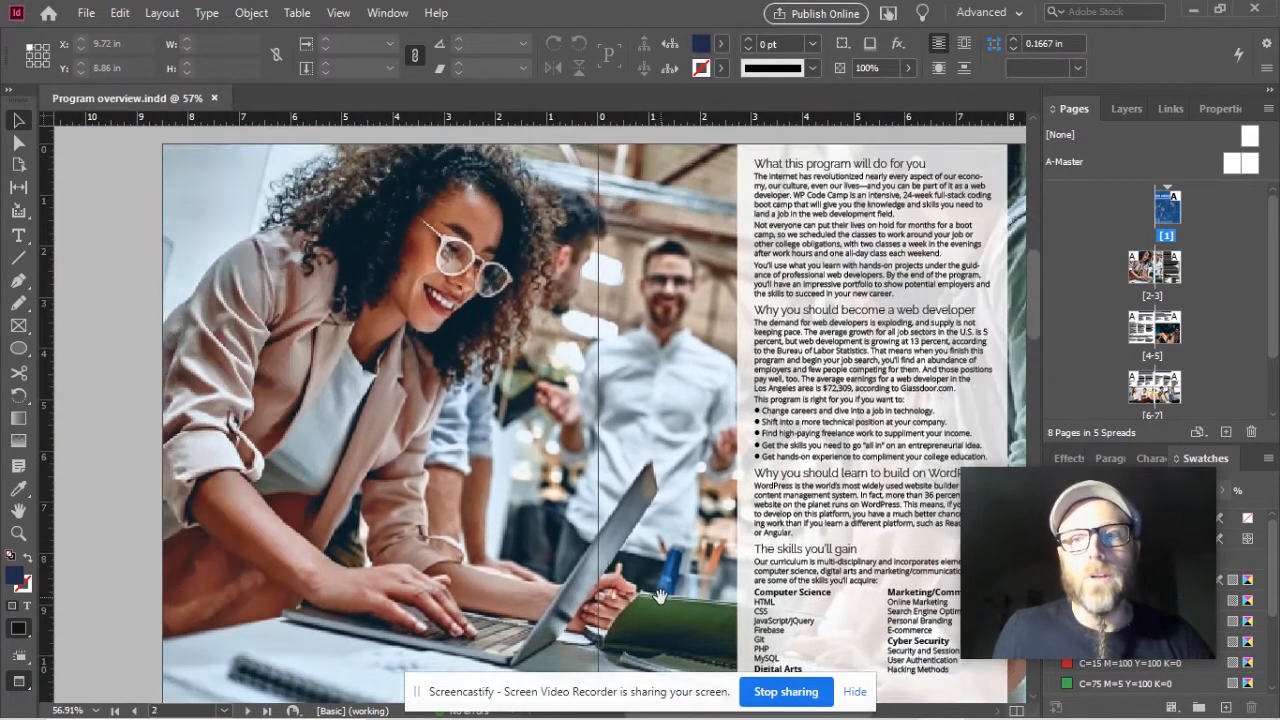
# - Examine the remaining spreads from page 4 through the back cover on page 8, and close the document
pyautogui.scroll(-10, 660, 603)
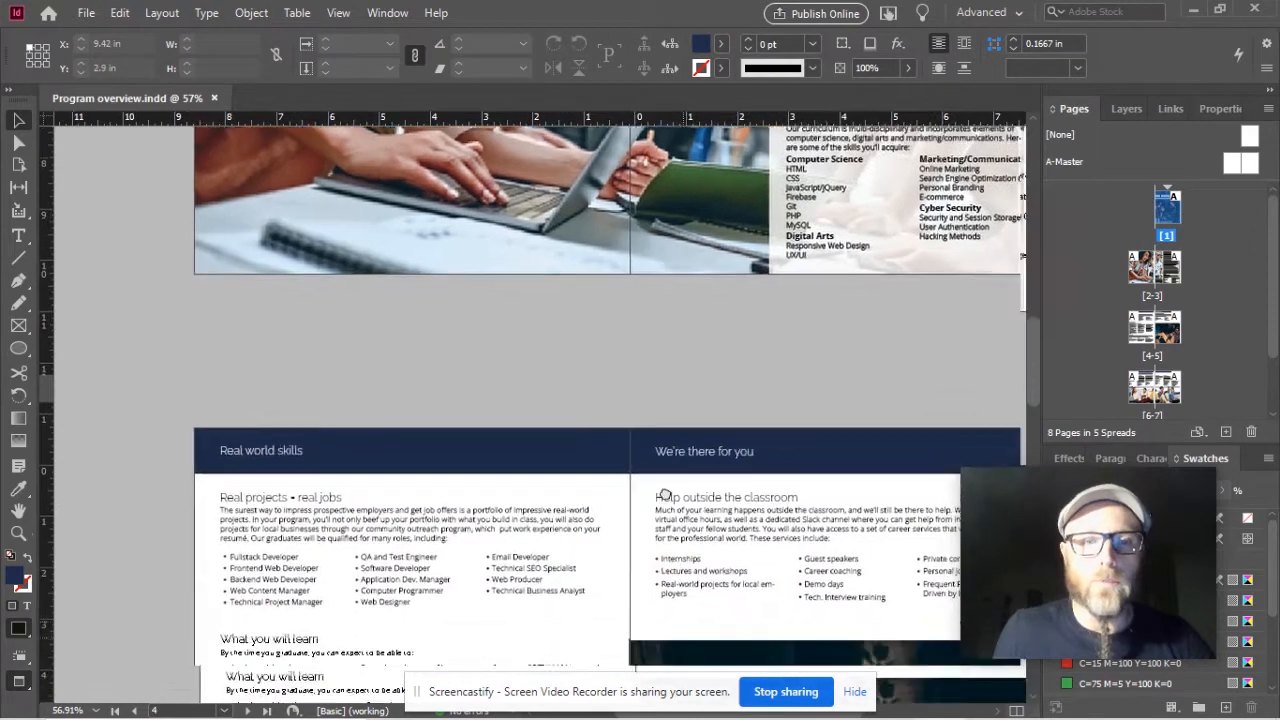
pyautogui.scroll(-2, 600, 330)
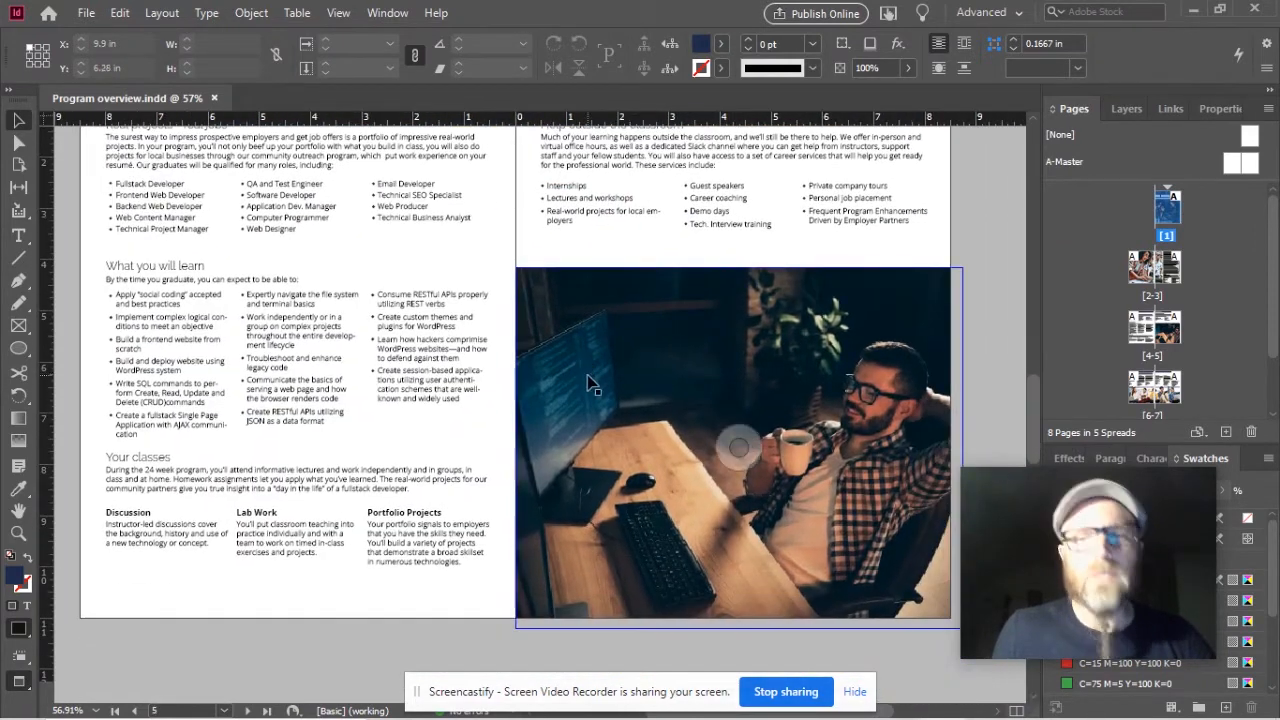
pyautogui.moveTo(631, 548); pyautogui.dragTo(680, 168)
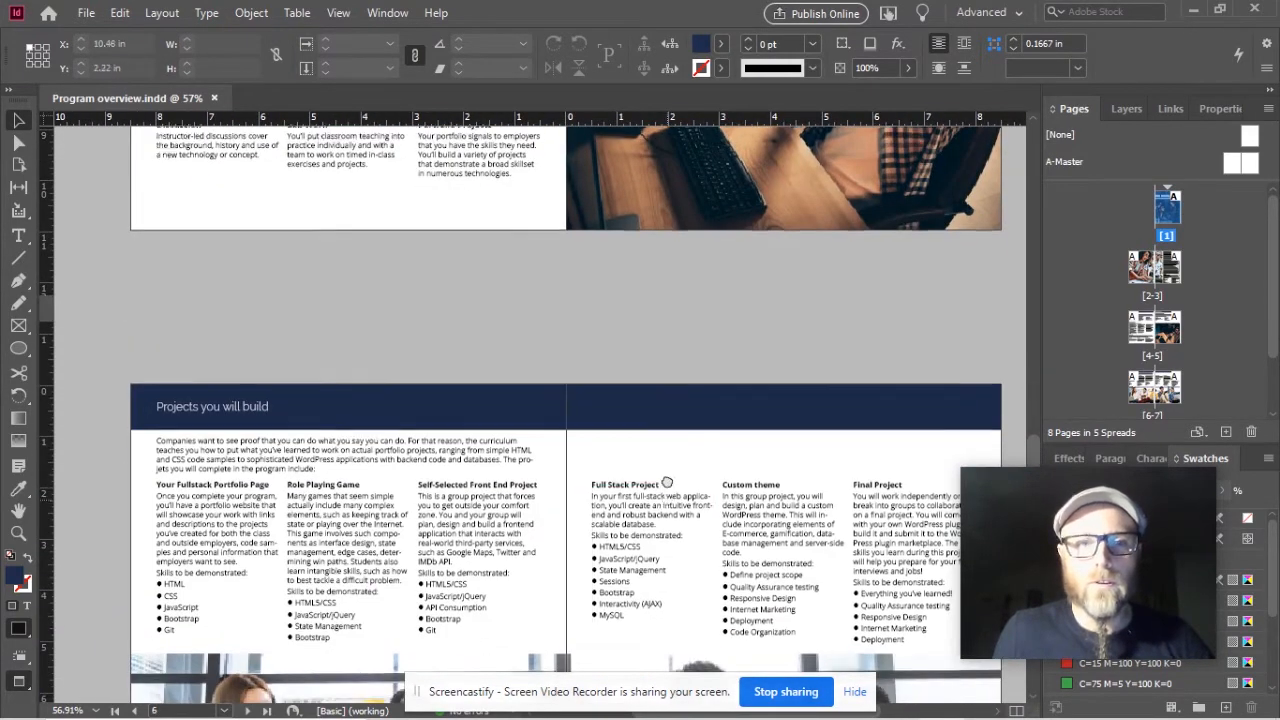
pyautogui.moveTo(666, 484); pyautogui.dragTo(636, 174)
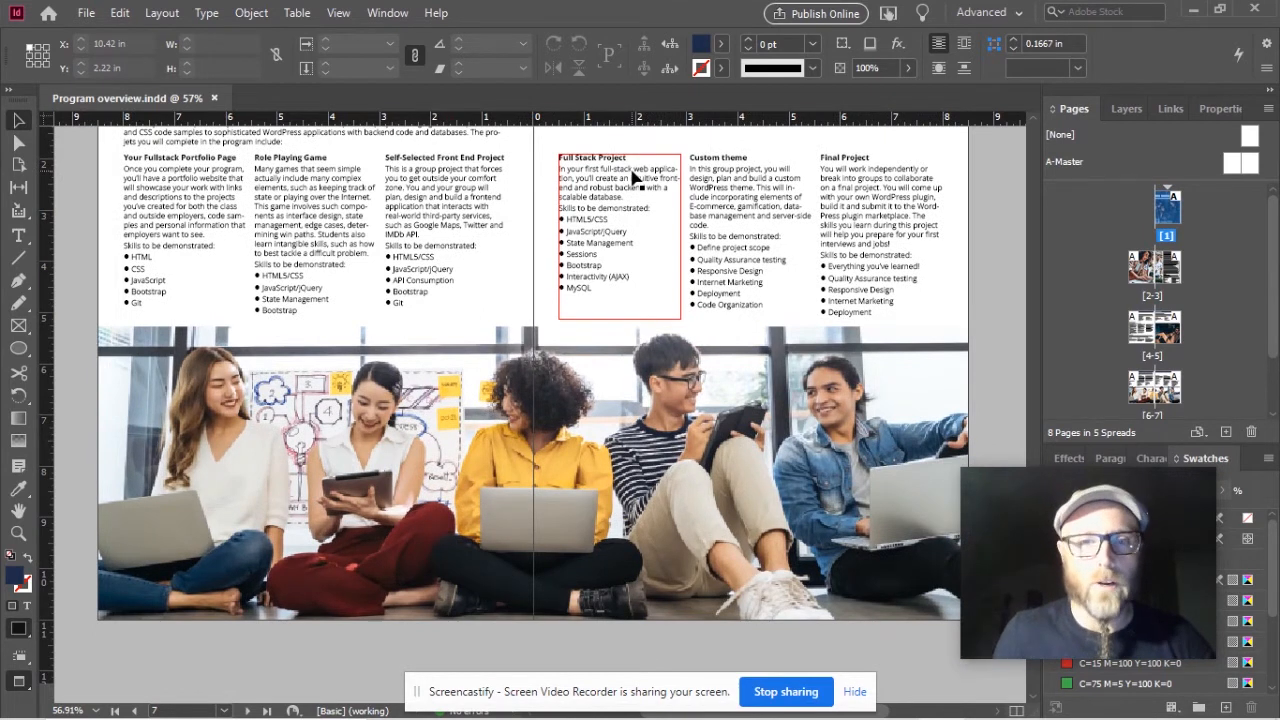
pyautogui.moveTo(634, 480); pyautogui.dragTo(672, 183)
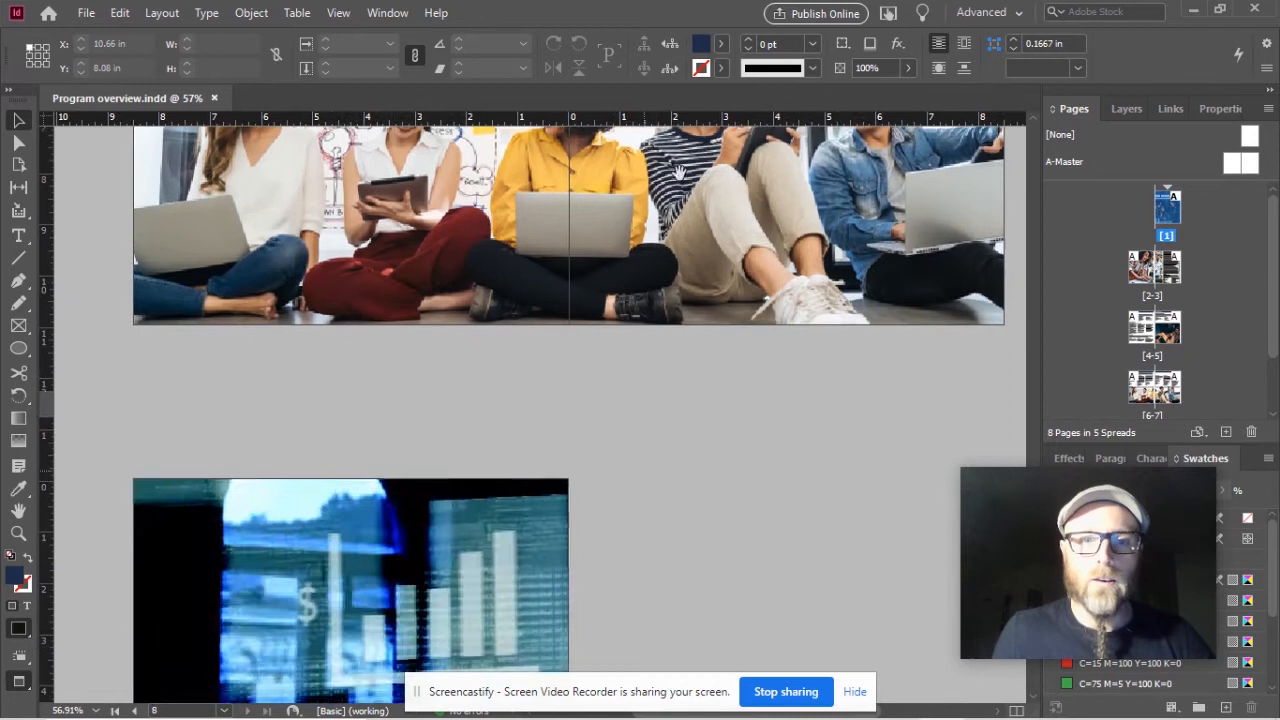
pyautogui.moveTo(666, 497); pyautogui.dragTo(709, 203)
pyautogui.moveTo(704, 447); pyautogui.dragTo(711, 383)
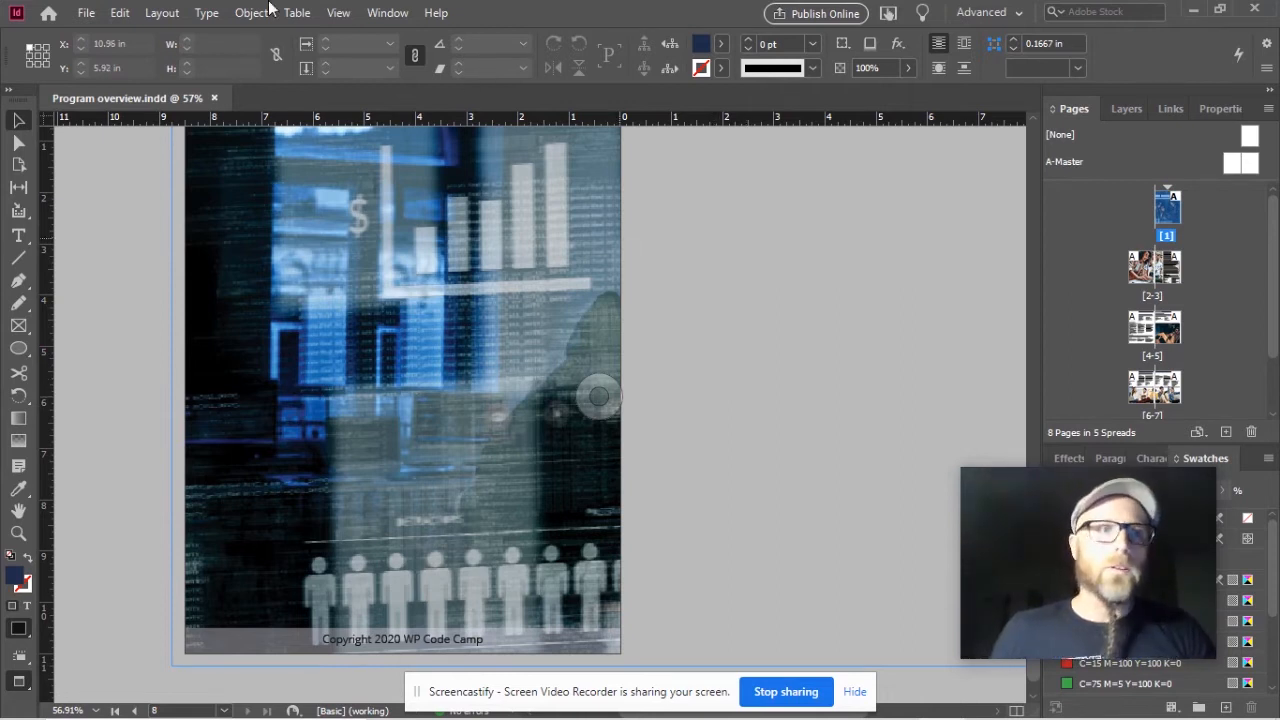
pyautogui.click(214, 98)
pyautogui.click(82, 12)
pyautogui.click(82, 12)
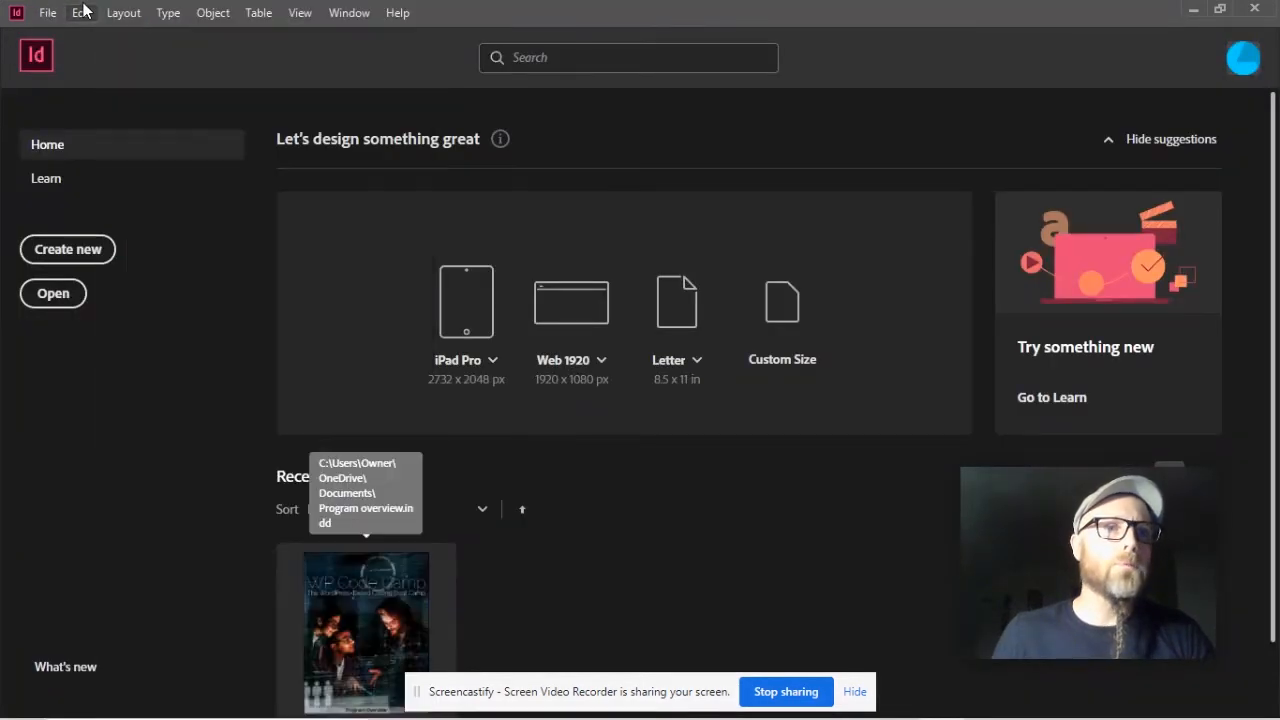
# - Start a new document from the recent custom preset and set its units to inches
pyautogui.click(75, 250)
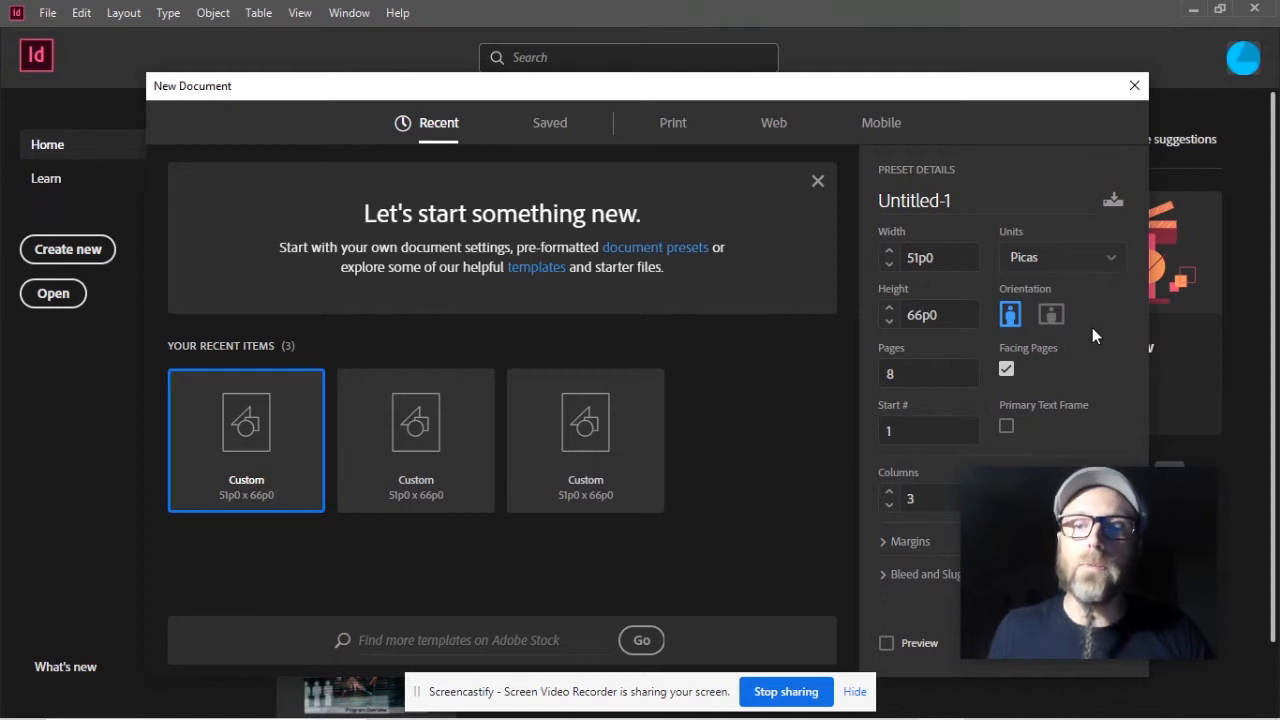
pyautogui.click(1112, 262)
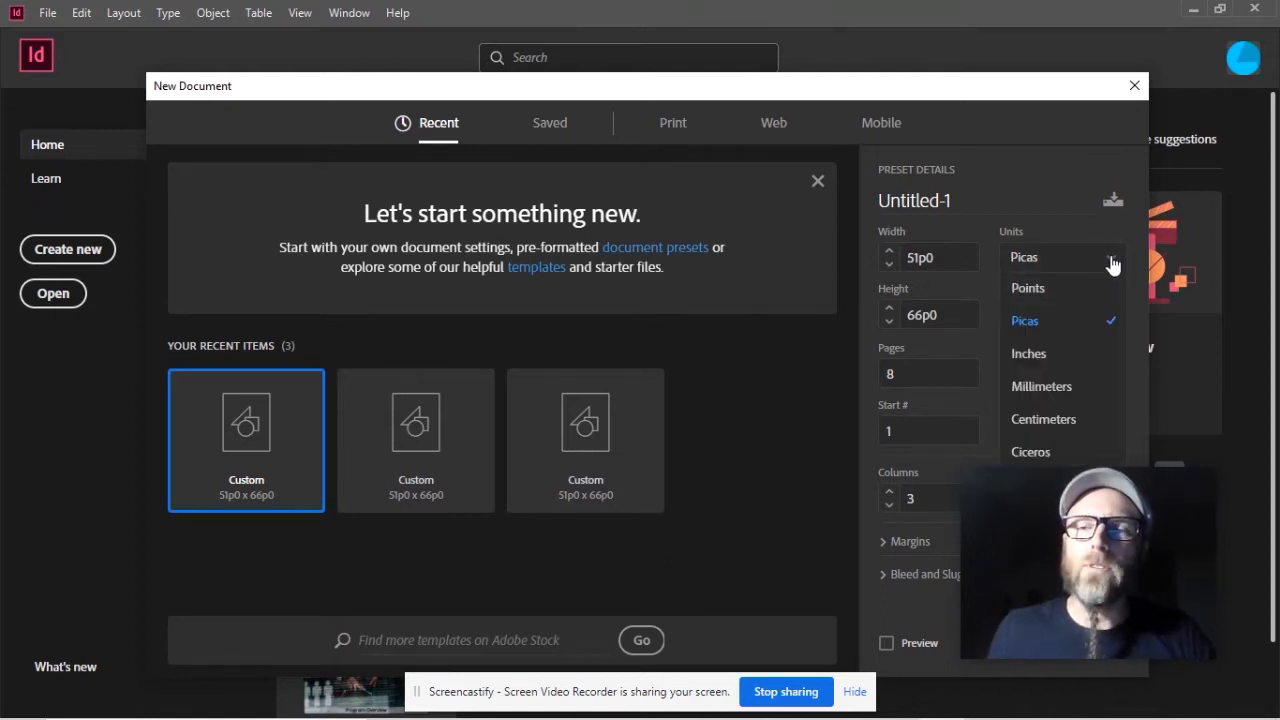
pyautogui.click(1034, 354)
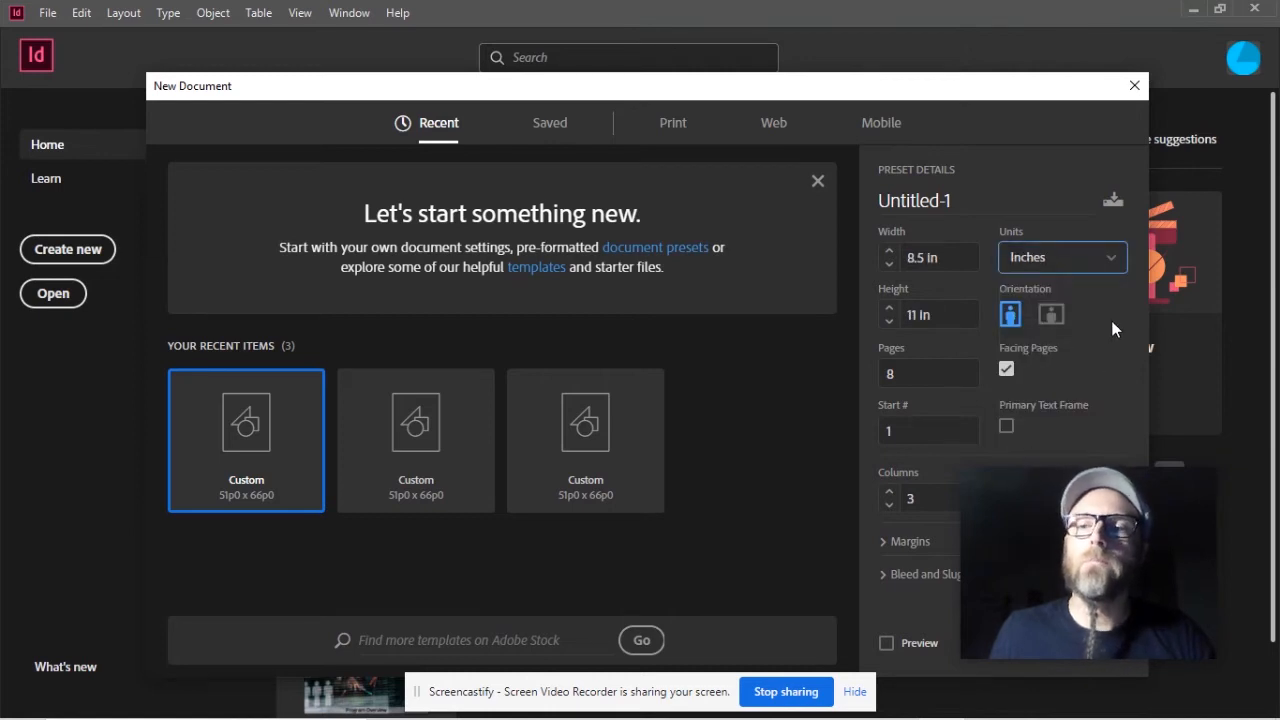
pyautogui.click(909, 258)
pyautogui.click(907, 316)
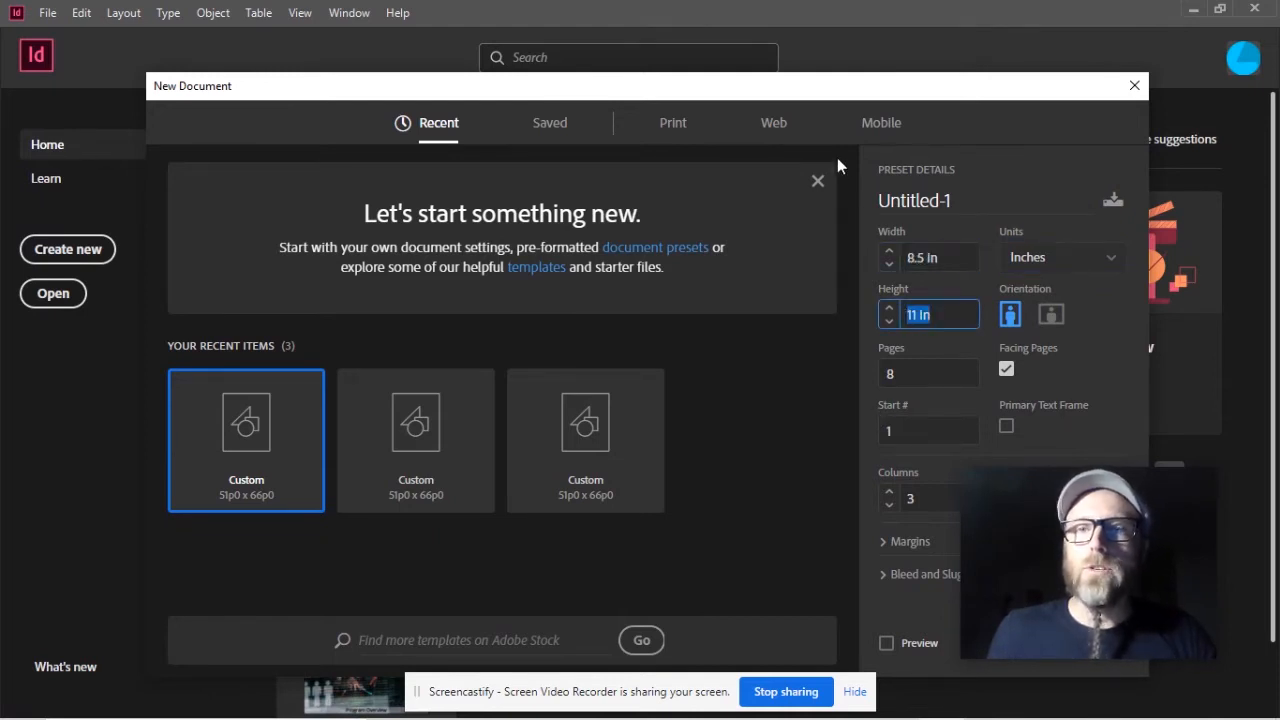
# - Set the new document's top margin to 0.25 in, leaving the other margins unlinked
pyautogui.moveTo(846, 86); pyautogui.dragTo(731, 40)
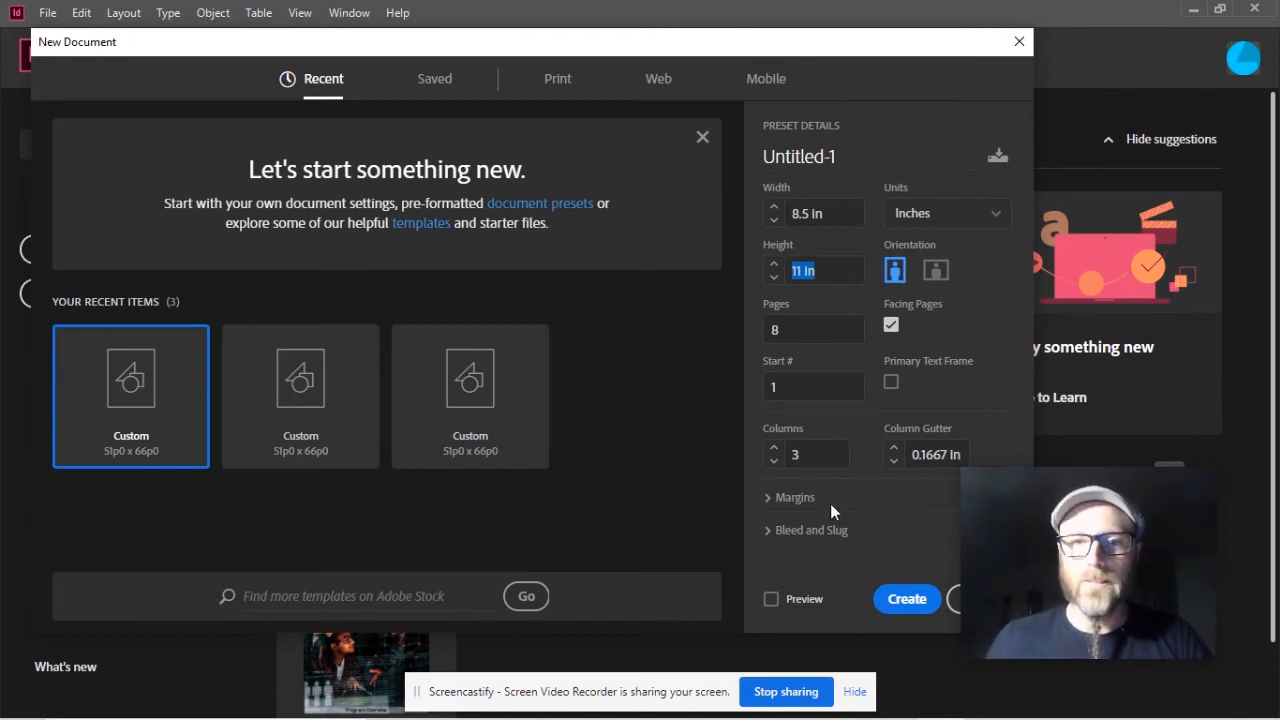
pyautogui.click(768, 497)
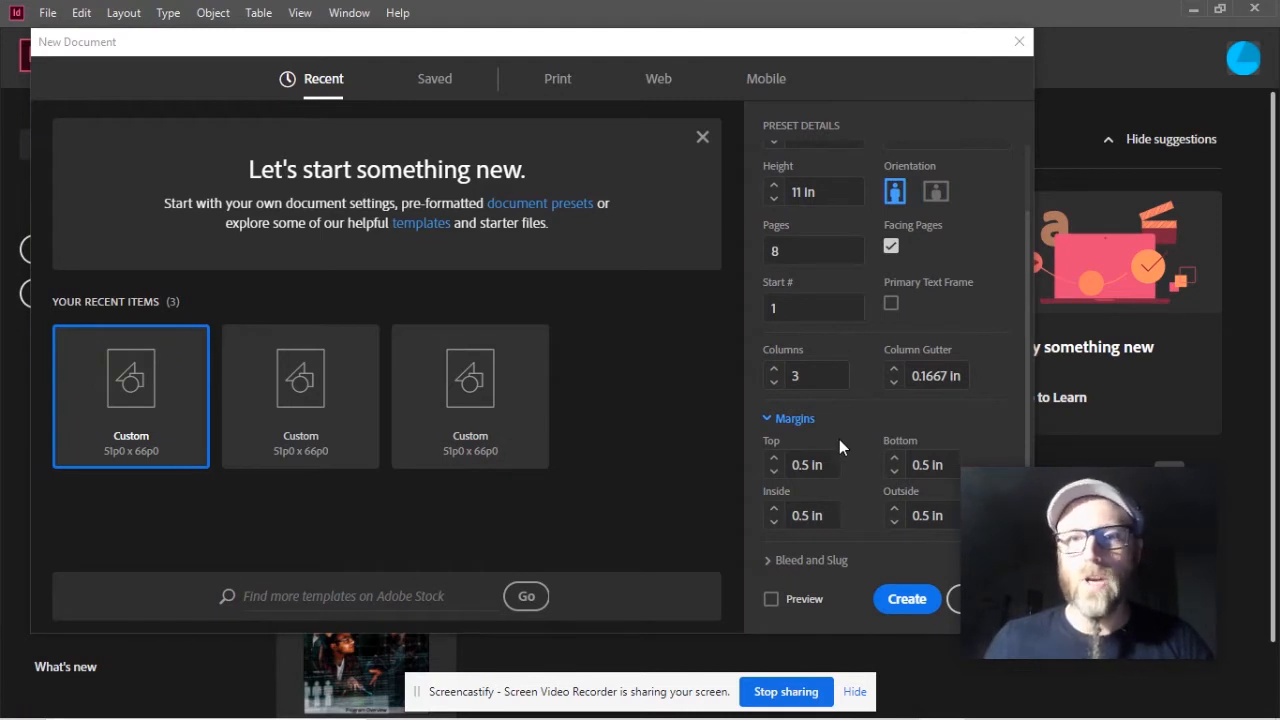
pyautogui.click(774, 471)
pyautogui.click(774, 471)
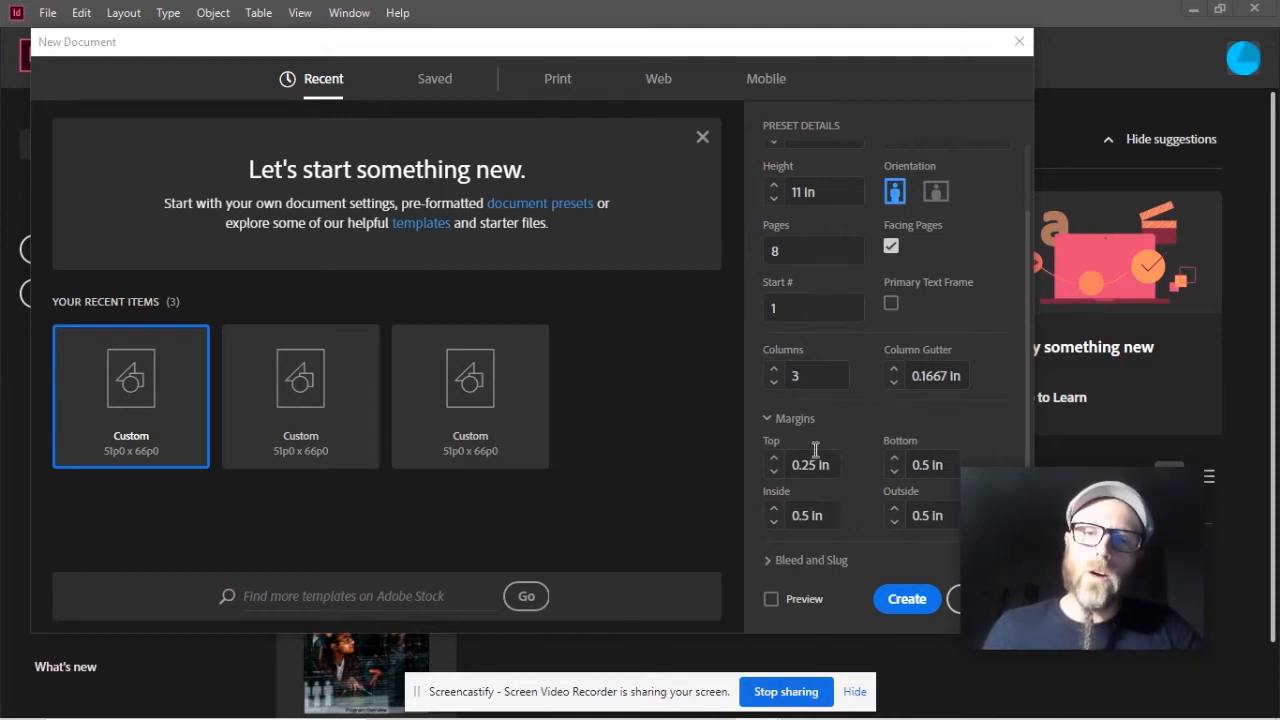
# - Reveal the bleed and slug settings and create the 8-page, three-column document with facing pages
pyautogui.click(770, 562)
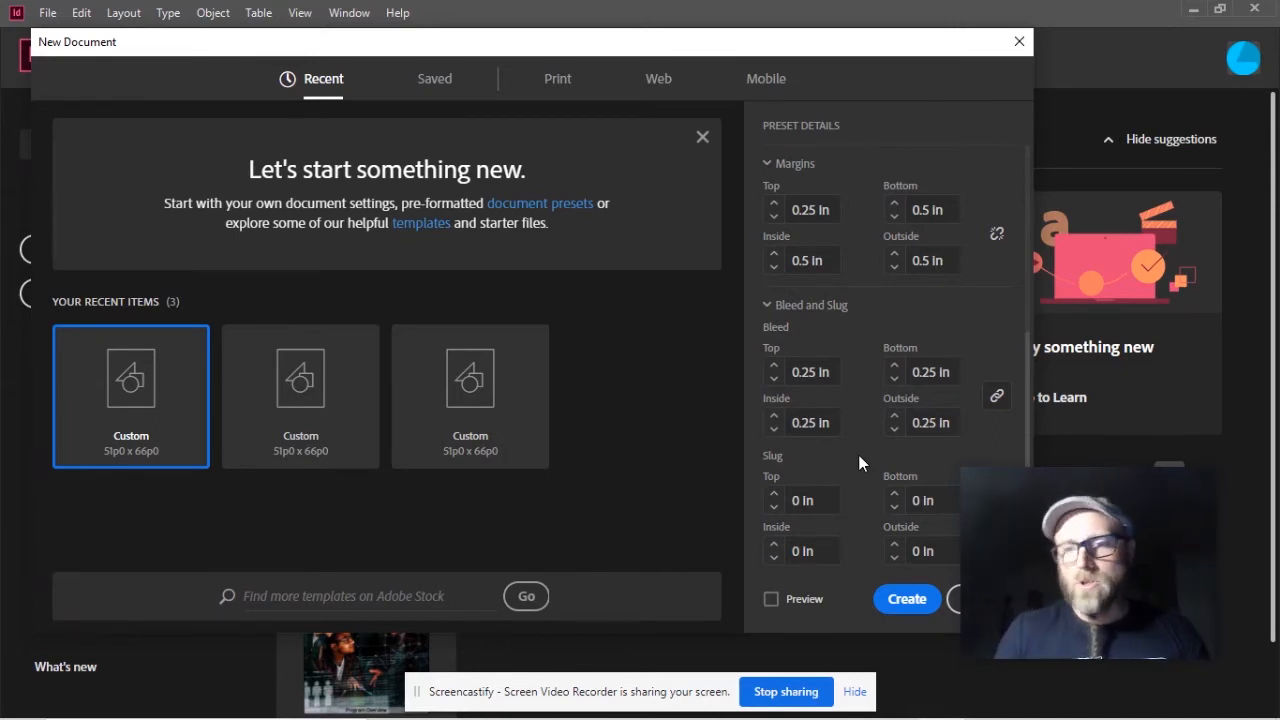
pyautogui.moveTo(1045, 478)
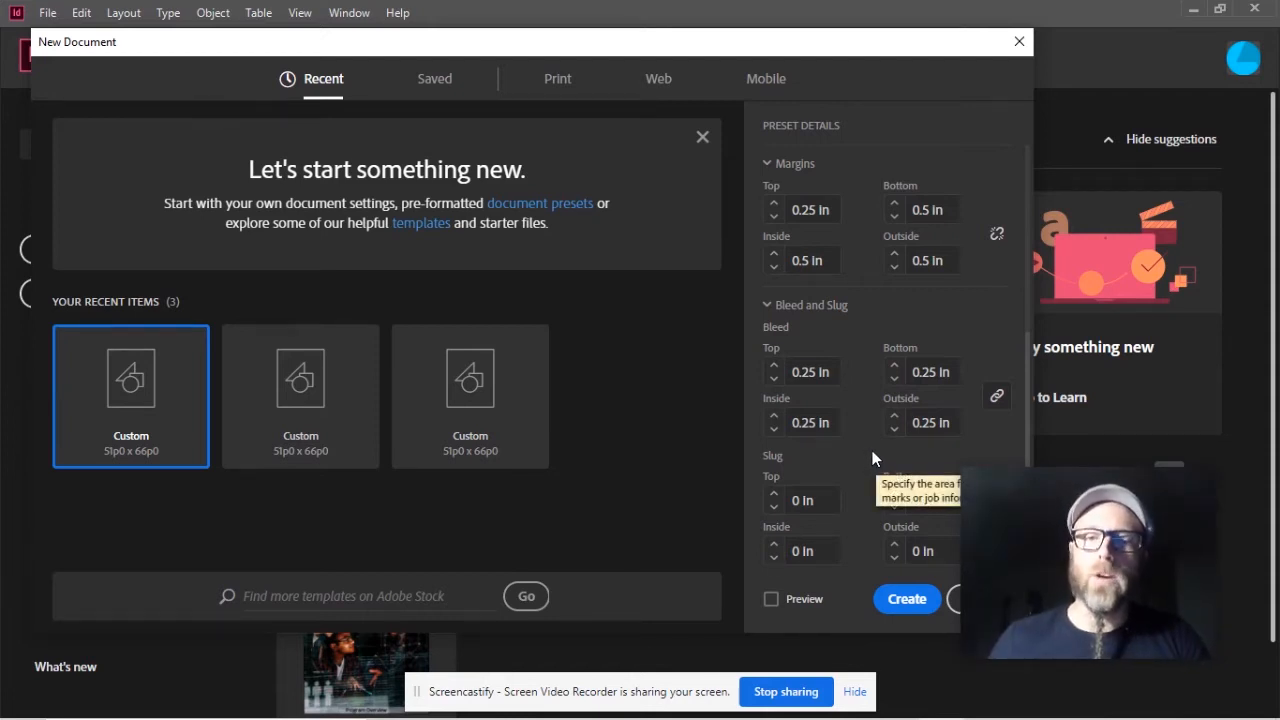
pyautogui.moveTo(1057, 500); pyautogui.dragTo(1100, 536)
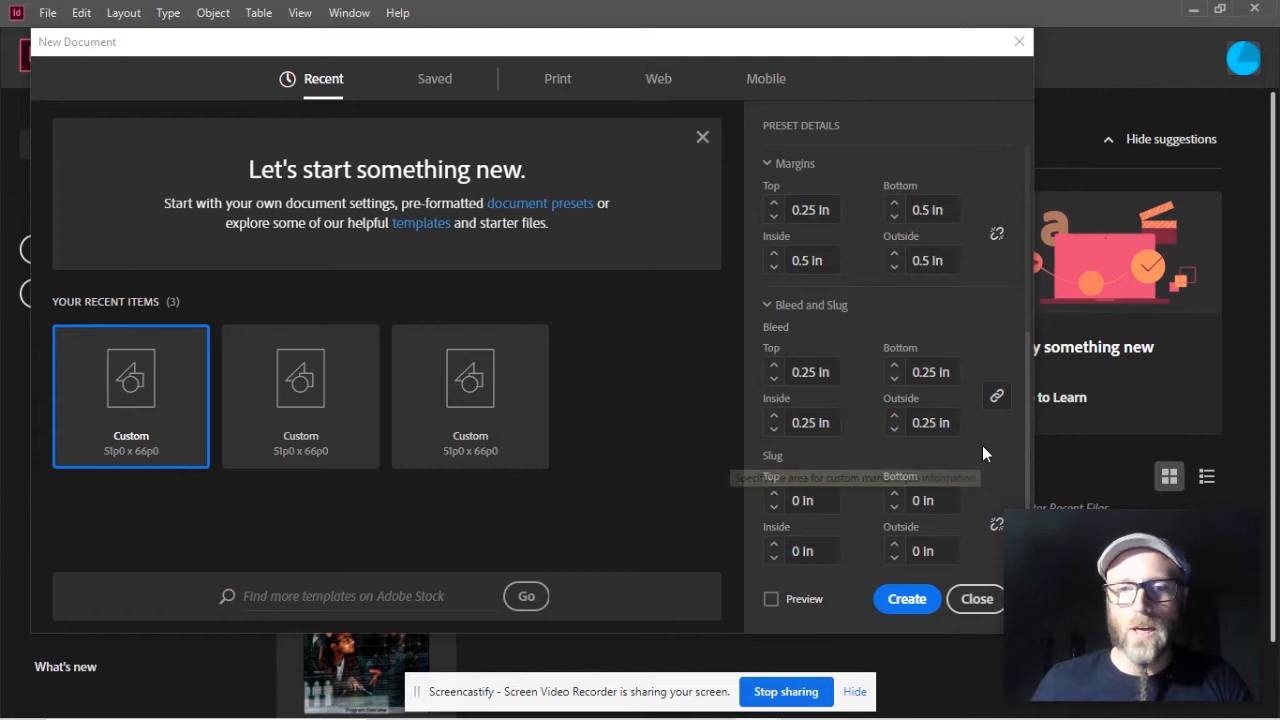
pyautogui.moveTo(1031, 129); pyautogui.dragTo(994, 129)
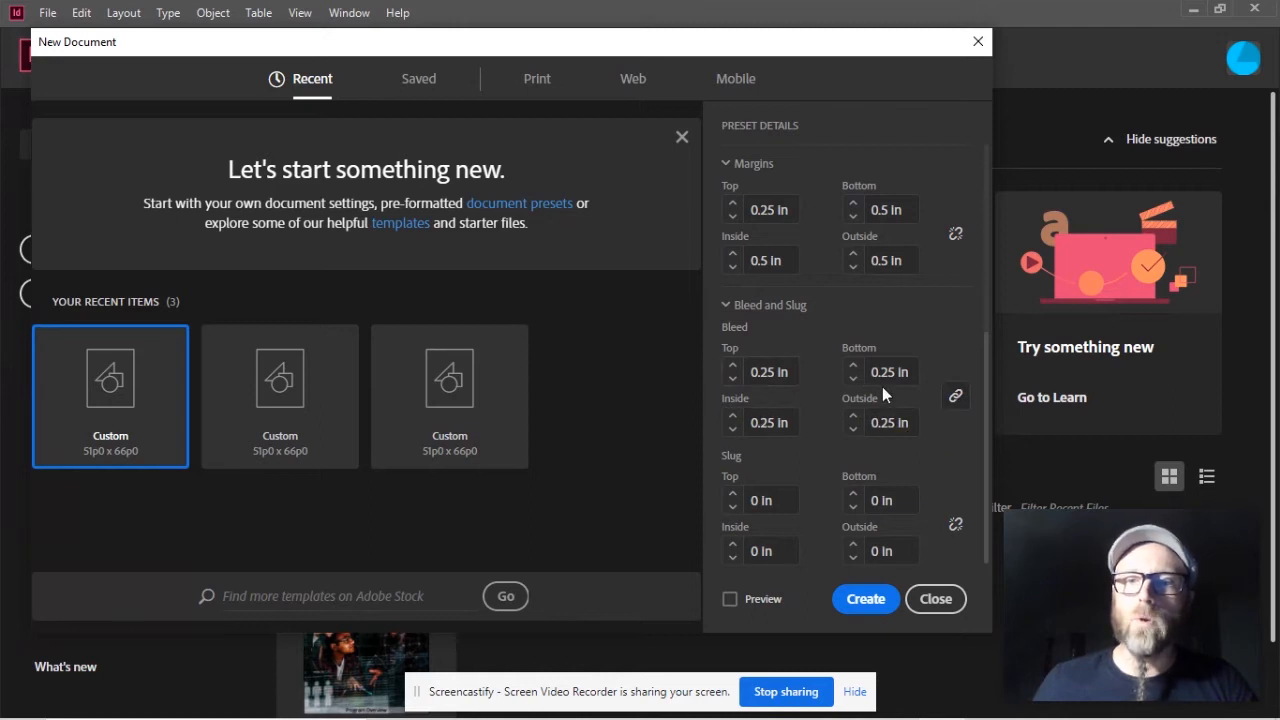
pyautogui.click(867, 601)
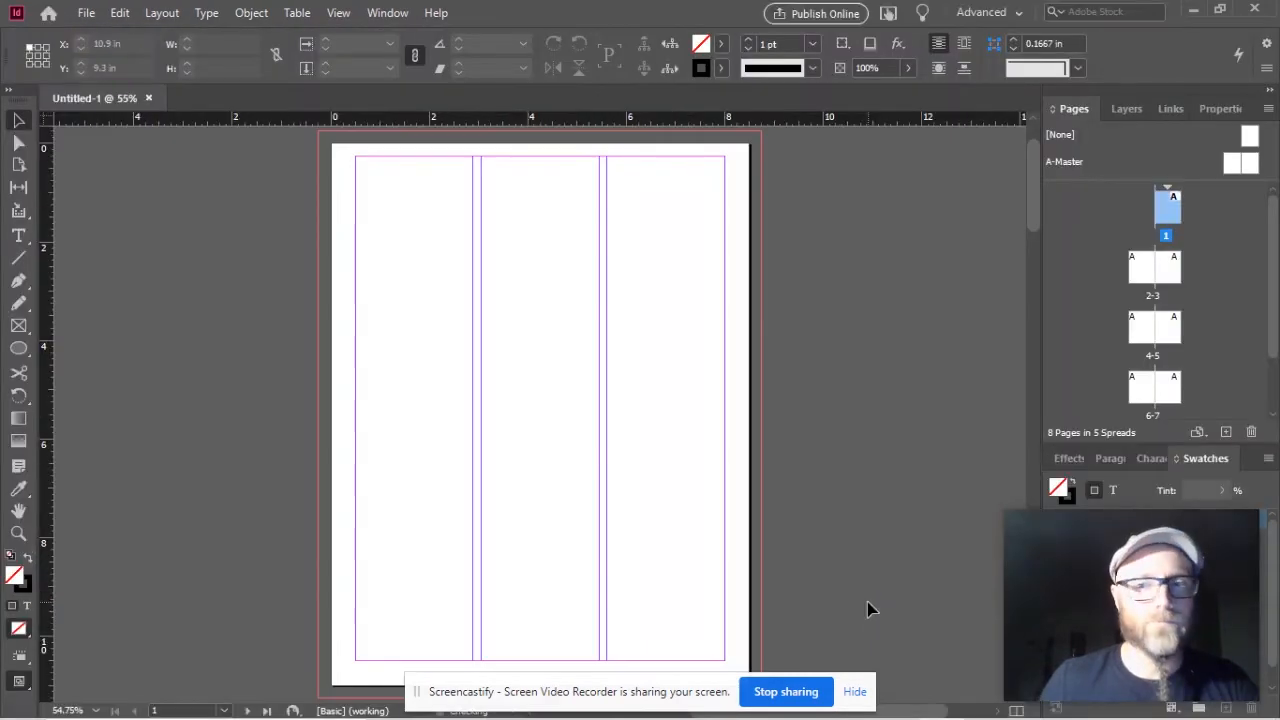
# - Look through the page thumbnails of the new untitled document and close it
pyautogui.scroll(-2, 1140, 289)
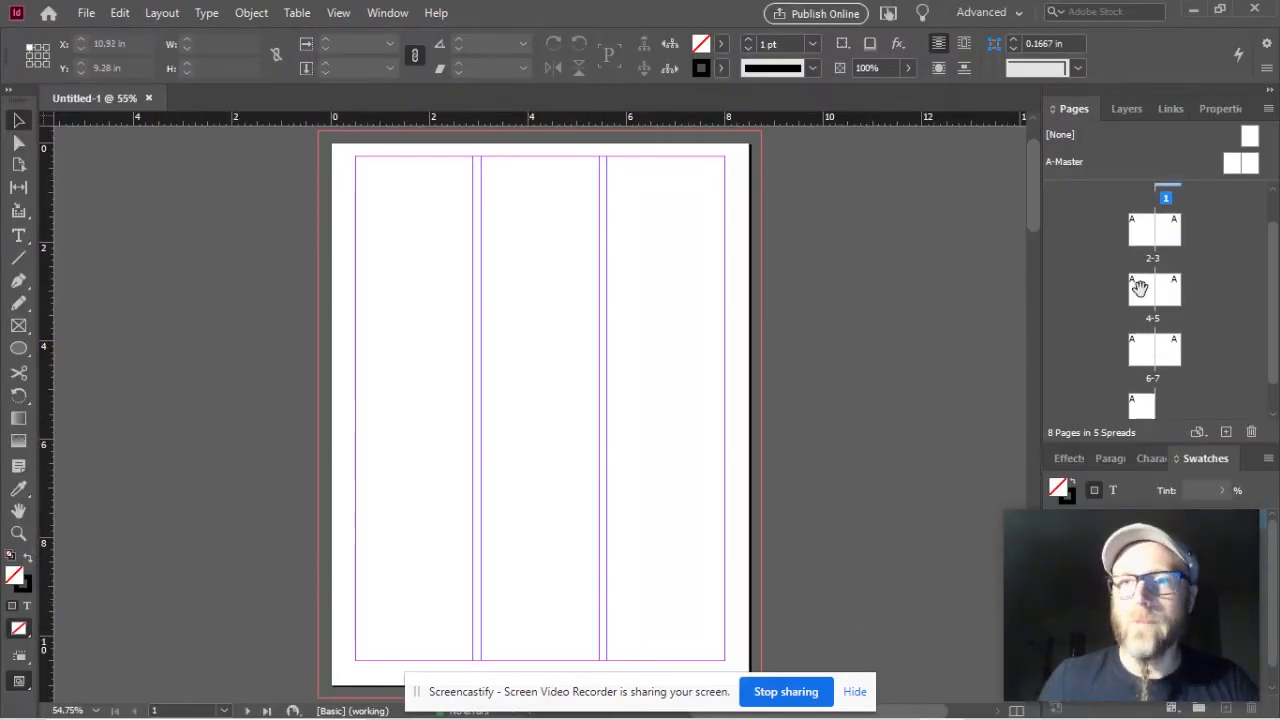
pyautogui.scroll(1, 1140, 289)
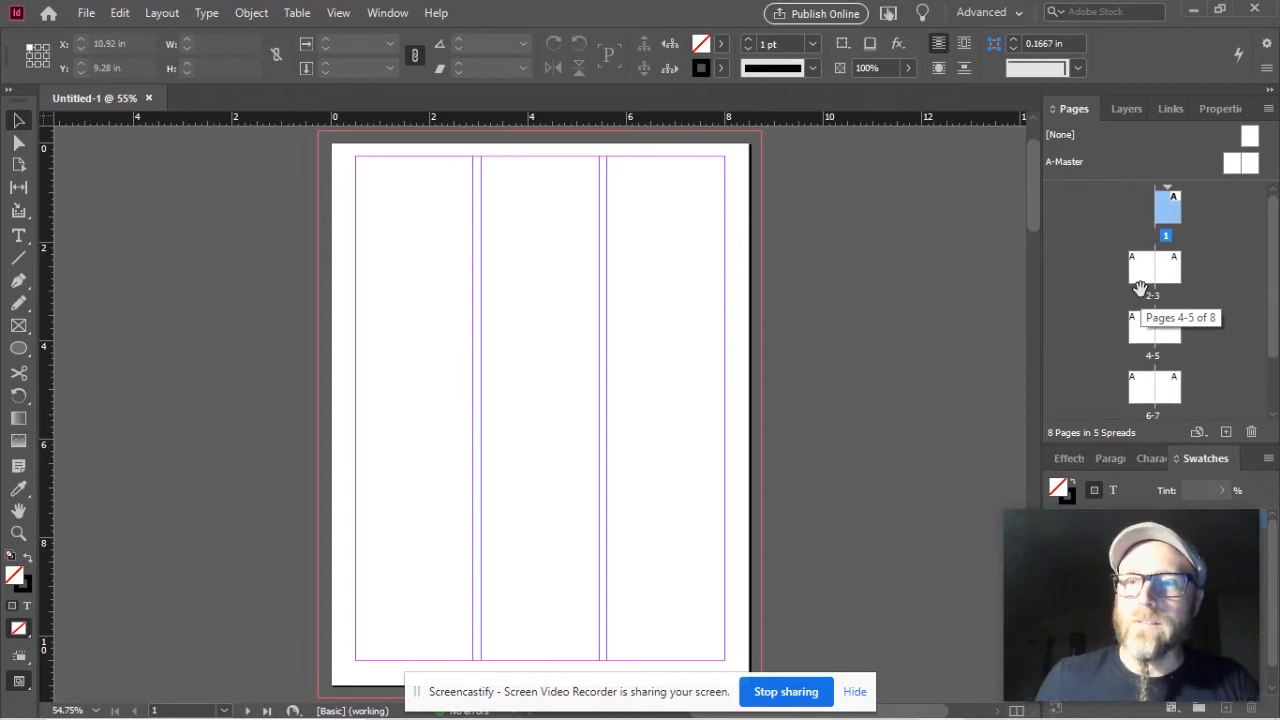
pyautogui.click(148, 98)
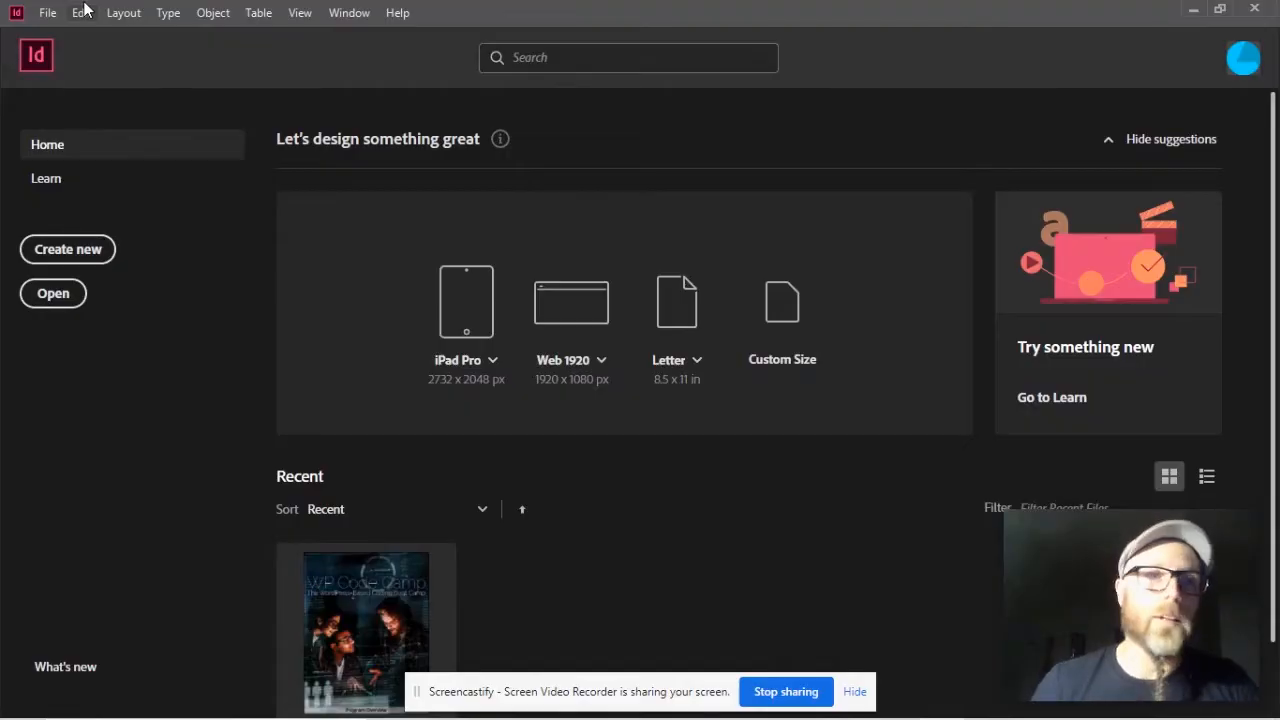
# - Begin another new document from the most recent custom preset, using inches as its units
pyautogui.click(48, 10)
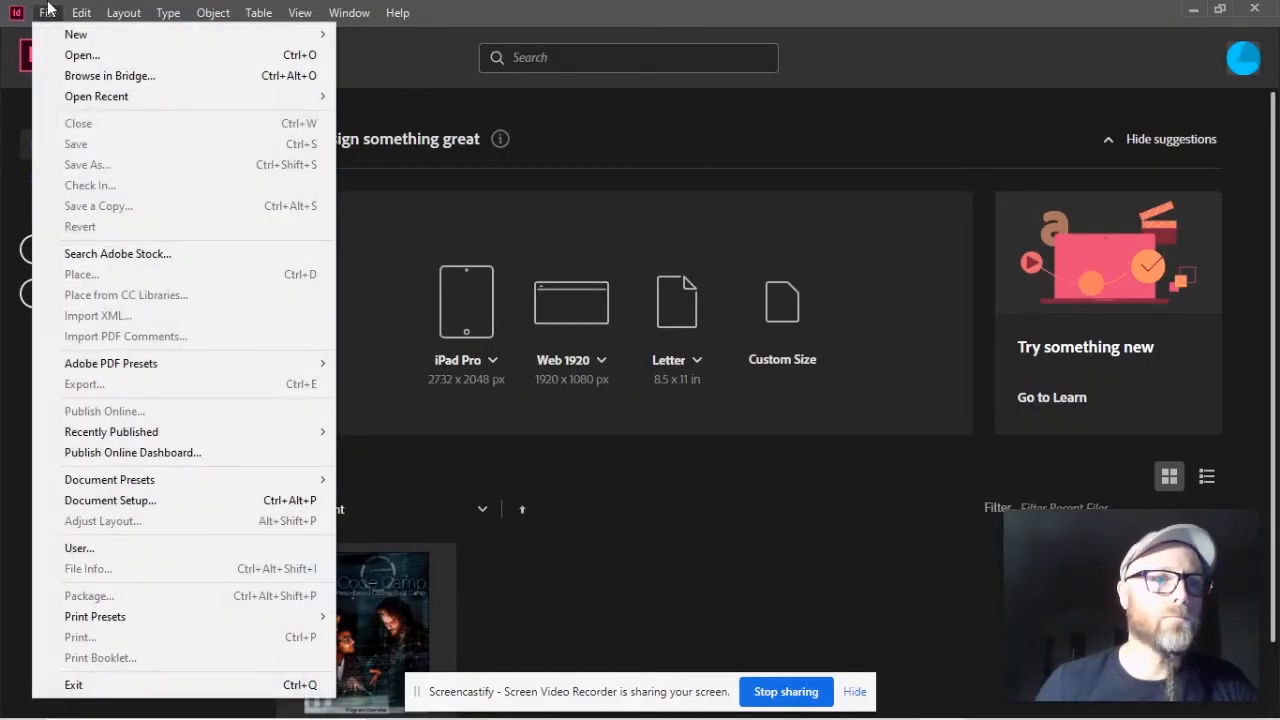
pyautogui.click(479, 197)
pyautogui.click(94, 249)
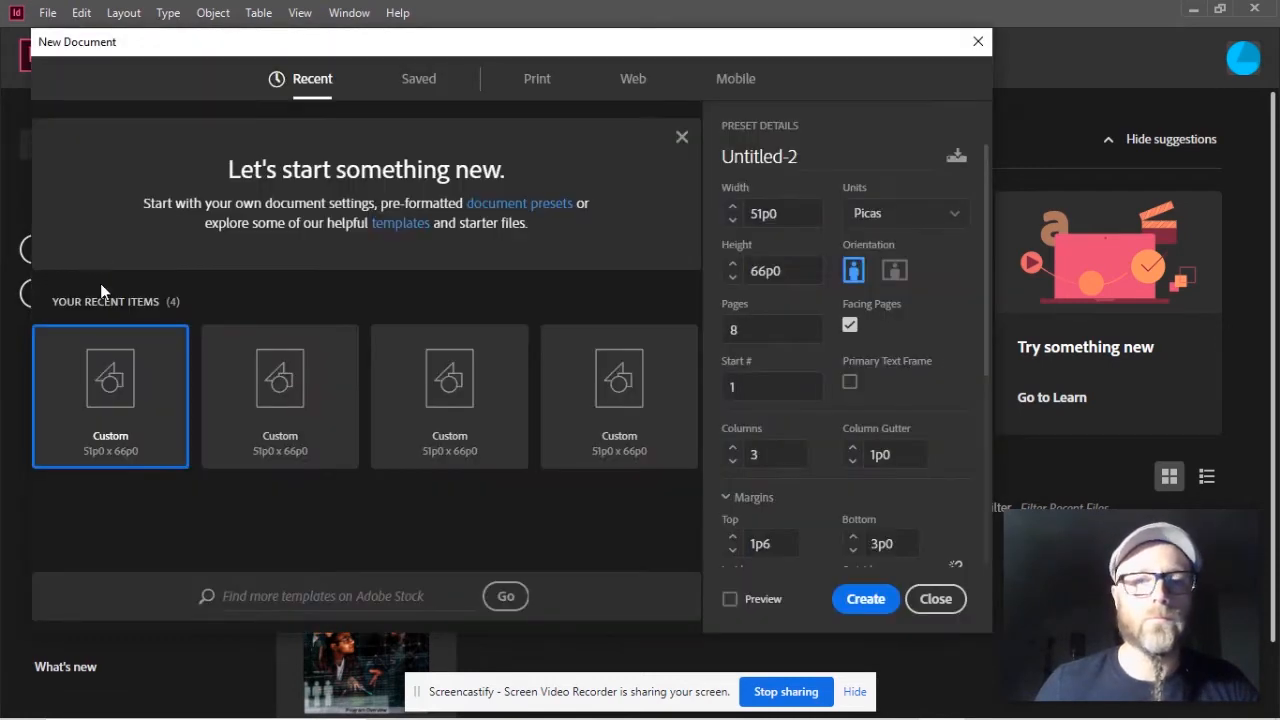
pyautogui.click(965, 223)
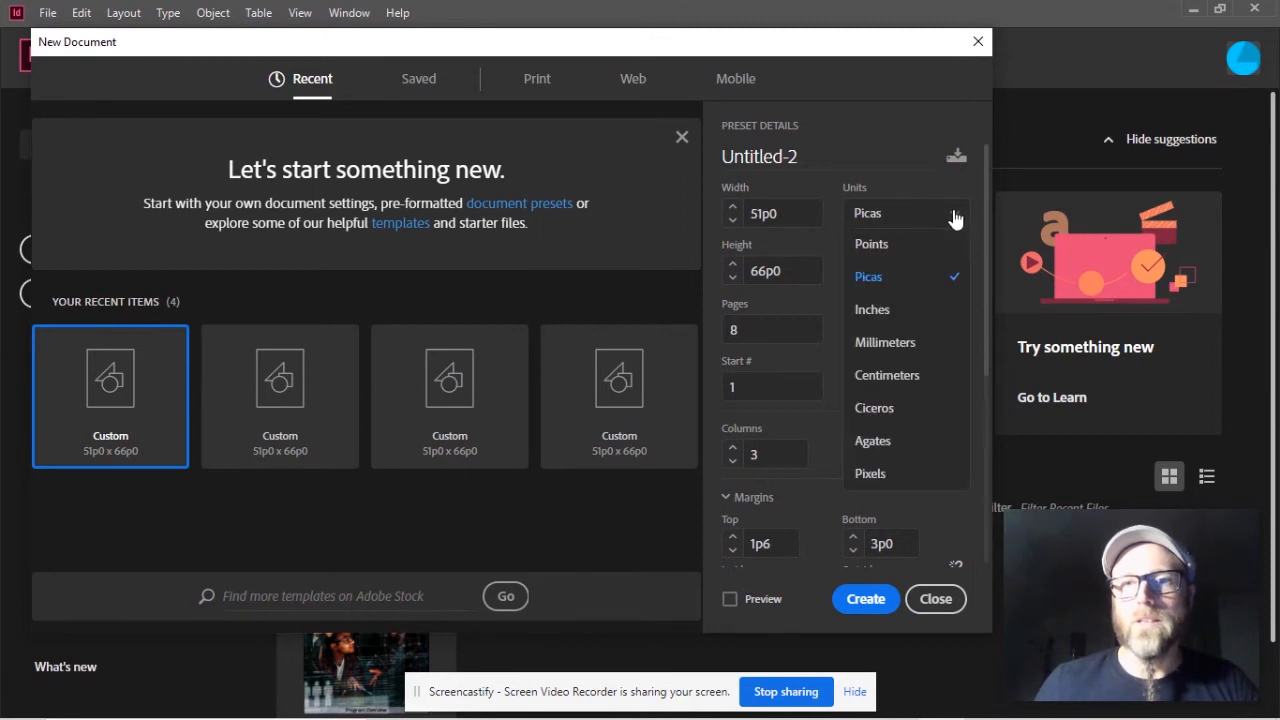
pyautogui.click(878, 309)
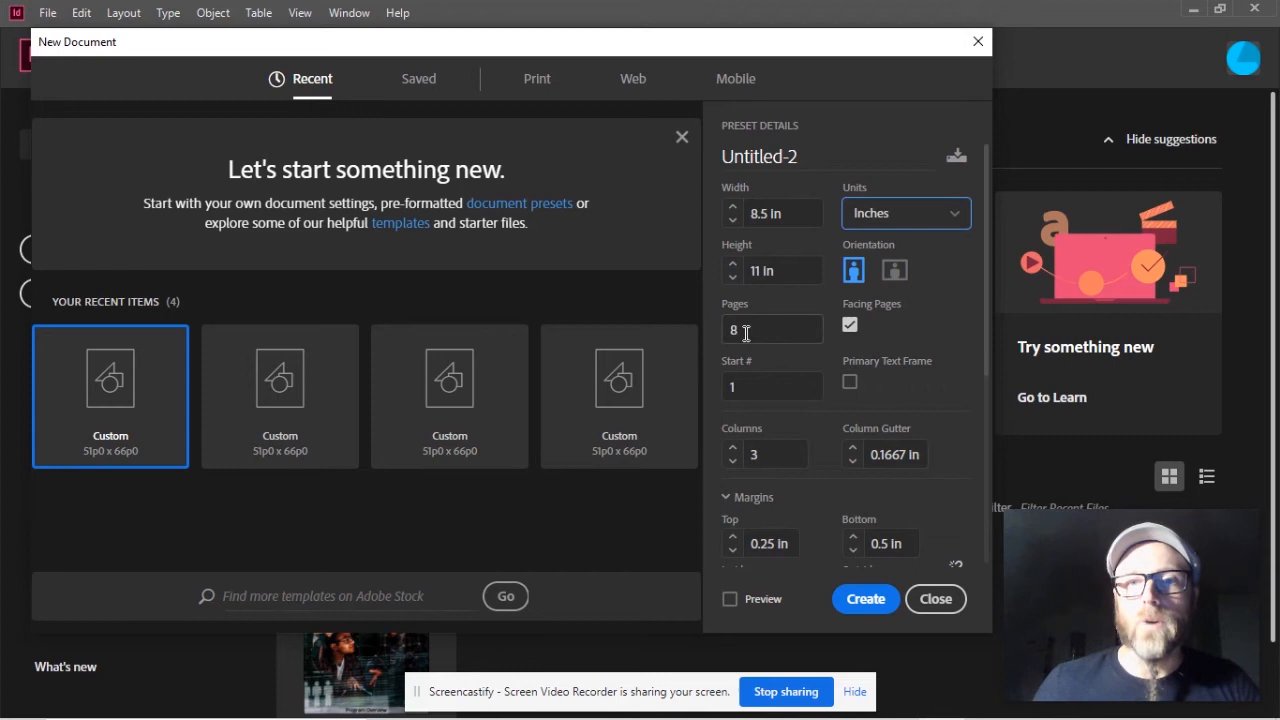
# - Set the page count to 4 and create the letter-size, three-column document with facing pages
pyautogui.moveTo(745, 333); pyautogui.dragTo(719, 341)
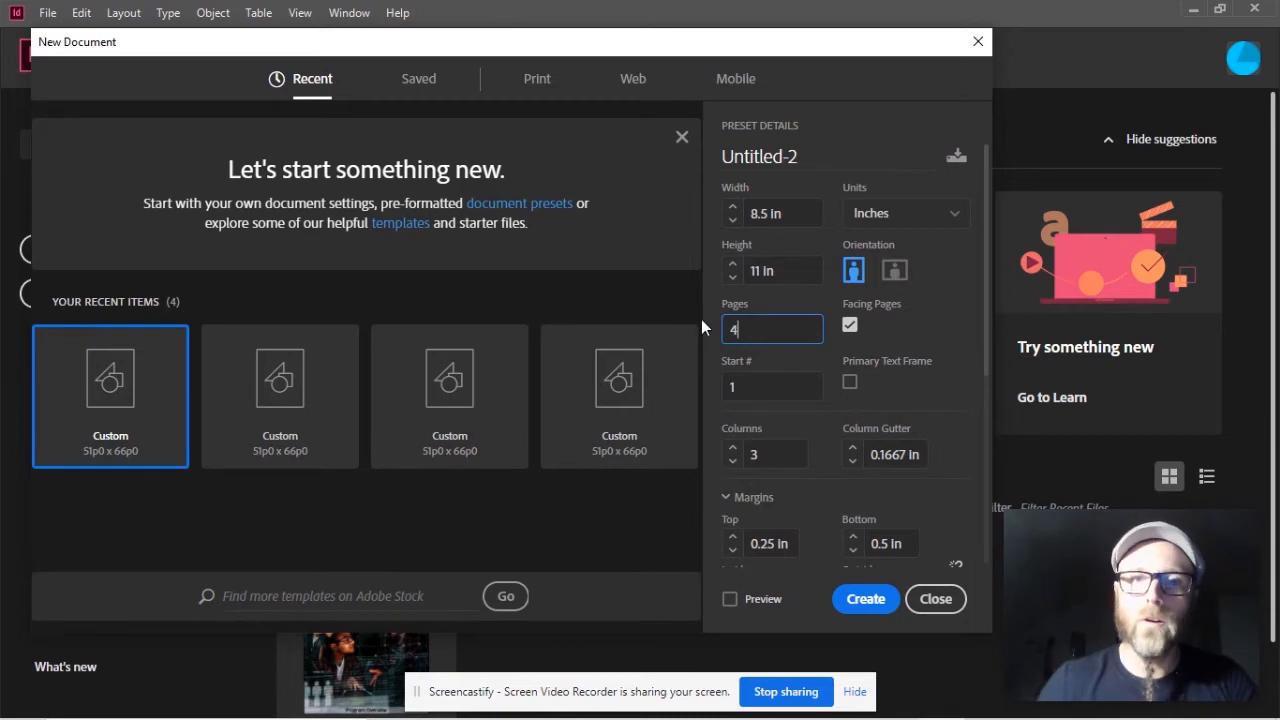
pyautogui.click(767, 396)
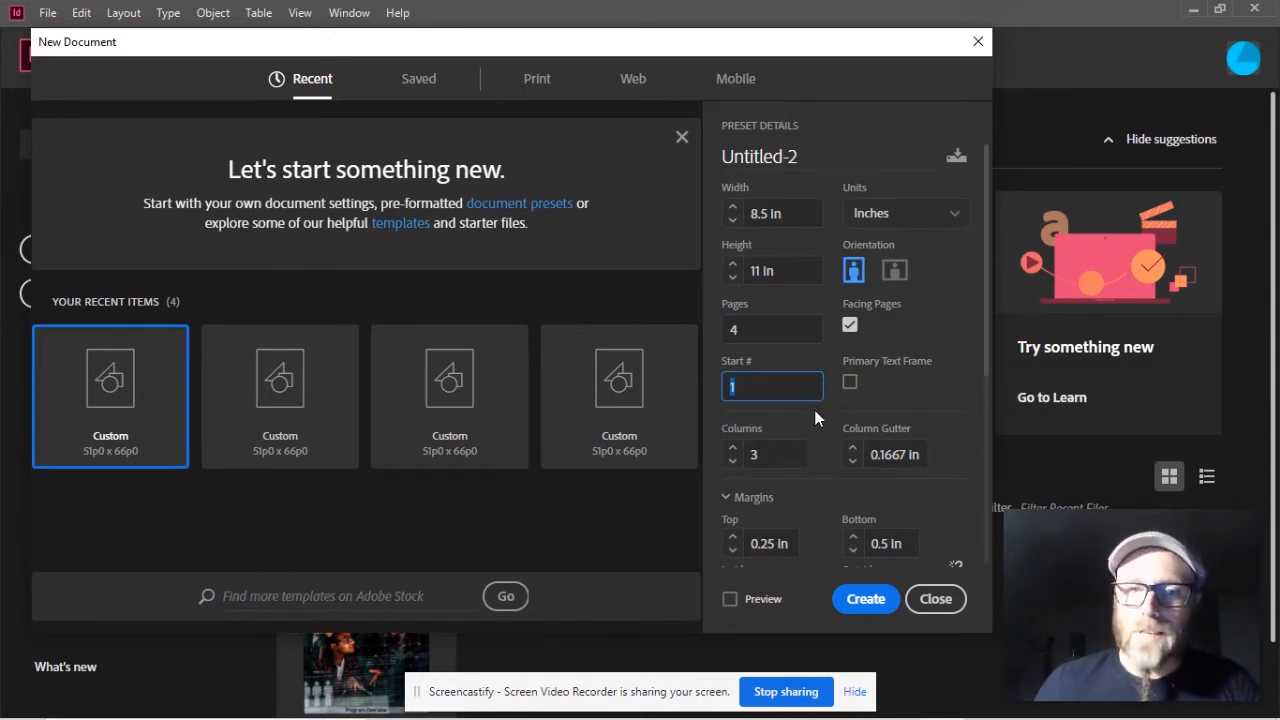
pyautogui.scroll(-3, 830, 471)
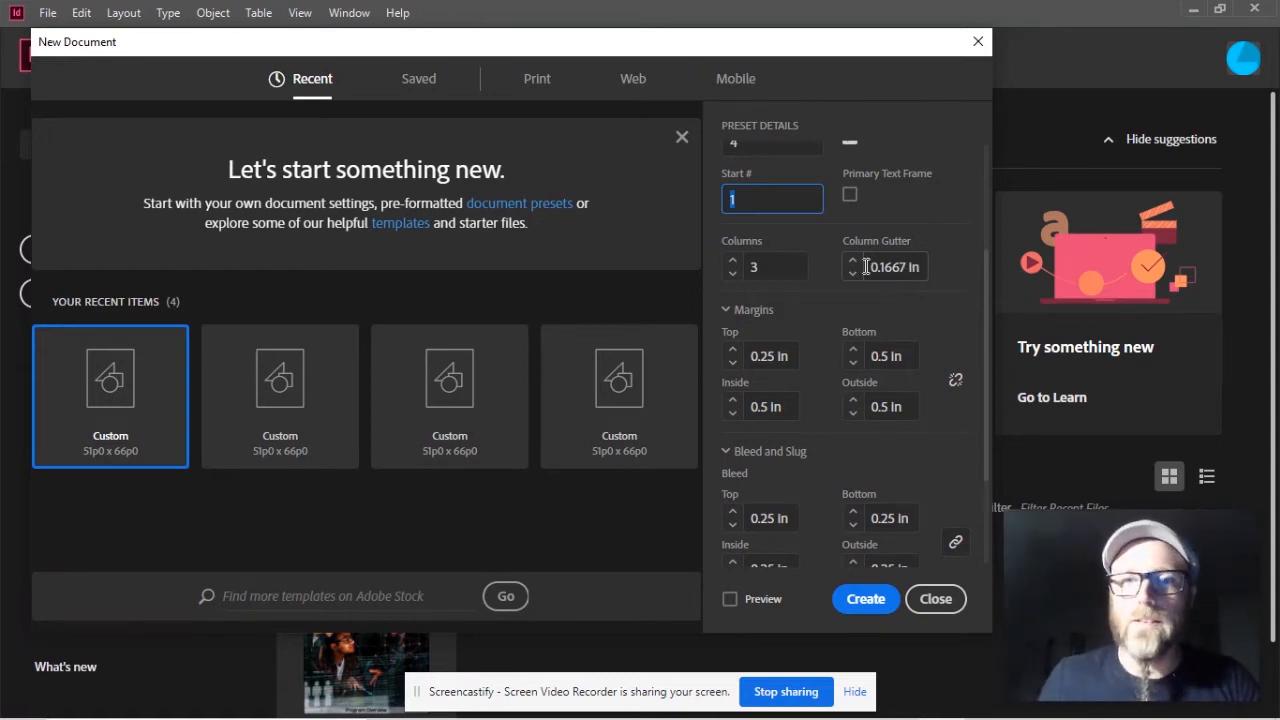
pyautogui.moveTo(868, 267); pyautogui.dragTo(927, 267)
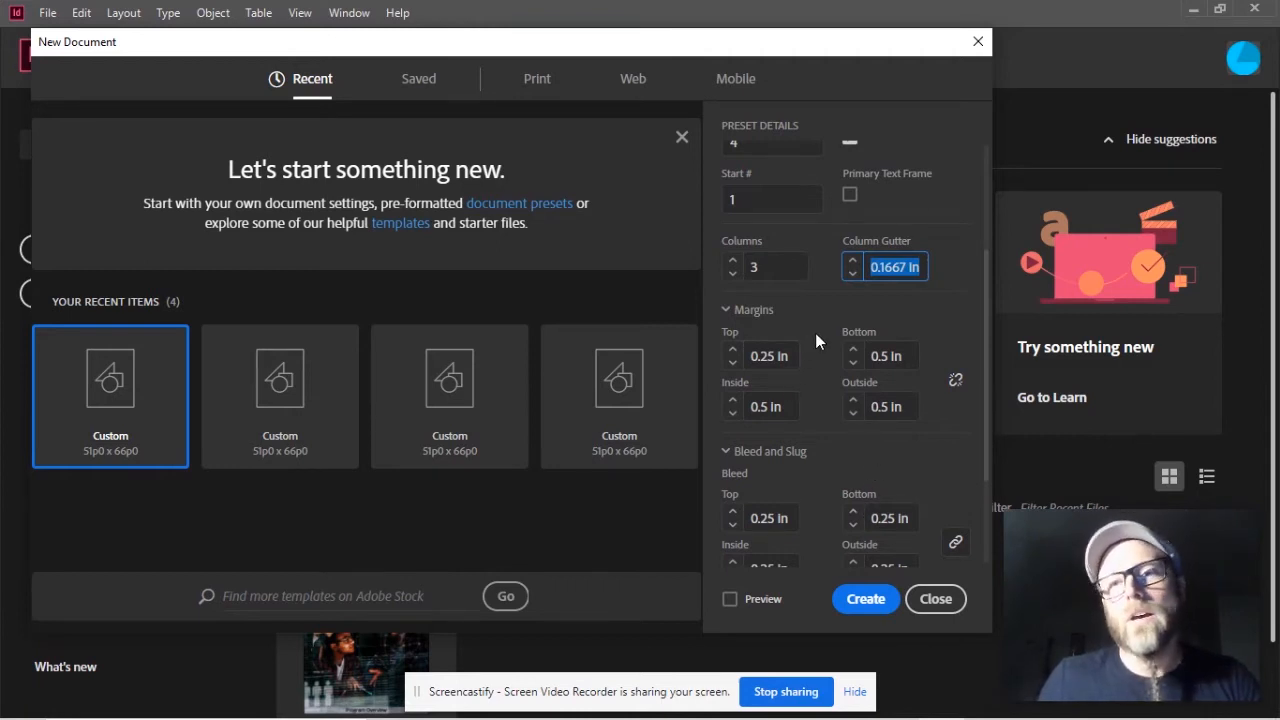
pyautogui.scroll(2, 815, 333)
pyautogui.scroll(-5, 815, 333)
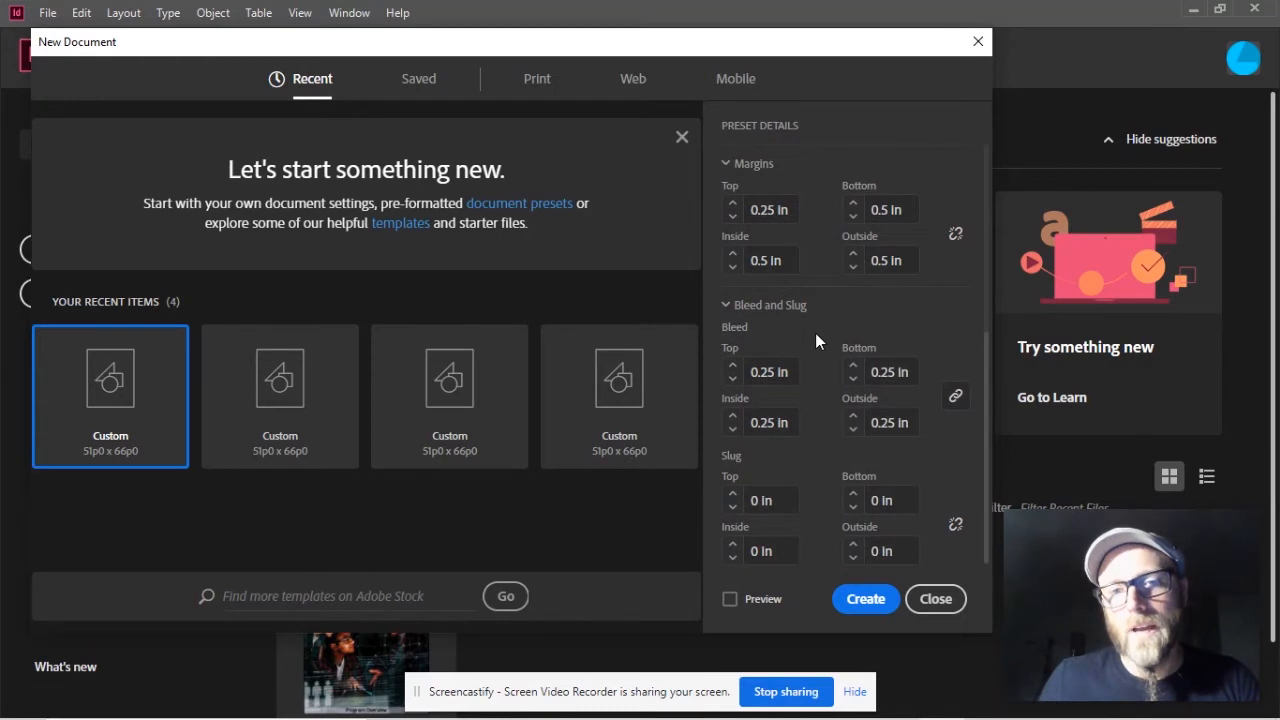
pyautogui.click(875, 598)
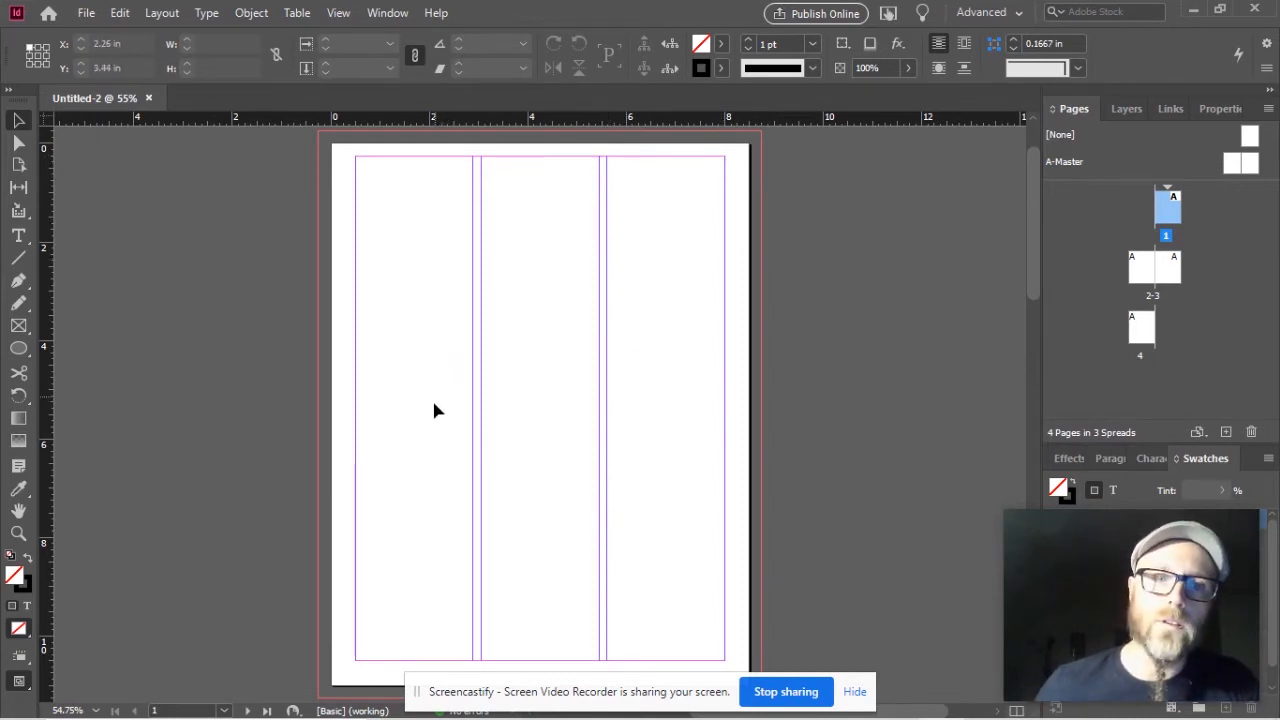
# - Look through the new document's cover page, inside spread and back page, checking the column, margin and bleed guides
pyautogui.scroll(-3, 778, 289)
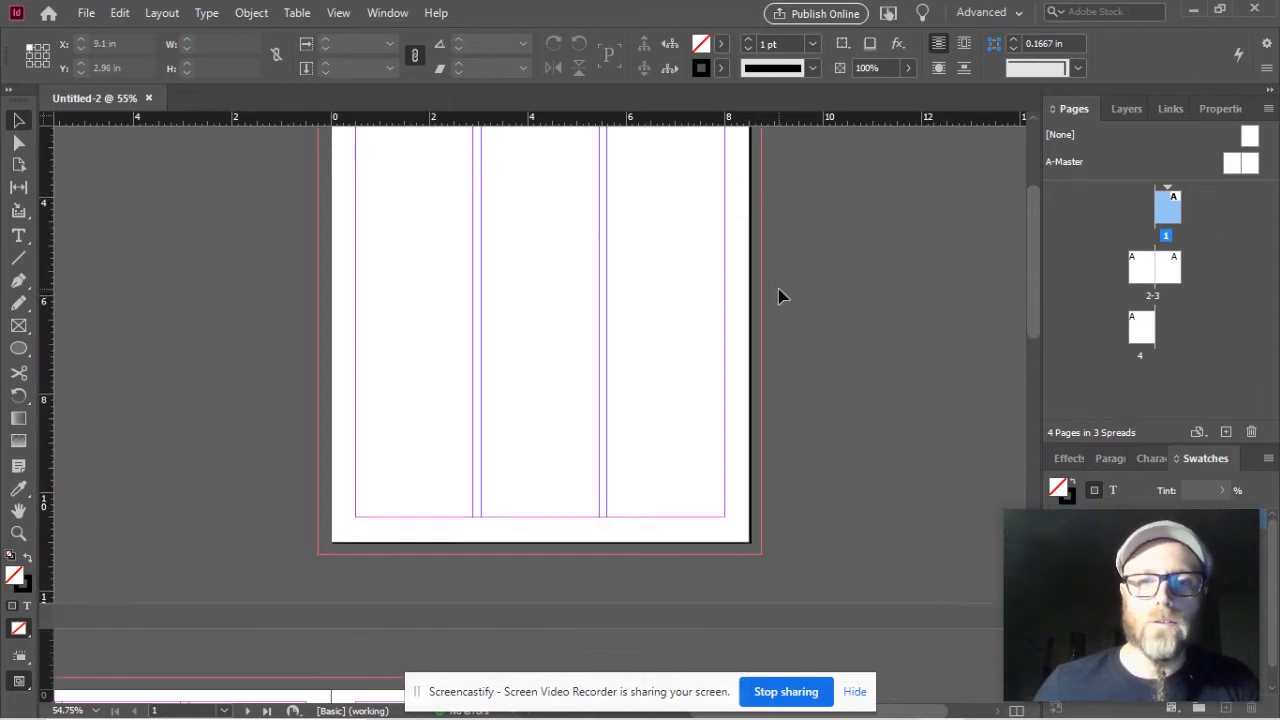
pyautogui.scroll(4, 778, 289)
pyautogui.scroll(-7, 673, 278)
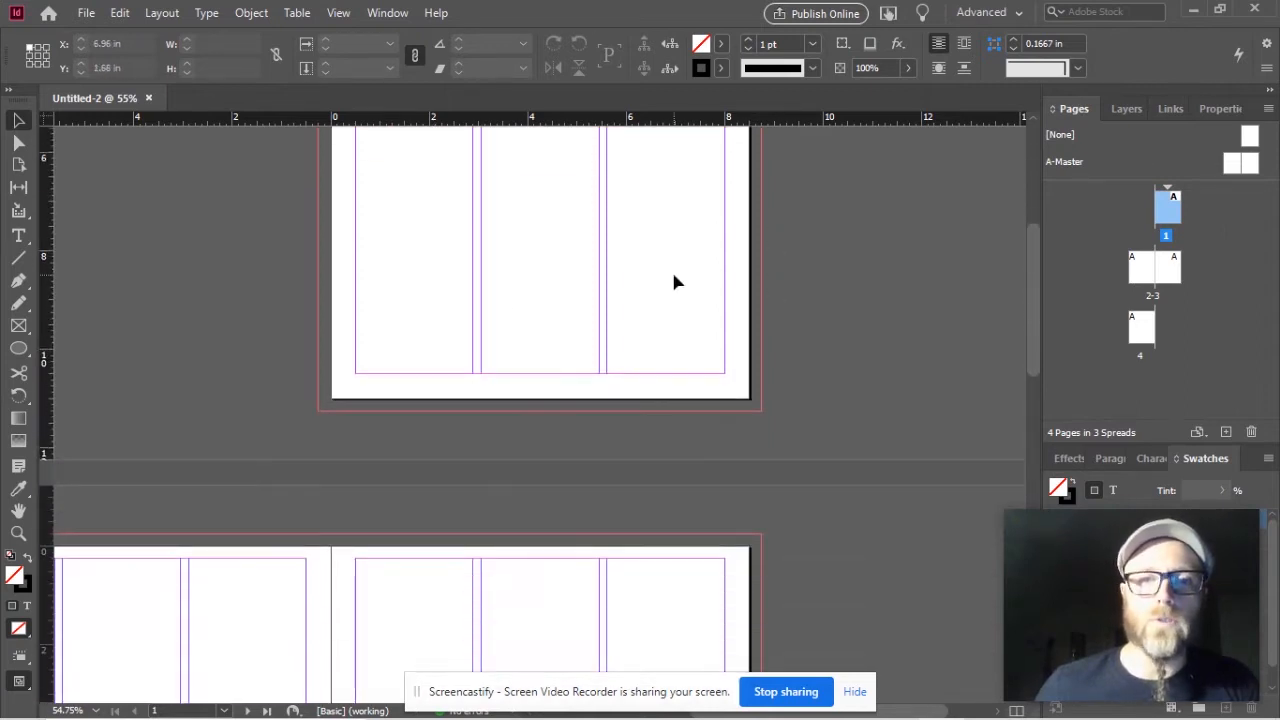
pyautogui.scroll(-7, 674, 278)
pyautogui.moveTo(395, 409); pyautogui.dragTo(623, 337)
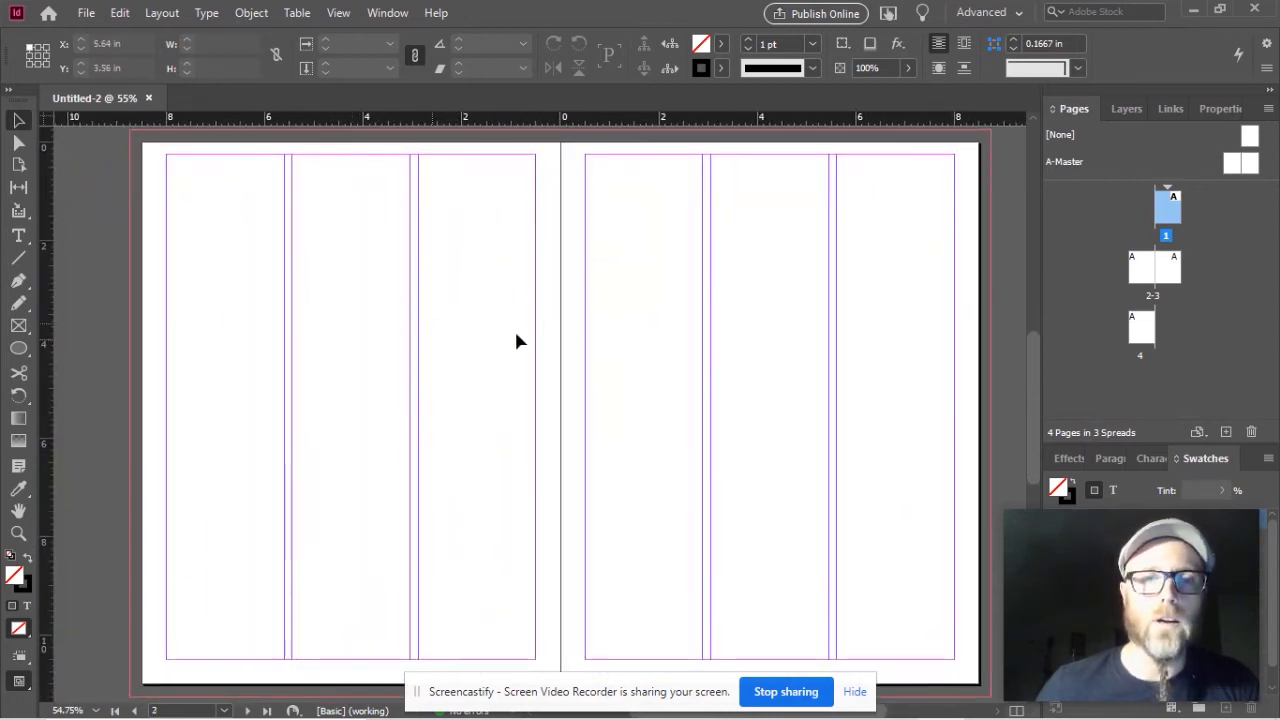
pyautogui.scroll(6, 640, 340)
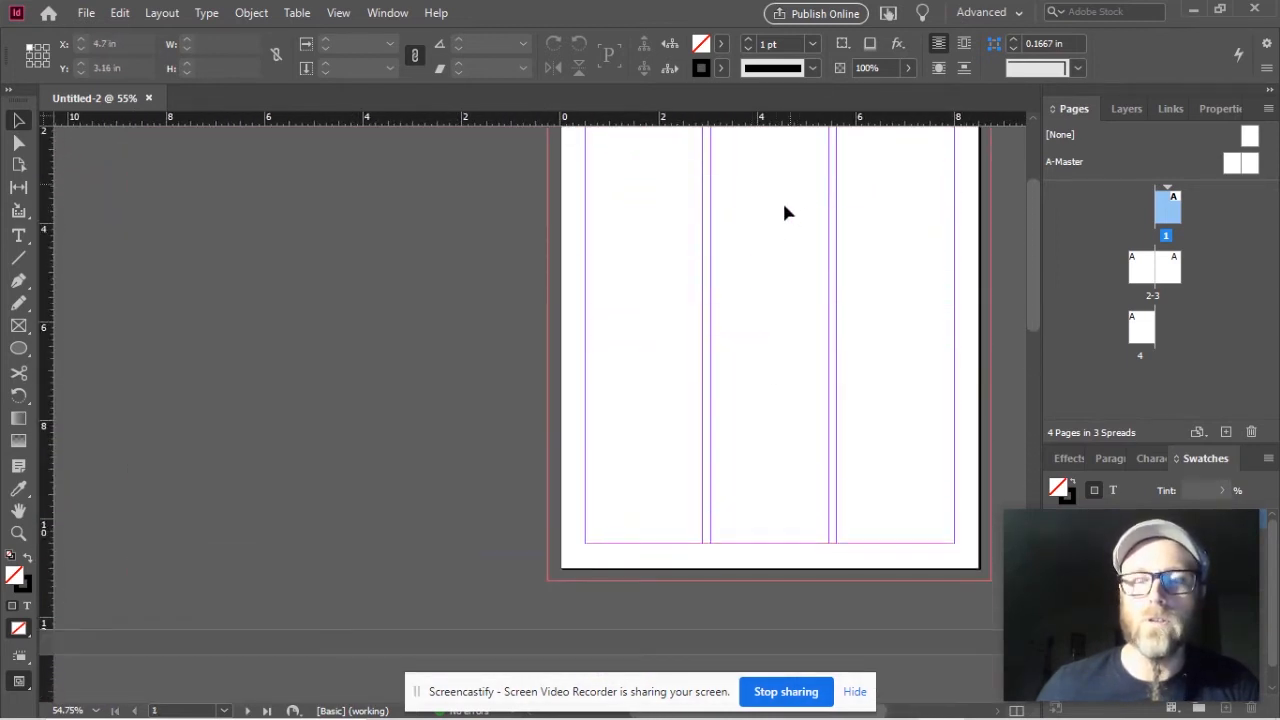
pyautogui.scroll(-6, 780, 215)
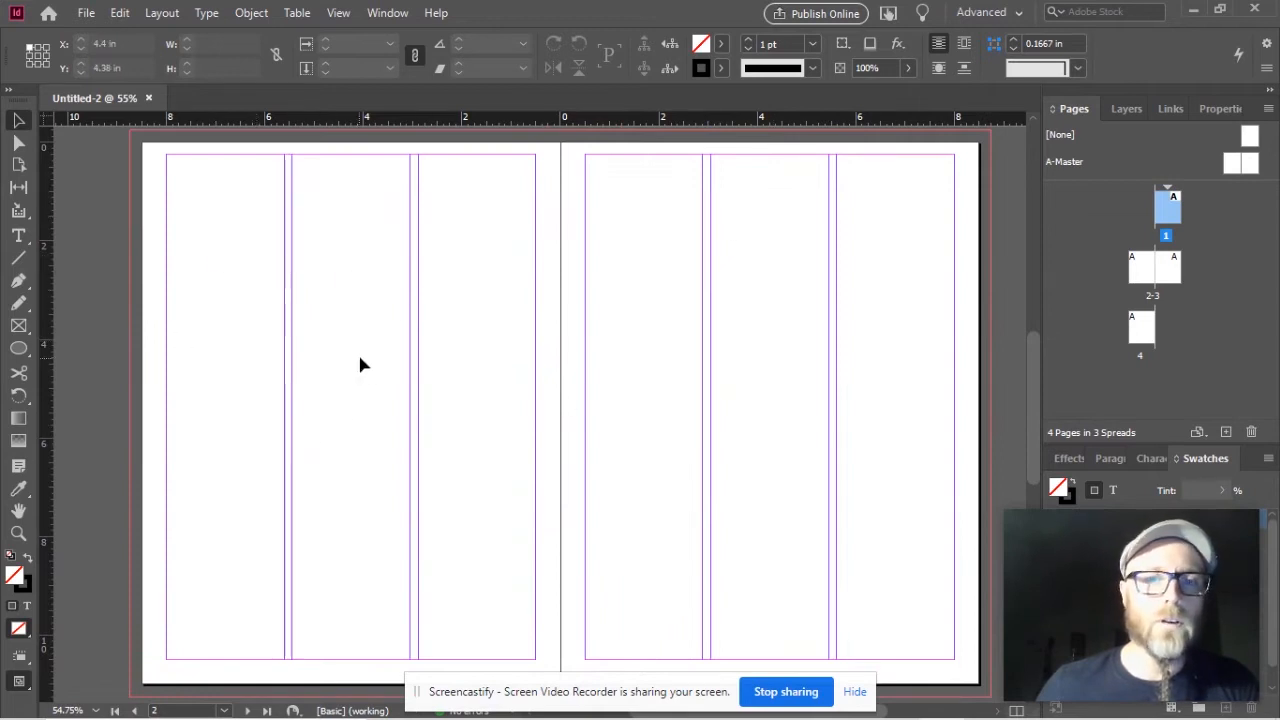
pyautogui.scroll(-5, 744, 415)
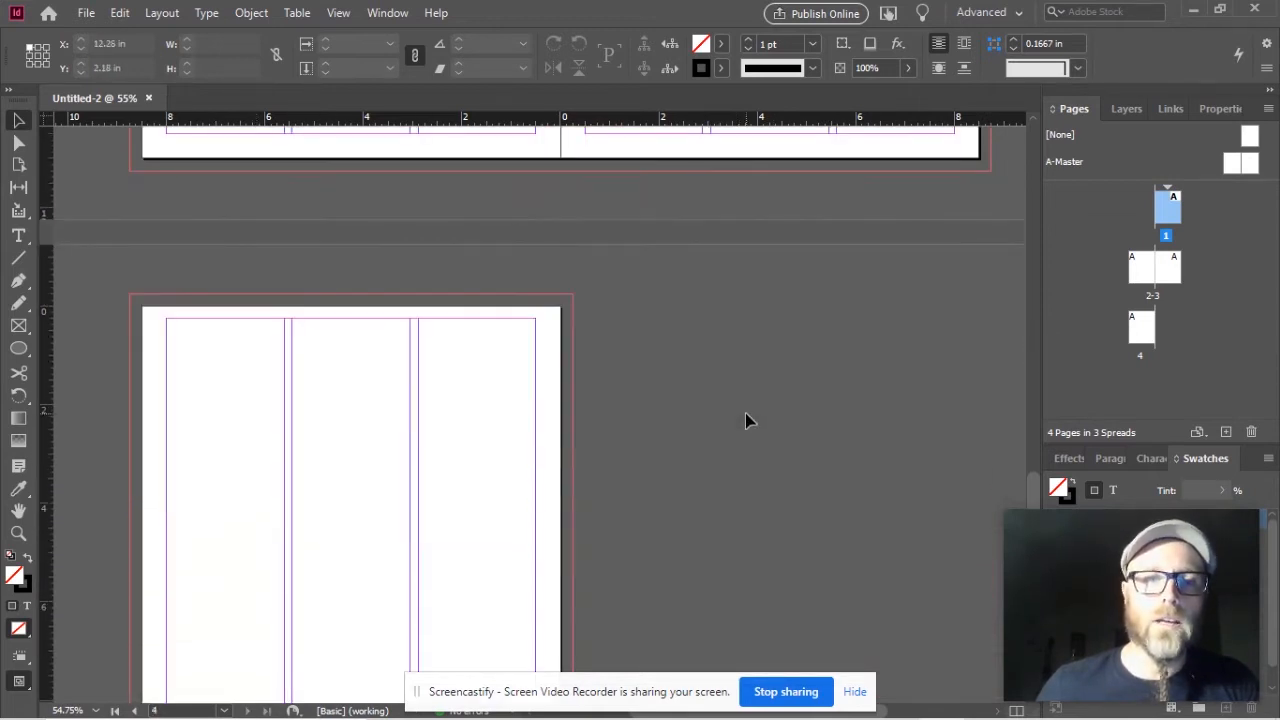
pyautogui.scroll(-1, 745, 413)
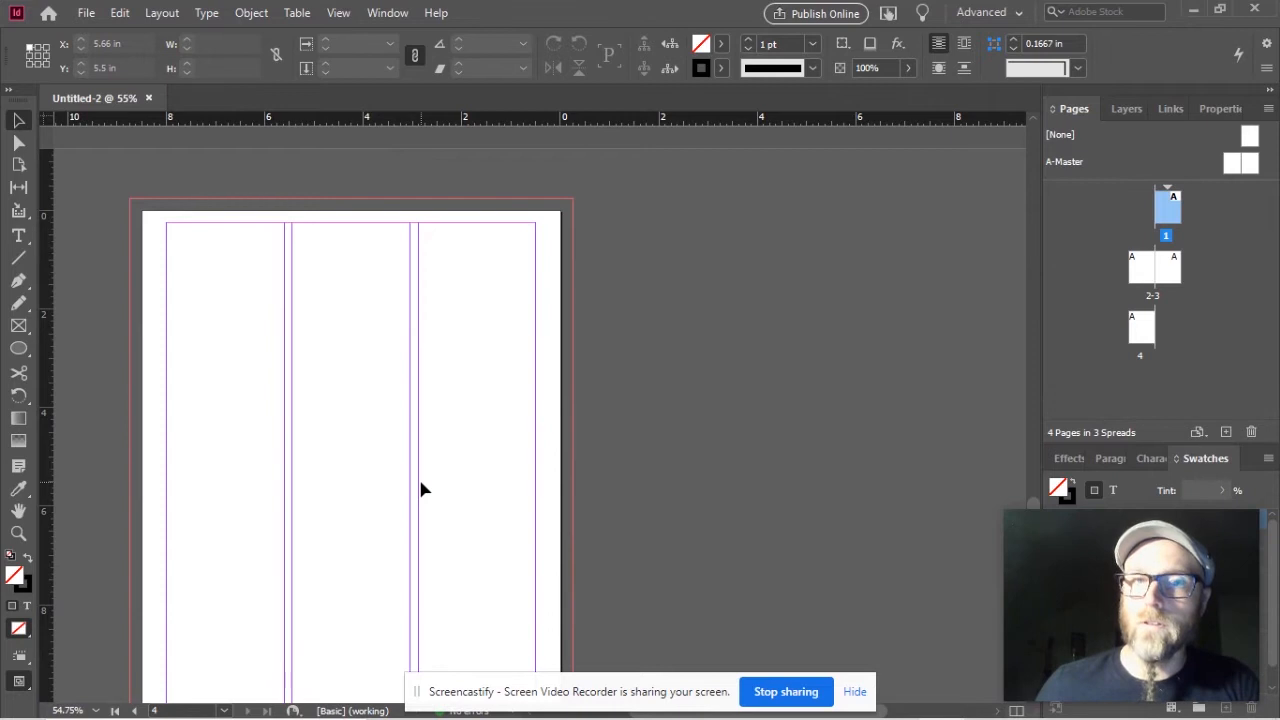
pyautogui.scroll(5, 590, 472)
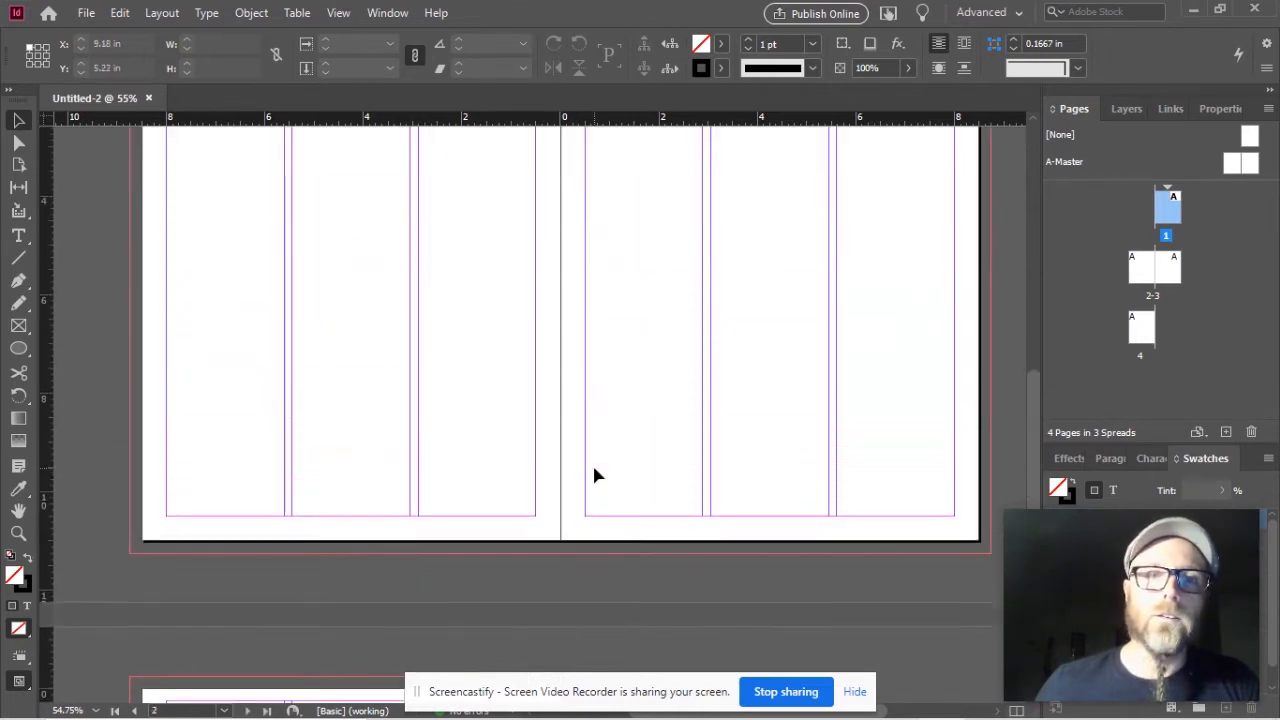
pyautogui.scroll(4, 594, 476)
pyautogui.scroll(-1, 594, 476)
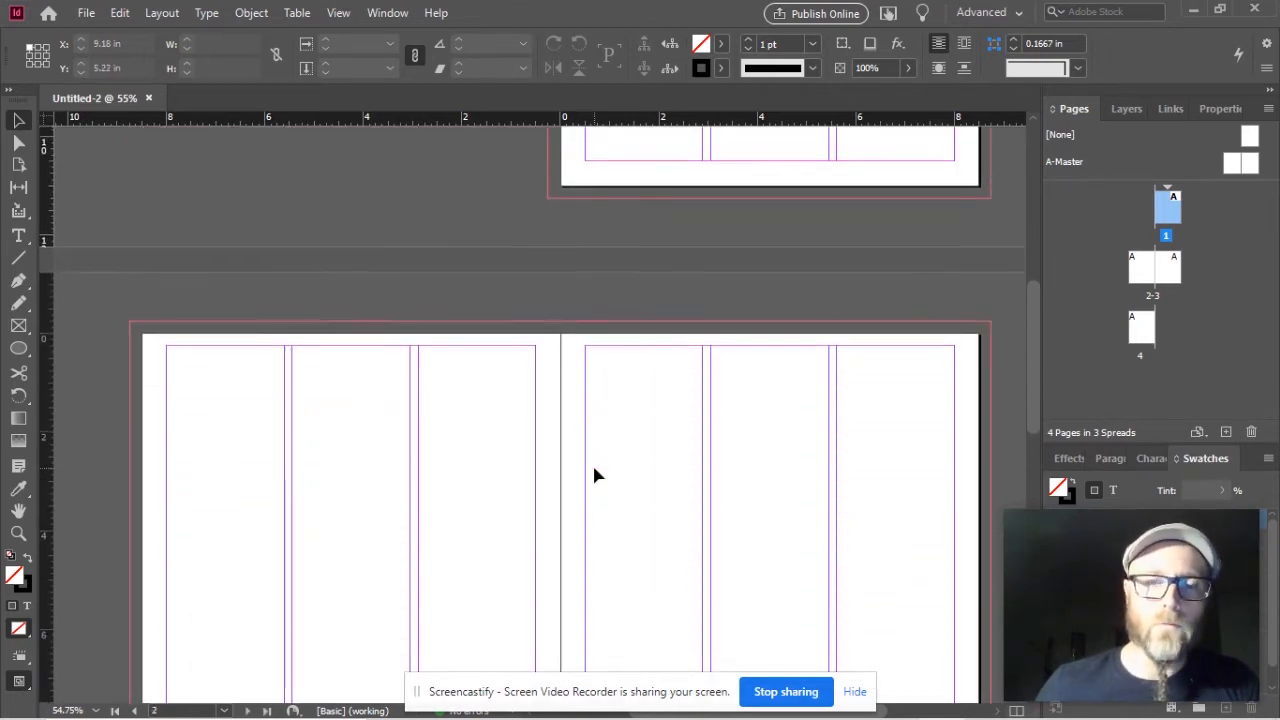
pyautogui.scroll(-2, 594, 476)
pyautogui.scroll(-1, 458, 465)
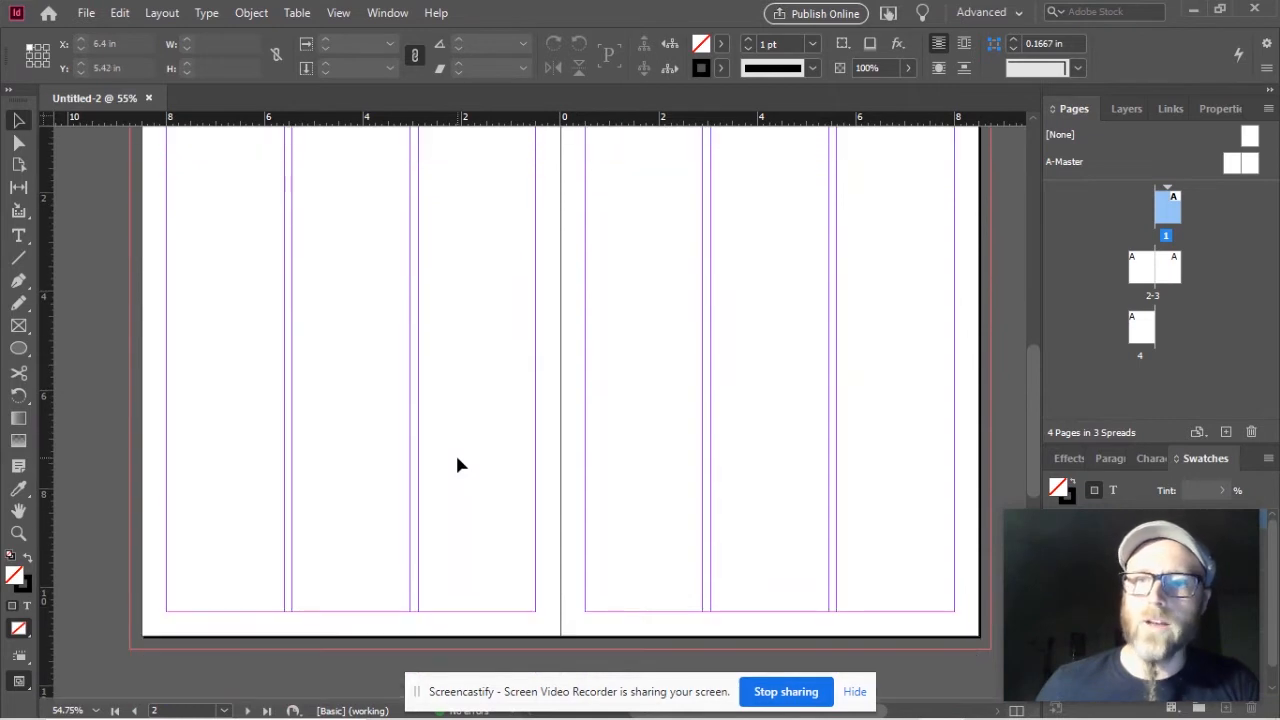
pyautogui.scroll(1, 458, 465)
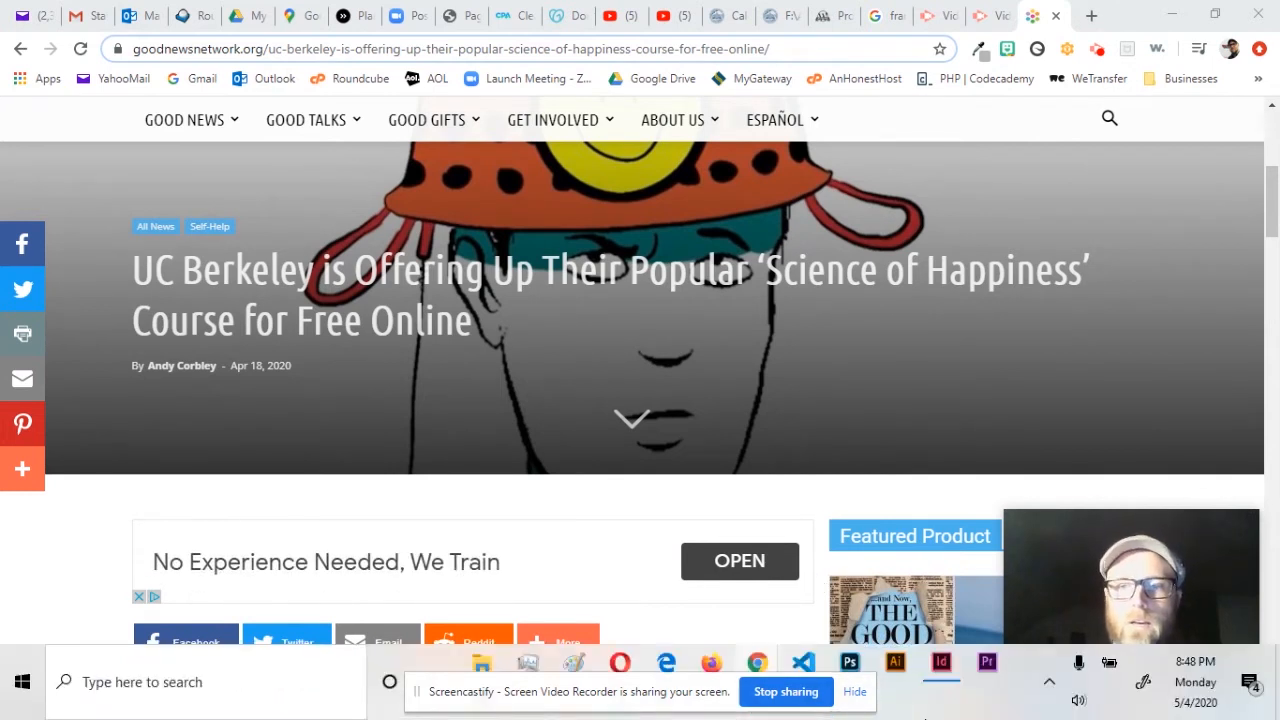
# - Switch back to InDesign and draw a text frame about 2.39 by 10.25 in filling page 2's first column
pyautogui.click(943, 670)
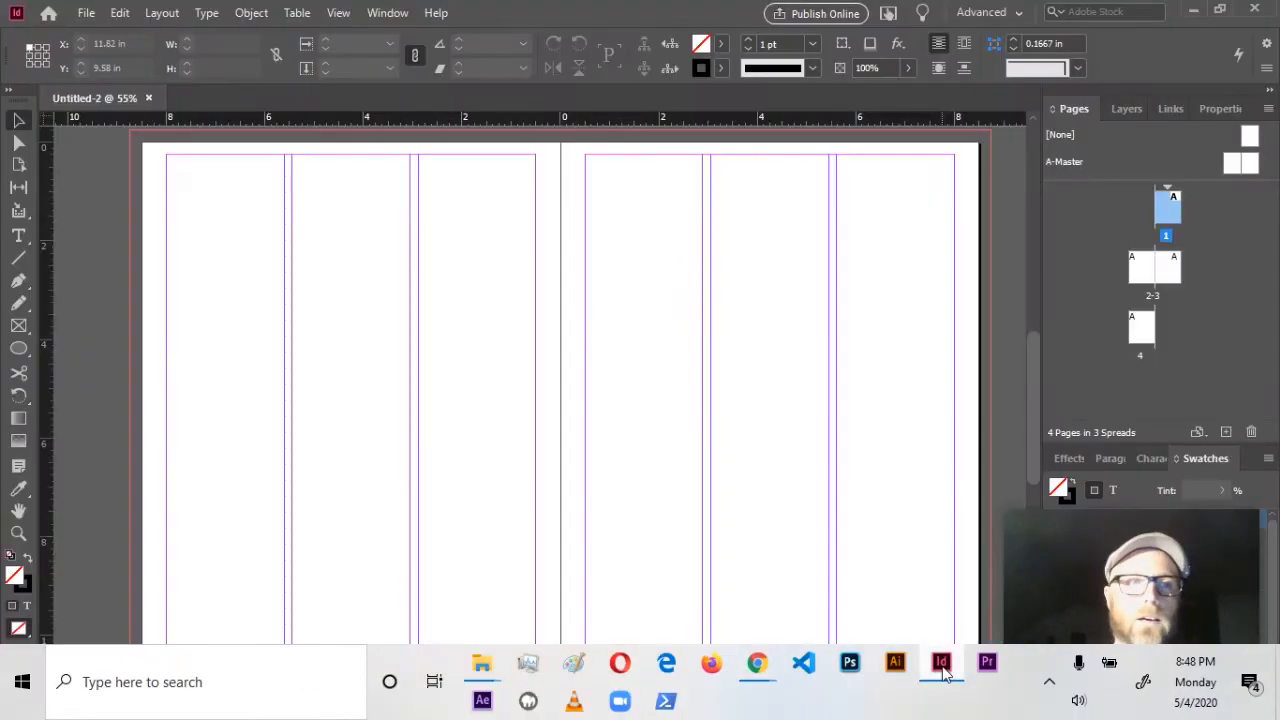
pyautogui.click(18, 236)
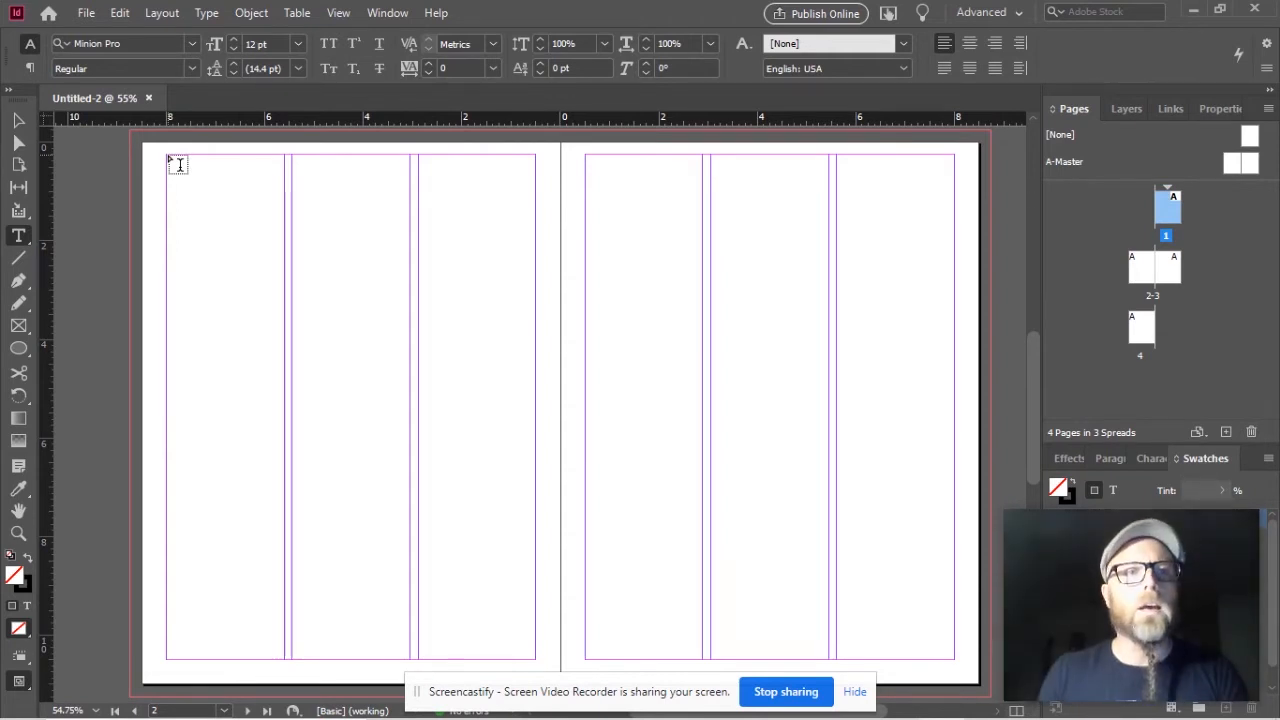
pyautogui.moveTo(168, 162); pyautogui.dragTo(287, 664)
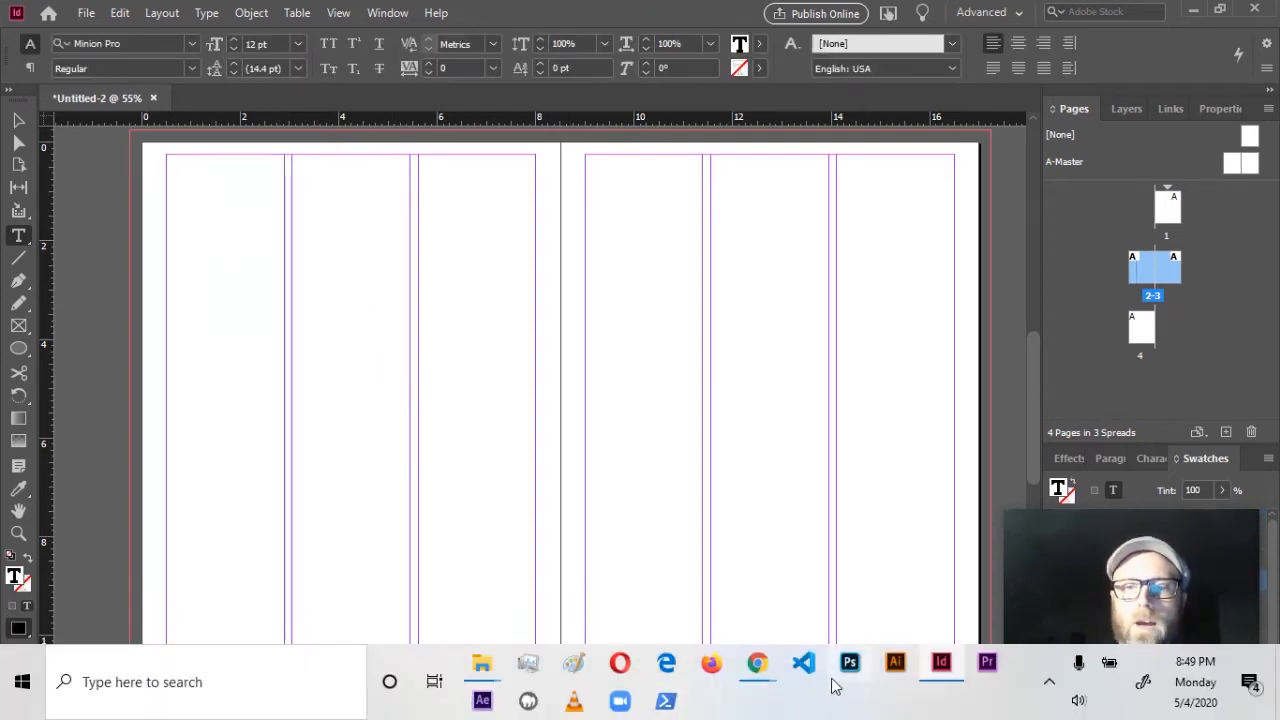
# - Copy the browser article's opening text, from "What does it mean to be happy?" through "ad gratis", and paste it into InDesign's text frame
pyautogui.moveTo(757, 668)
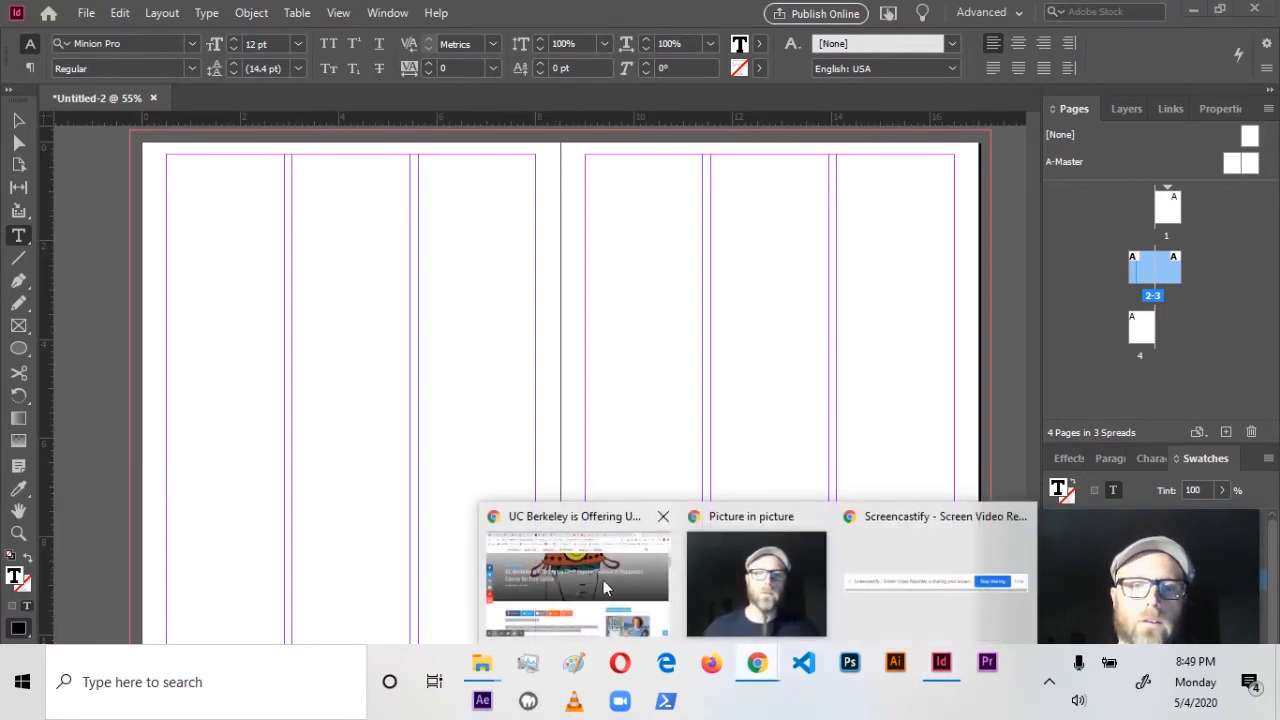
pyautogui.click(603, 580)
pyautogui.scroll(-5, 640, 500)
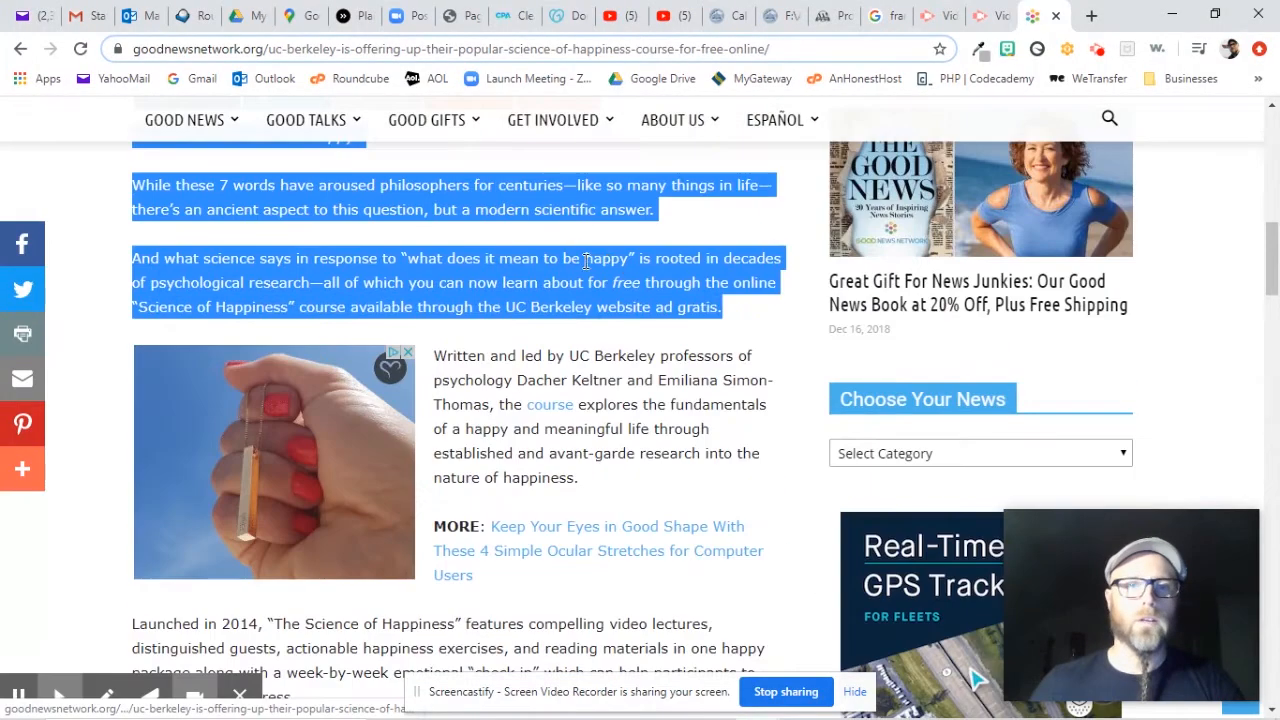
pyautogui.click(604, 284)
pyautogui.scroll(1, 604, 284)
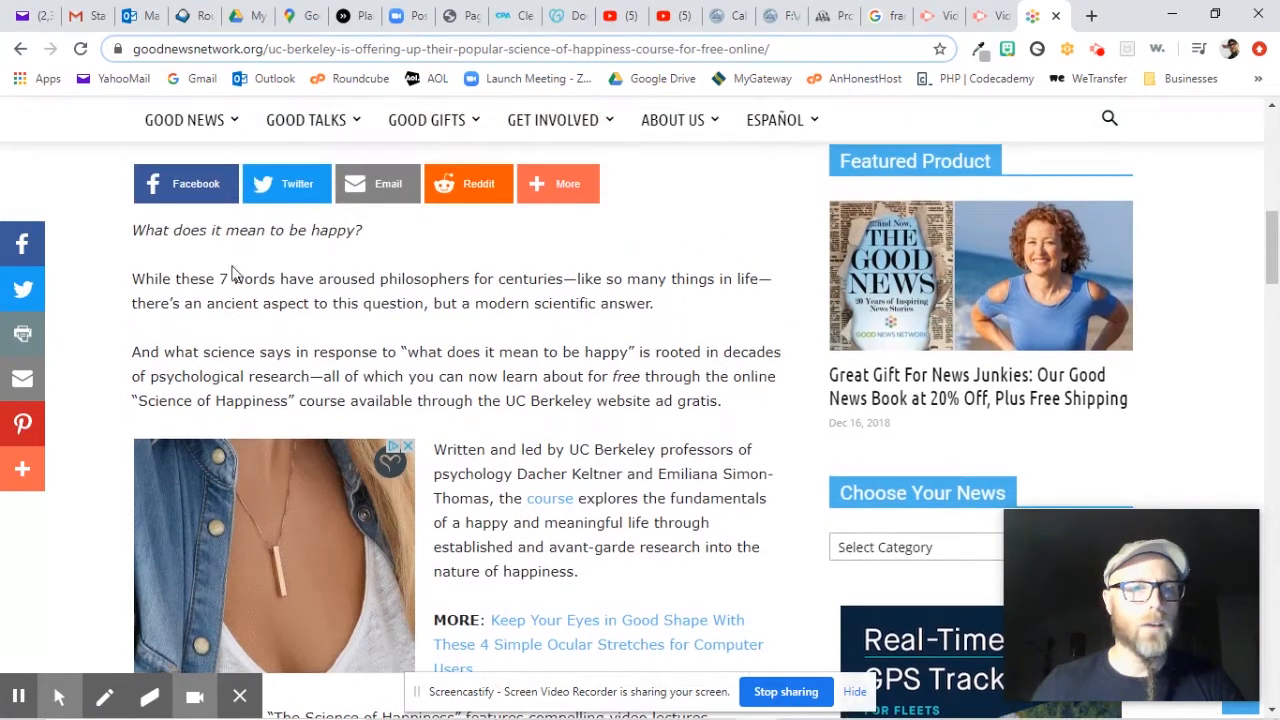
pyautogui.click(135, 230)
pyautogui.moveTo(135, 230); pyautogui.dragTo(763, 403)
pyautogui.hotkey('ctrl', 'c')
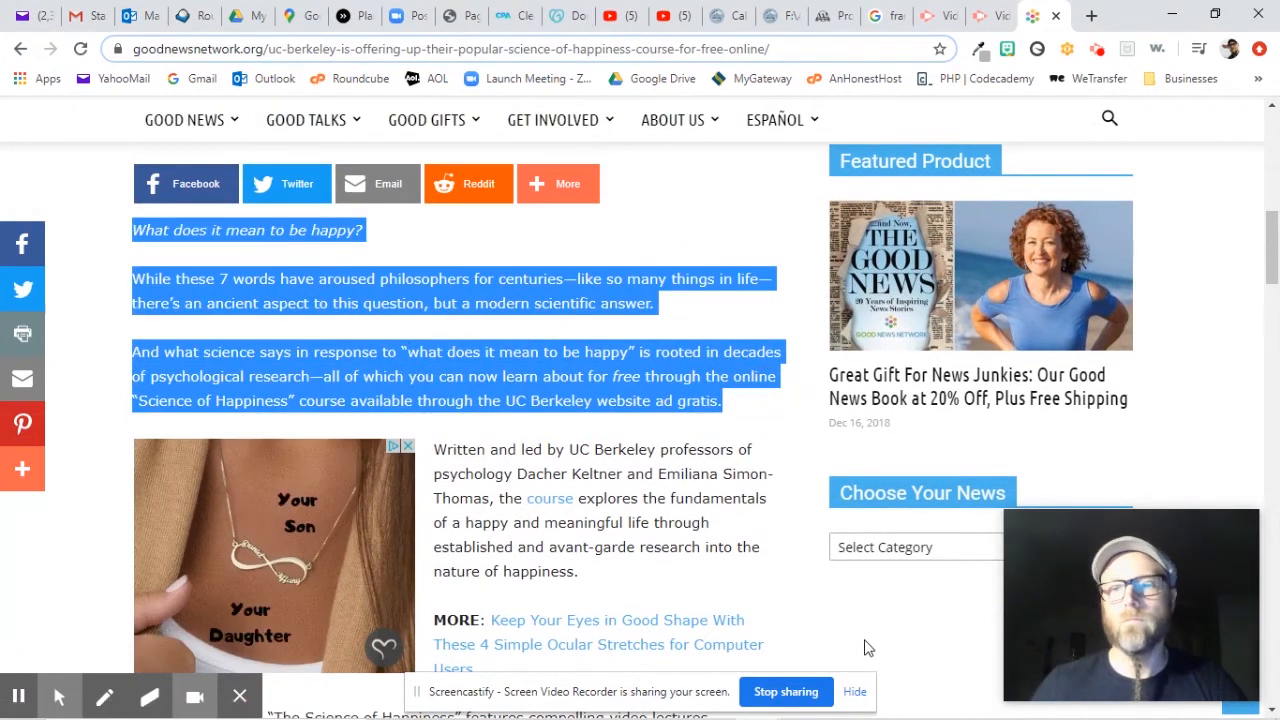
pyautogui.click(941, 664)
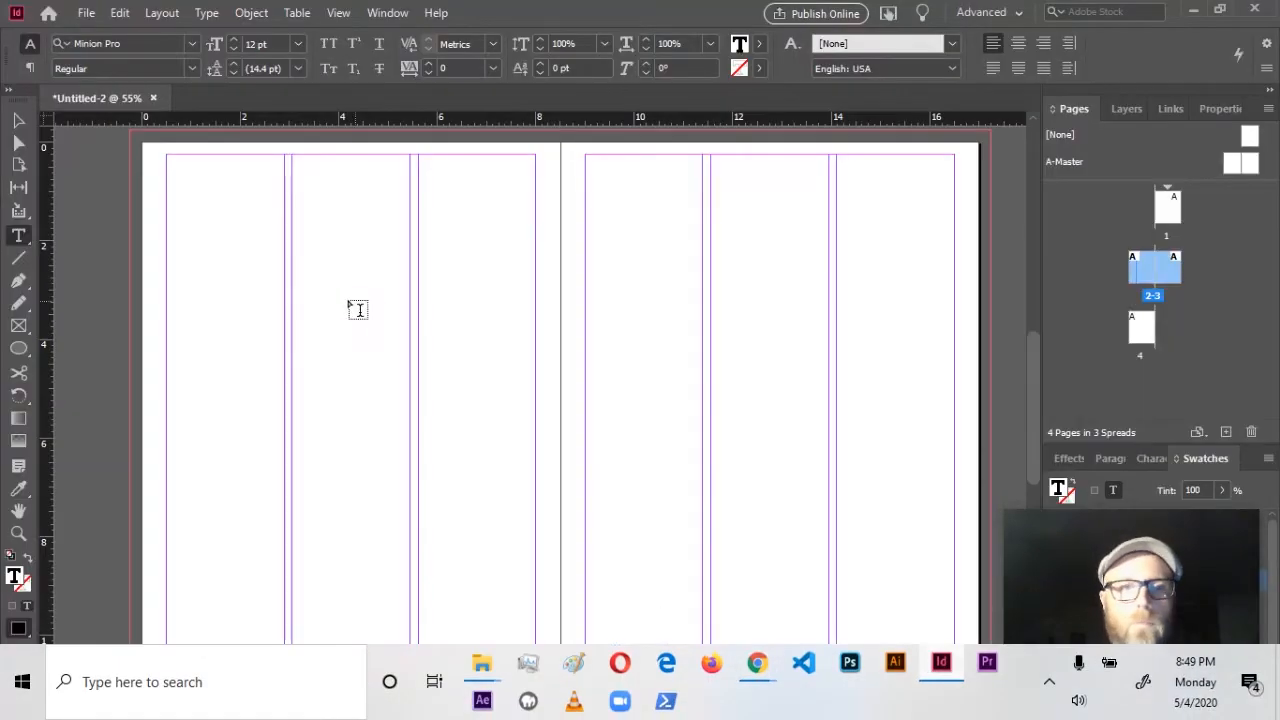
pyautogui.hotkey('ctrl', 'v')
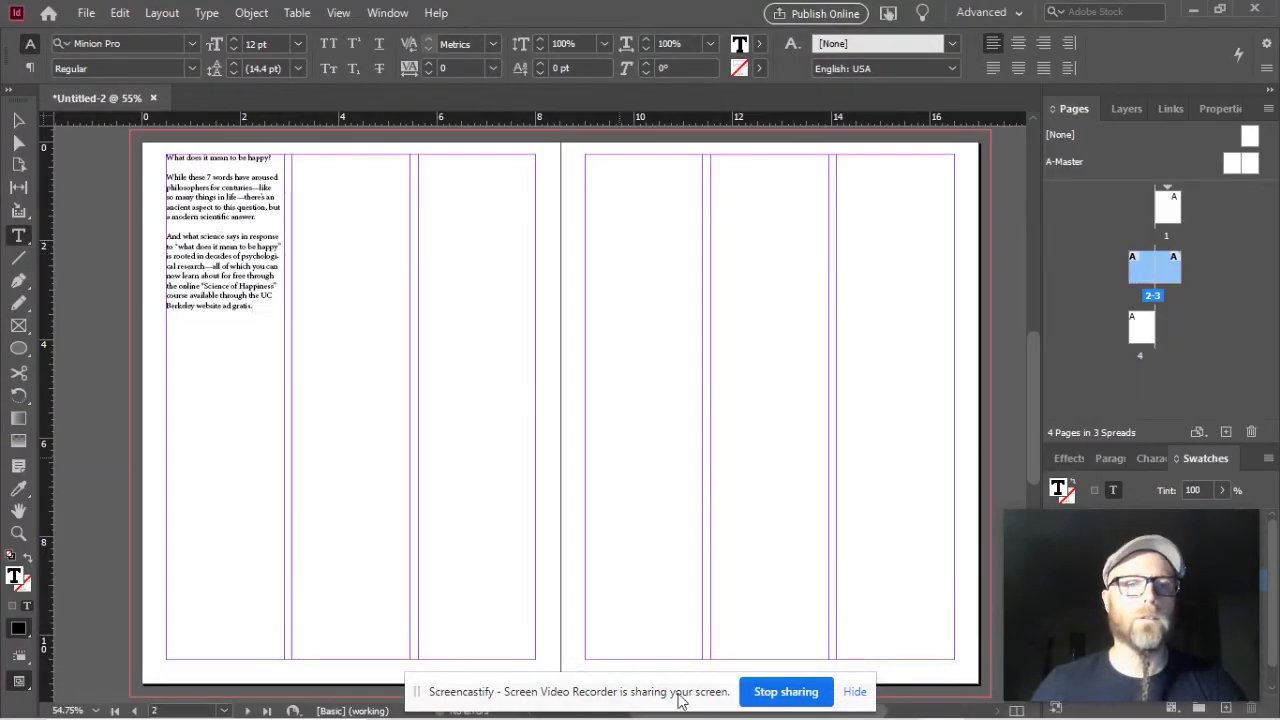
# - Copy the browser article's text from "Written and led by UC Berkeley" through "build better habits" and paste it after the opening paragraphs in InDesign
pyautogui.moveTo(820, 700)
pyautogui.moveTo(757, 674)
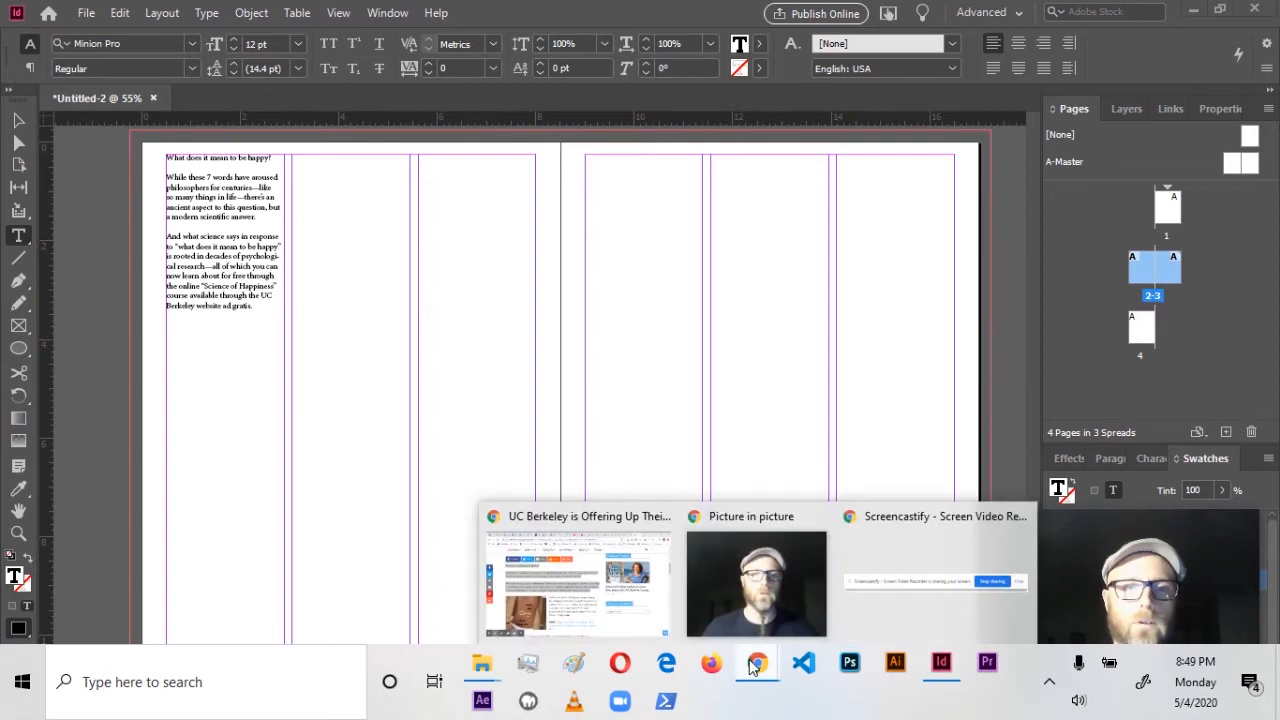
pyautogui.click(570, 580)
pyautogui.scroll(-3, 420, 462)
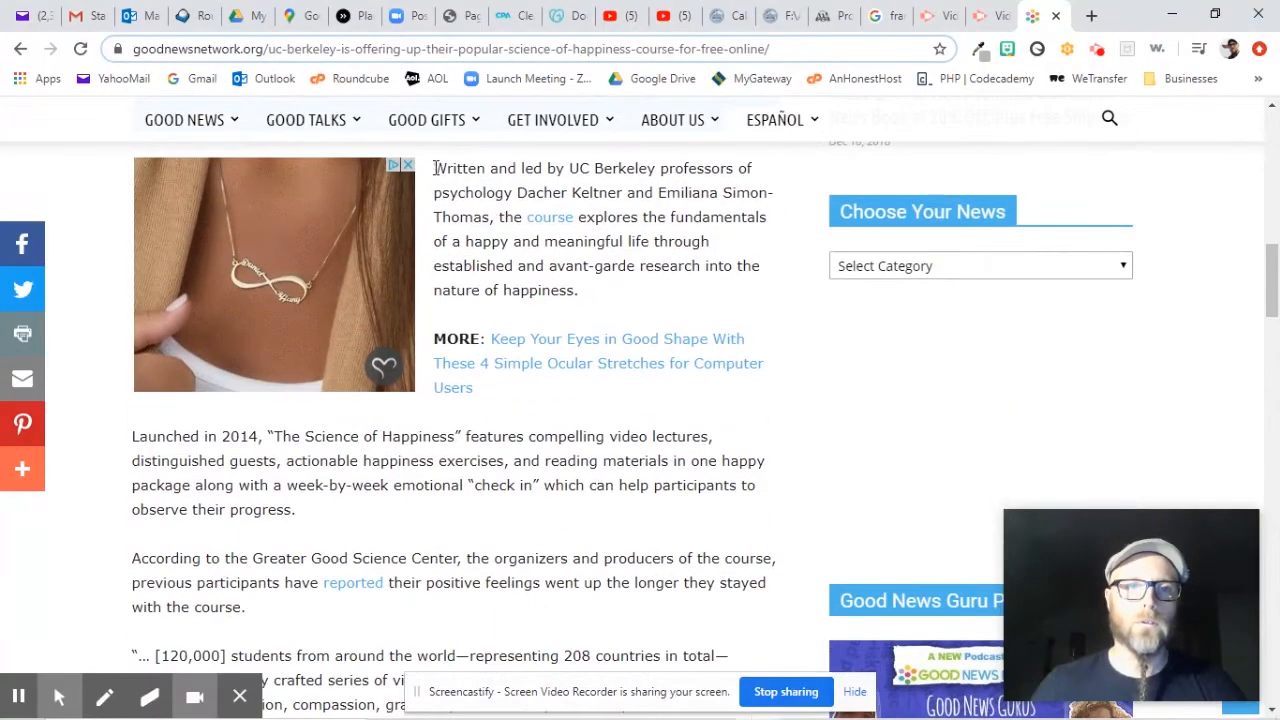
pyautogui.moveTo(435, 168); pyautogui.dragTo(546, 431)
pyautogui.scroll(-1, 574, 531)
pyautogui.scroll(-5, 573, 533)
pyautogui.scroll(-3, 571, 529)
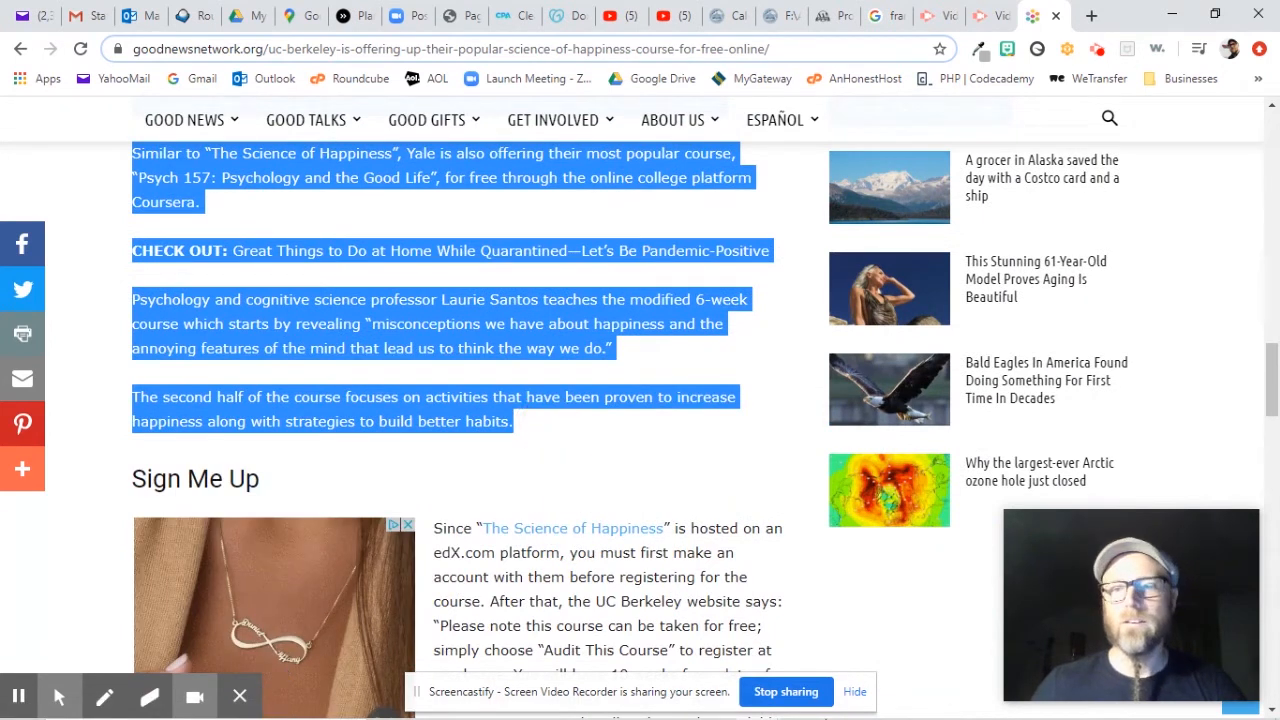
pyautogui.moveTo(810, 712)
pyautogui.click(941, 663)
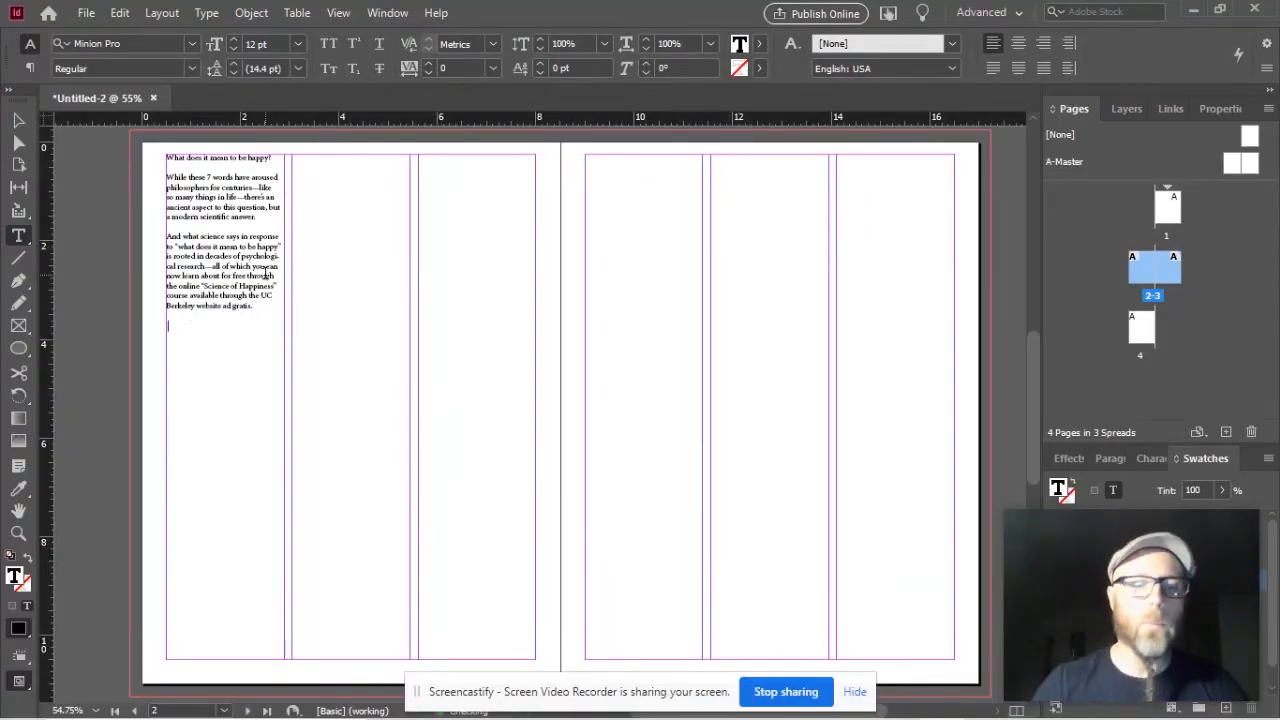
pyautogui.hotkey('ctrl', 'v')
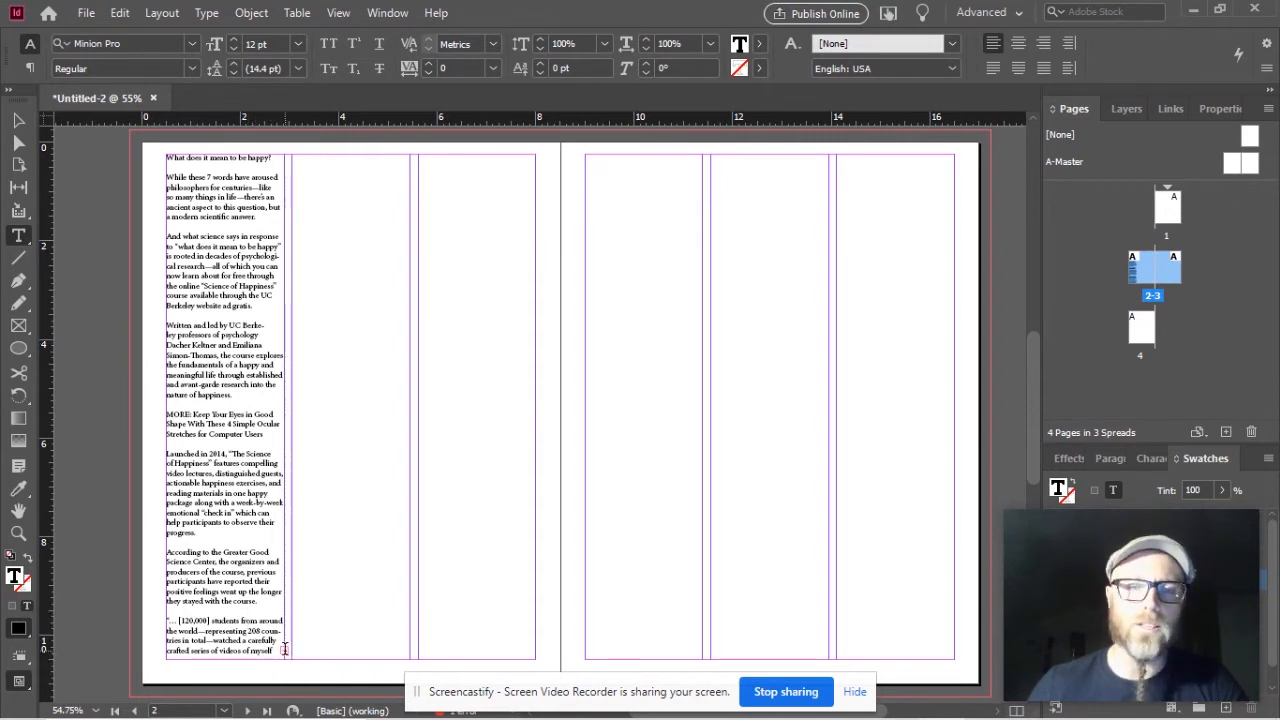
# - Thread the first column's overset text into a new linked frame filling the second column of page 2
pyautogui.press('Escape')
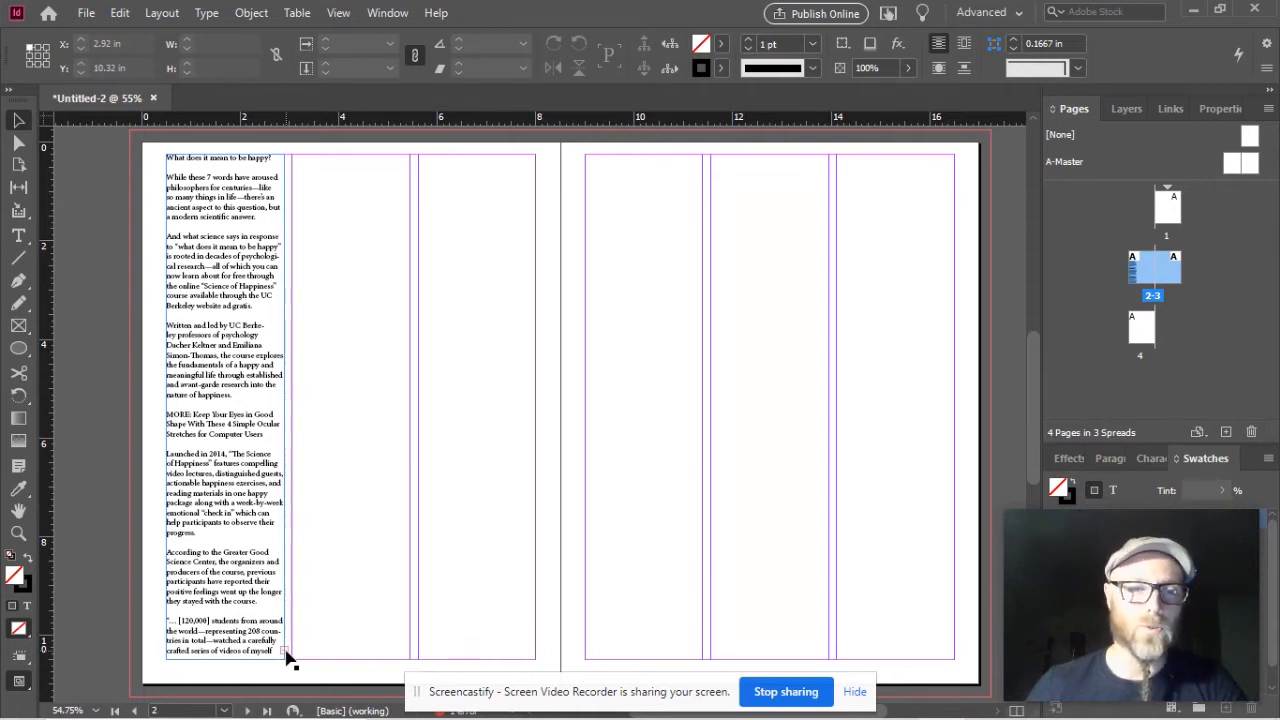
pyautogui.click(287, 660)
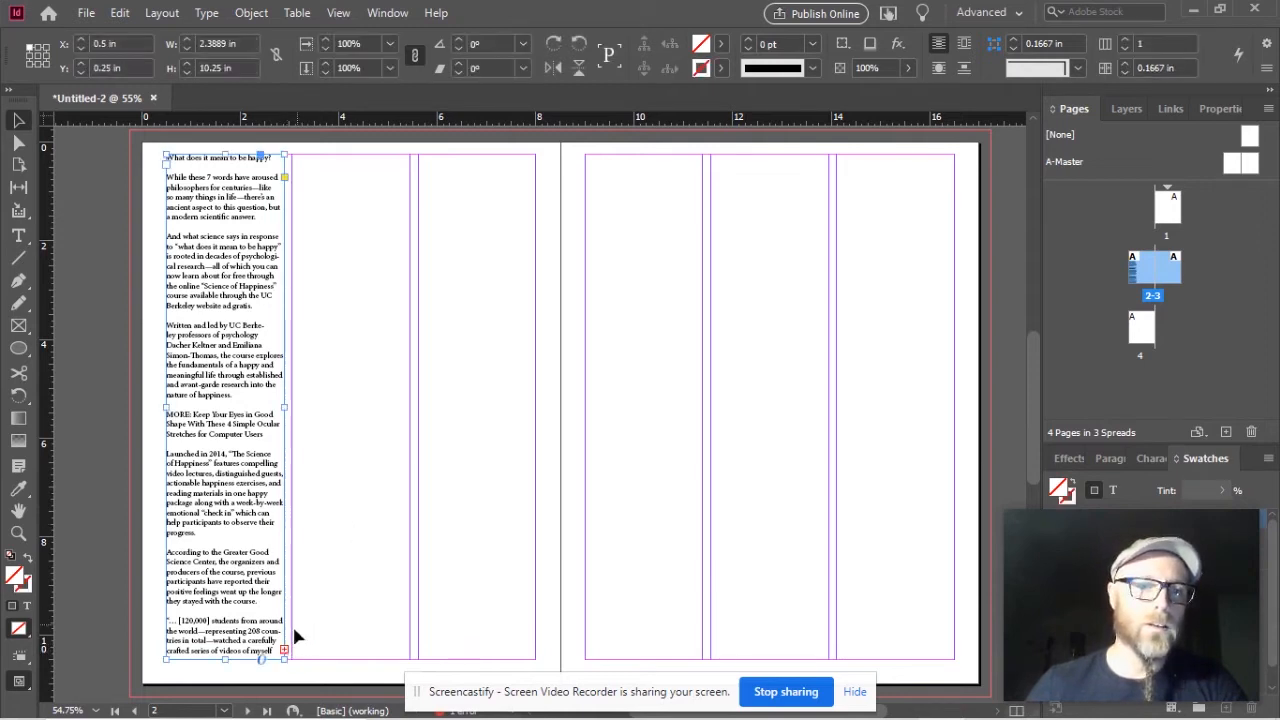
pyautogui.click(285, 651)
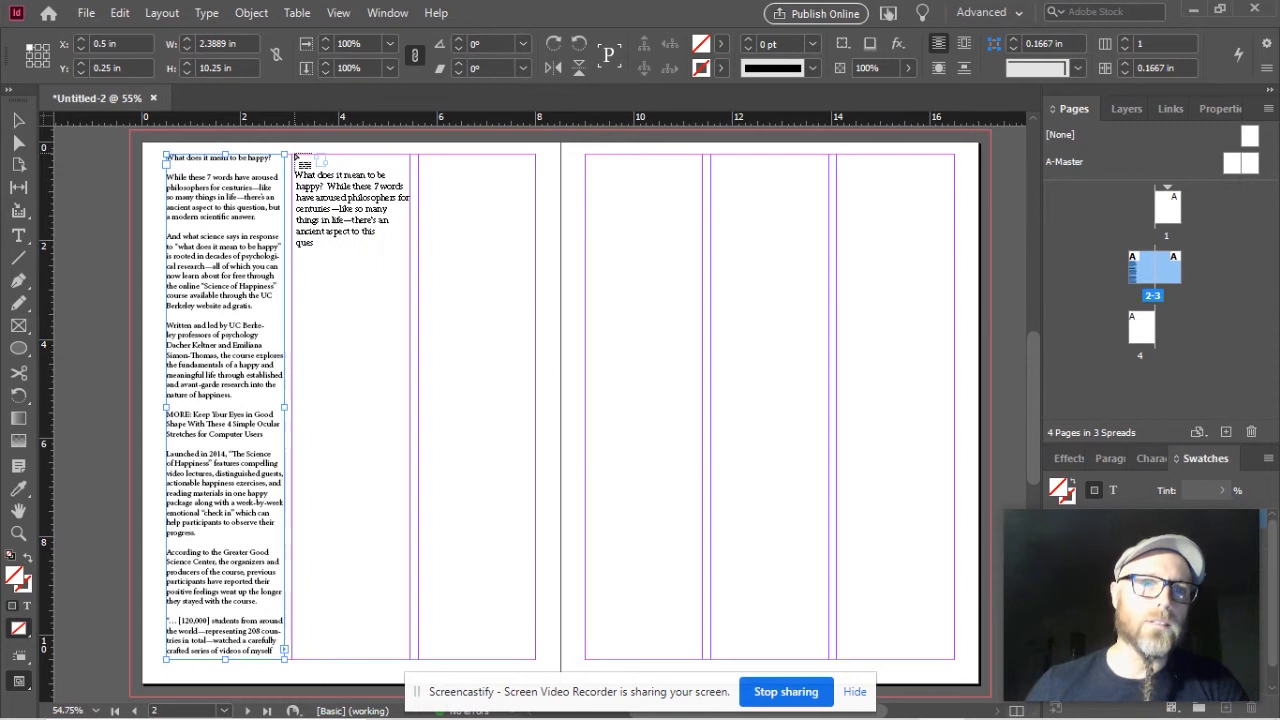
pyautogui.click(293, 157)
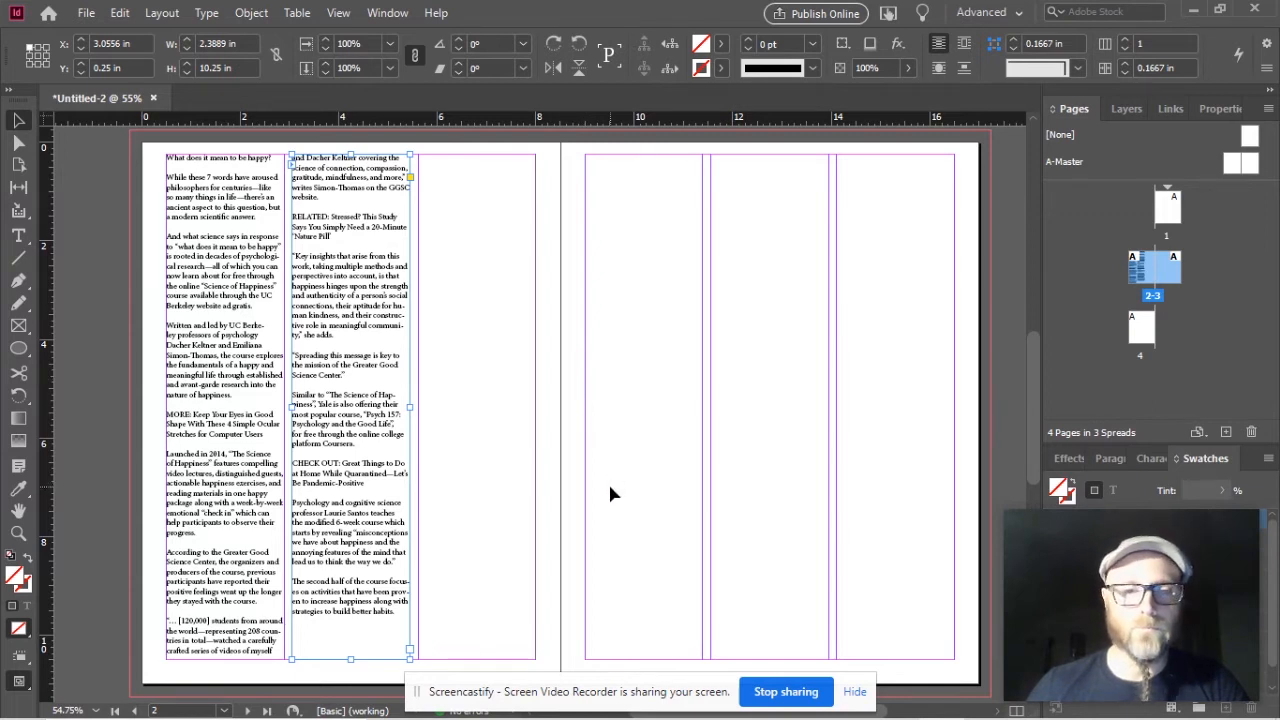
# - Switch to the browser's happiness image results and save the Mind & Spirit sunset photo to the Desktop as unnamed.jpg
pyautogui.click(774, 692)
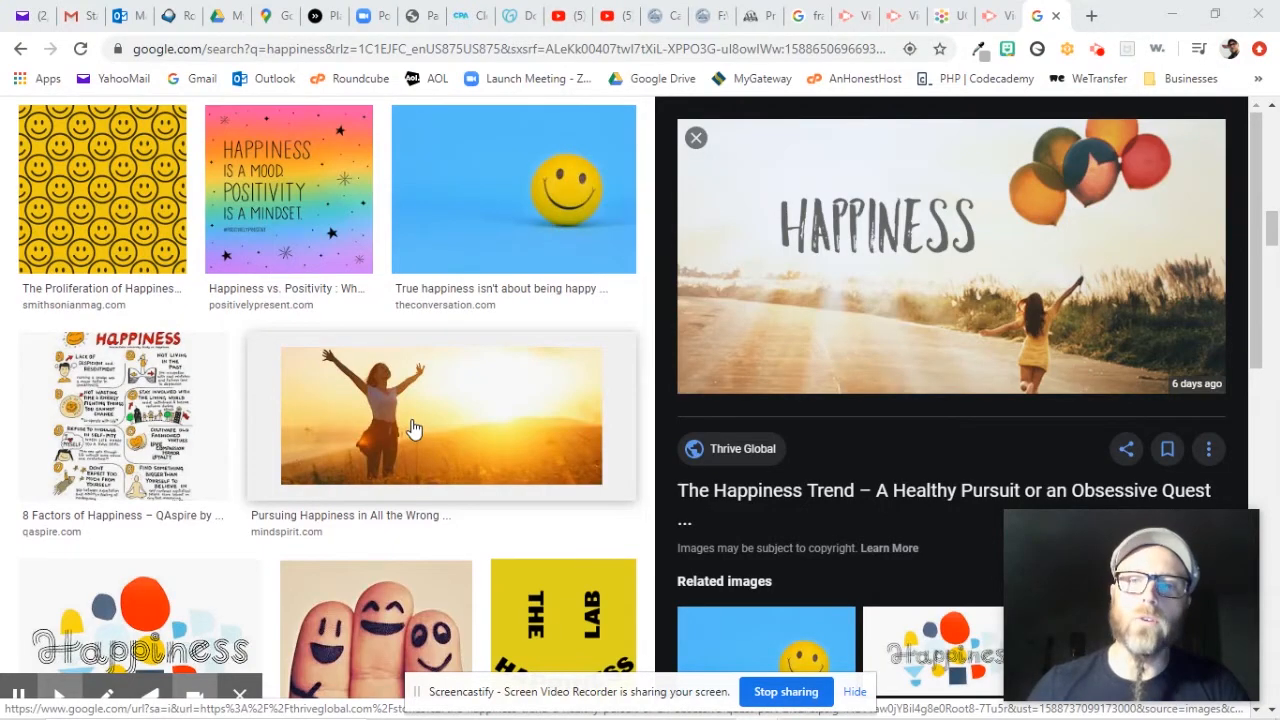
pyautogui.click(435, 423)
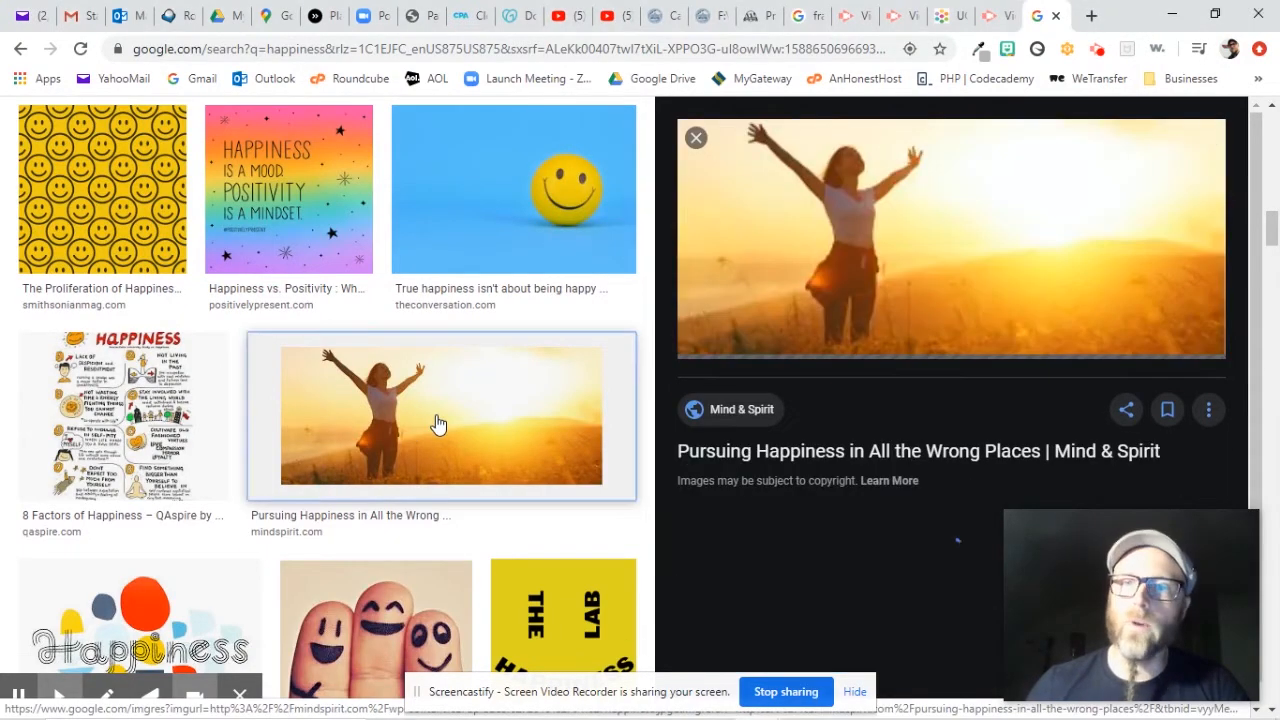
pyautogui.click(990, 262)
pyautogui.rightClick(990, 262)
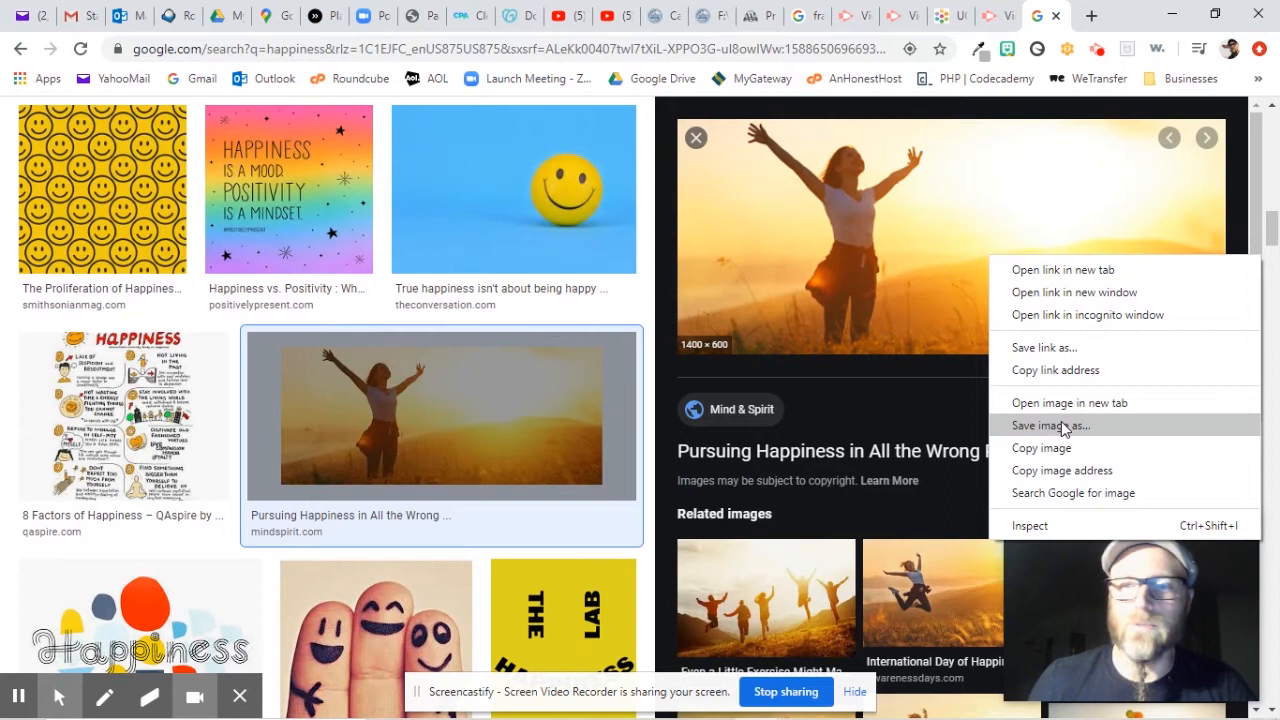
pyautogui.click(1063, 426)
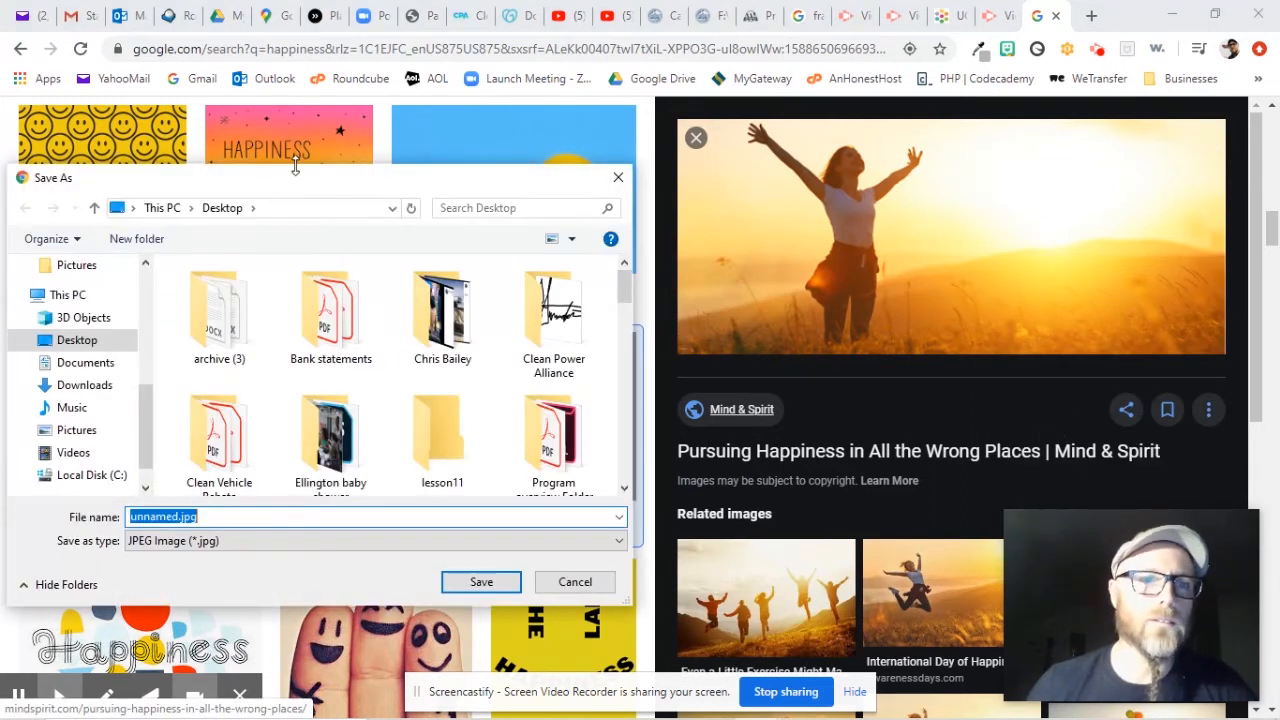
pyautogui.click(52, 341)
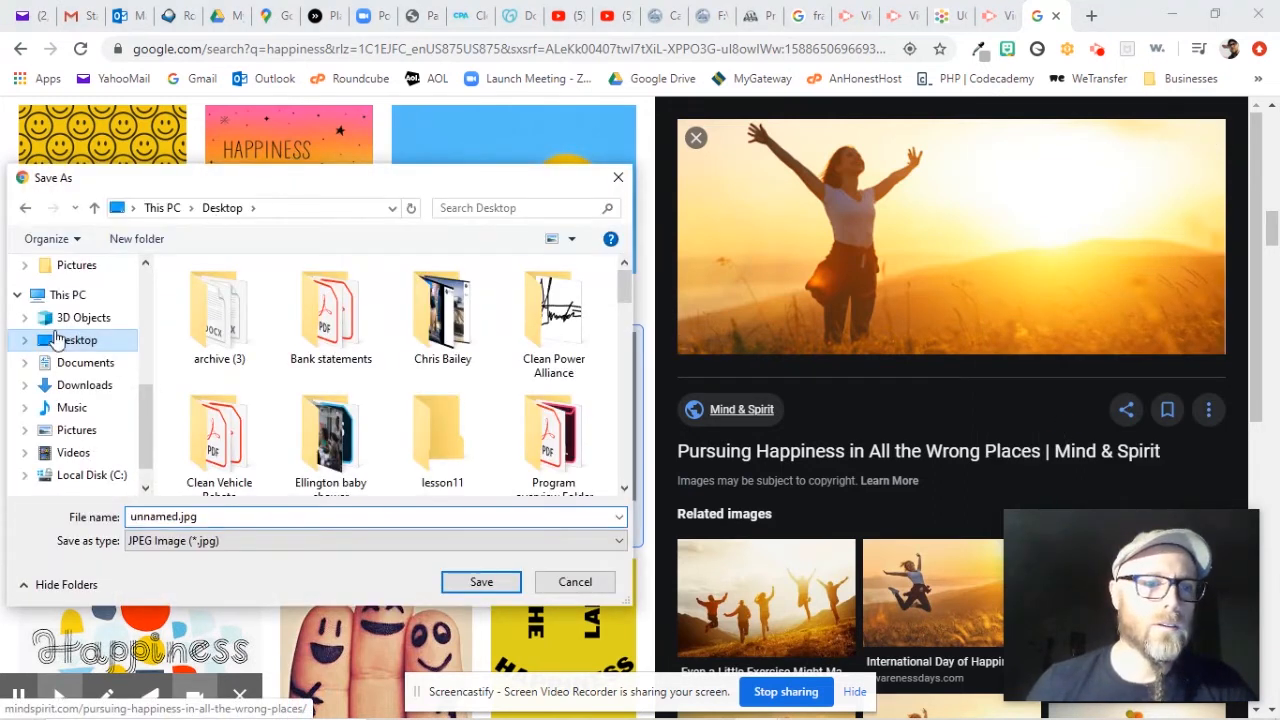
pyautogui.click(500, 592)
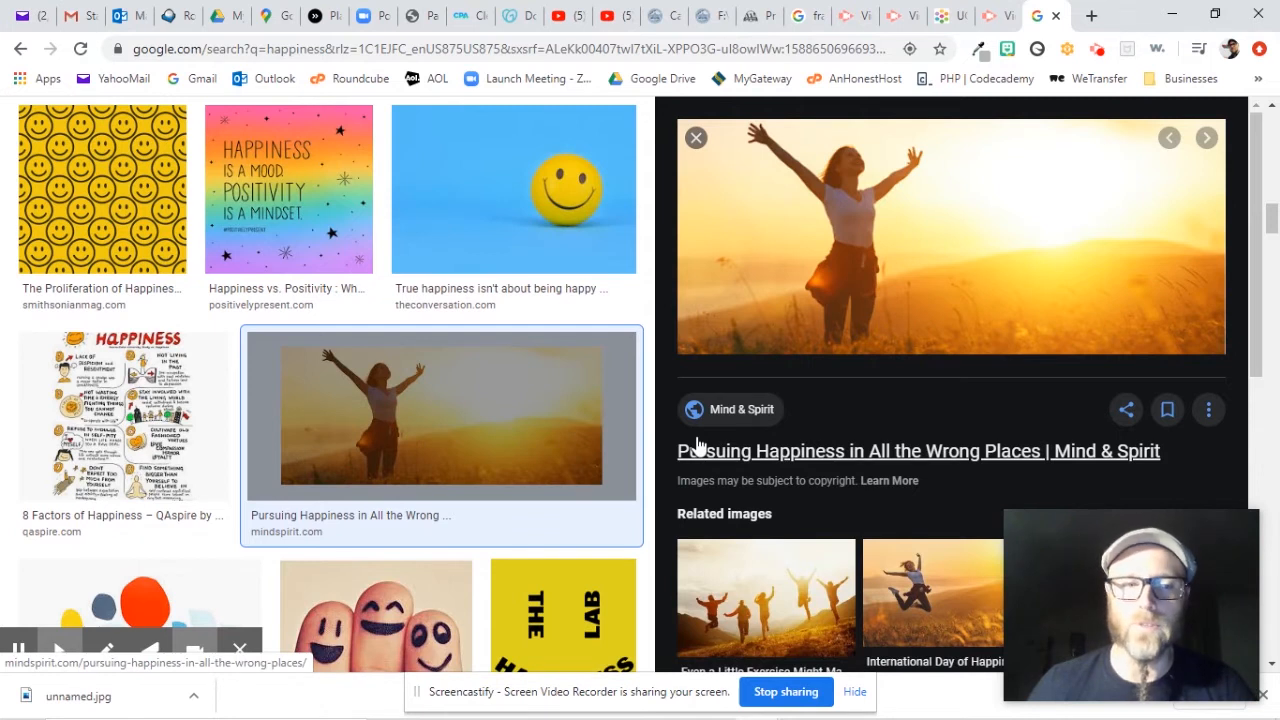
# - Switch back to InDesign and place unnamed.jpg from the Desktop at full size on page 3
pyautogui.moveTo(787, 716)
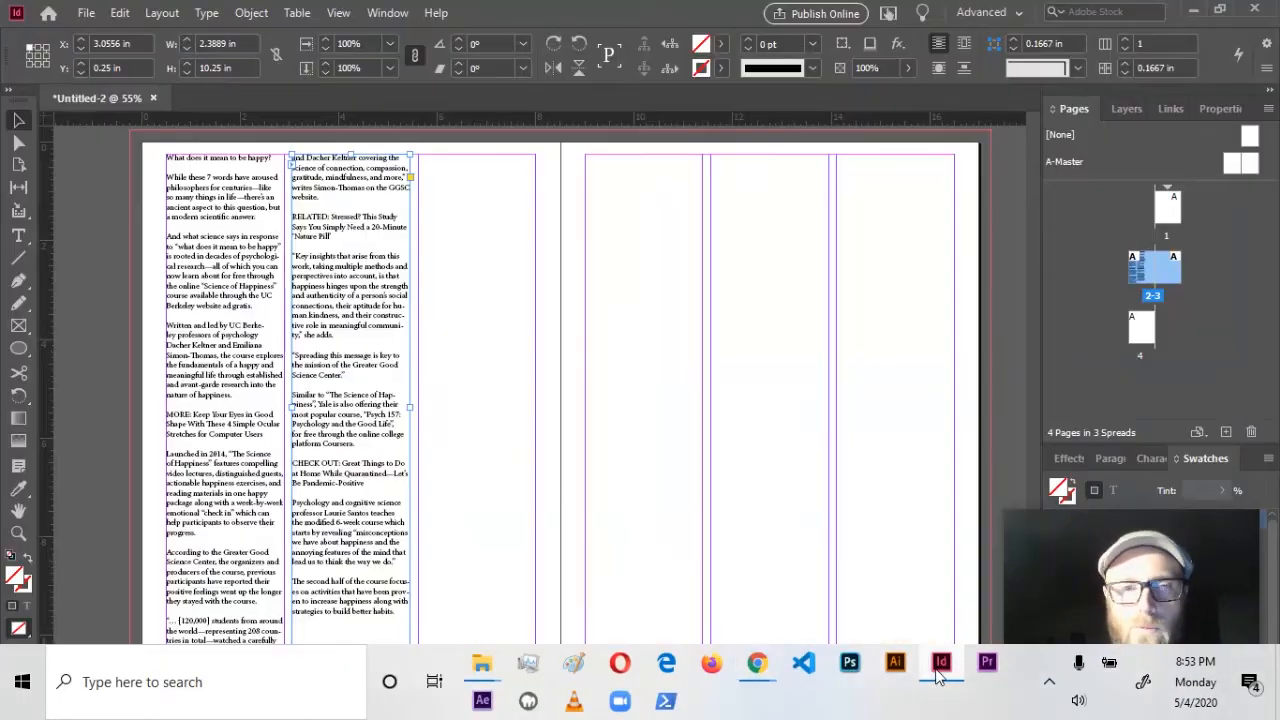
pyautogui.click(940, 678)
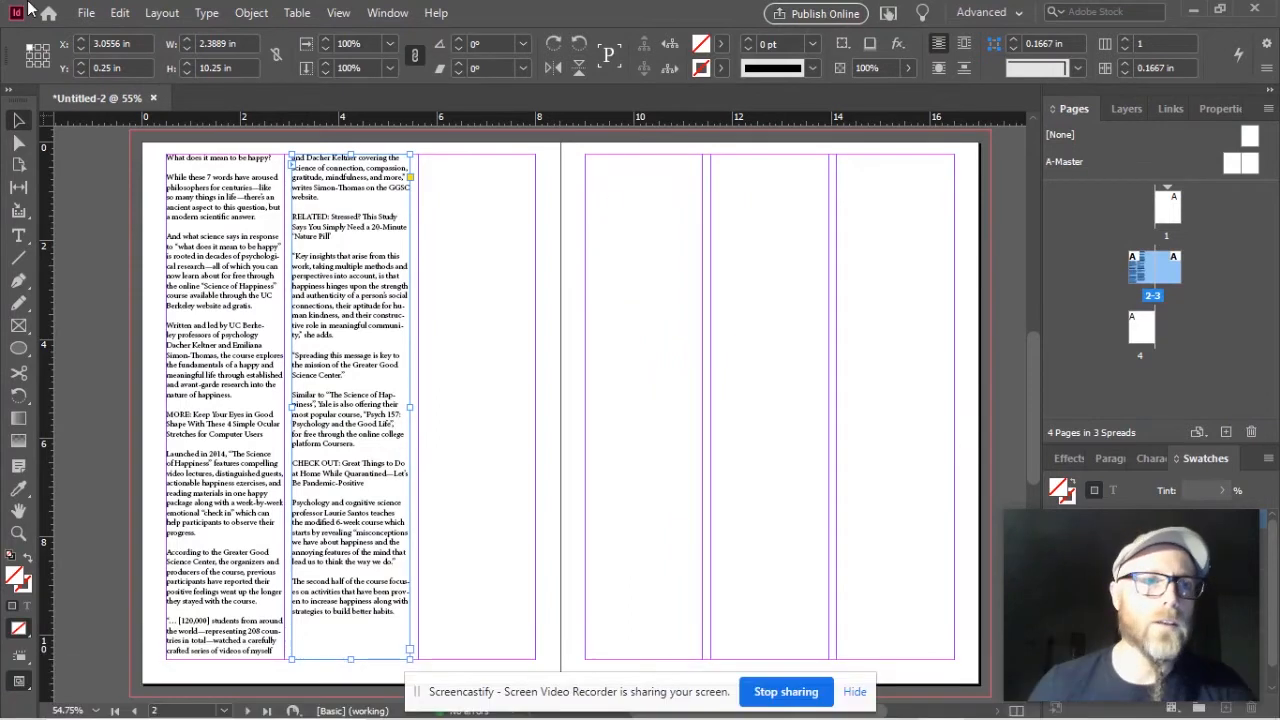
pyautogui.click(84, 10)
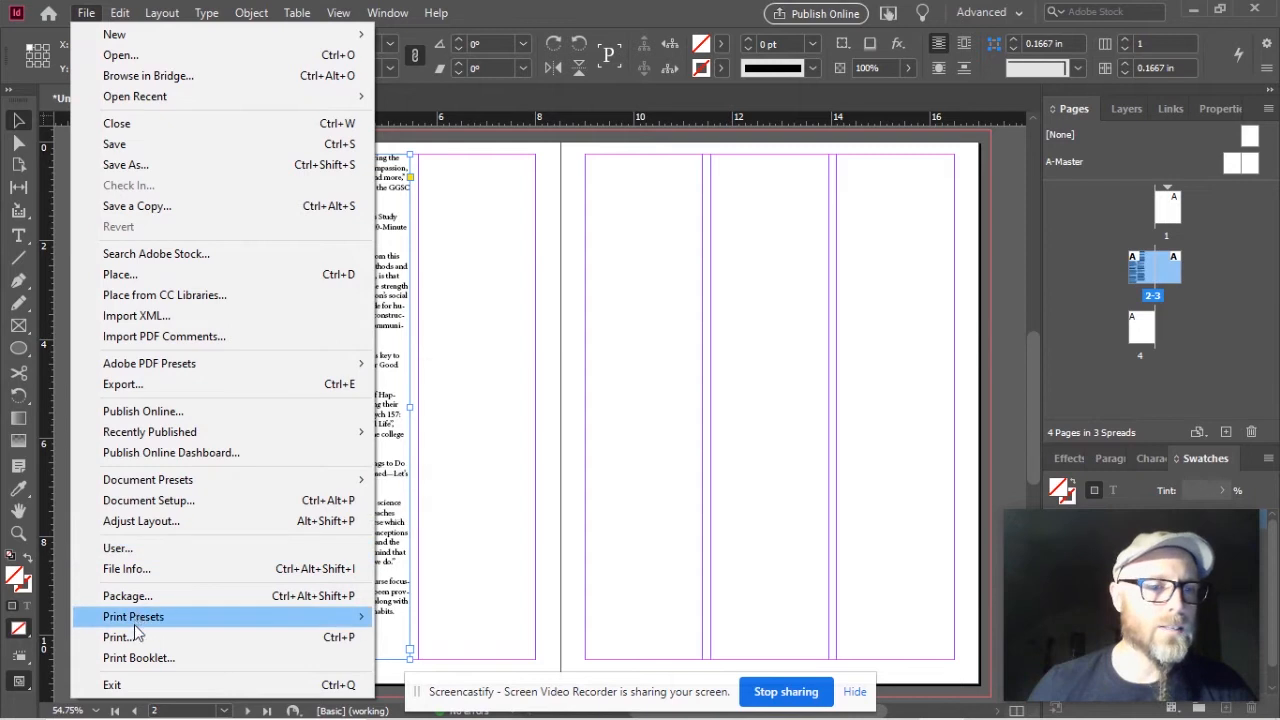
pyautogui.moveTo(139, 624)
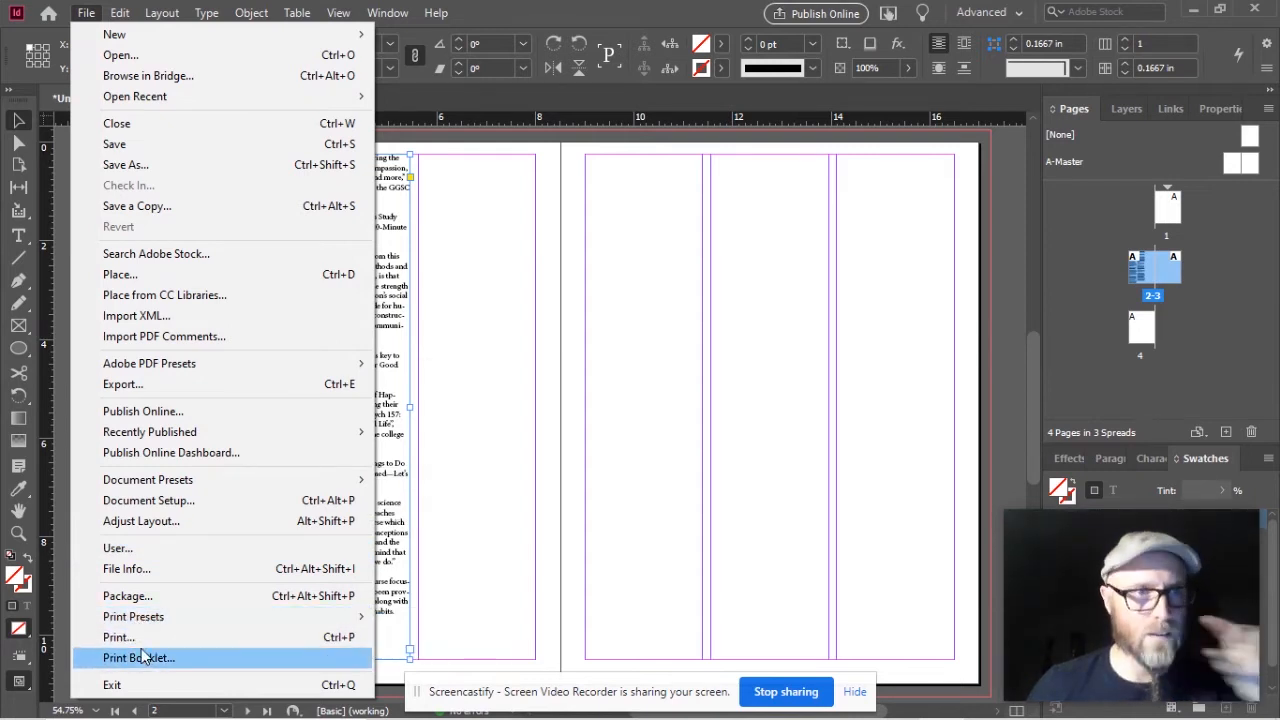
pyautogui.click(118, 274)
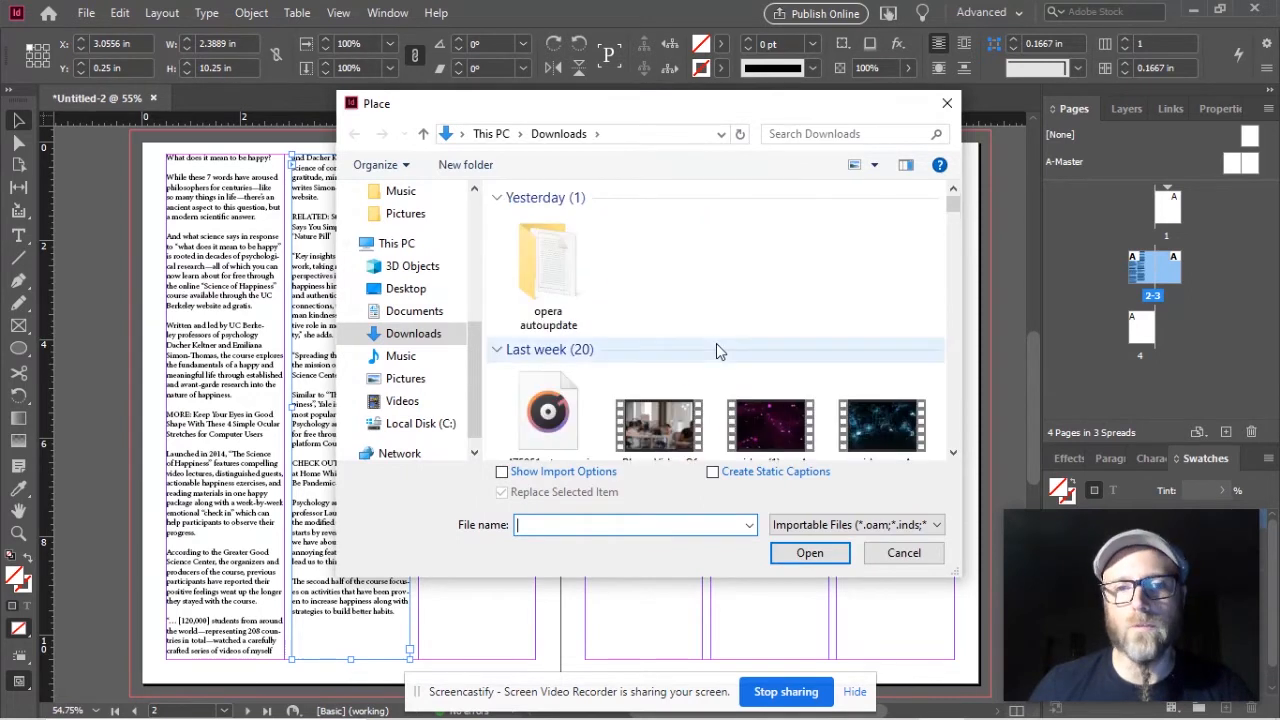
pyautogui.click(410, 288)
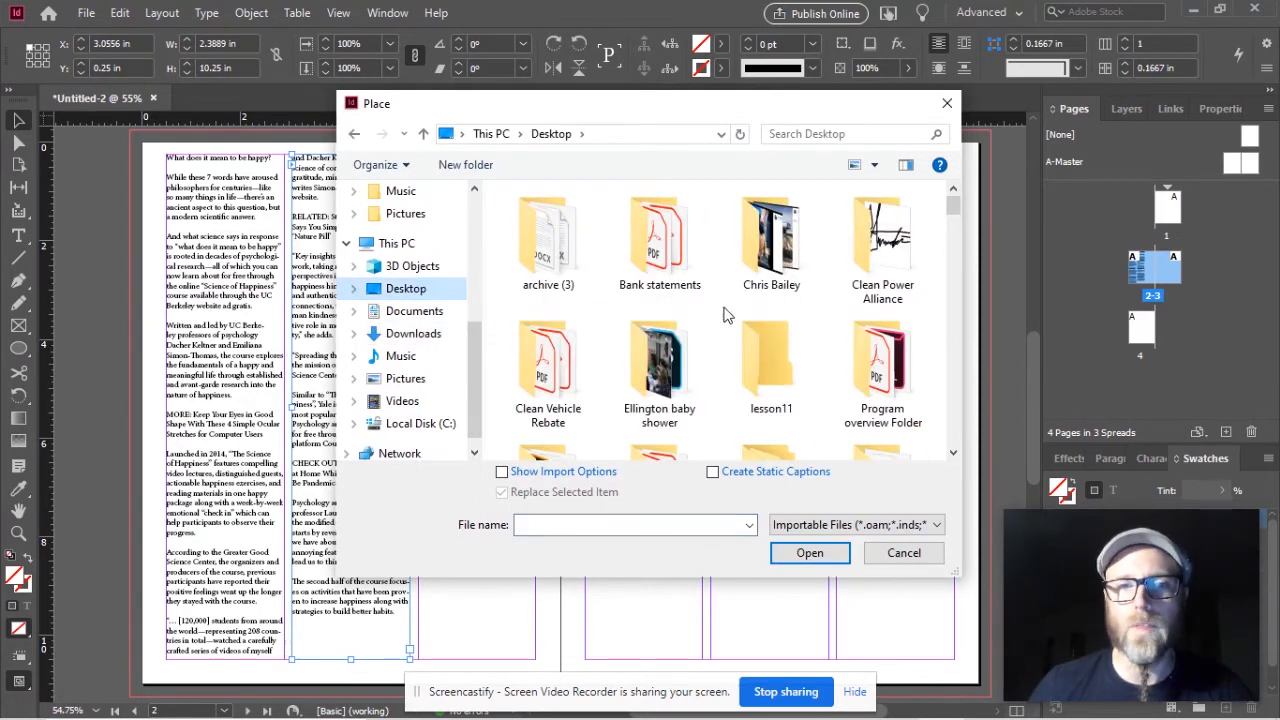
pyautogui.scroll(-5, 727, 316)
pyautogui.scroll(-6, 727, 316)
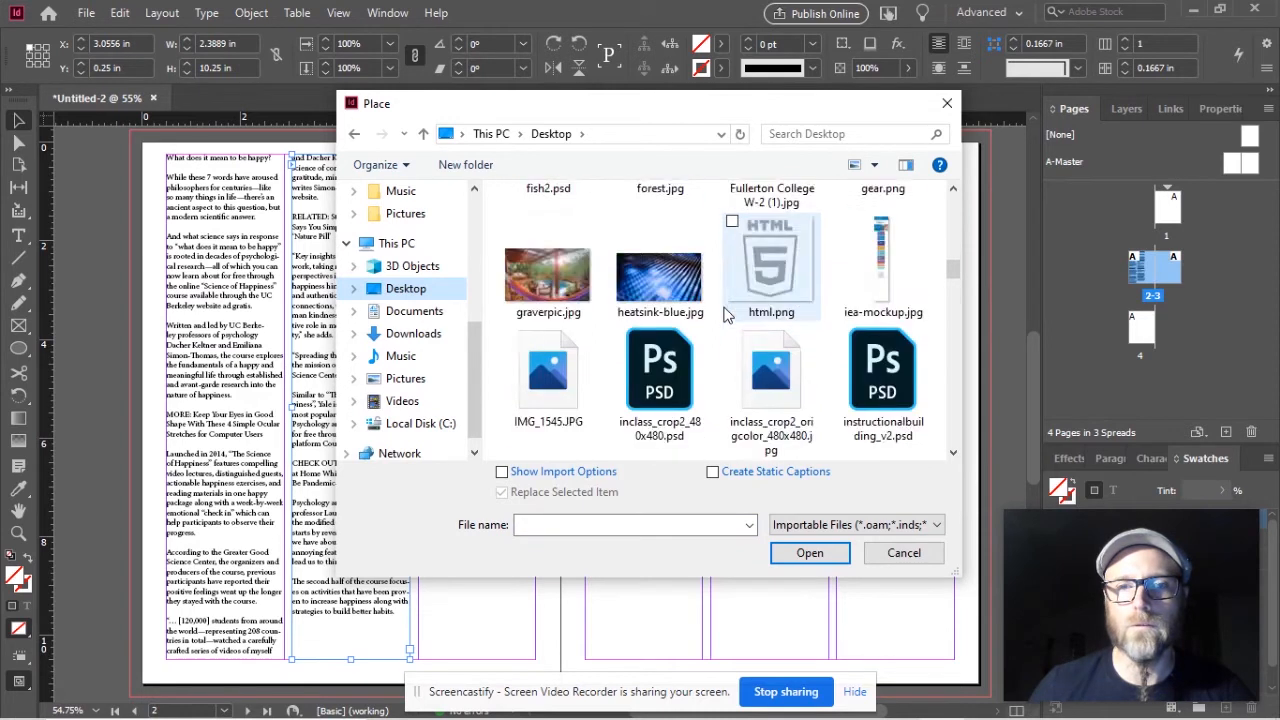
pyautogui.scroll(-6, 727, 316)
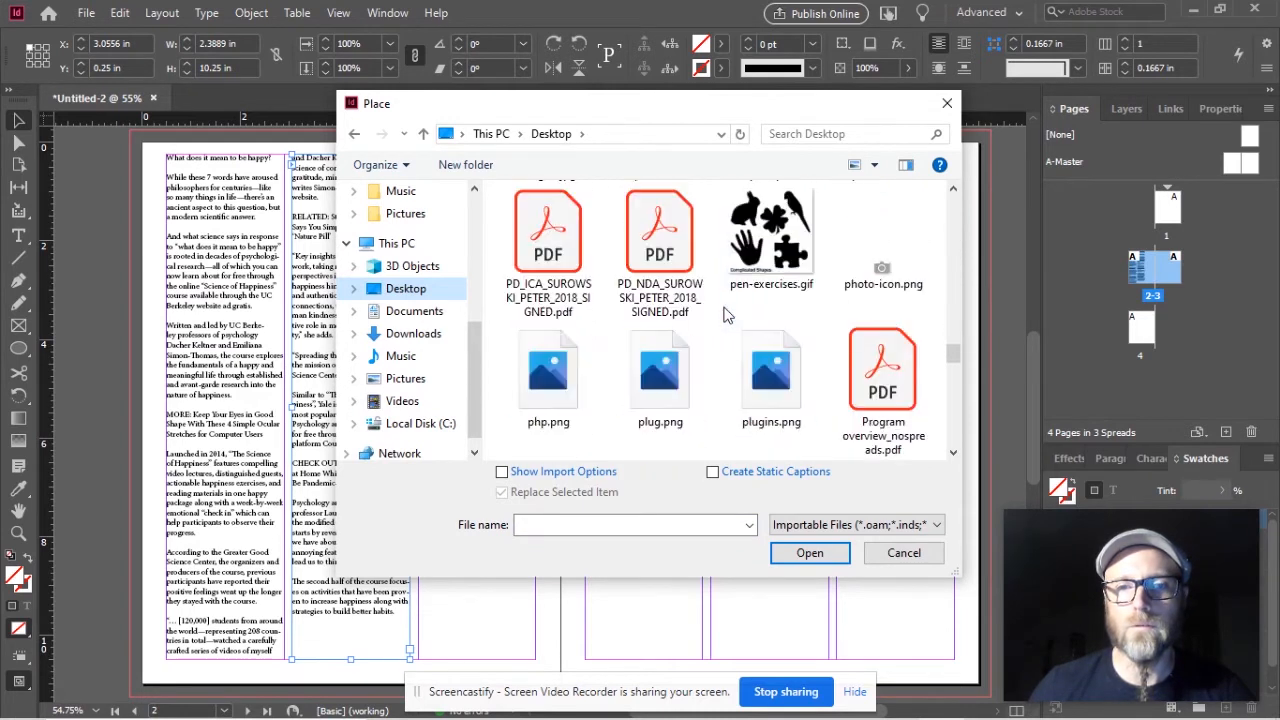
pyautogui.scroll(-3, 727, 316)
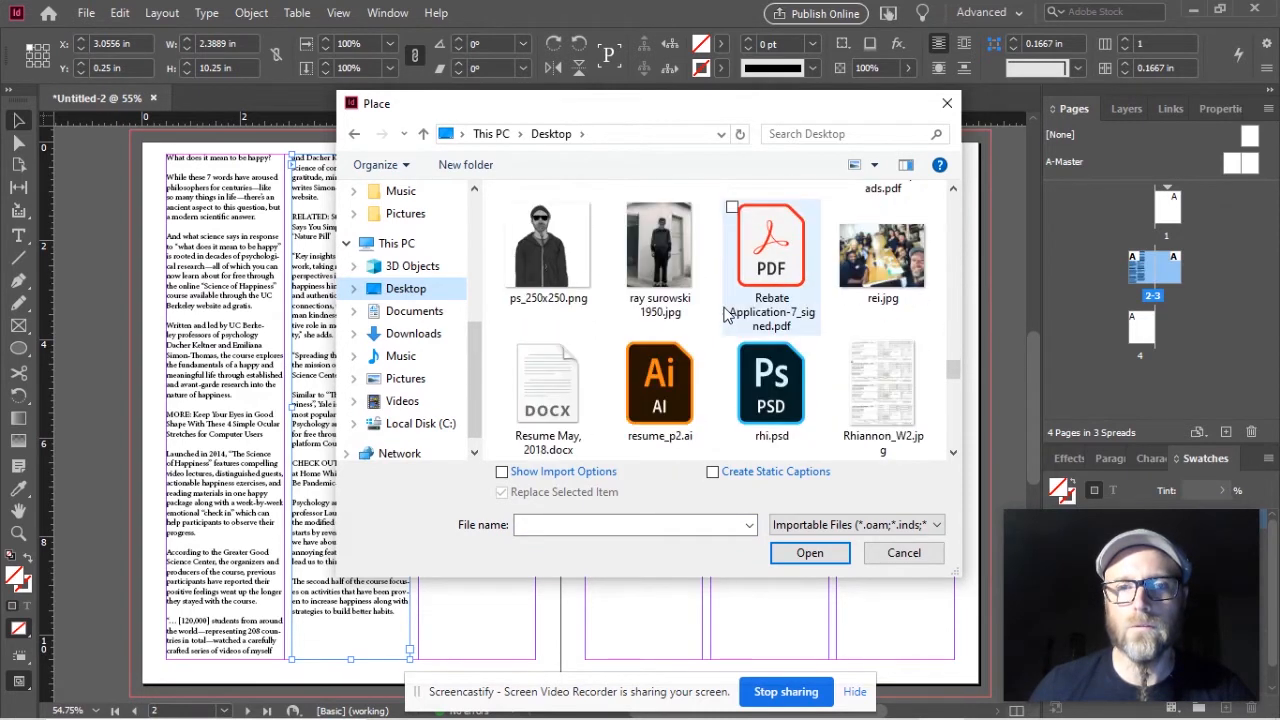
pyautogui.scroll(-8, 727, 316)
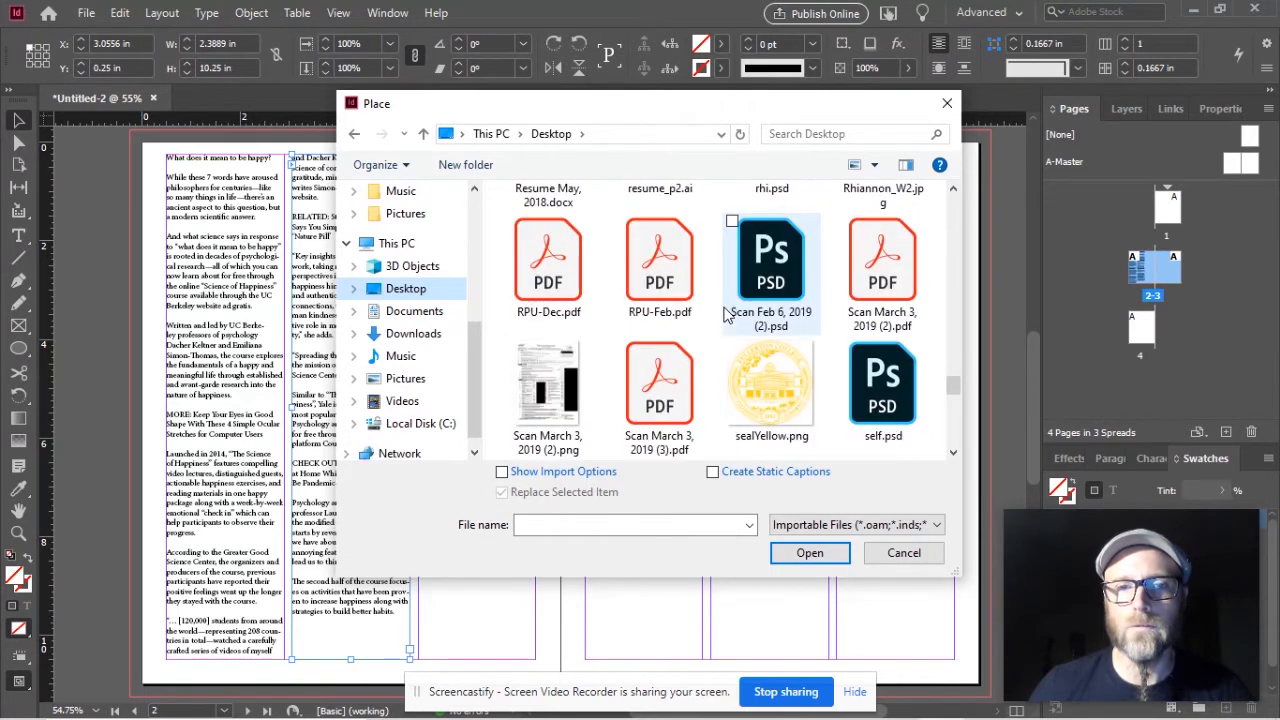
pyautogui.scroll(-2, 727, 316)
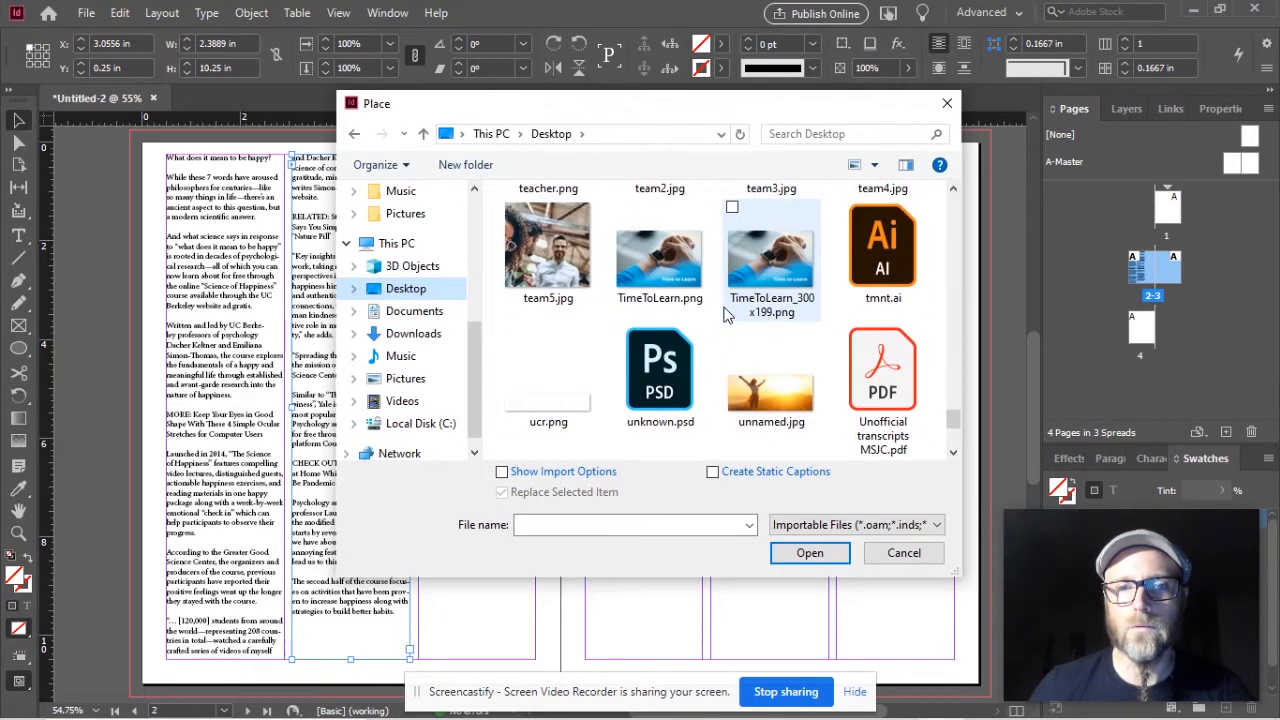
pyautogui.doubleClick(790, 393)
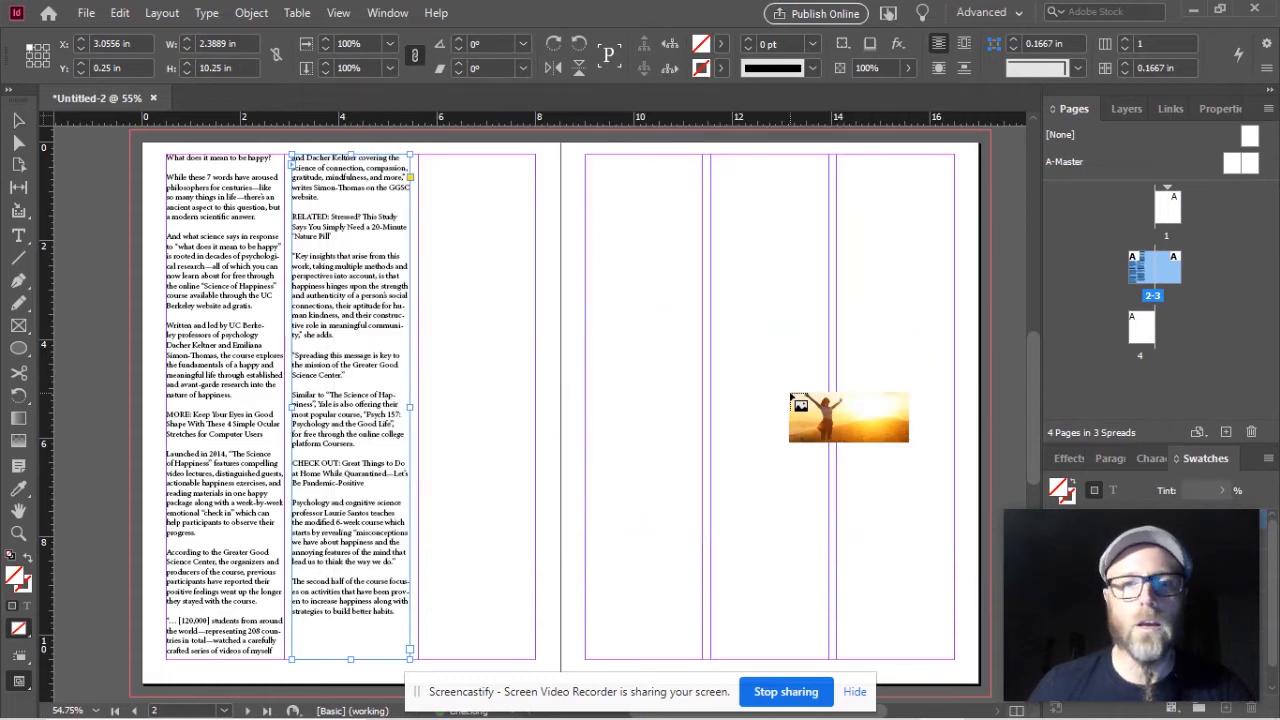
pyautogui.click(620, 207)
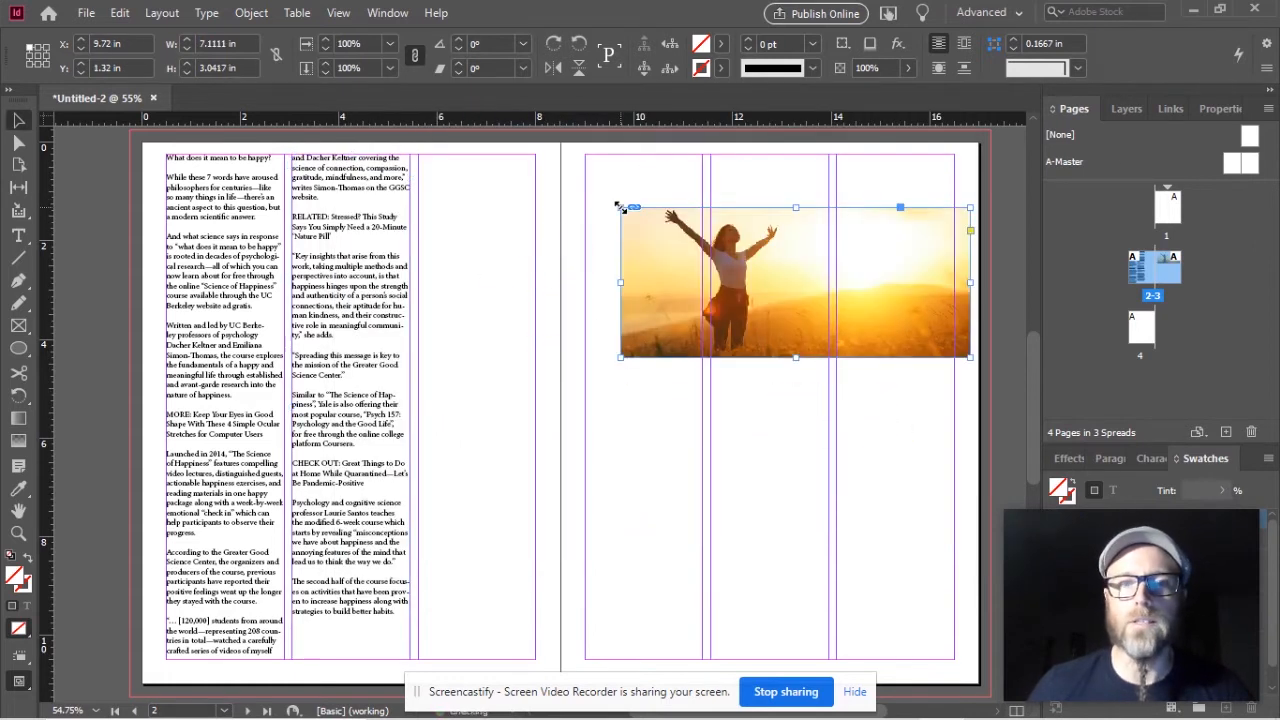
# - Move page 2's text frames down and move the photo to that page's upper-left bleed corner at X -0.25 in, Y -0.25 in
pyautogui.moveTo(789, 266); pyautogui.dragTo(782, 297)
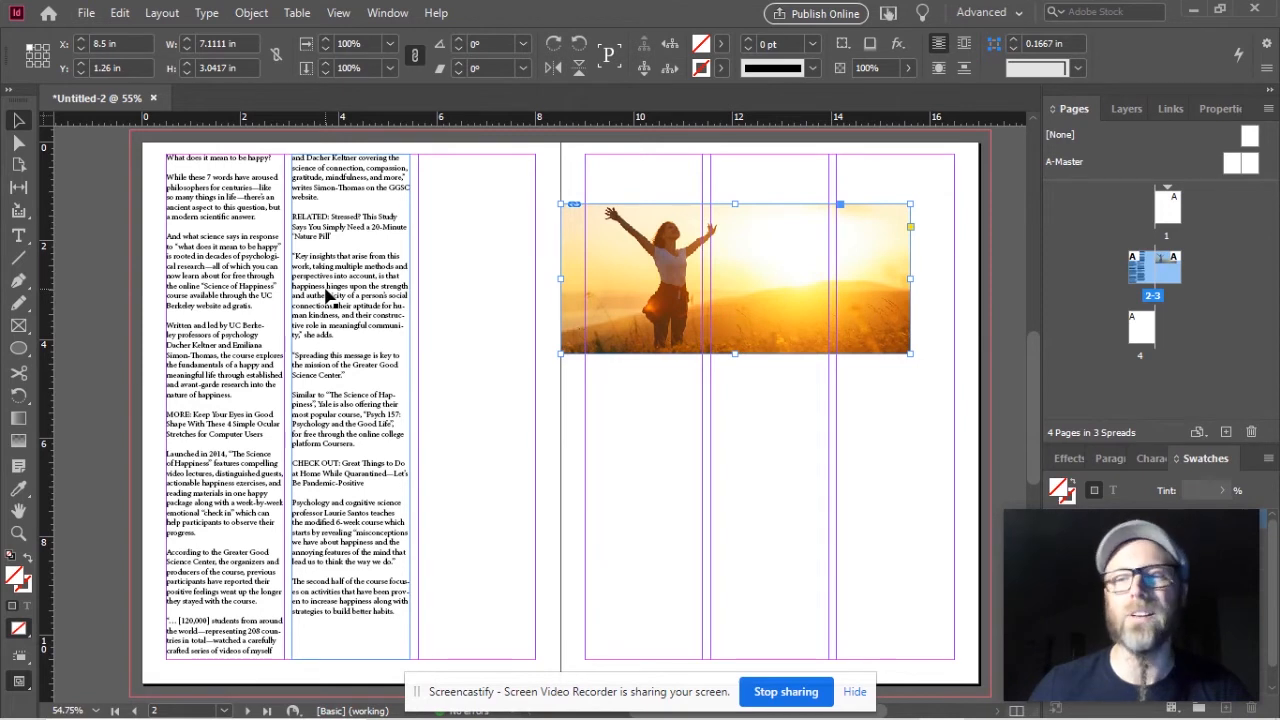
pyautogui.moveTo(329, 228); pyautogui.dragTo(338, 452)
pyautogui.moveTo(702, 293); pyautogui.dragTo(273, 221)
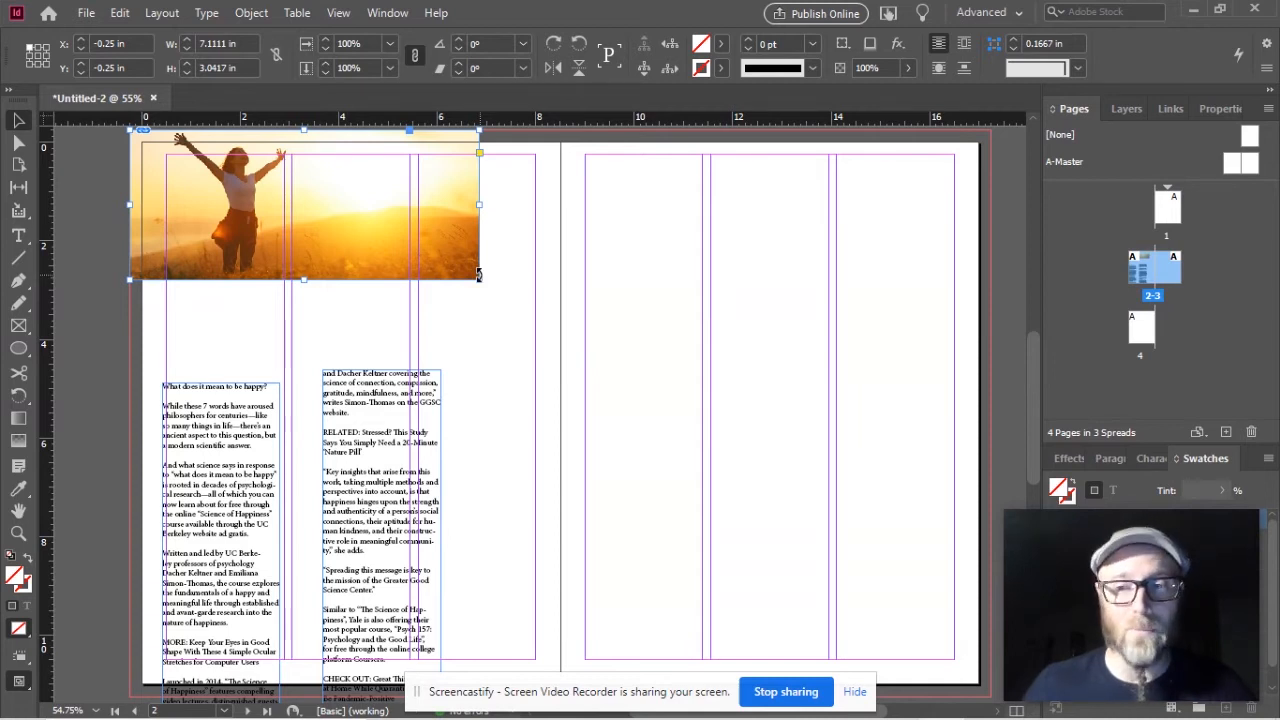
pyautogui.moveTo(479, 275); pyautogui.dragTo(513, 323)
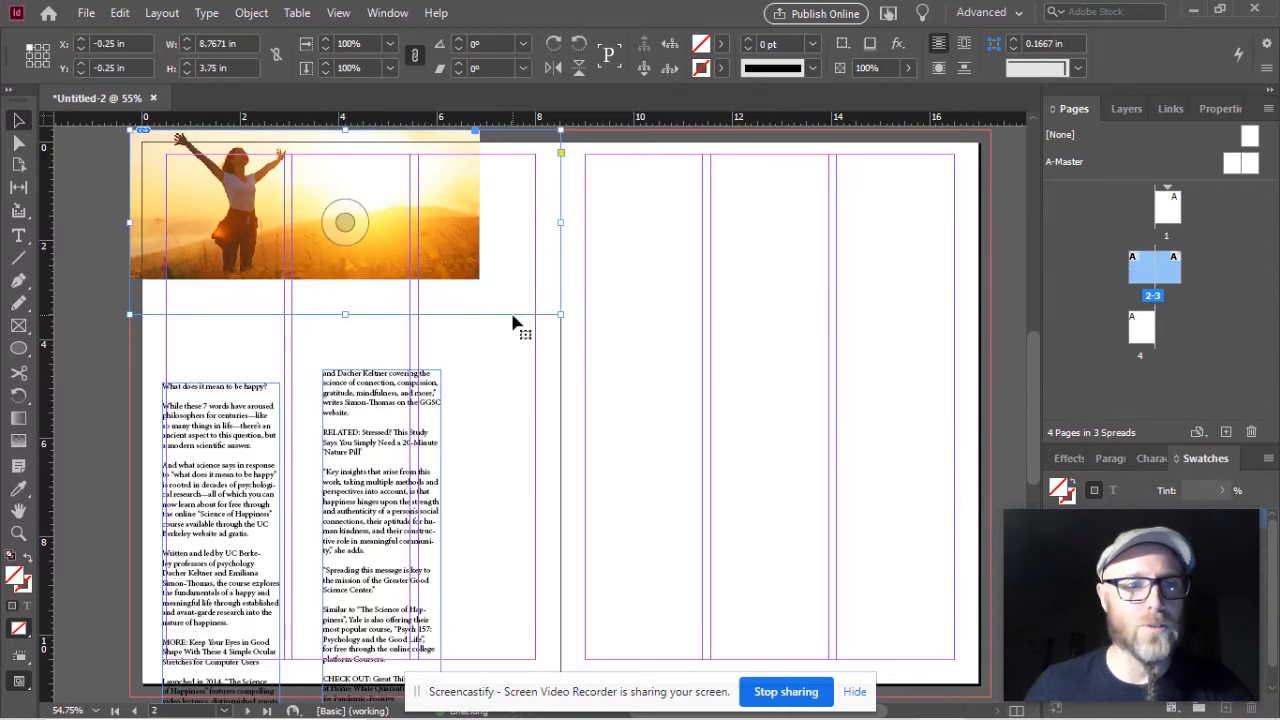
pyautogui.hotkey('ctrl', 'z')
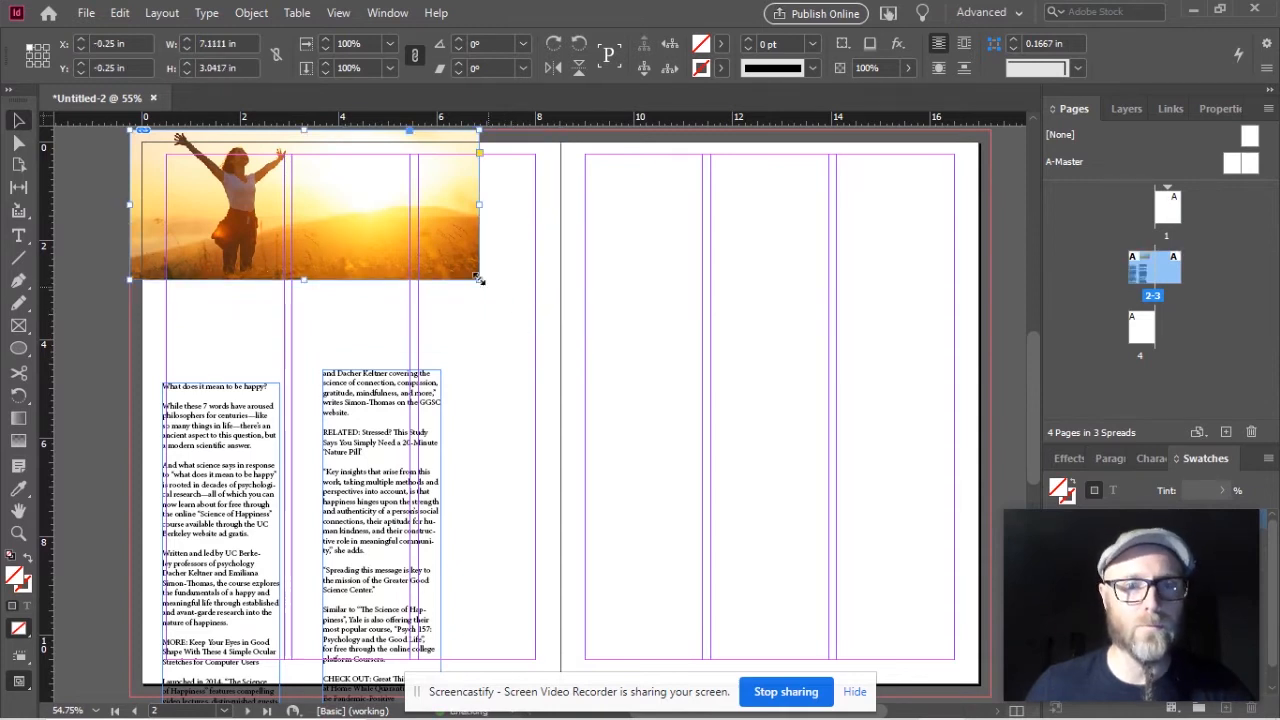
pyautogui.moveTo(481, 285); pyautogui.dragTo(503, 320)
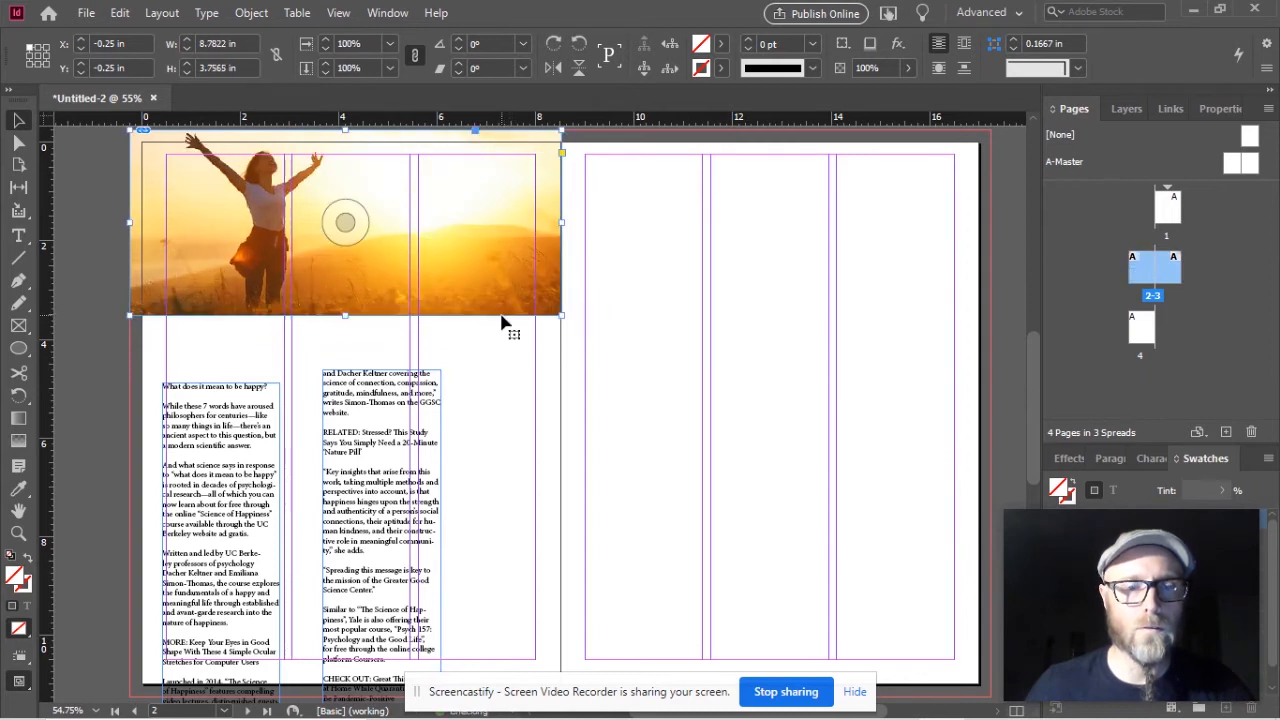
pyautogui.hotkey('ctrl', 'z')
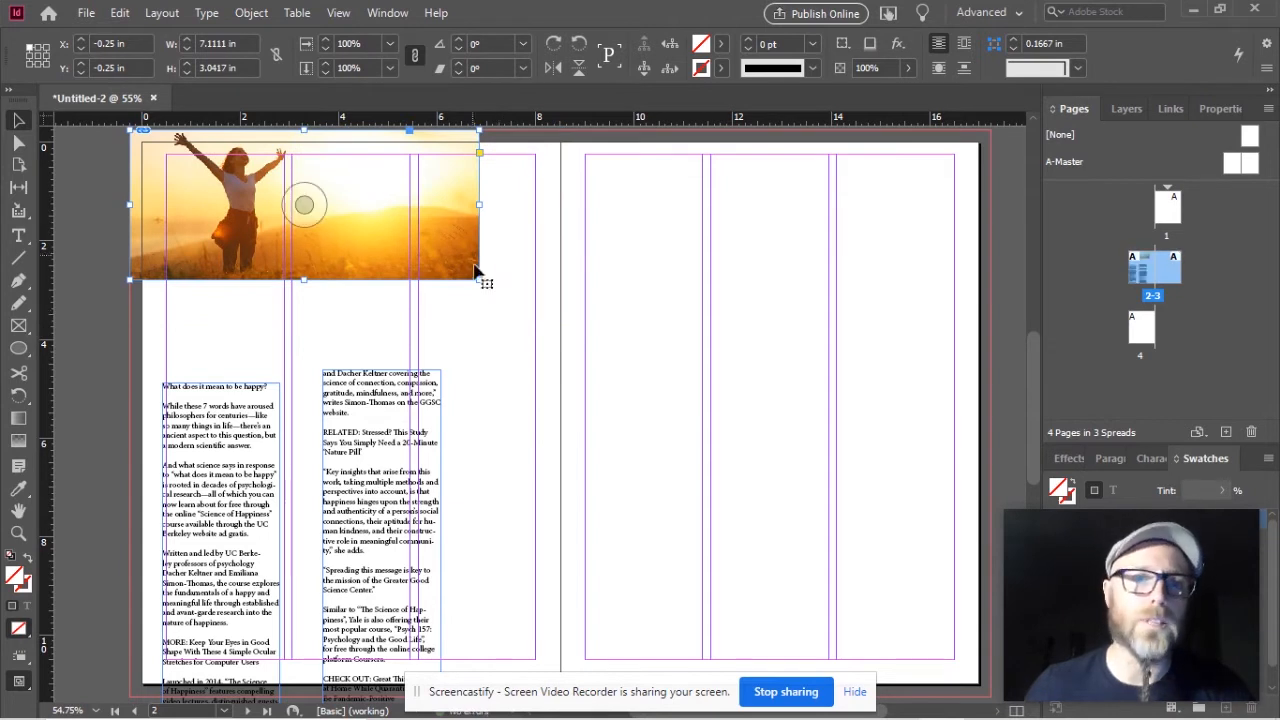
# - Enlarge only the photo's frame to about 8.77 by 3.75 in, and shift the picture around inside it to near the frame's centre
pyautogui.moveTo(480, 284); pyautogui.dragTo(490, 316)
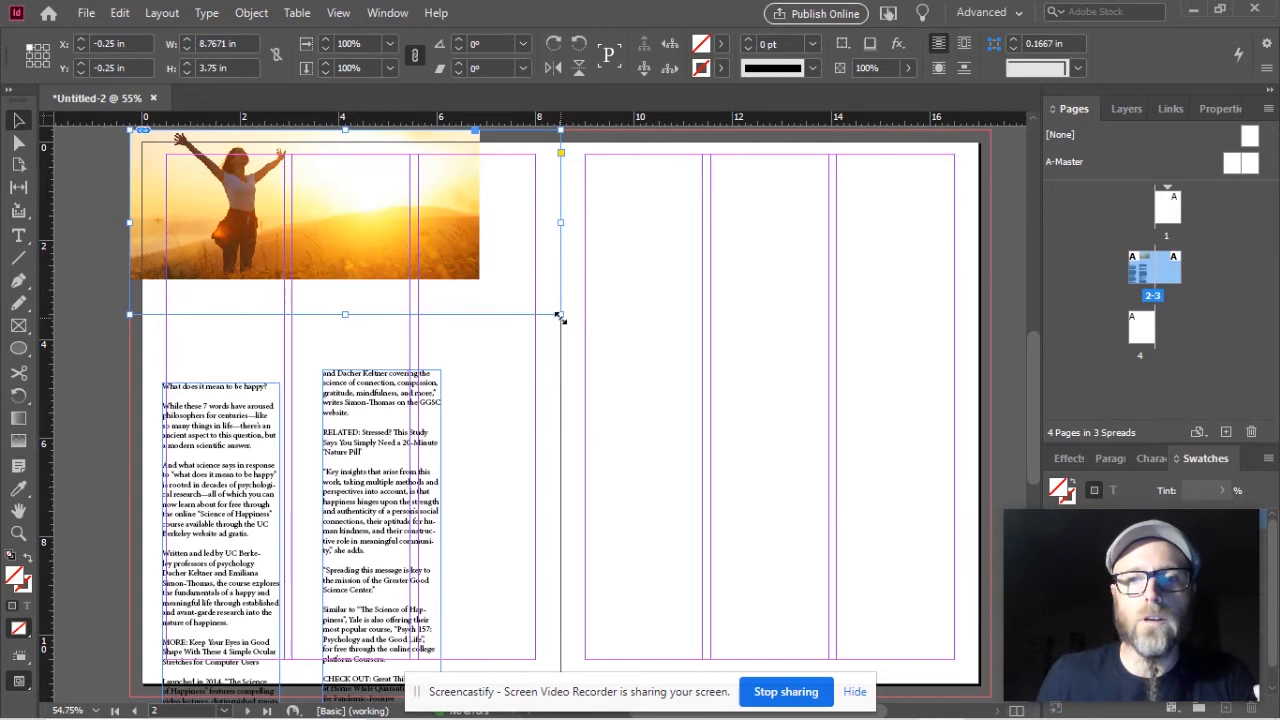
pyautogui.moveTo(345, 222); pyautogui.dragTo(418, 270)
pyautogui.press('Escape')
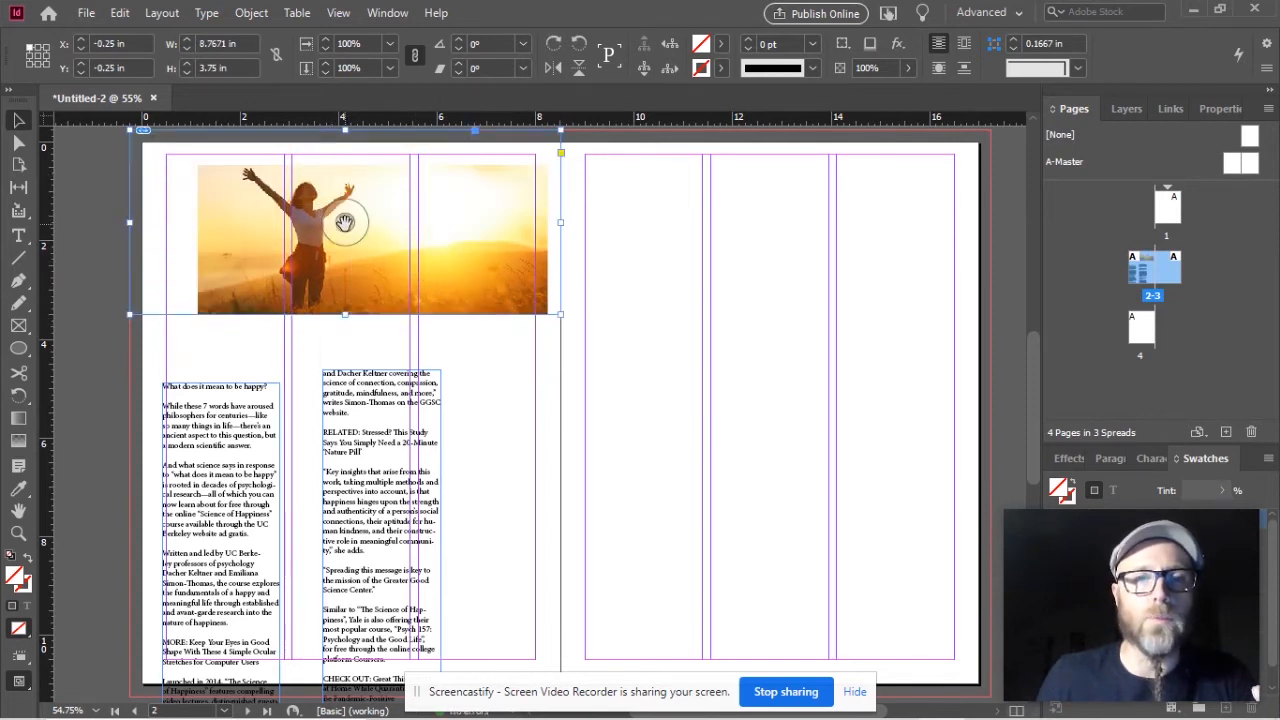
pyautogui.moveTo(345, 222); pyautogui.dragTo(562, 280)
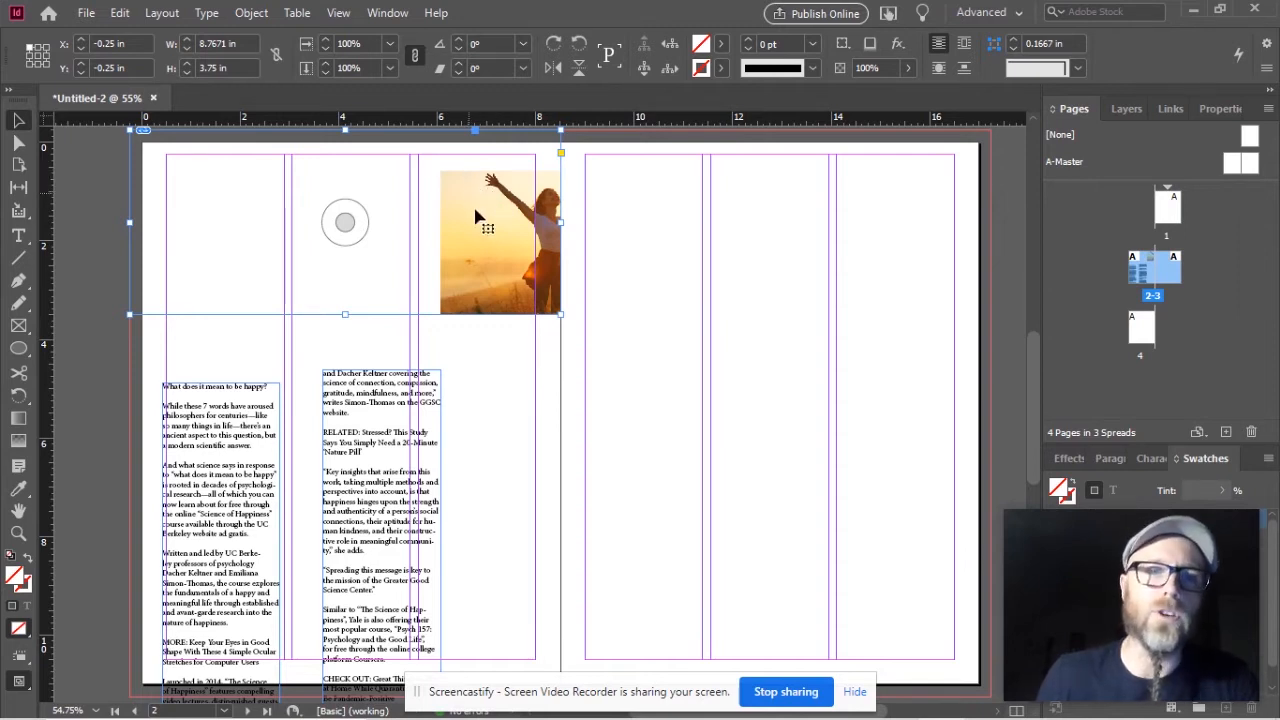
pyautogui.moveTo(344, 222); pyautogui.dragTo(277, 219)
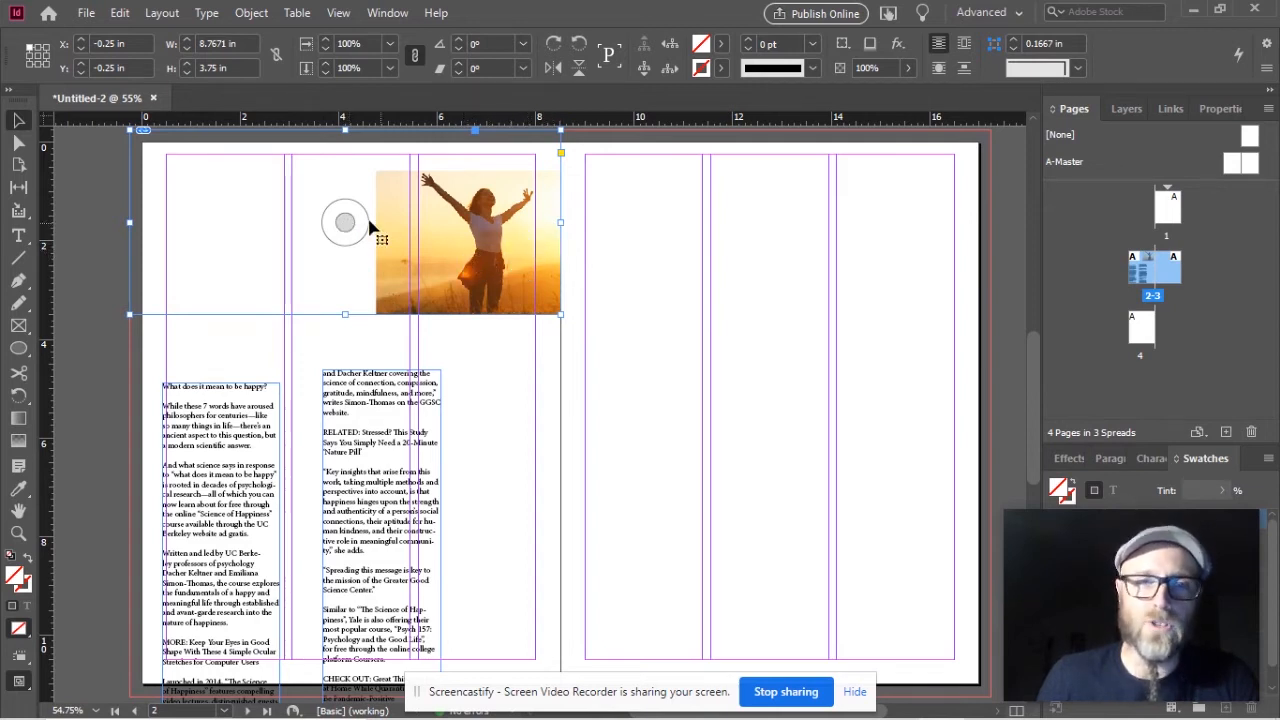
pyautogui.moveTo(345, 222); pyautogui.dragTo(157, 224)
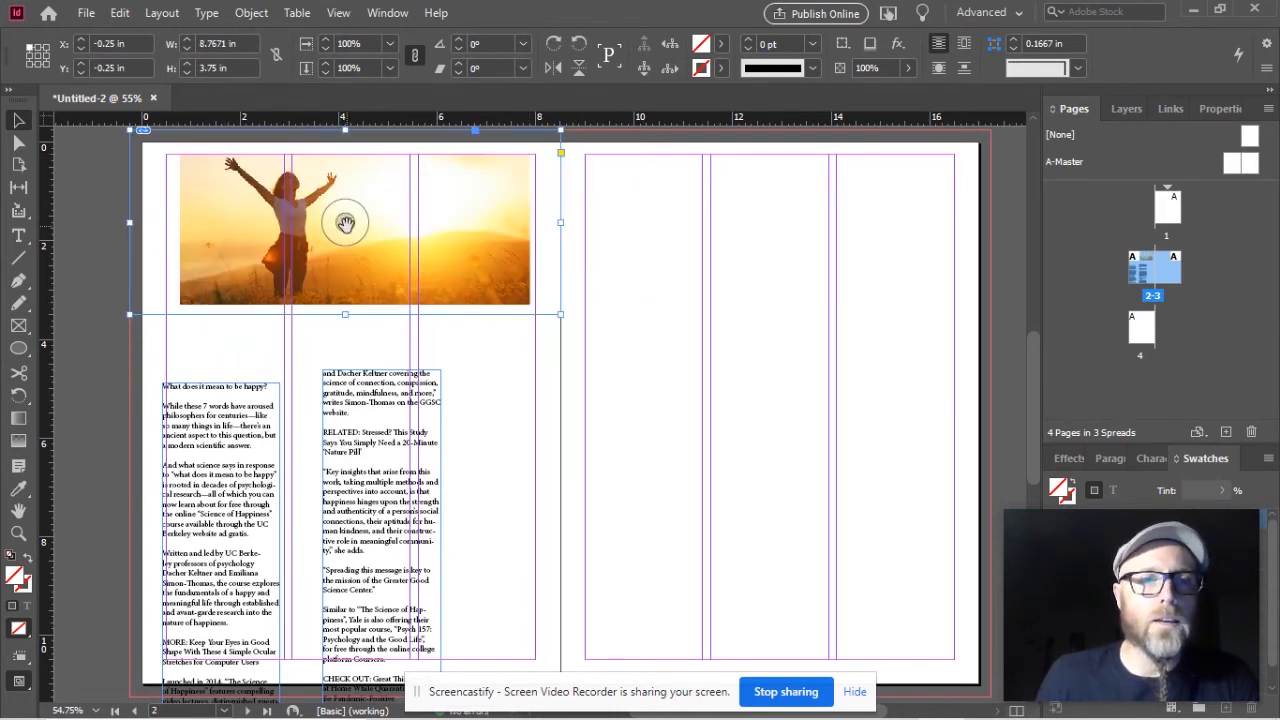
# - Scale the picture inside the frame proportionally to about 8.67 by 3.71 in and reposition it to cover the frame
pyautogui.click(344, 221)
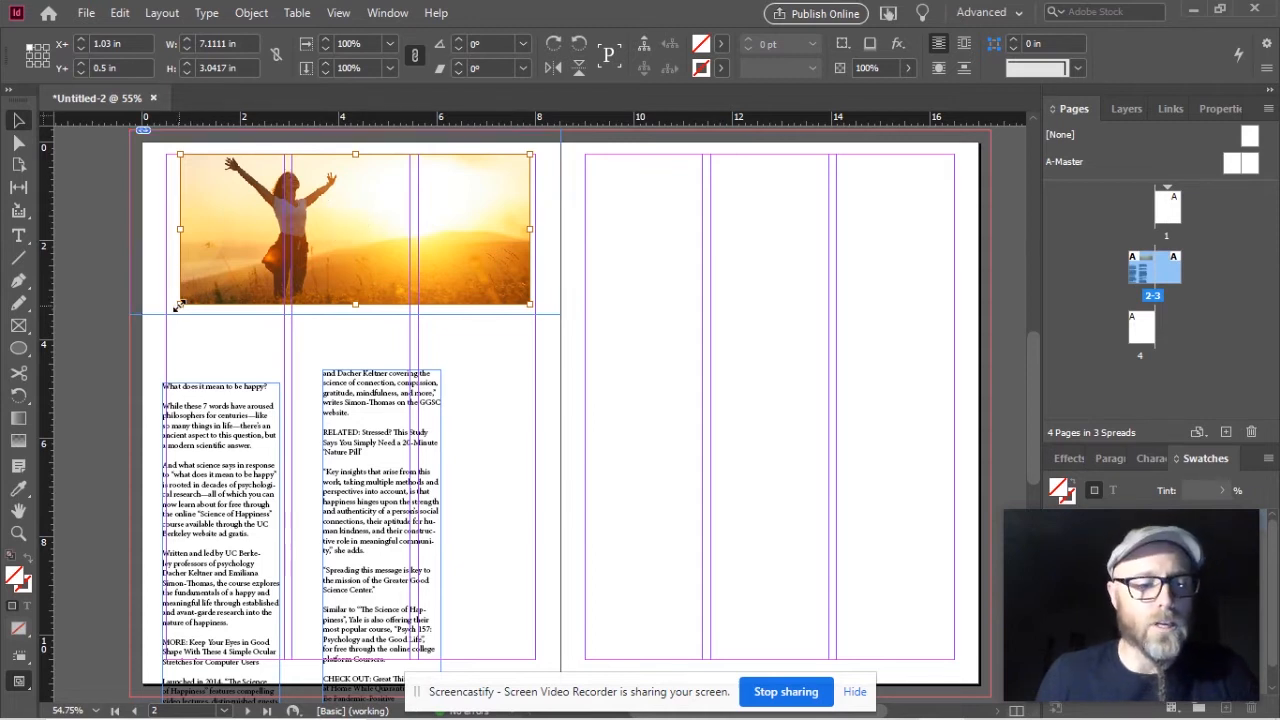
pyautogui.moveTo(179, 305); pyautogui.dragTo(133, 323)
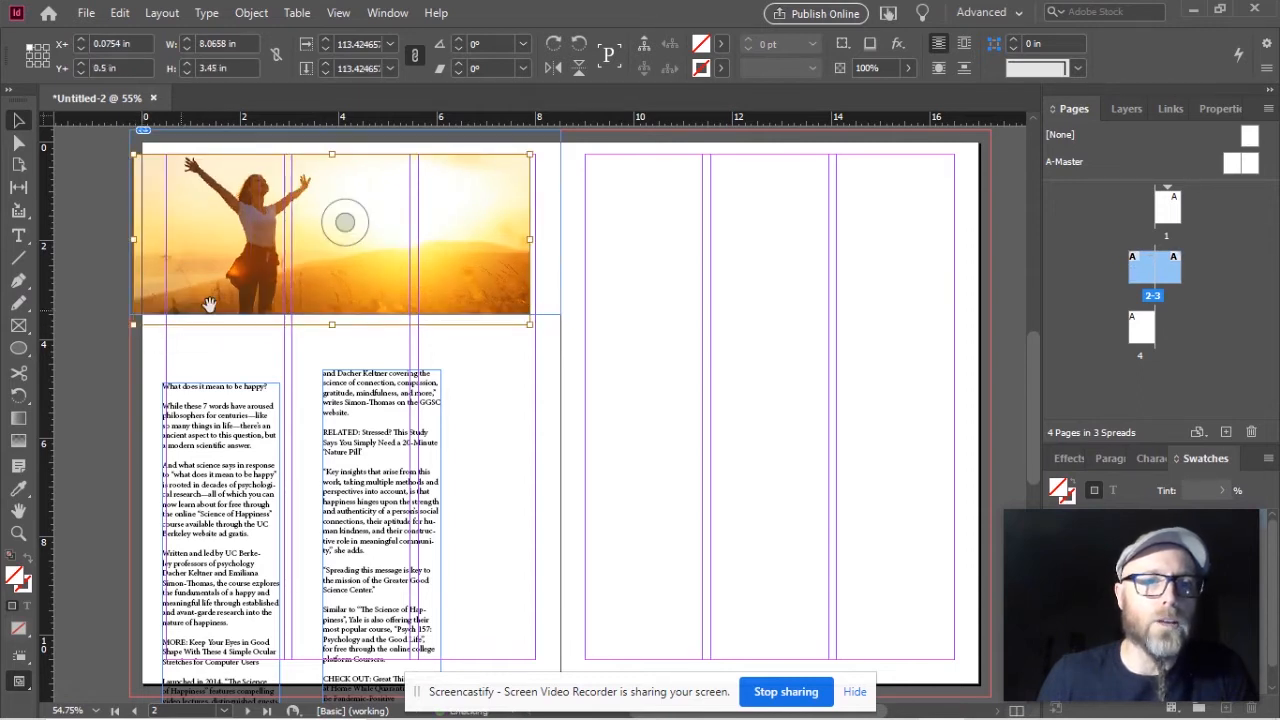
pyautogui.moveTo(527, 325)
pyautogui.mouseDown()
pyautogui.moveTo(548, 340)
pyautogui.moveTo(527, 338)
pyautogui.mouseUp()
pyautogui.moveTo(344, 233); pyautogui.dragTo(345, 211)
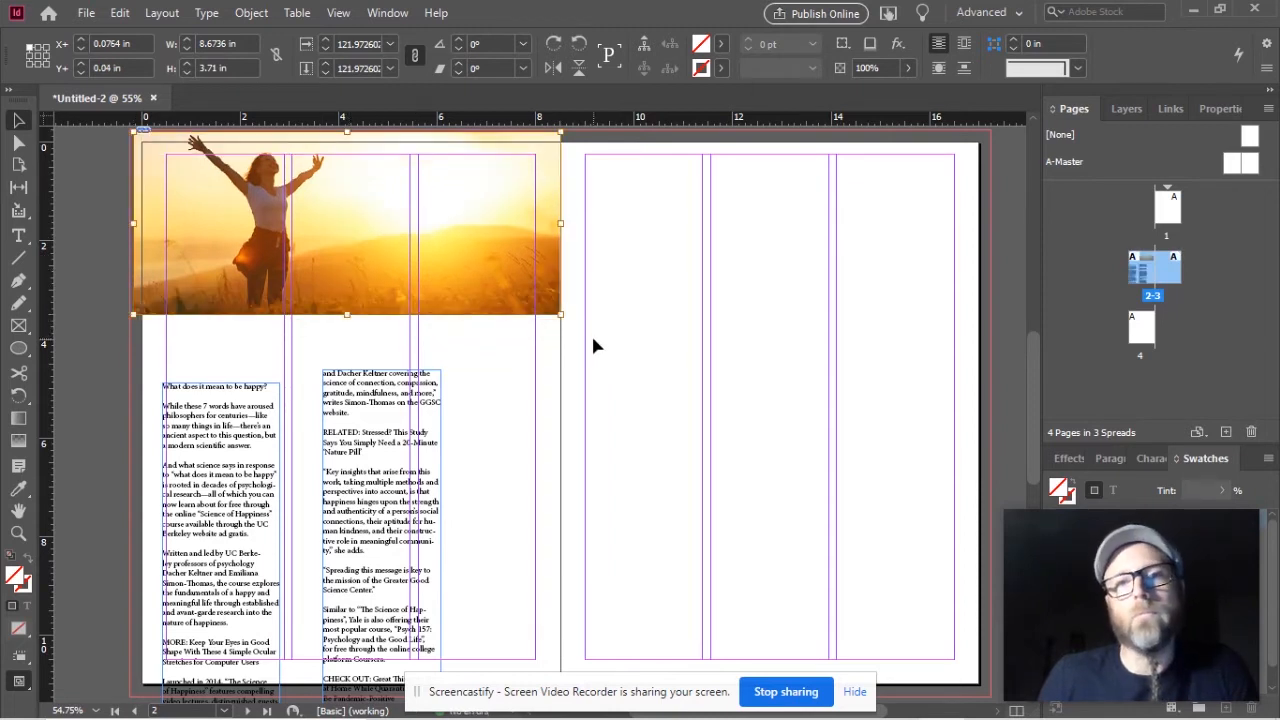
pyautogui.moveTo(362, 240); pyautogui.dragTo(364, 198)
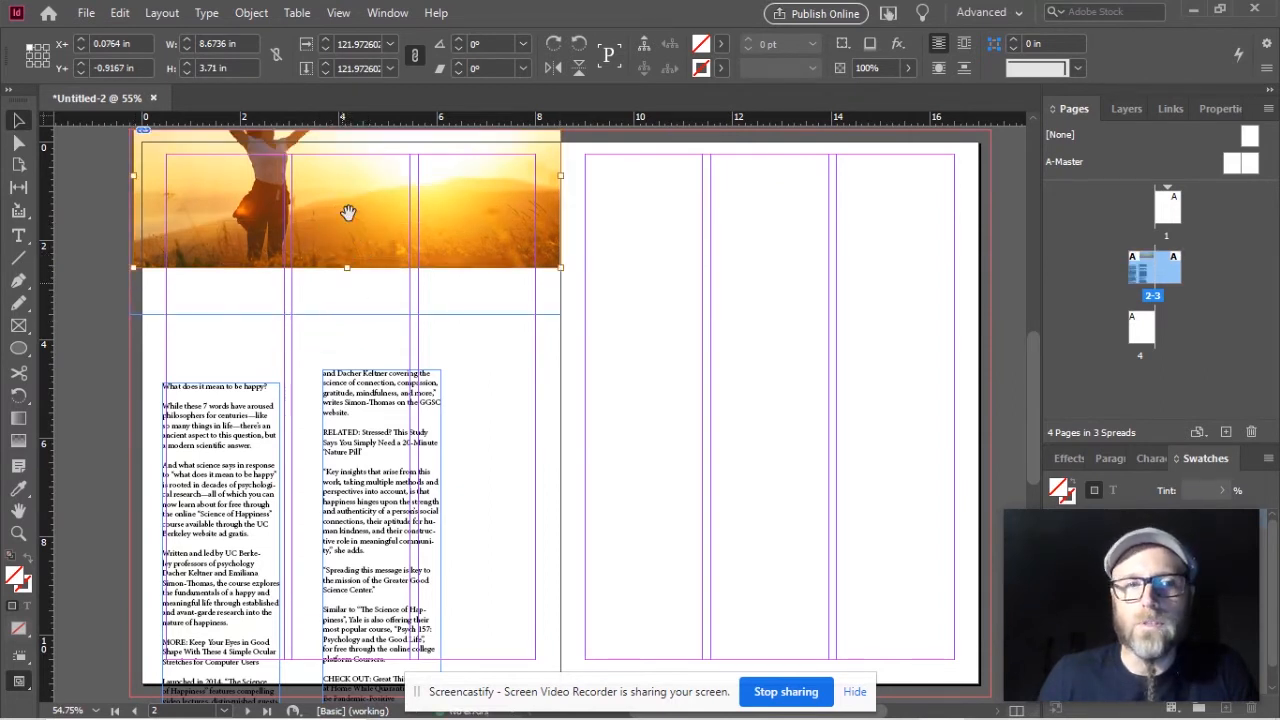
pyautogui.moveTo(347, 222); pyautogui.dragTo(355, 277)
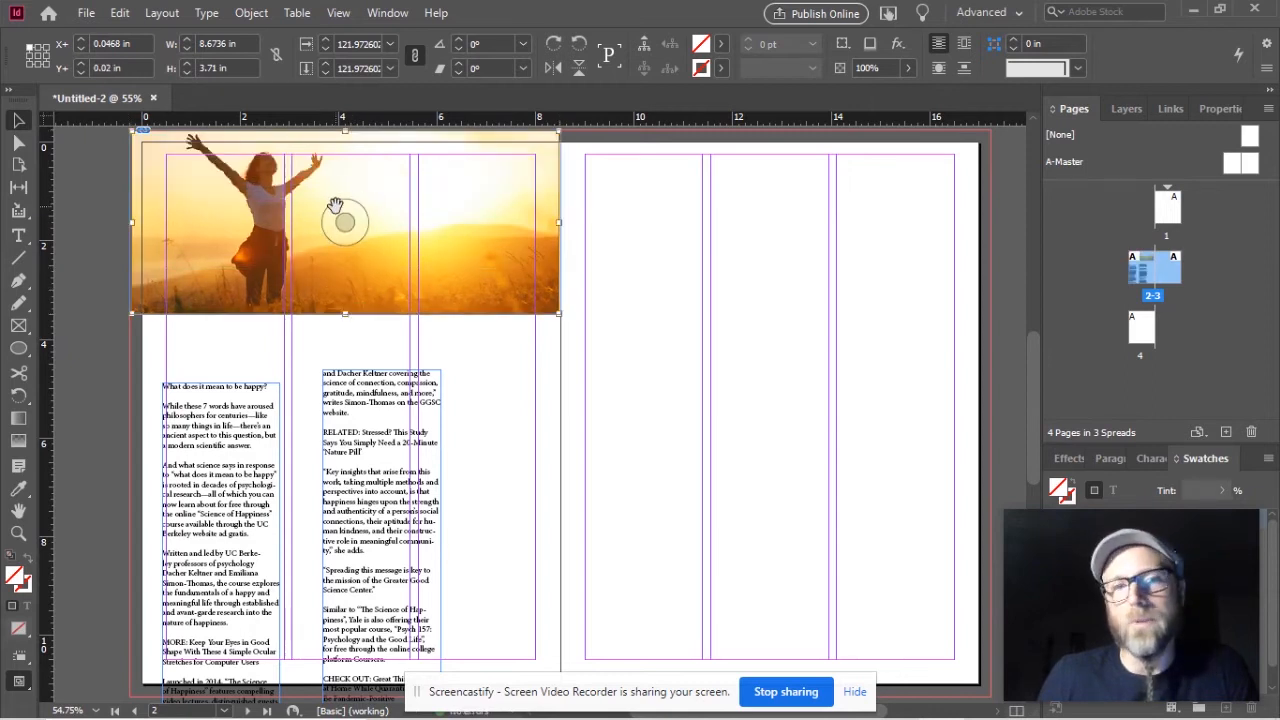
# - Try narrowing the picture alone to about 4.45 in wide, then its frame to 4.15 in wide, reverting both changes
pyautogui.moveTo(558, 225); pyautogui.dragTo(351, 225)
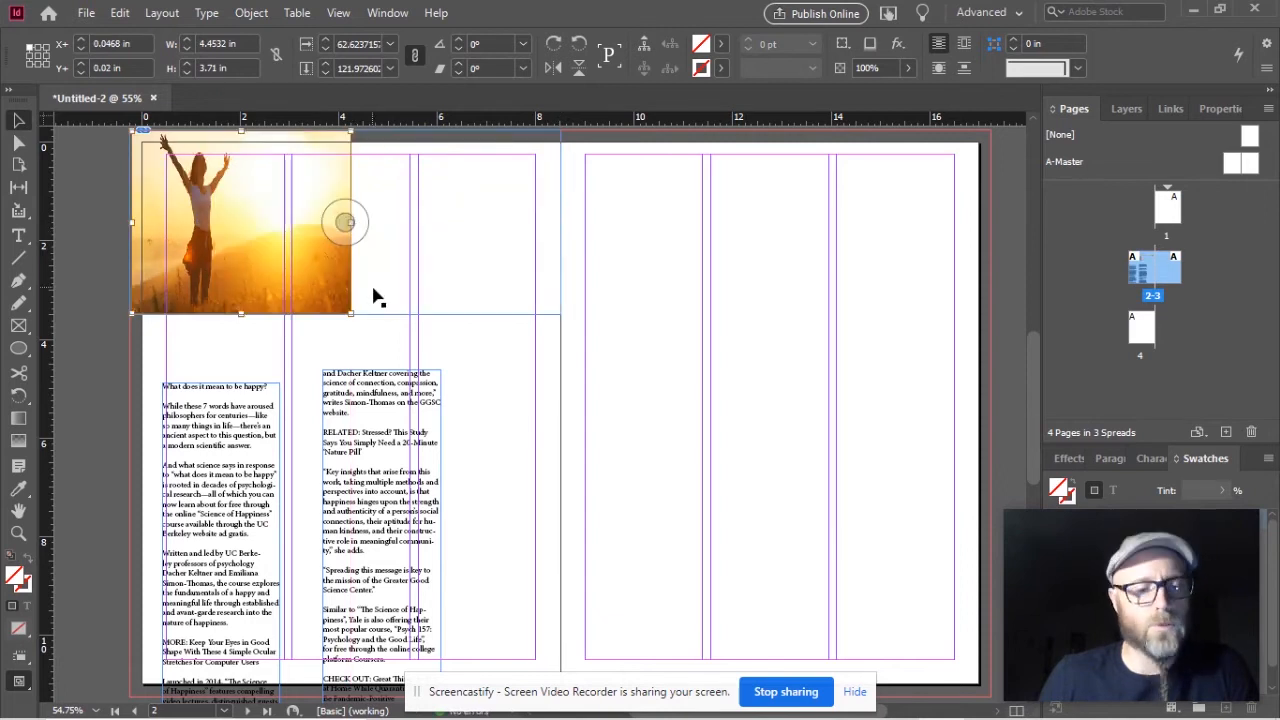
pyautogui.hotkey('ctrl', 'z')
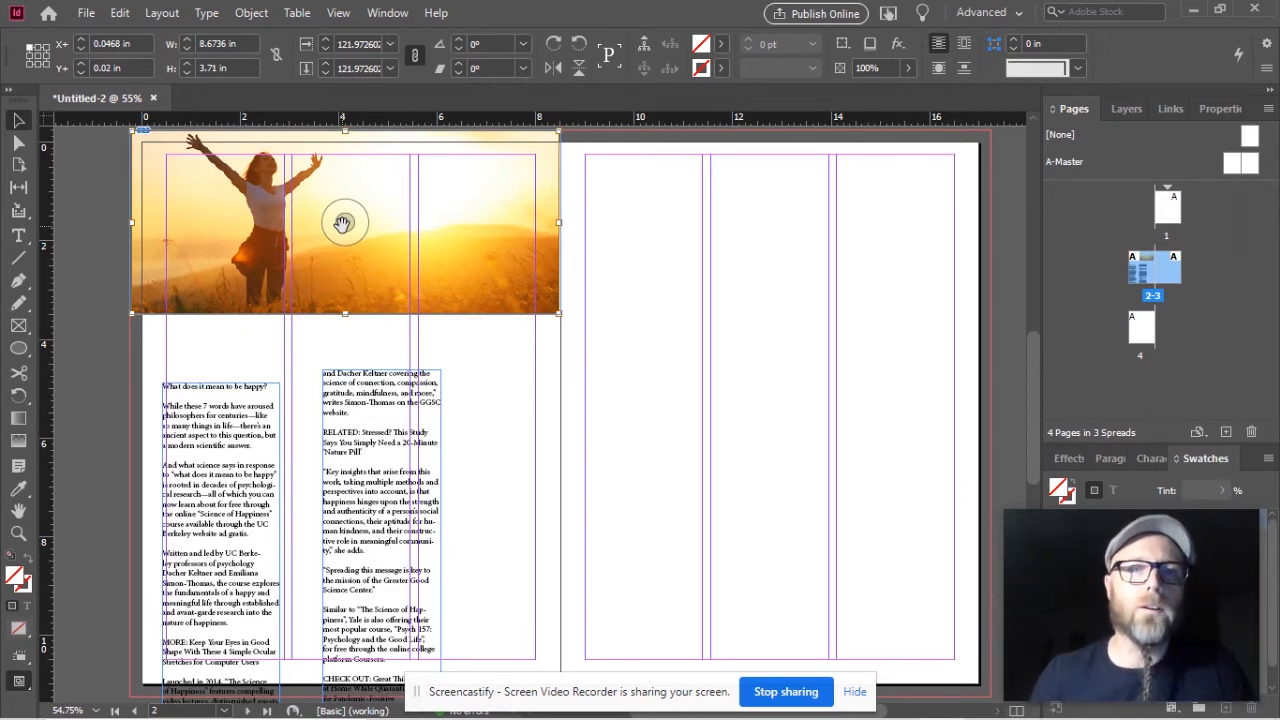
pyautogui.click(565, 293)
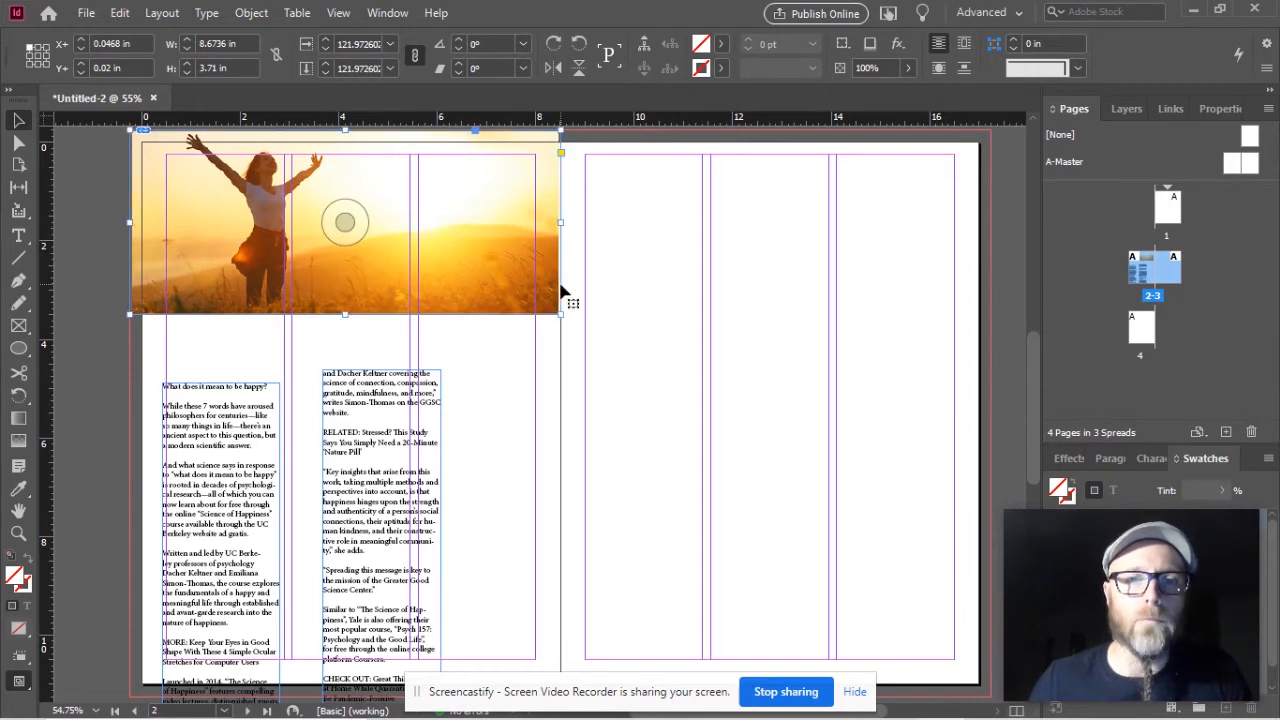
pyautogui.moveTo(560, 222); pyautogui.dragTo(334, 230)
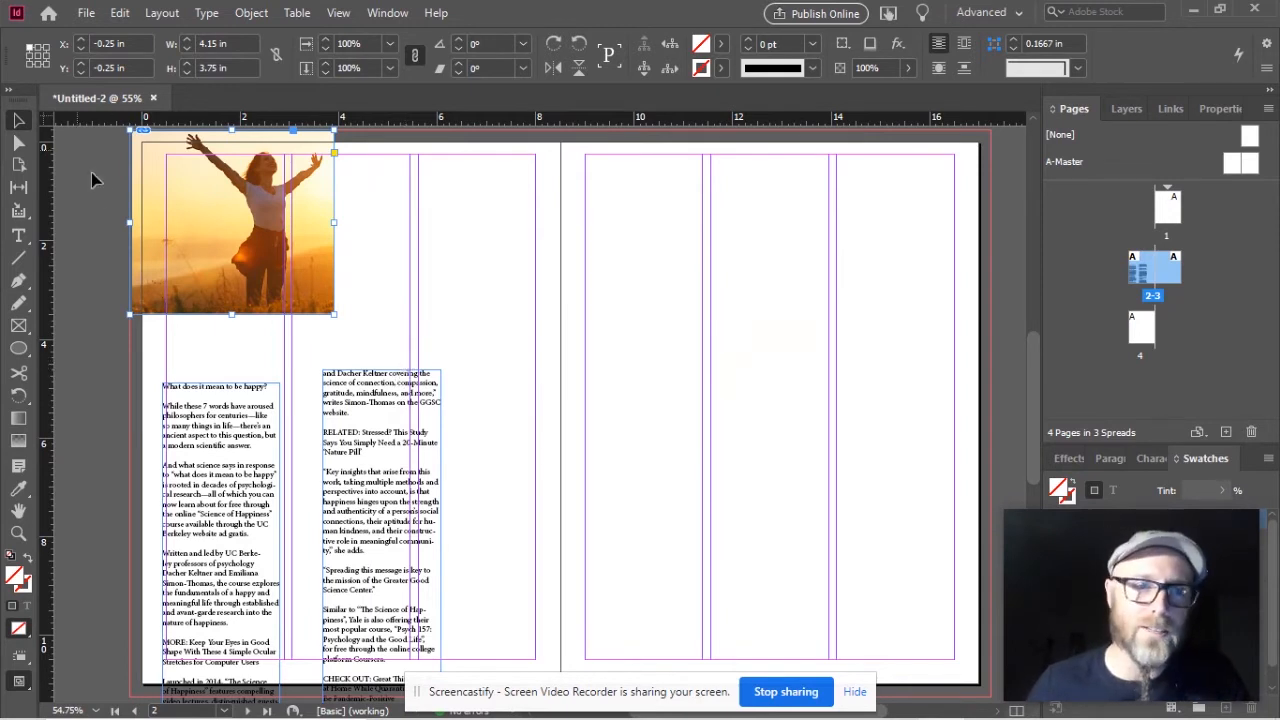
pyautogui.hotkey('ctrl', 'alt', 'c')
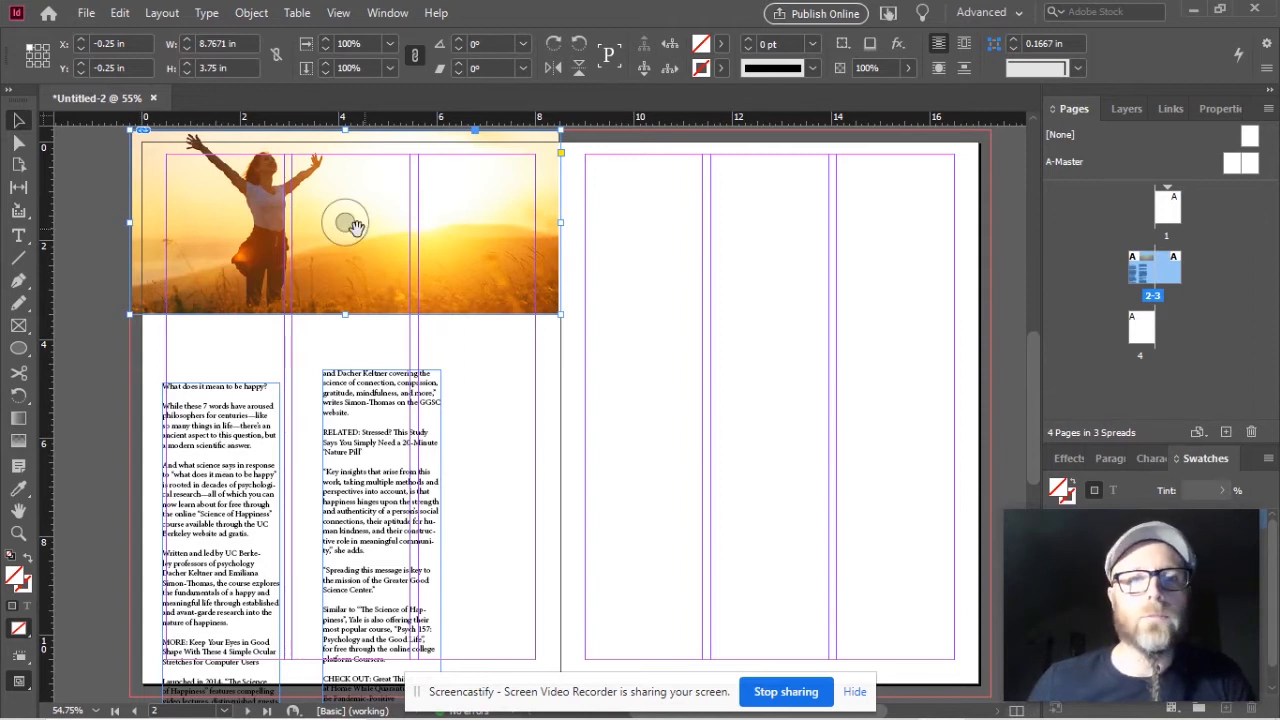
# - Align page 2's article frames to the first two columns, the first at Y 5.76 in and the second at Y 3.75 in
pyautogui.hotkey('ctrl', 'shift', 'a')
pyautogui.moveTo(228, 468); pyautogui.dragTo(229, 503)
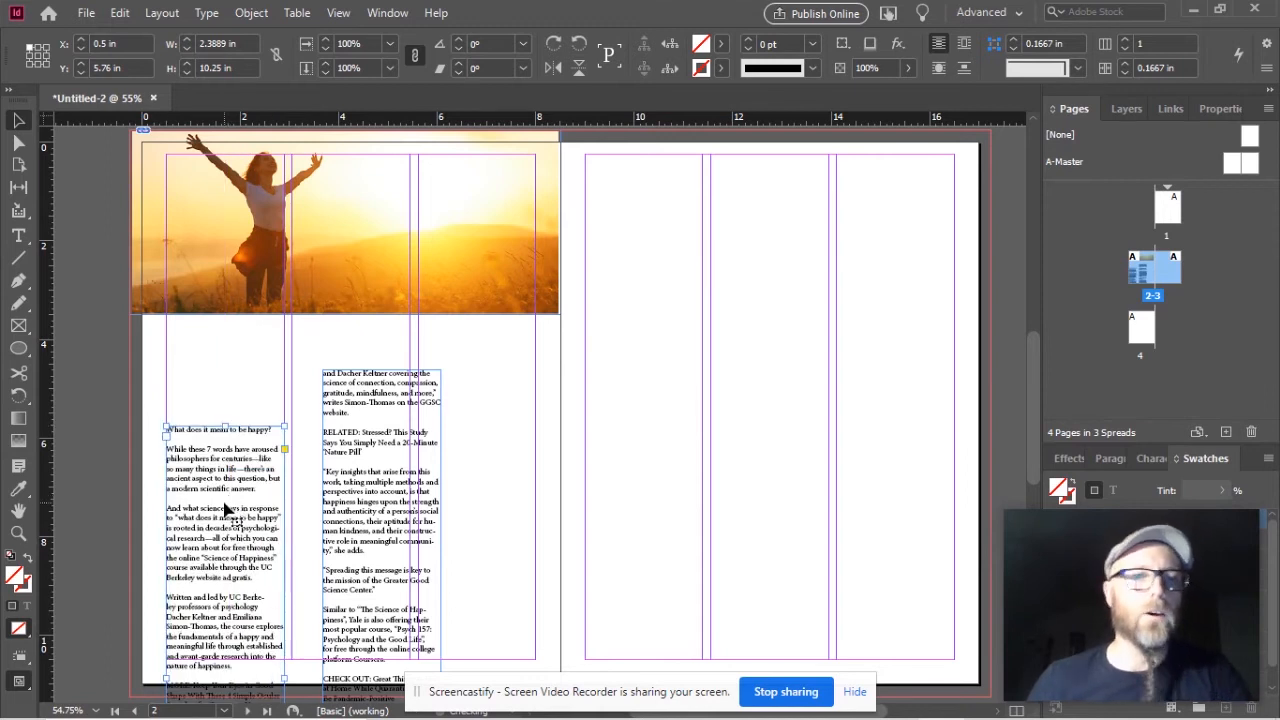
pyautogui.moveTo(378, 433); pyautogui.dragTo(287, 387)
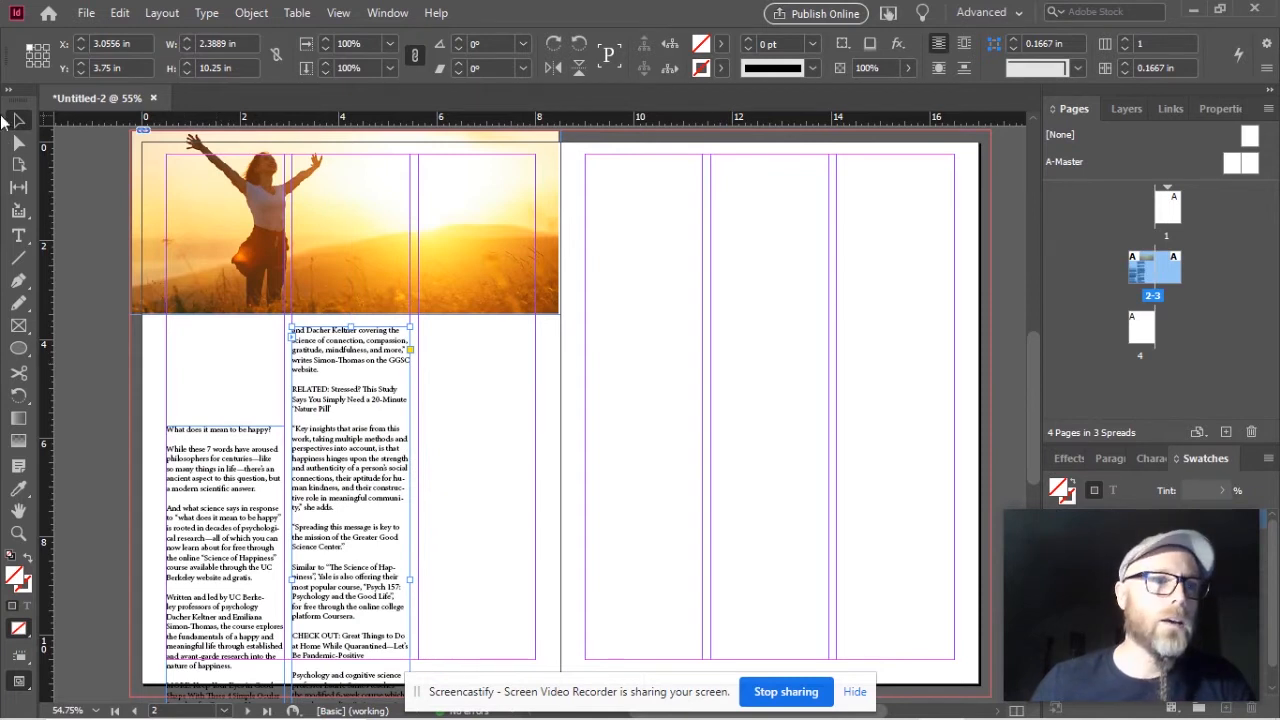
# - Set the font of all the linked article text to Times New Roman
pyautogui.click(18, 236)
pyautogui.click(213, 484)
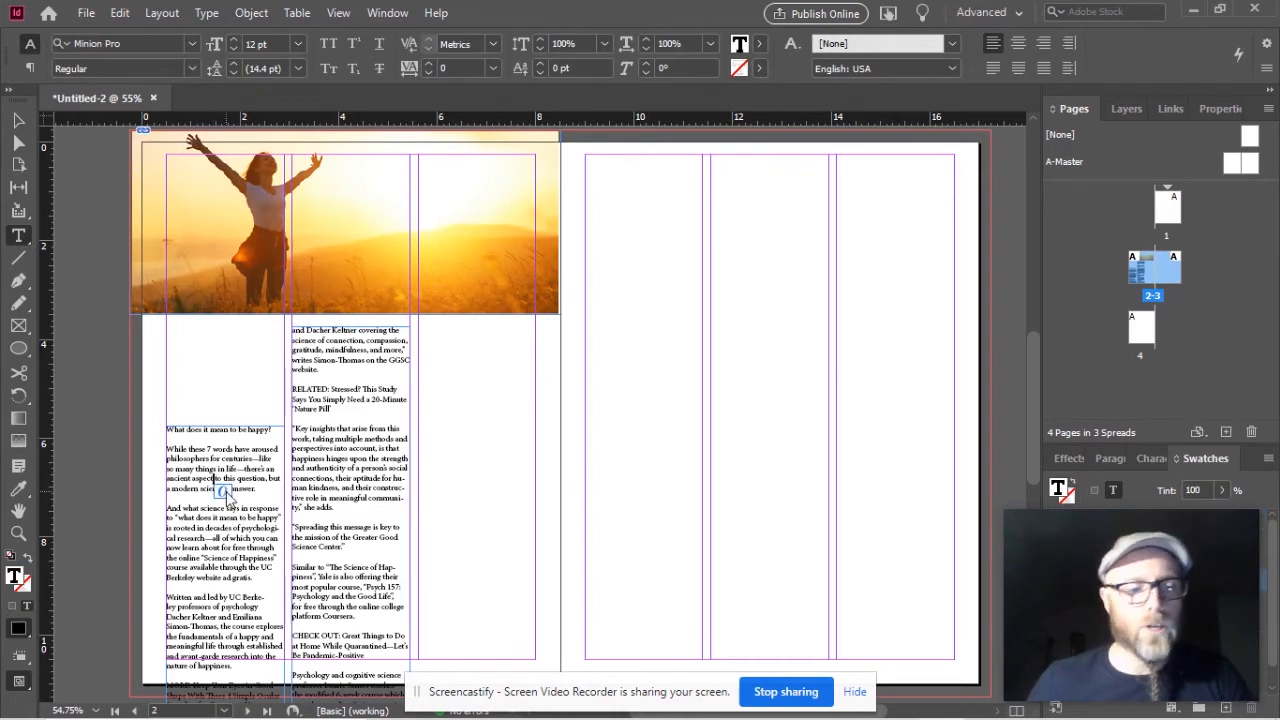
pyautogui.hotkey('ctrl', 'a')
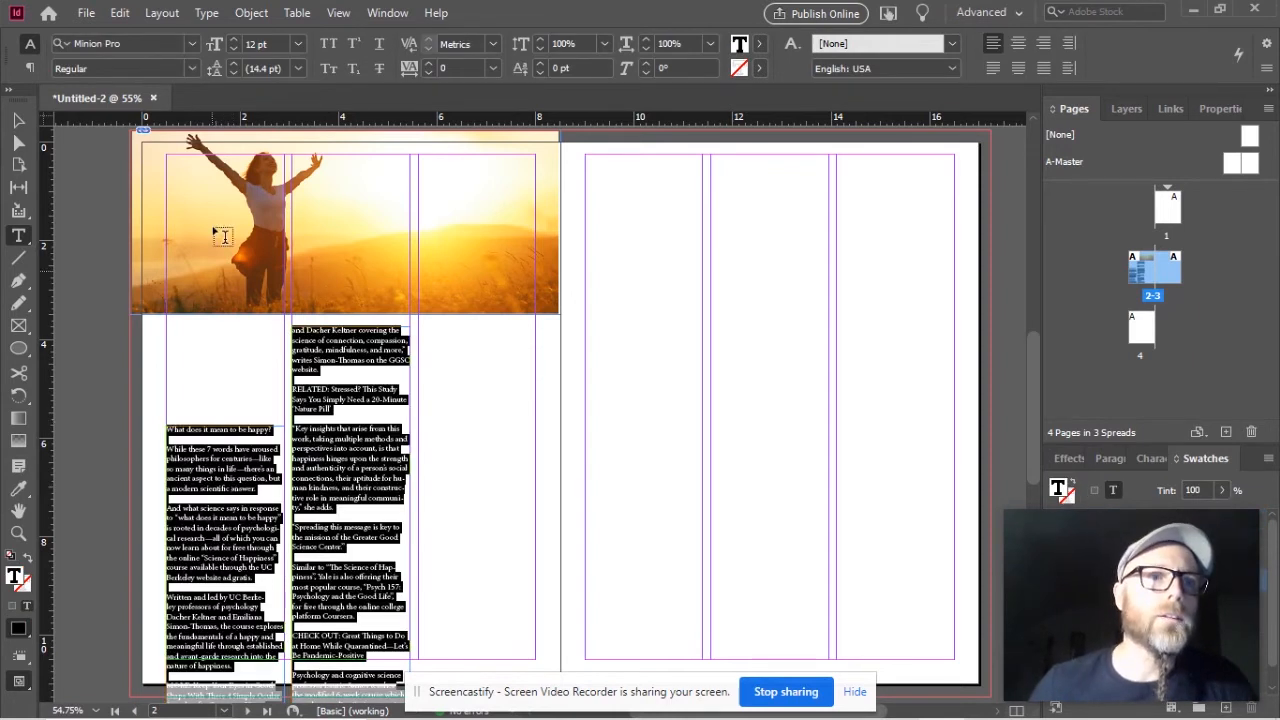
pyautogui.click(193, 43)
pyautogui.click(193, 43)
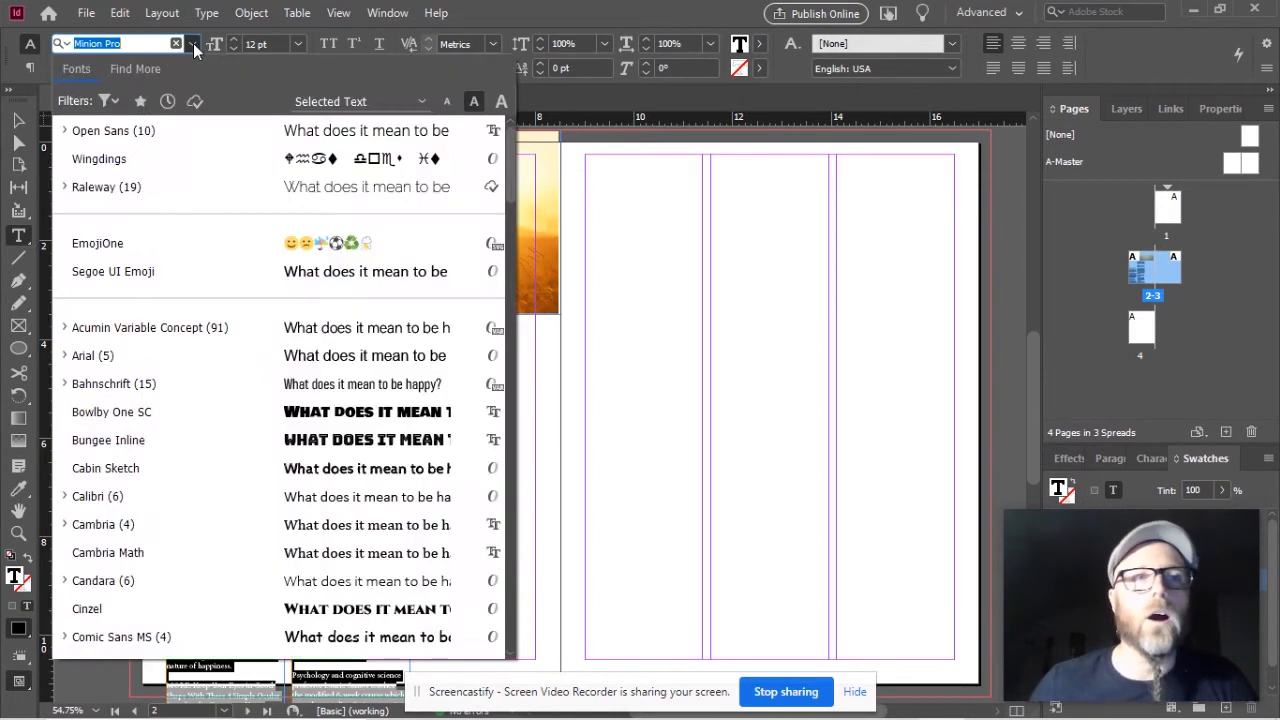
pyautogui.click(166, 37)
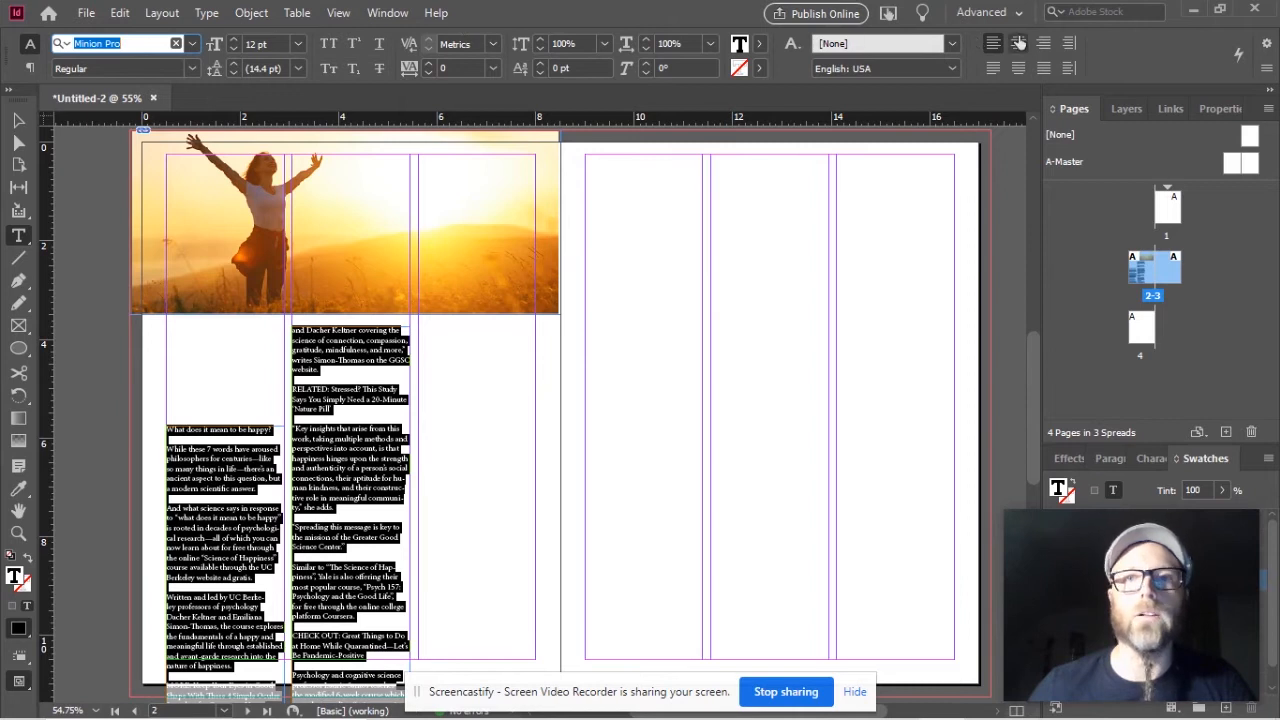
pyautogui.click(192, 44)
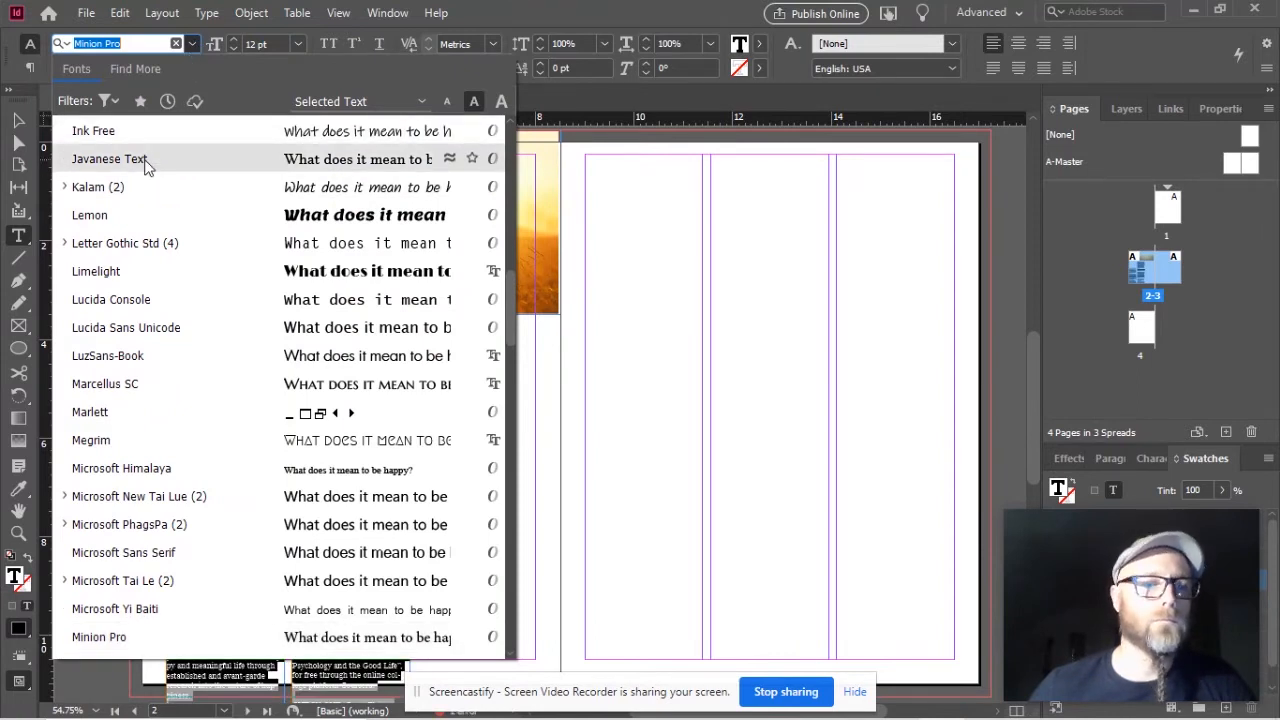
pyautogui.press('Escape')
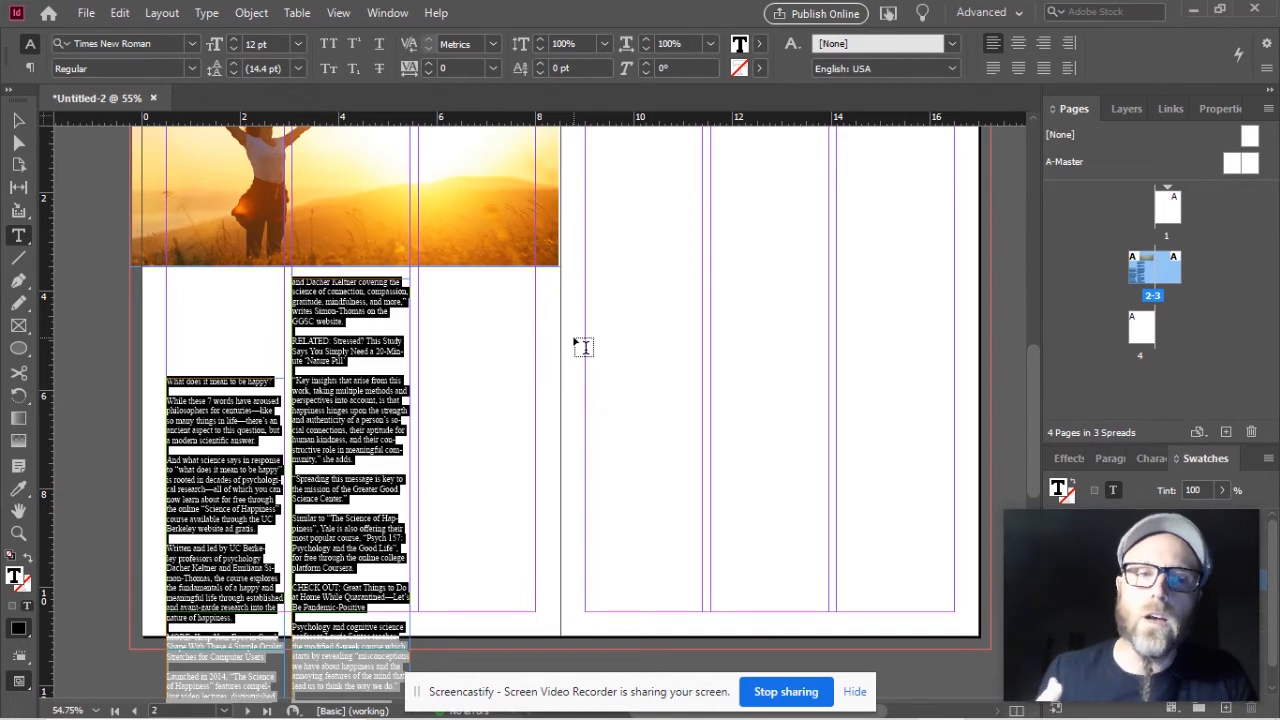
# - Create a text frame in page 2's first column between photo and article, containing the headline "Berkeley Offers Free Classes on How to Be Happy"
pyautogui.scroll(2, 583, 347)
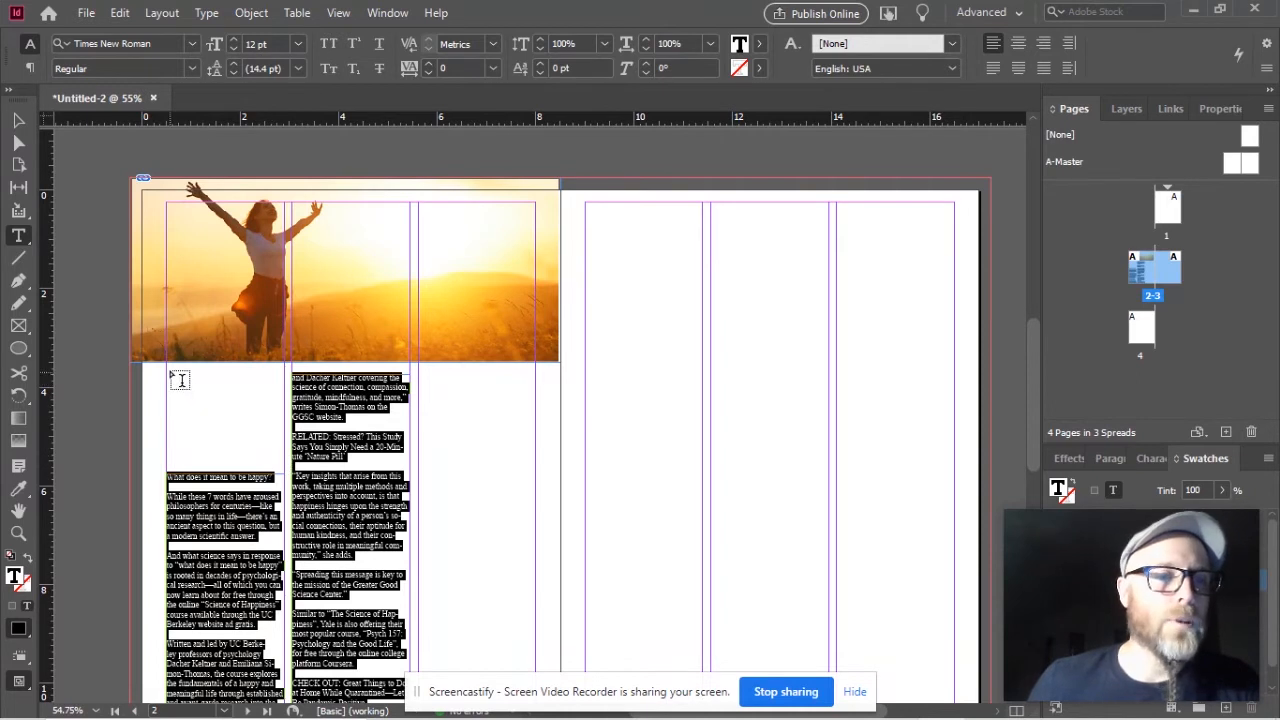
pyautogui.moveTo(168, 369); pyautogui.dragTo(285, 464)
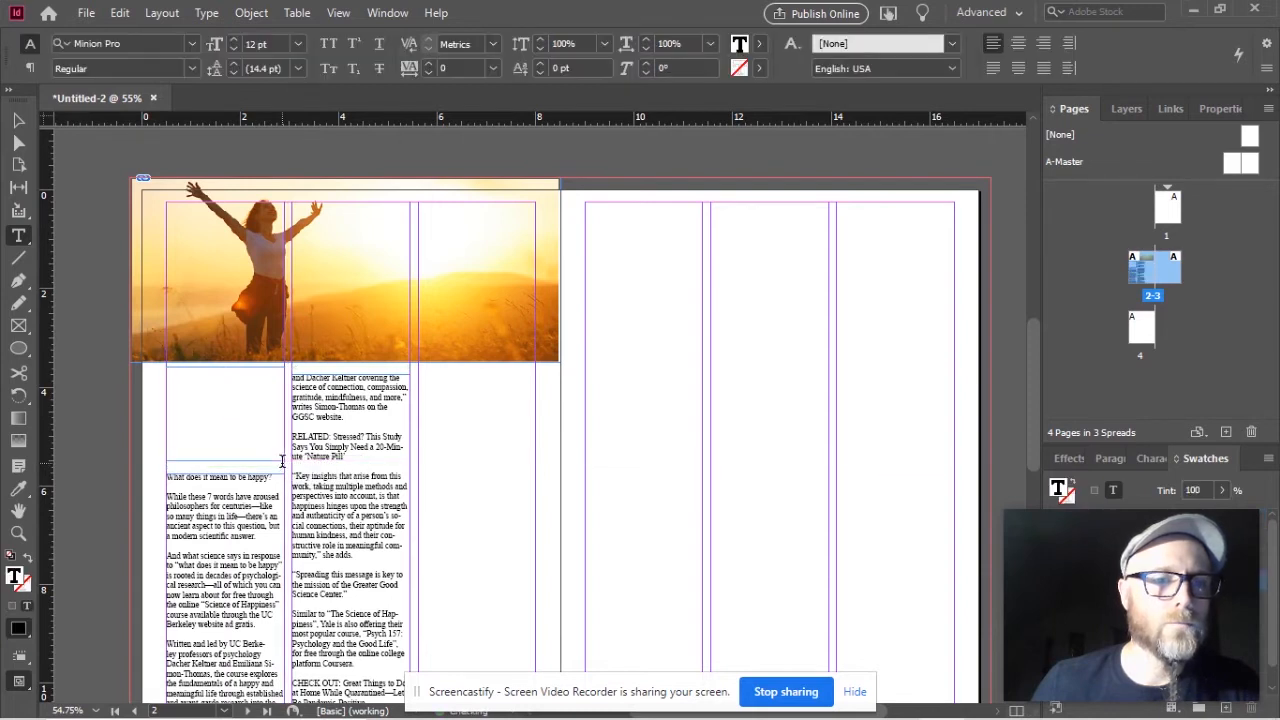
pyautogui.write('Ber')
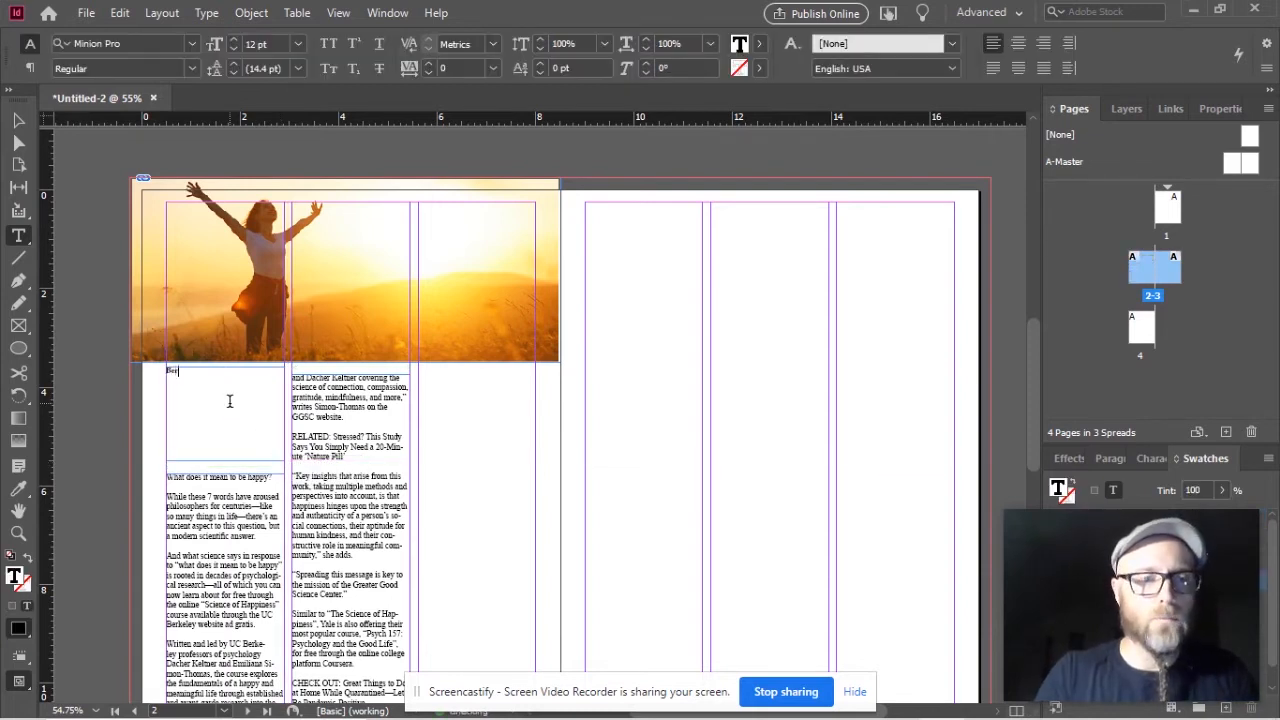
pyautogui.write('keley o')
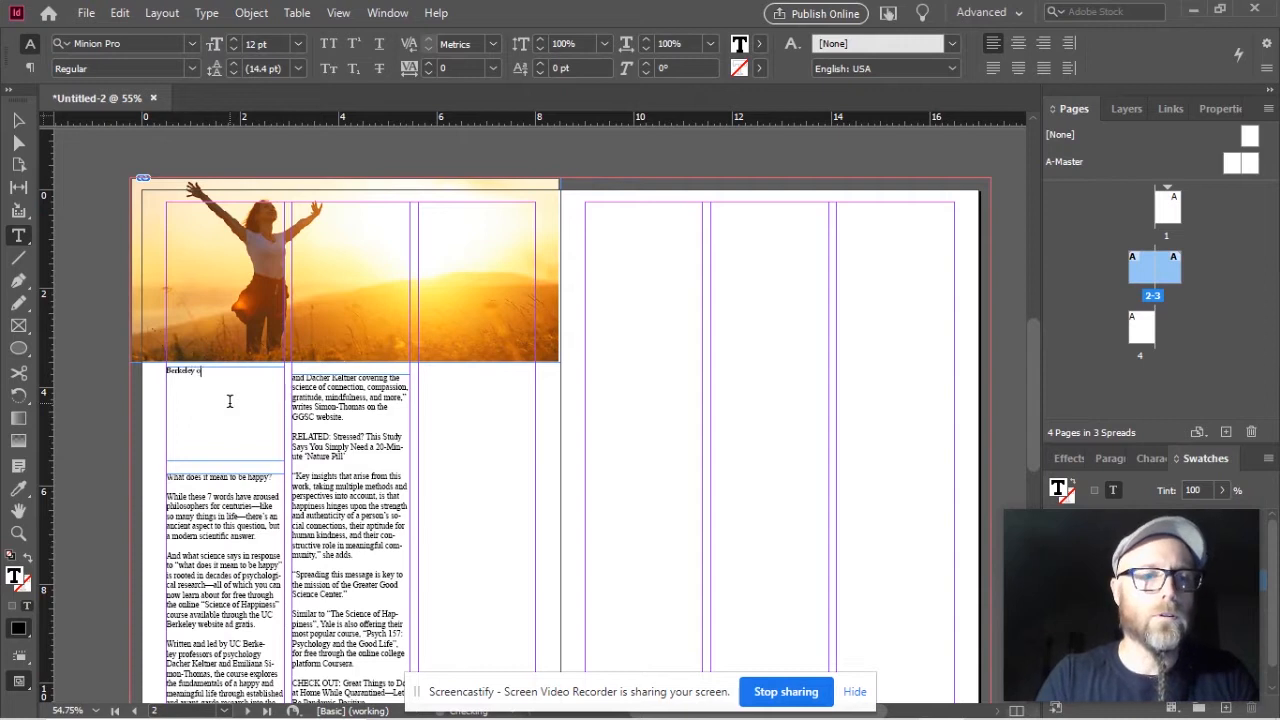
pyautogui.write('ffers free c')
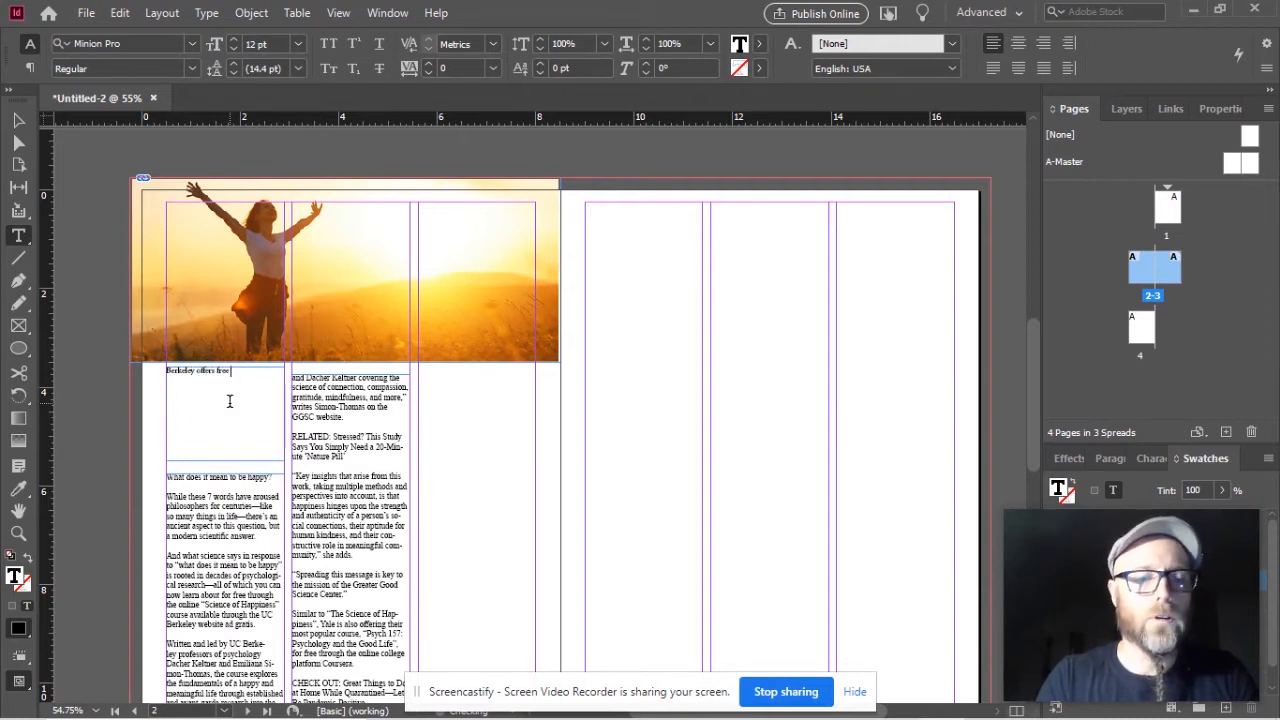
pyautogui.press('BackSpace')
pyautogui.press('BackSpace')
pyautogui.press('BackSpace')
pyautogui.press('BackSpace')
pyautogui.press('BackSpace')
pyautogui.press('BackSpace')
pyautogui.press('BackSpace')
pyautogui.press('BackSpace')
pyautogui.press('BackSpace')
pyautogui.press('BackSpace')
pyautogui.press('BackSpace')
pyautogui.press('BackSpace')
pyautogui.press('BackSpace')
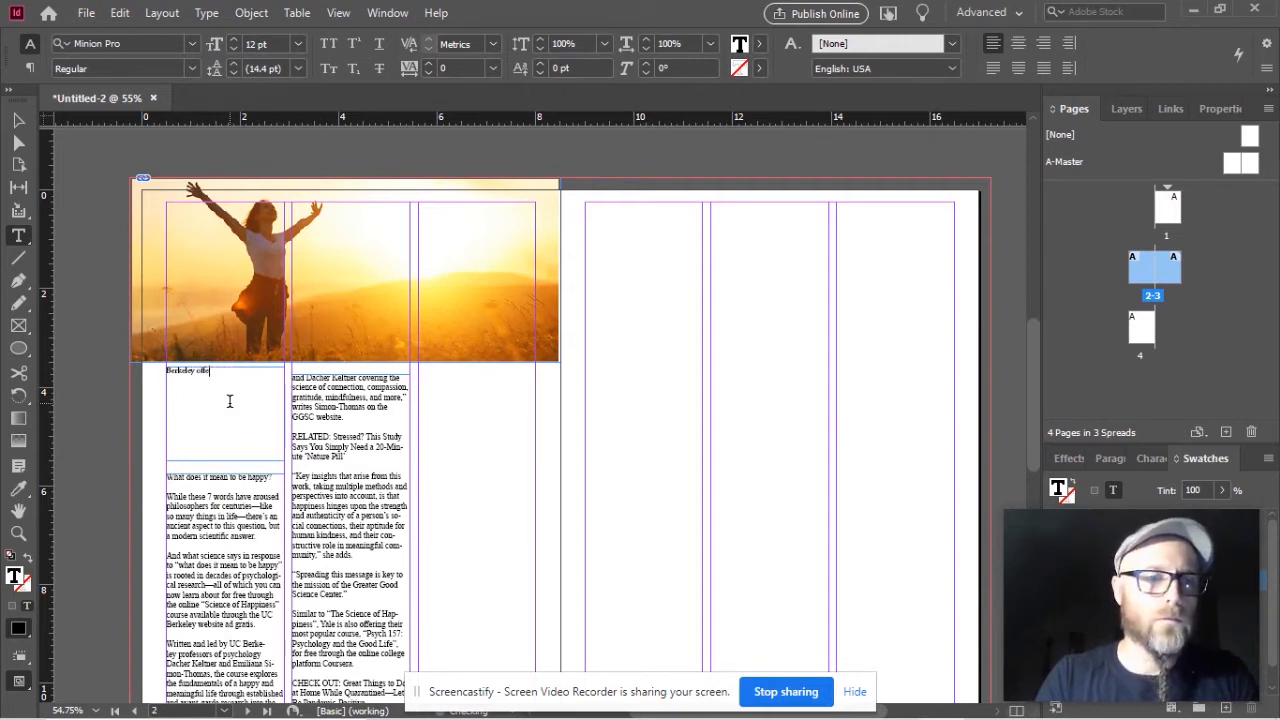
pyautogui.write('Offers F')
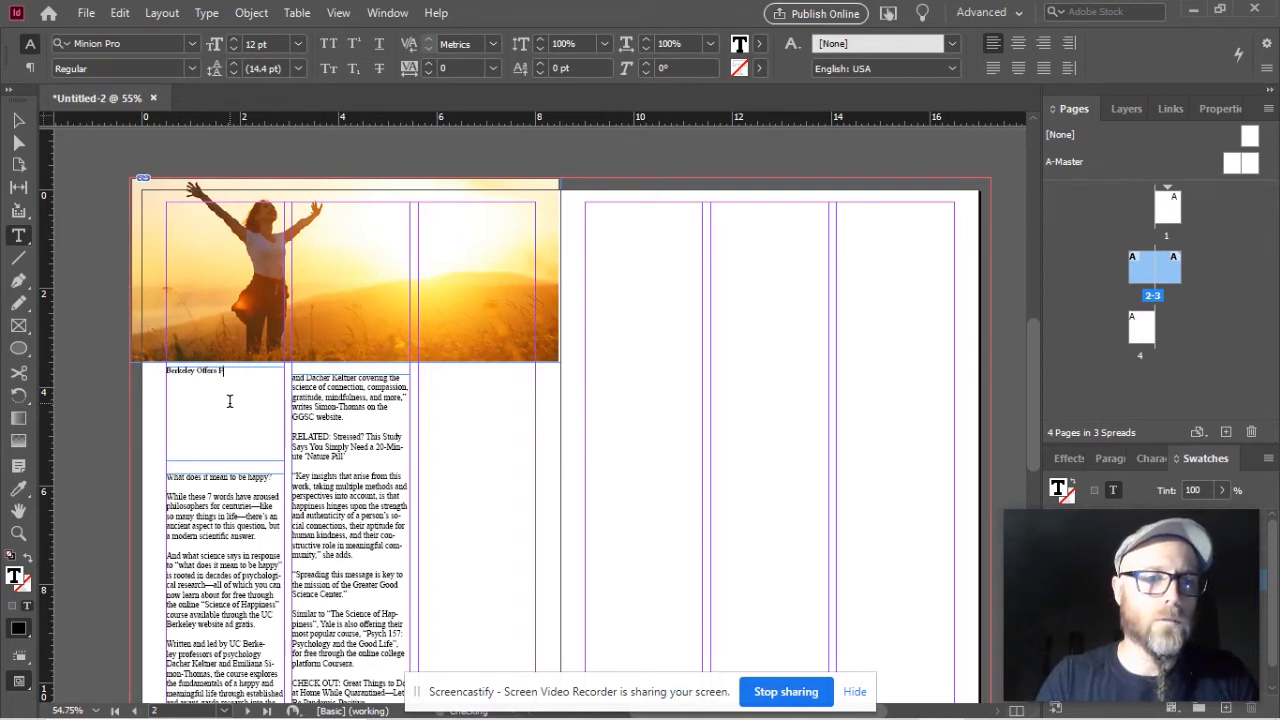
pyautogui.write('ree Classes o')
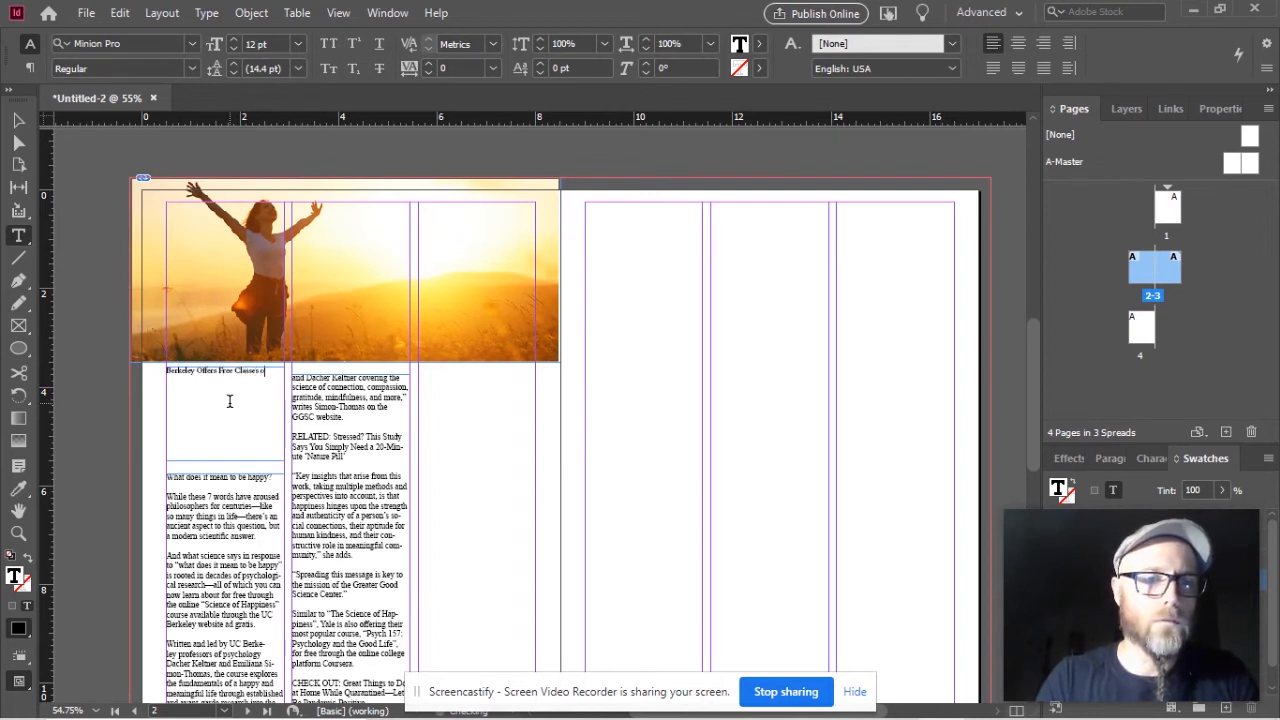
pyautogui.write('n How to Be Happy')
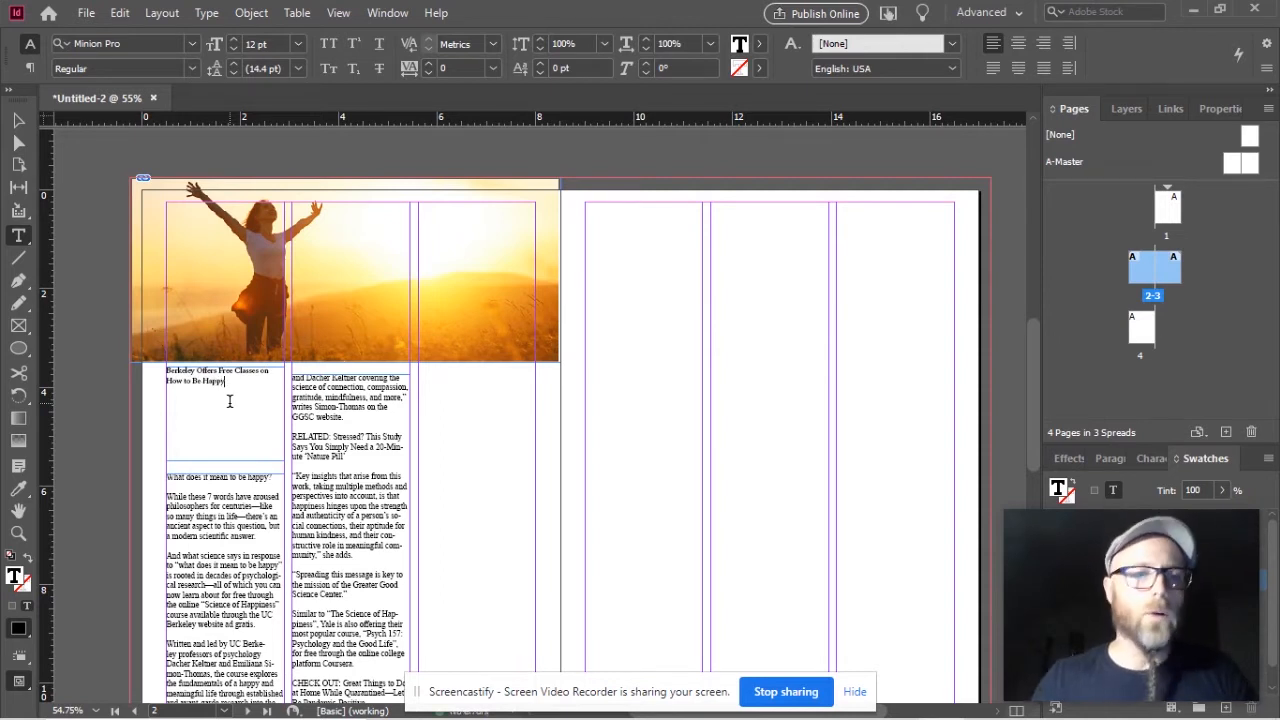
# - Deselect the headline and preview the spread without guides, bleed and frame edges
pyautogui.hotkey('ctrl', 'a')
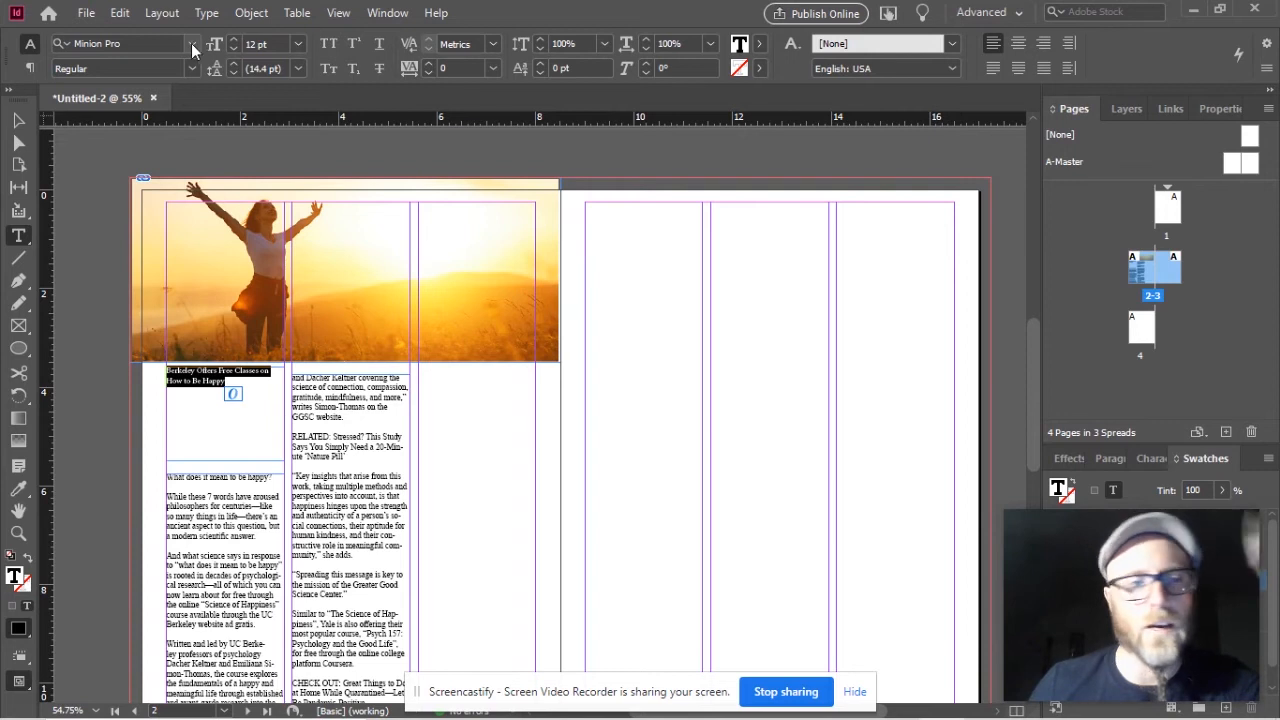
pyautogui.click(516, 406)
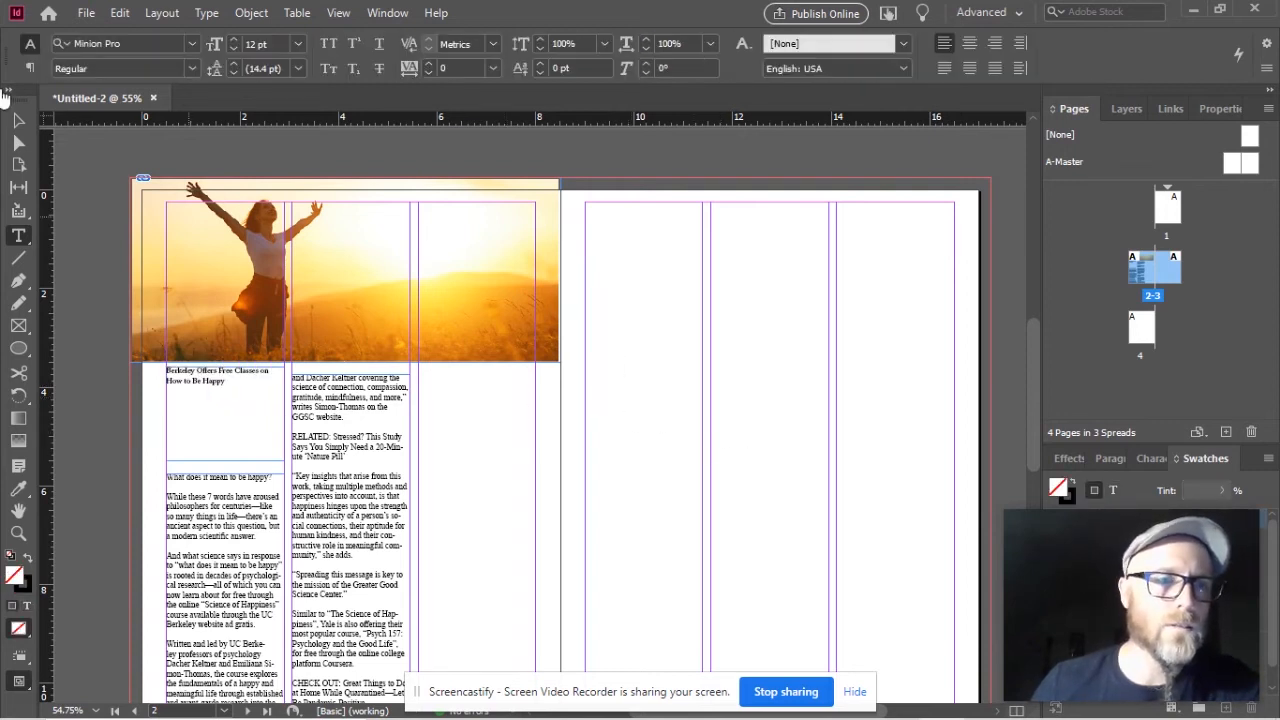
pyautogui.click(18, 121)
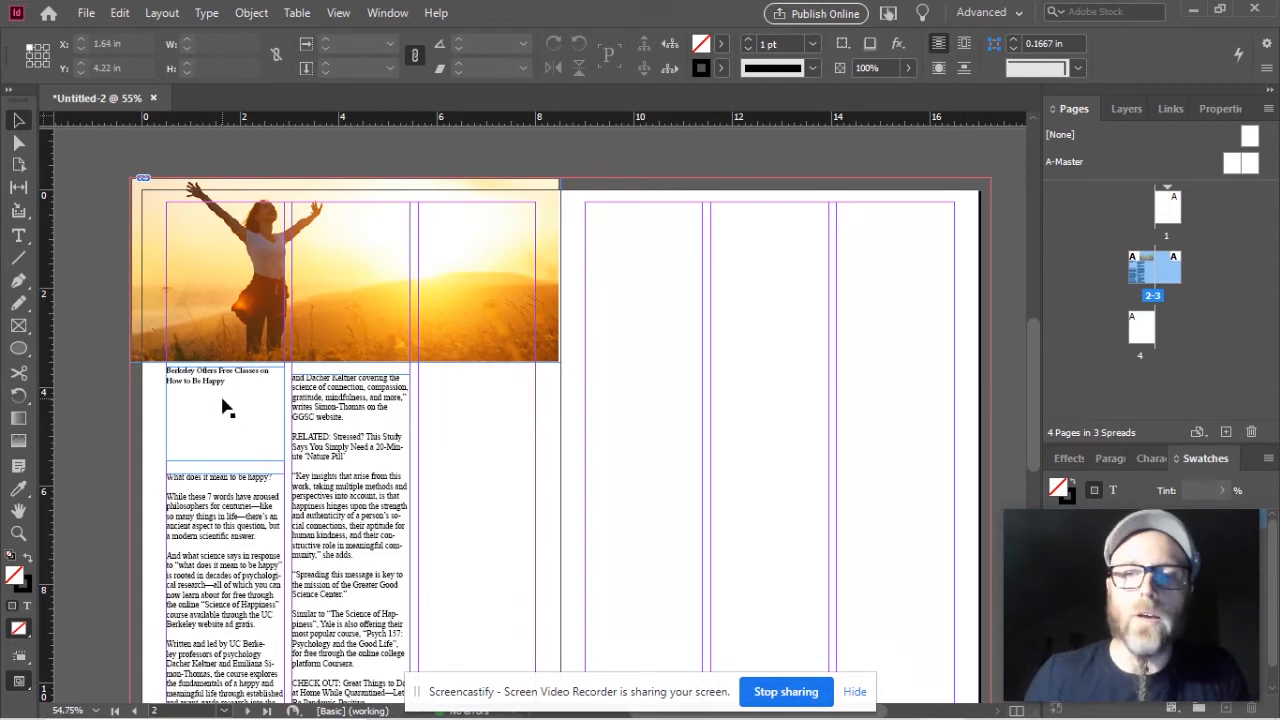
pyautogui.press('w')
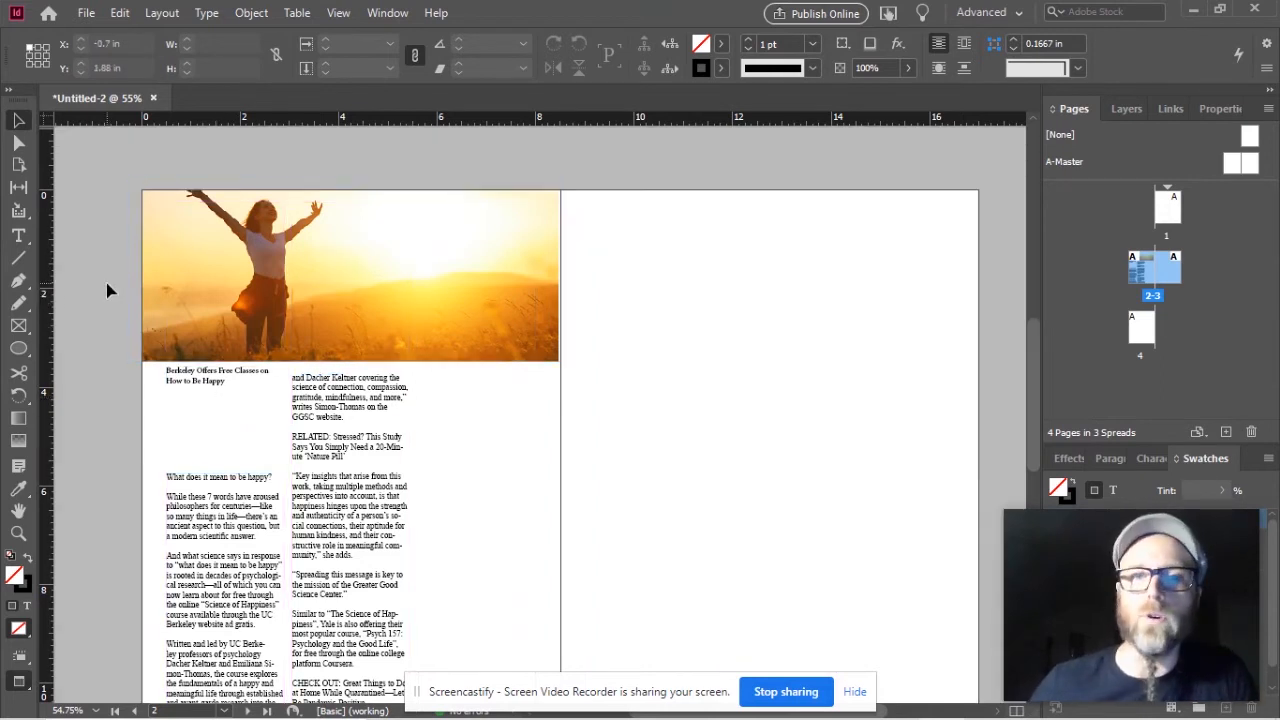
# - Change the whole headline's font to Marcellus SC
pyautogui.scroll(-1, 109, 287)
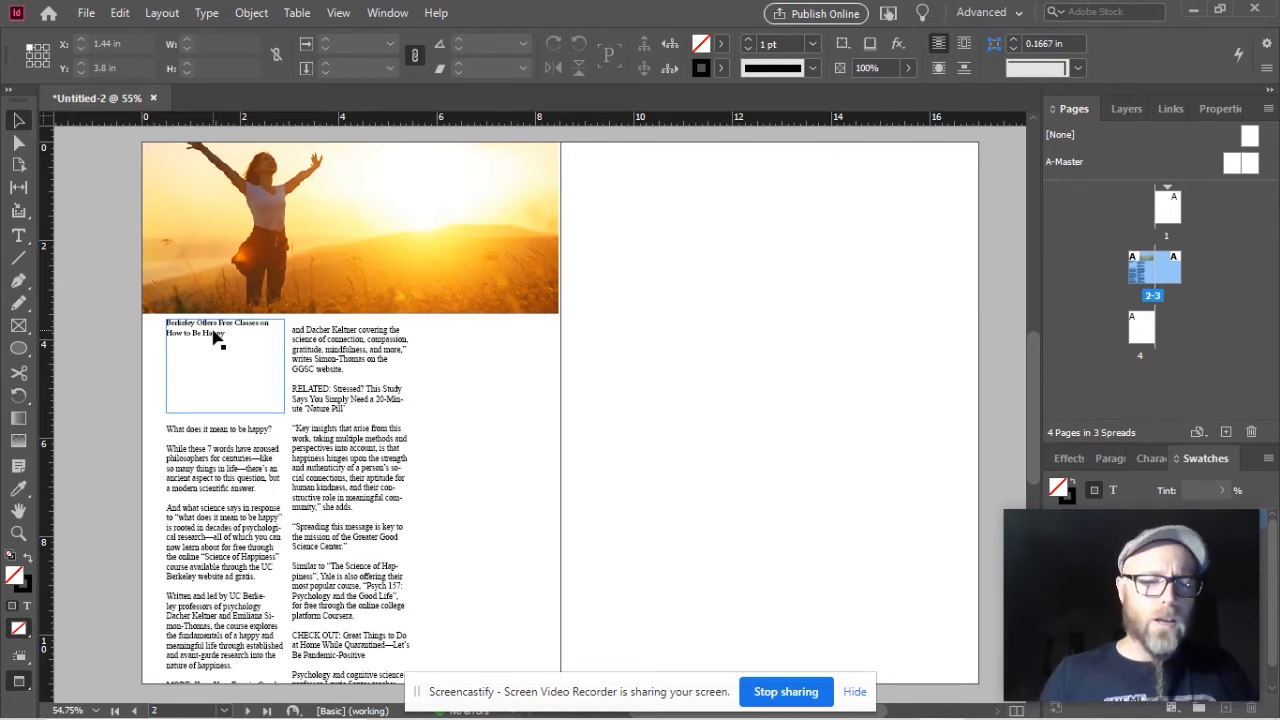
pyautogui.doubleClick(222, 327)
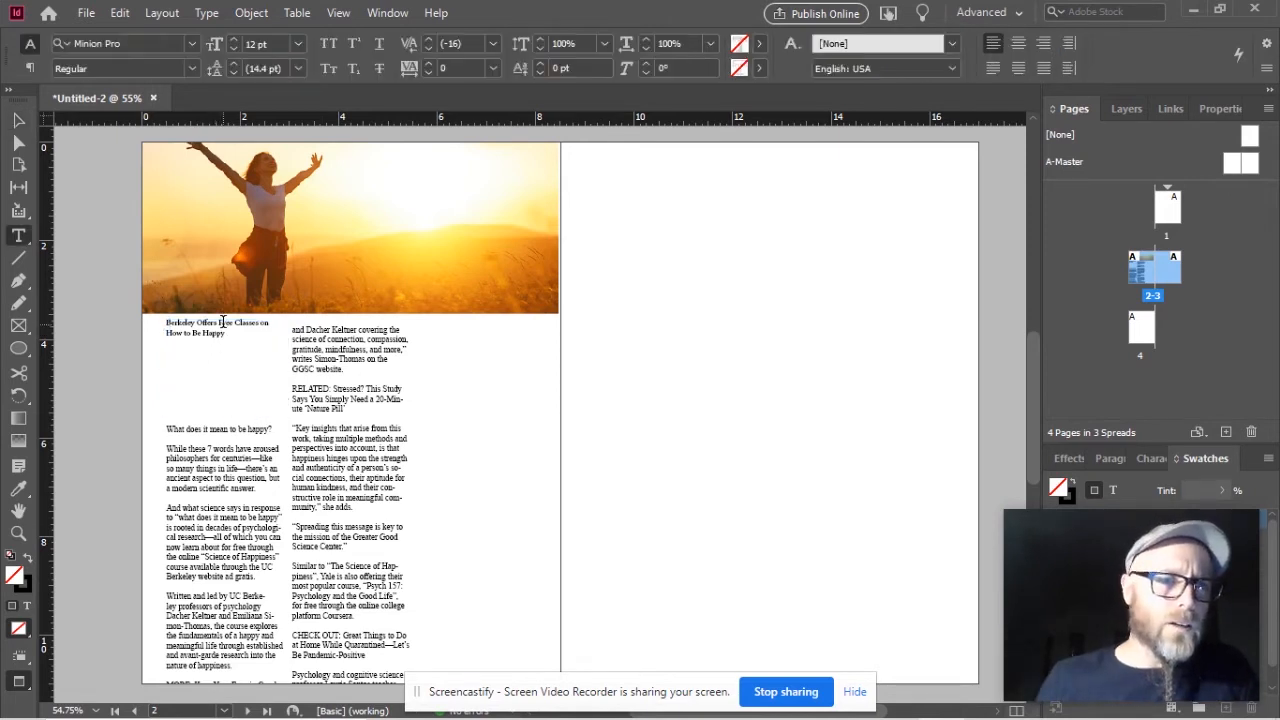
pyautogui.hotkey('ctrl', 'a')
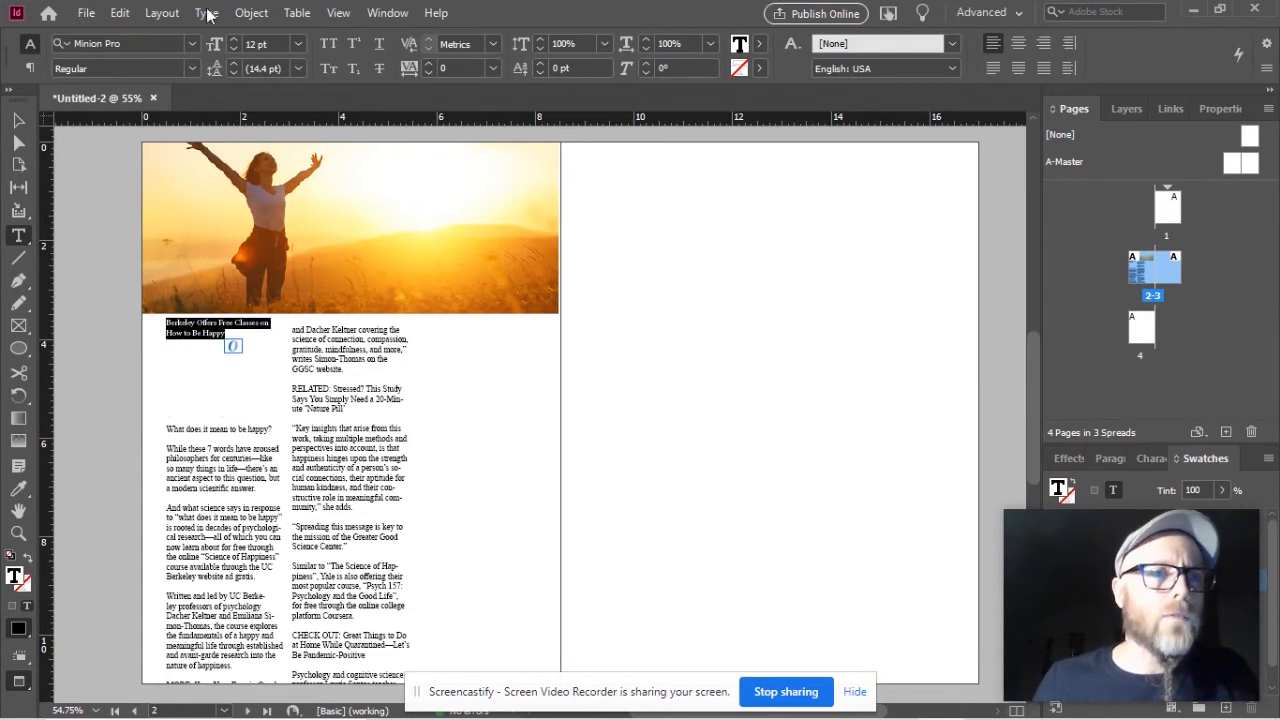
pyautogui.click(193, 45)
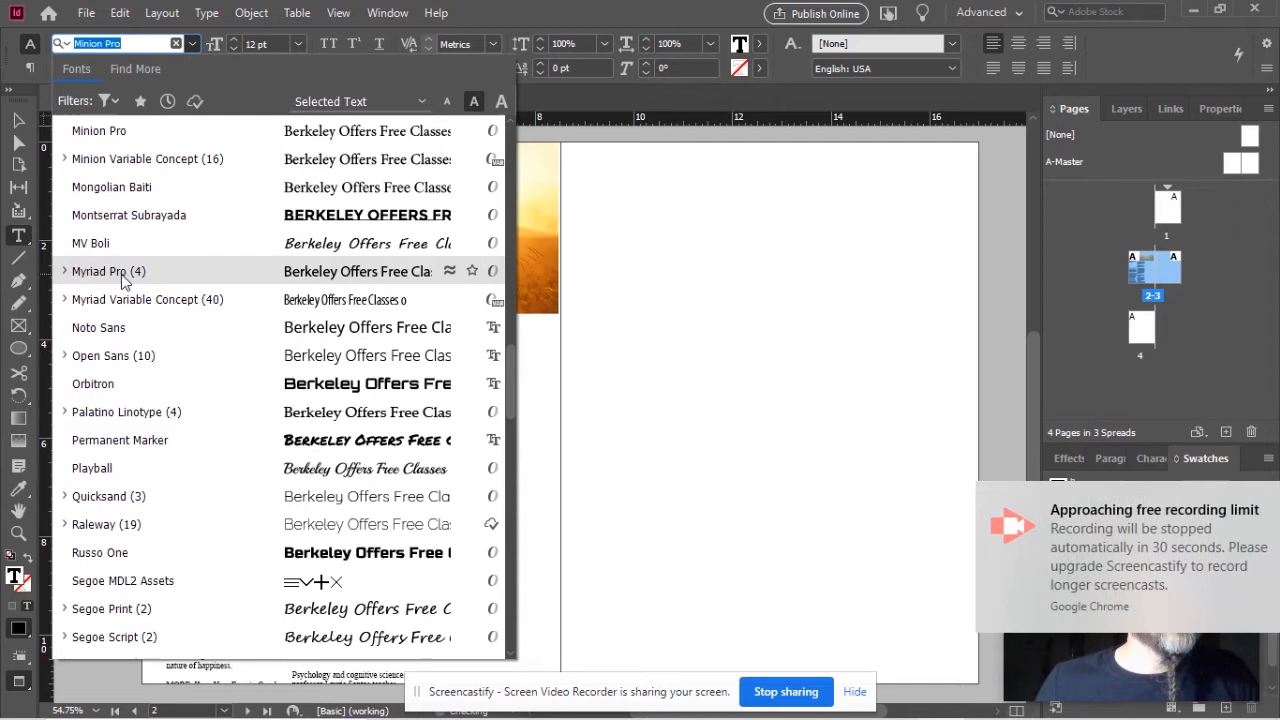
pyautogui.scroll(1, 121, 280)
pyautogui.scroll(3, 121, 281)
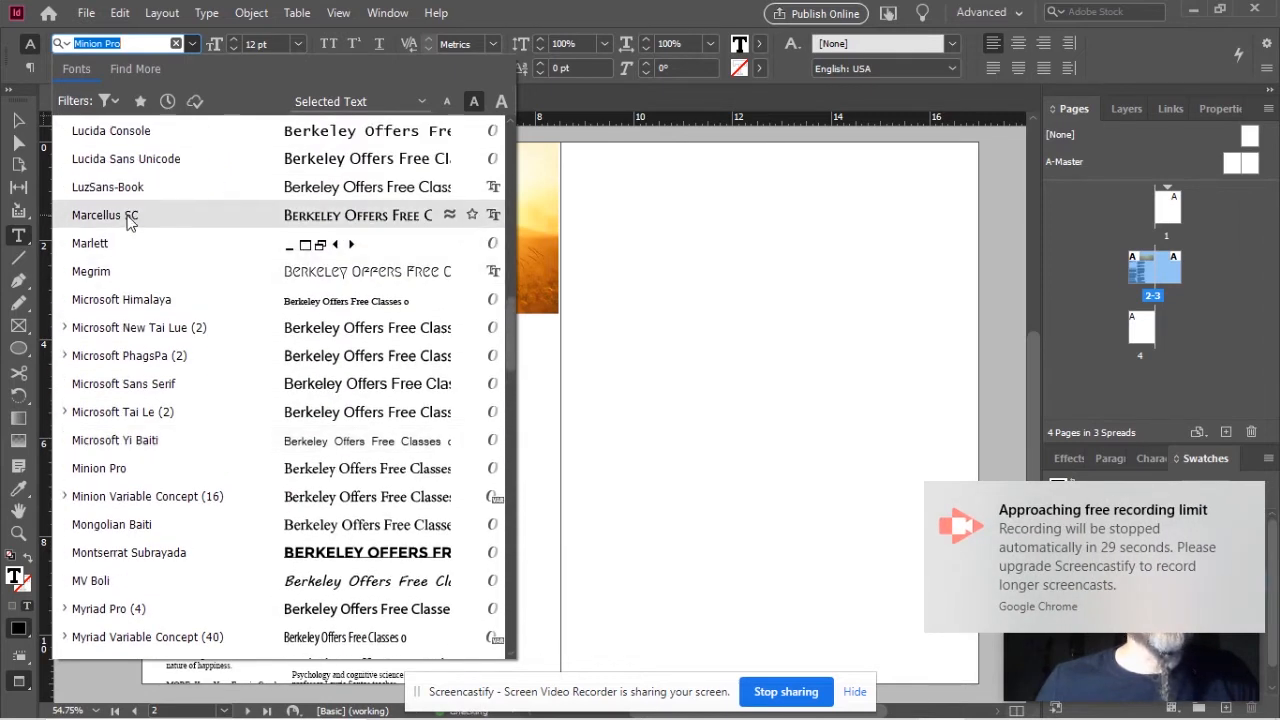
pyautogui.click(127, 215)
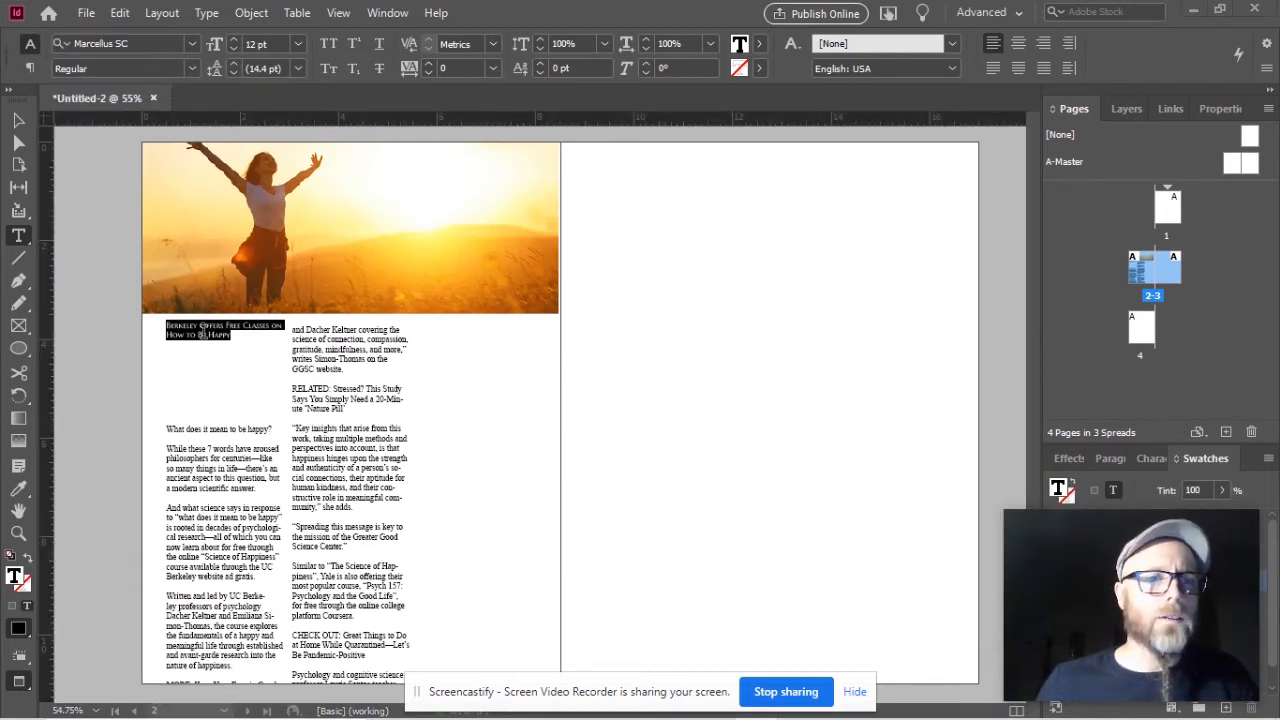
# - Set the headline size to 26 pt and insert a forced line break before "Offers"
pyautogui.click(233, 40)
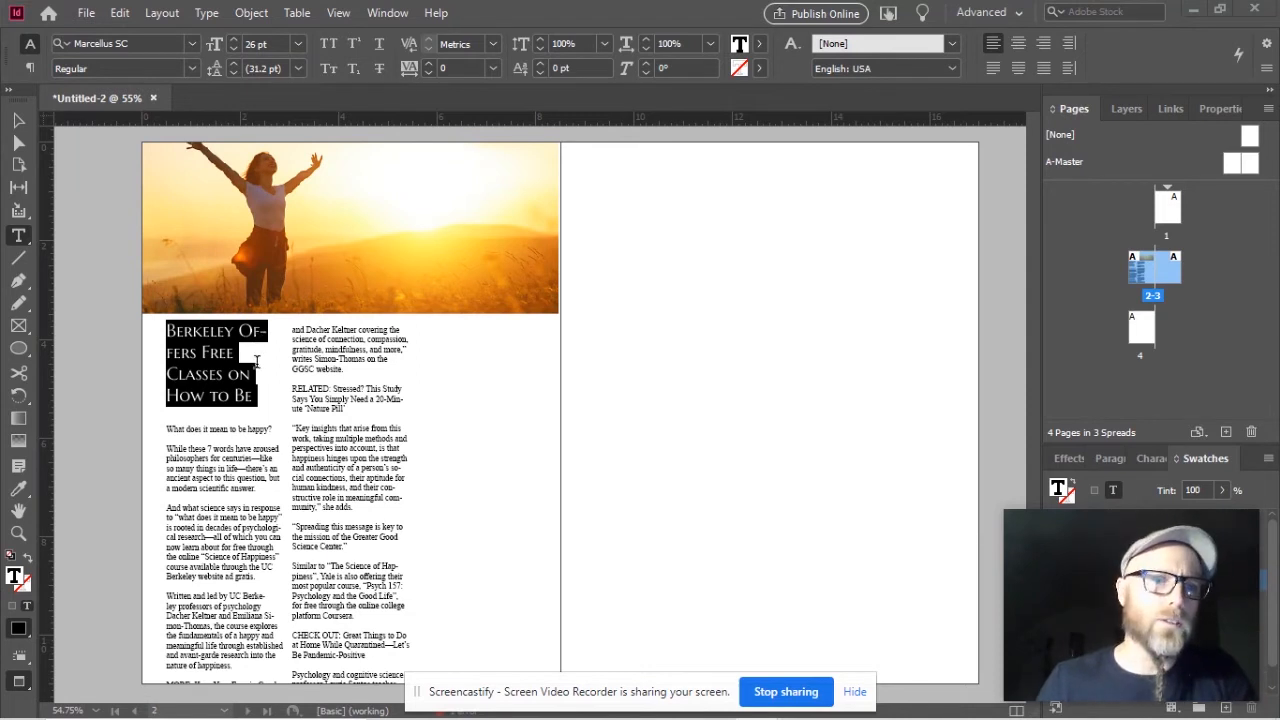
pyautogui.click(240, 337)
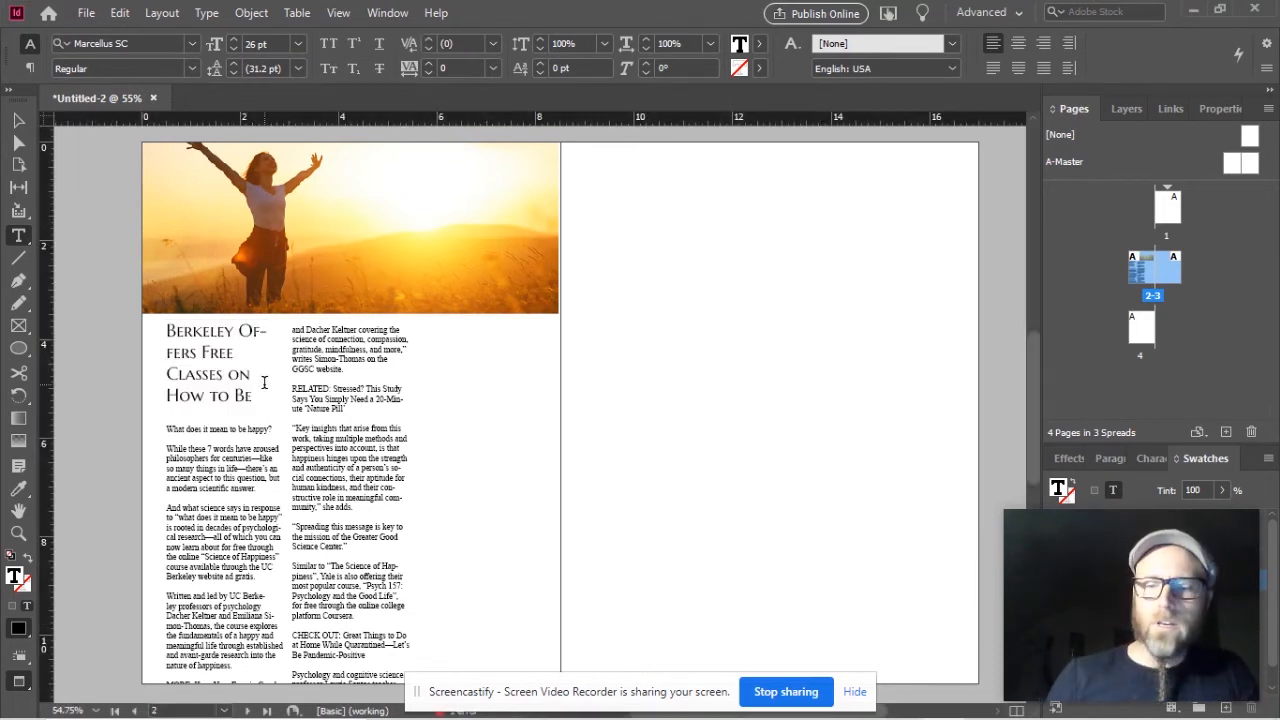
pyautogui.hotkey('shift', 'Return')
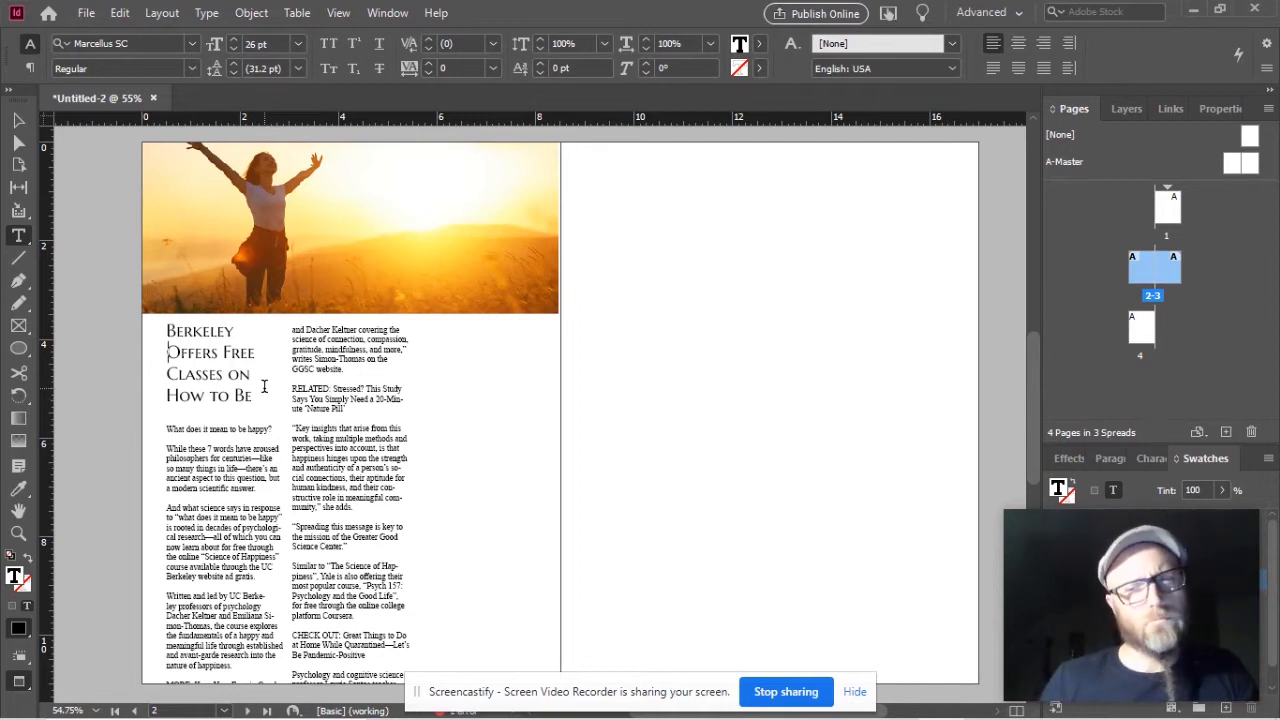
# - Reduce the whole headline's font size to 18 pt
pyautogui.hotkey('ctrl', 'a')
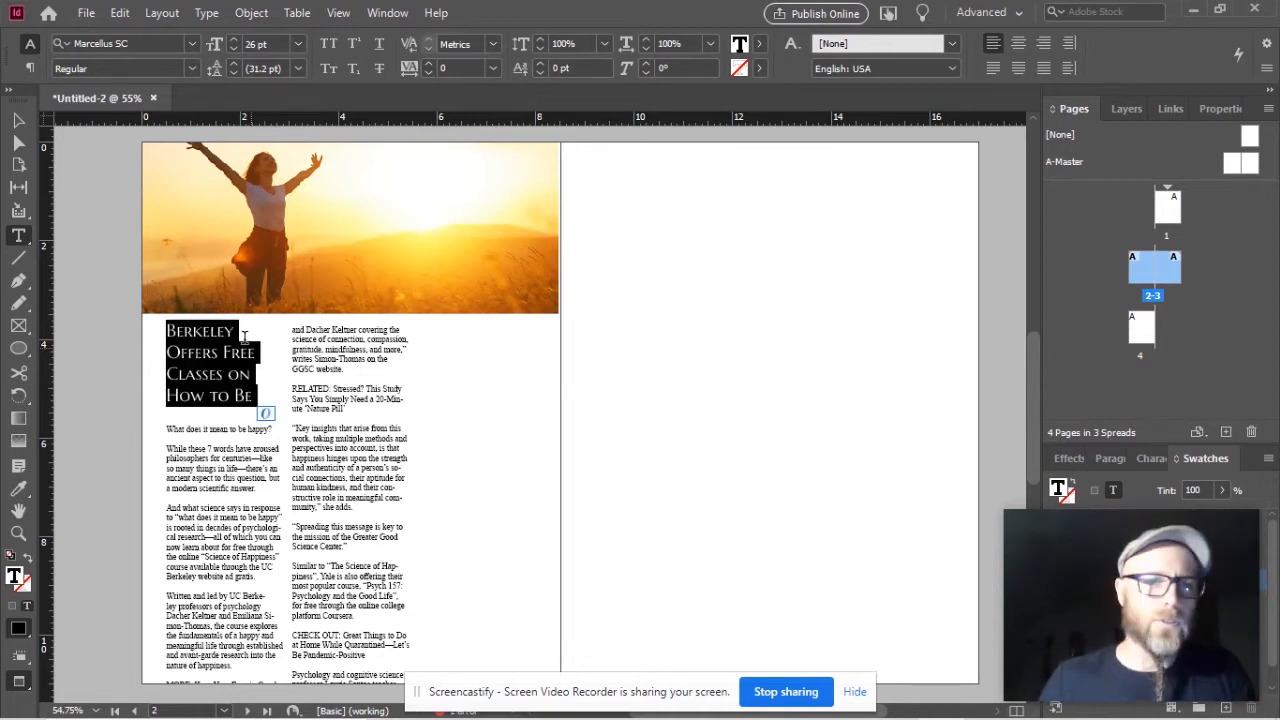
pyautogui.click(233, 50)
pyautogui.click(233, 50)
pyautogui.click(233, 50)
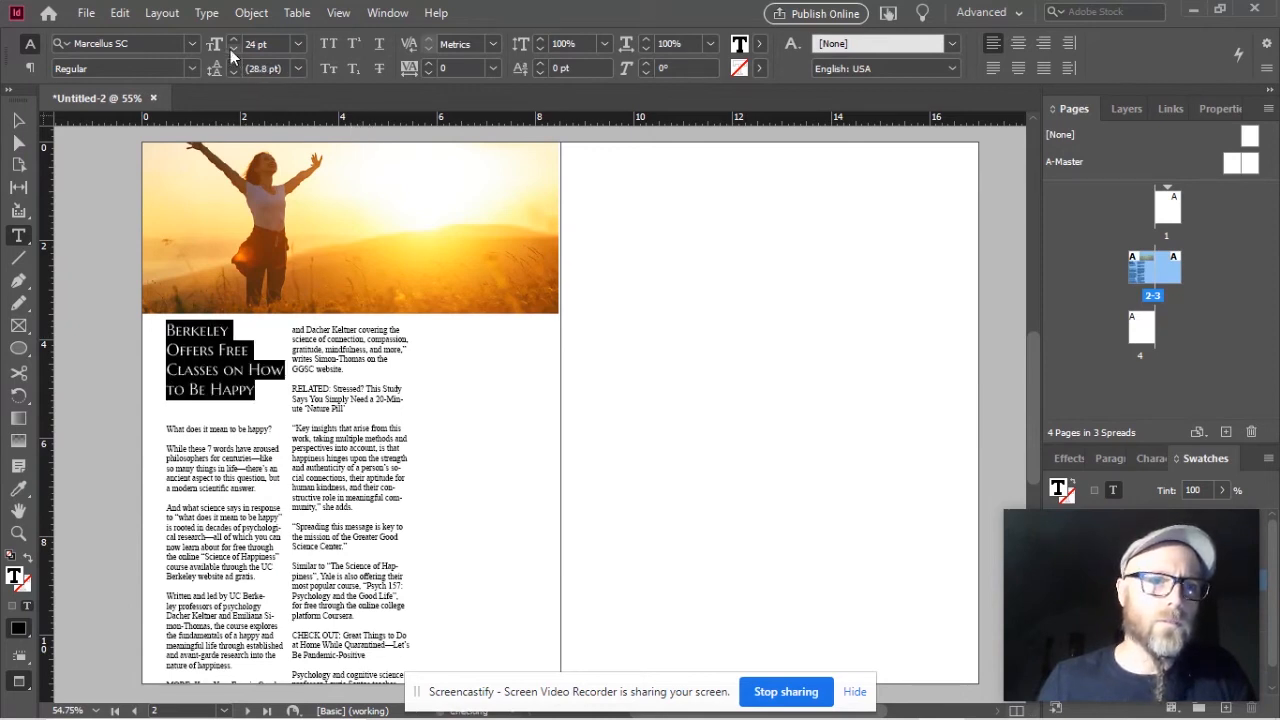
pyautogui.click(233, 50)
pyautogui.click(233, 50)
pyautogui.click(233, 50)
pyautogui.click(233, 50)
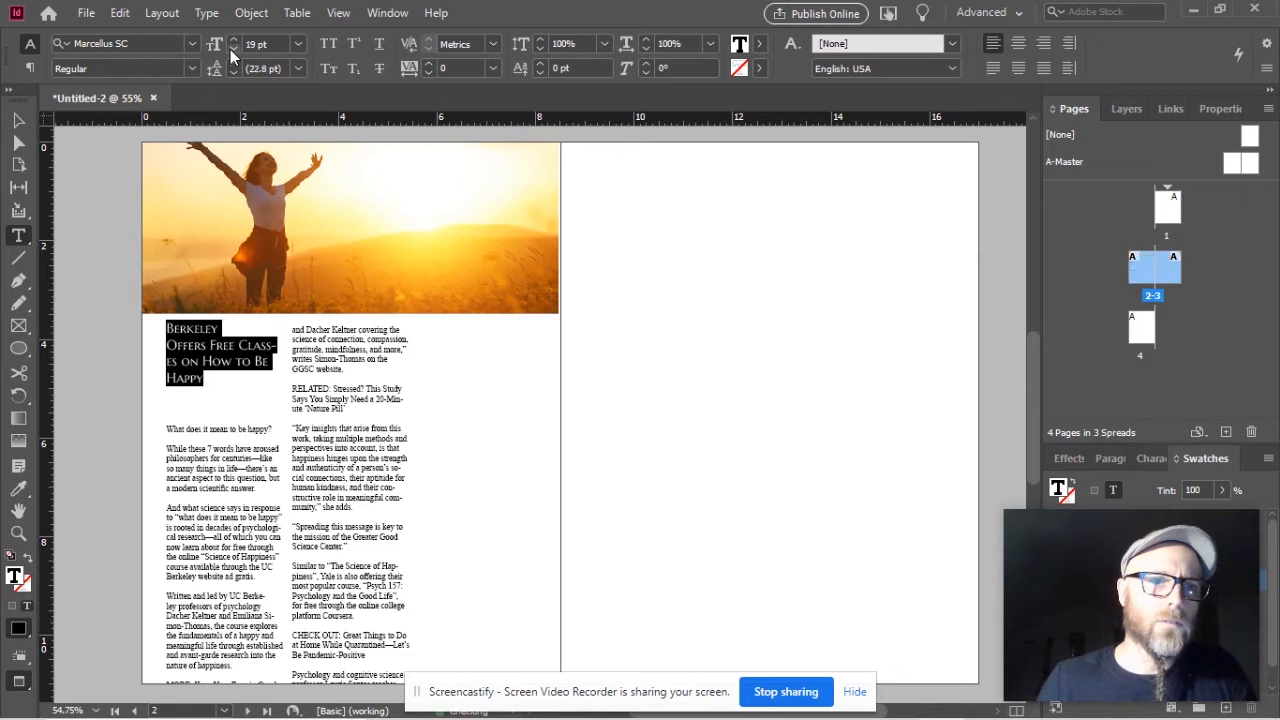
pyautogui.click(233, 50)
# - Remove the forced line break before "Offers" in the headline so the text runs on after "Berkeley"
pyautogui.click(224, 328)
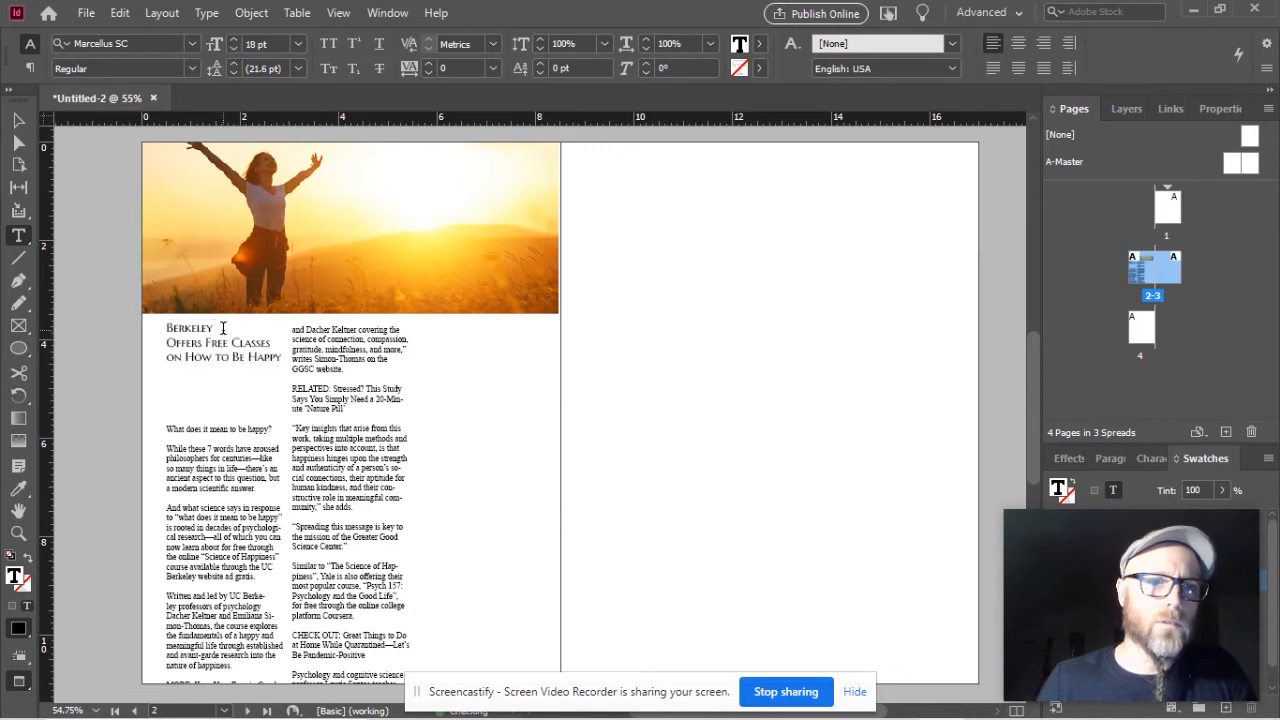
pyautogui.press('Delete')
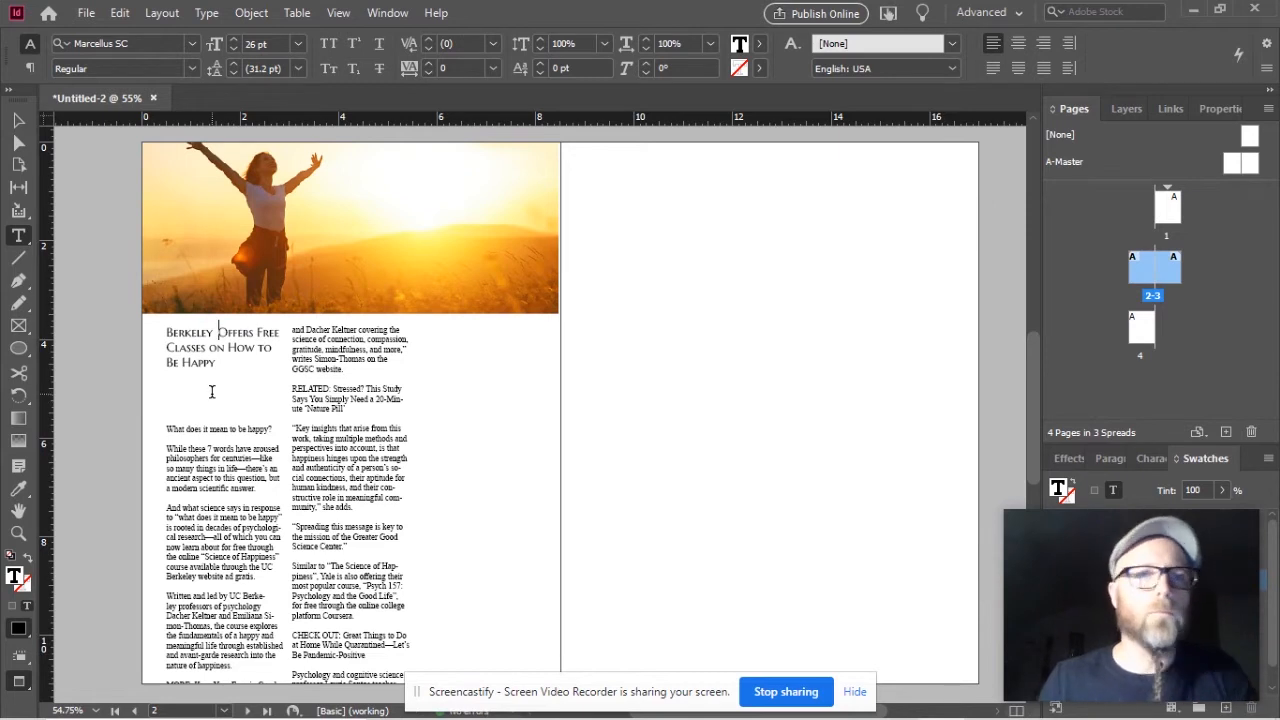
pyautogui.scroll(2, 203, 368)
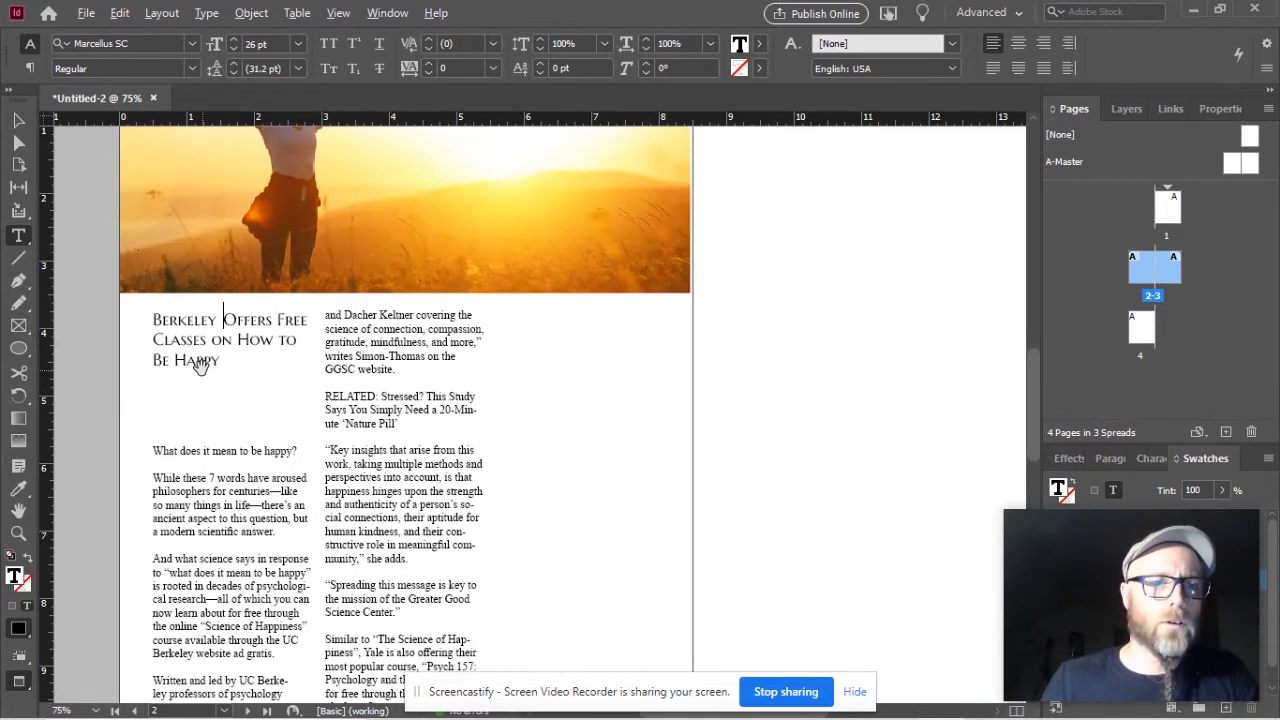
pyautogui.scroll(1, 202, 368)
pyautogui.click(269, 420)
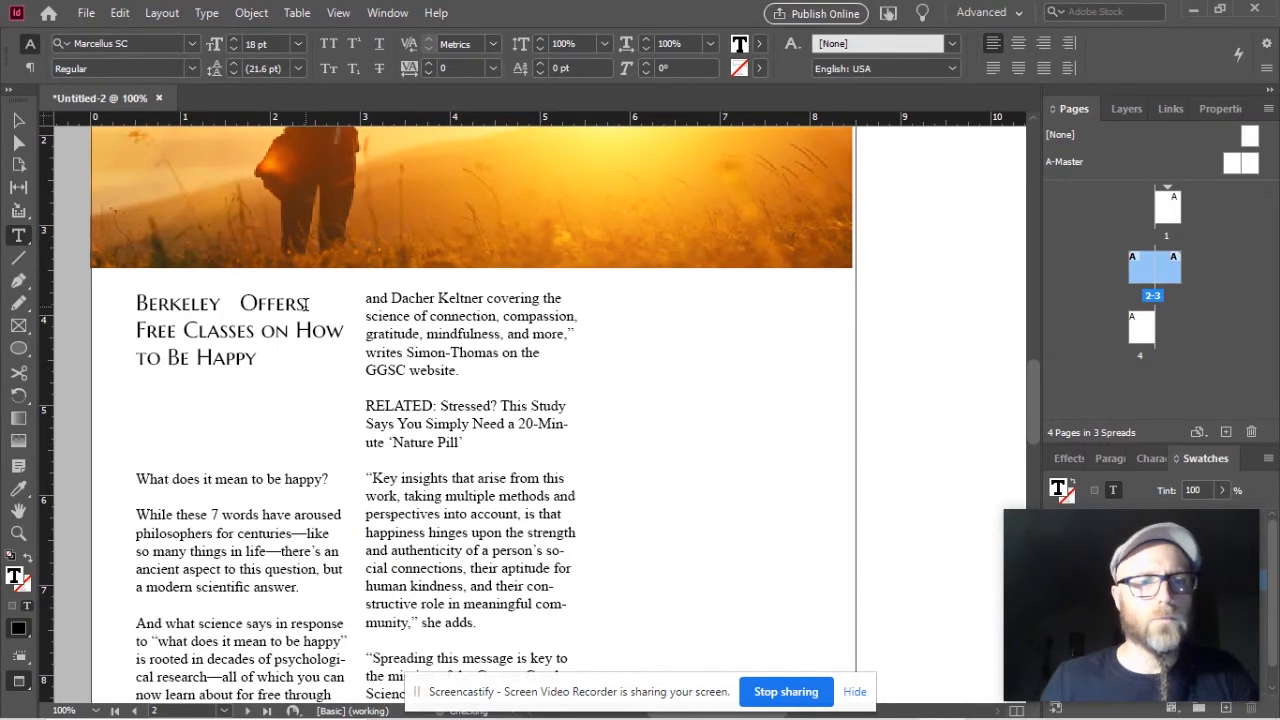
pyautogui.press('BackSpace')
pyautogui.press('BackSpace')
pyautogui.press('BackSpace')
pyautogui.press('BackSpace')
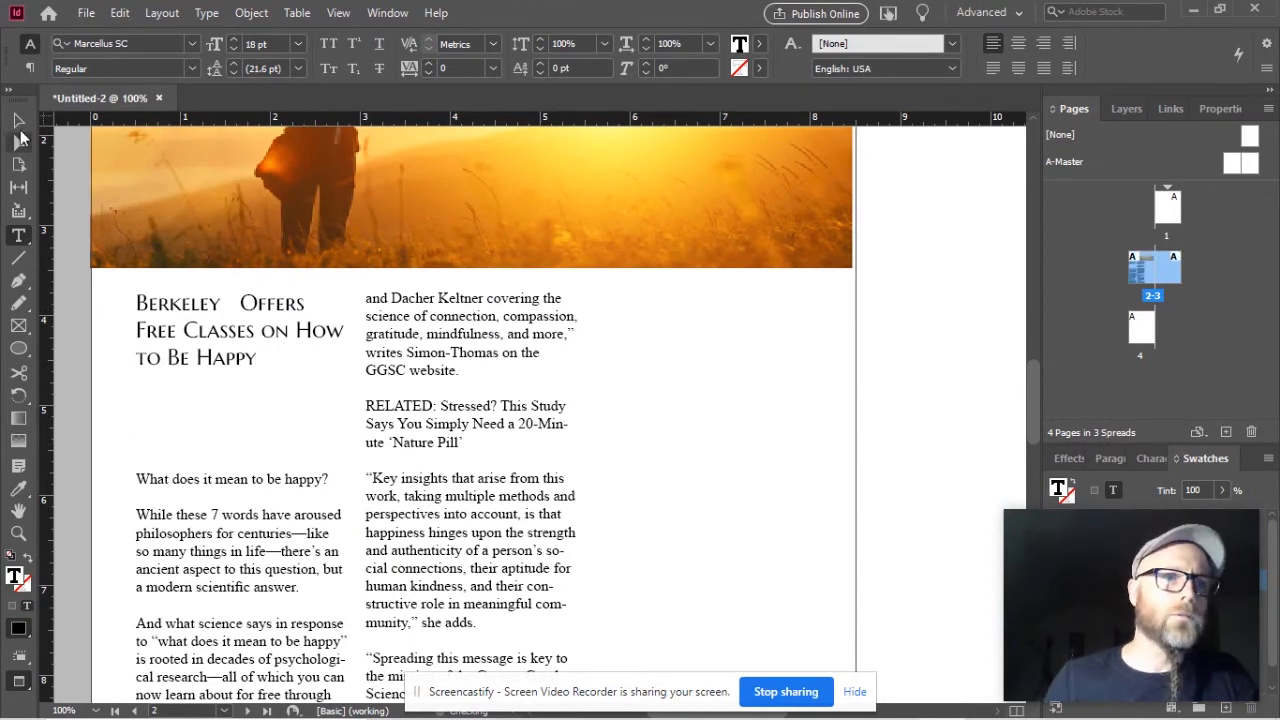
# - Shorten the headline frame to about 1.04 in high and extend the first-column article frame up to meet it
pyautogui.click(18, 120)
pyautogui.moveTo(738, 351); pyautogui.dragTo(835, 330)
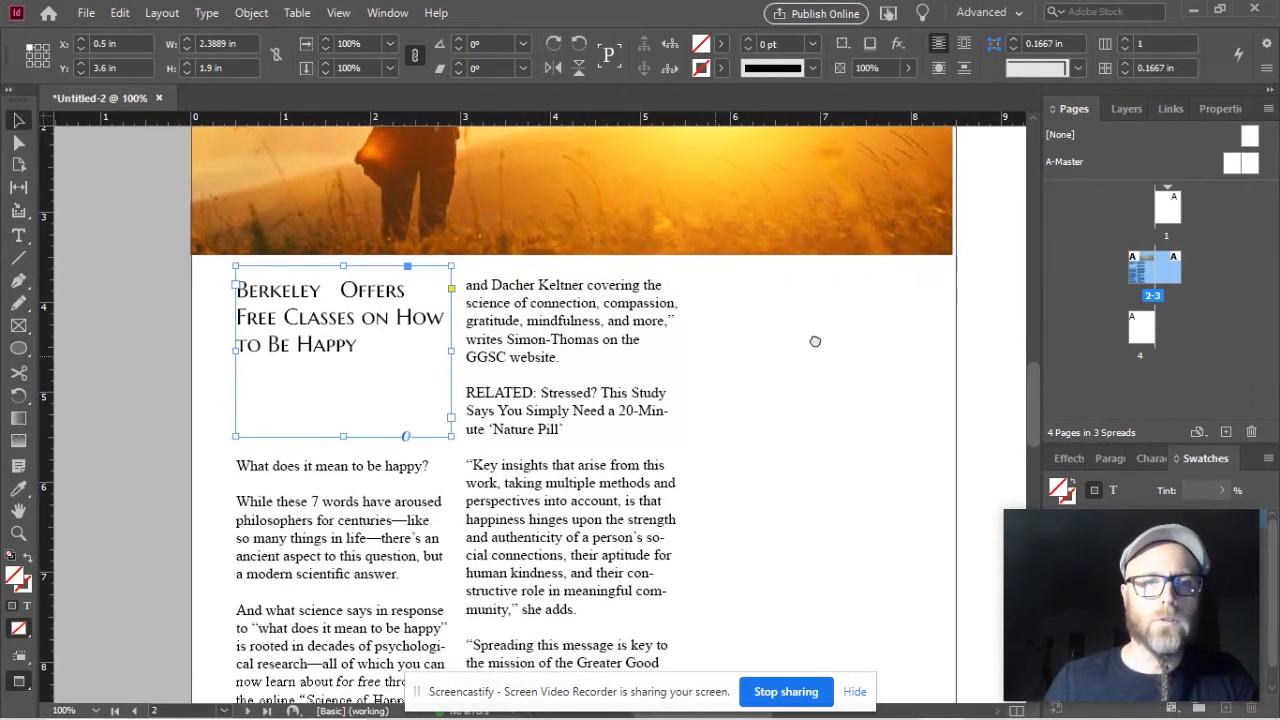
pyautogui.moveTo(342, 425); pyautogui.dragTo(342, 377)
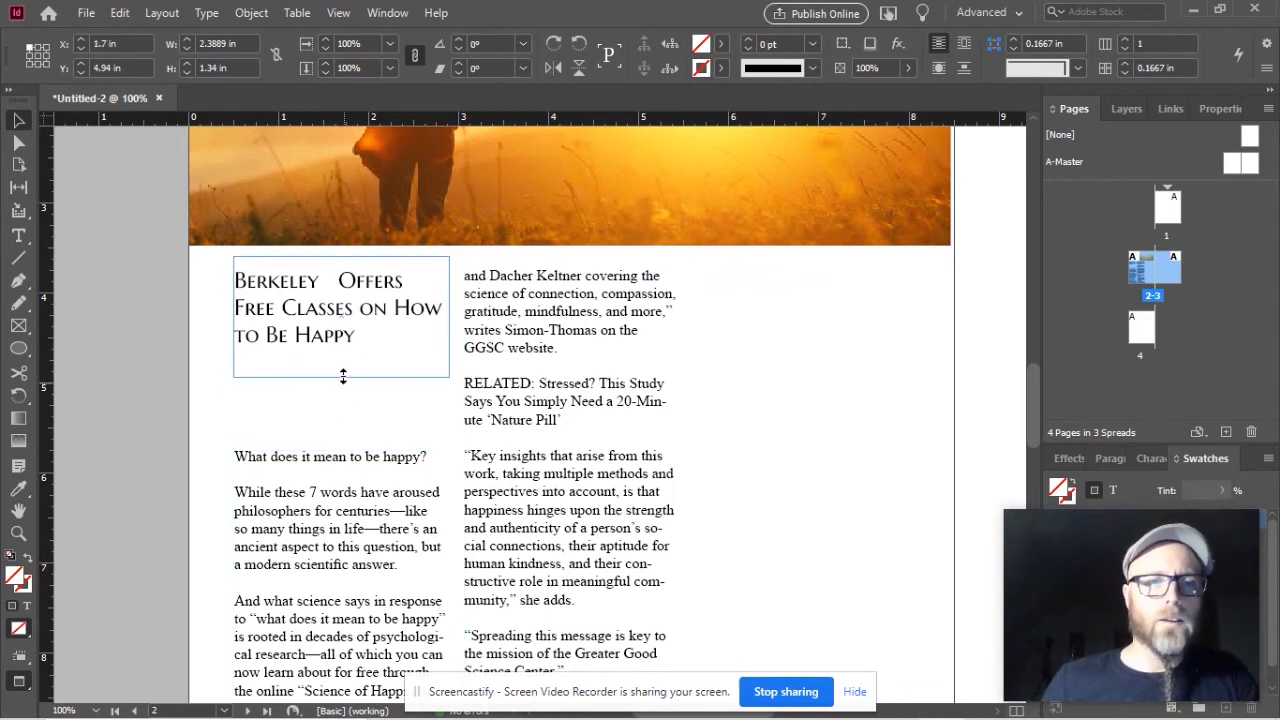
pyautogui.click(340, 470)
pyautogui.moveTo(341, 451); pyautogui.dragTo(341, 350)
pyautogui.click(337, 345)
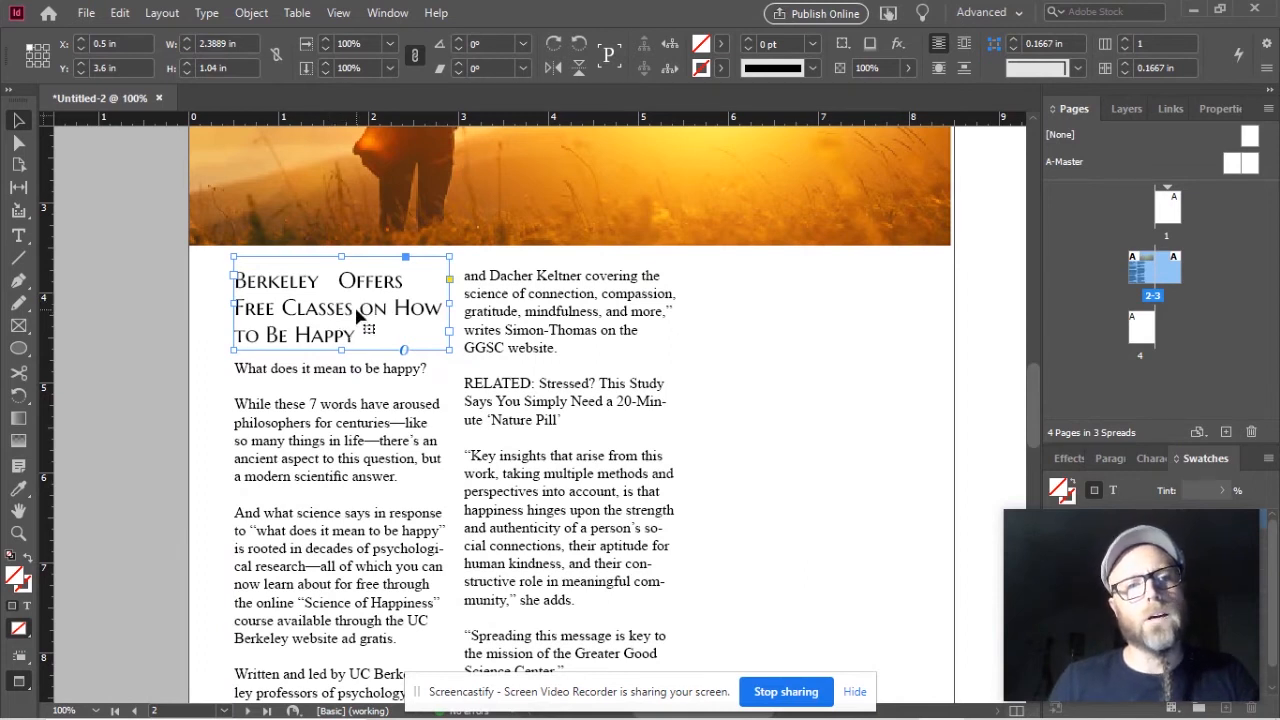
# - Try tighter leading on the whole headline, starting at 11 pt and going down to 0 pt
pyautogui.doubleClick(359, 308)
pyautogui.press('BackSpace')
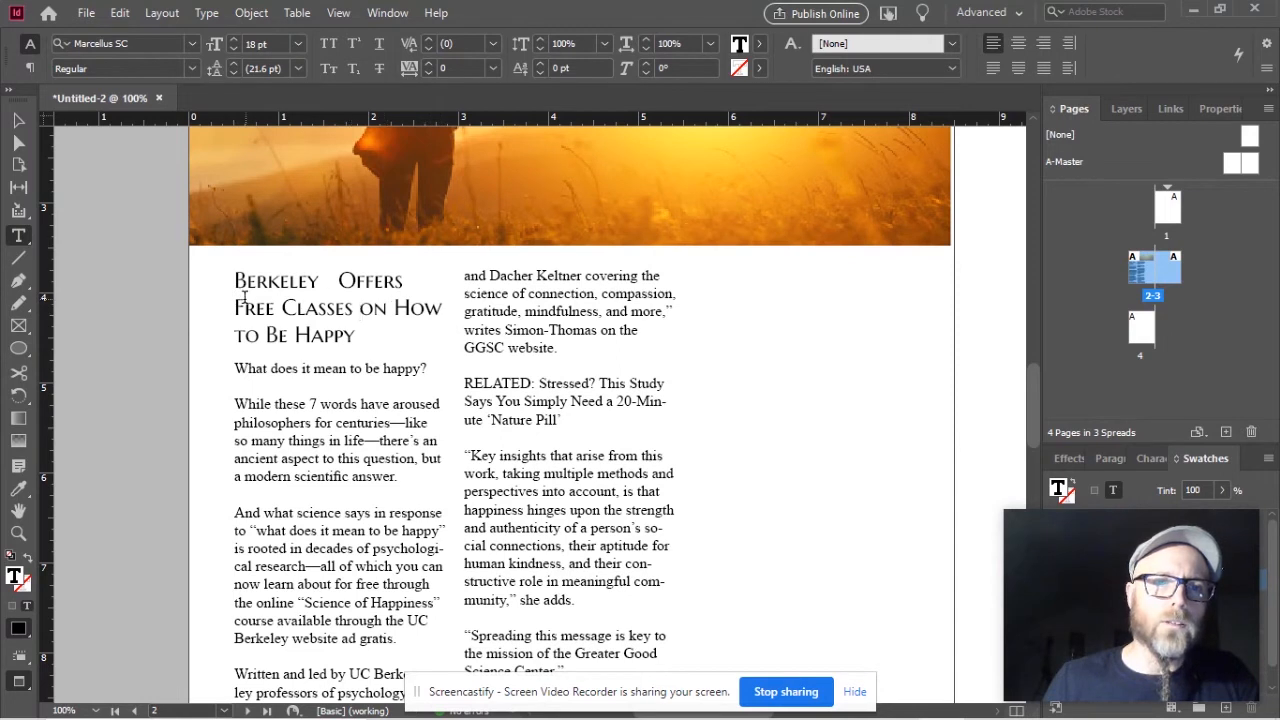
pyautogui.moveTo(233, 276); pyautogui.dragTo(285, 308)
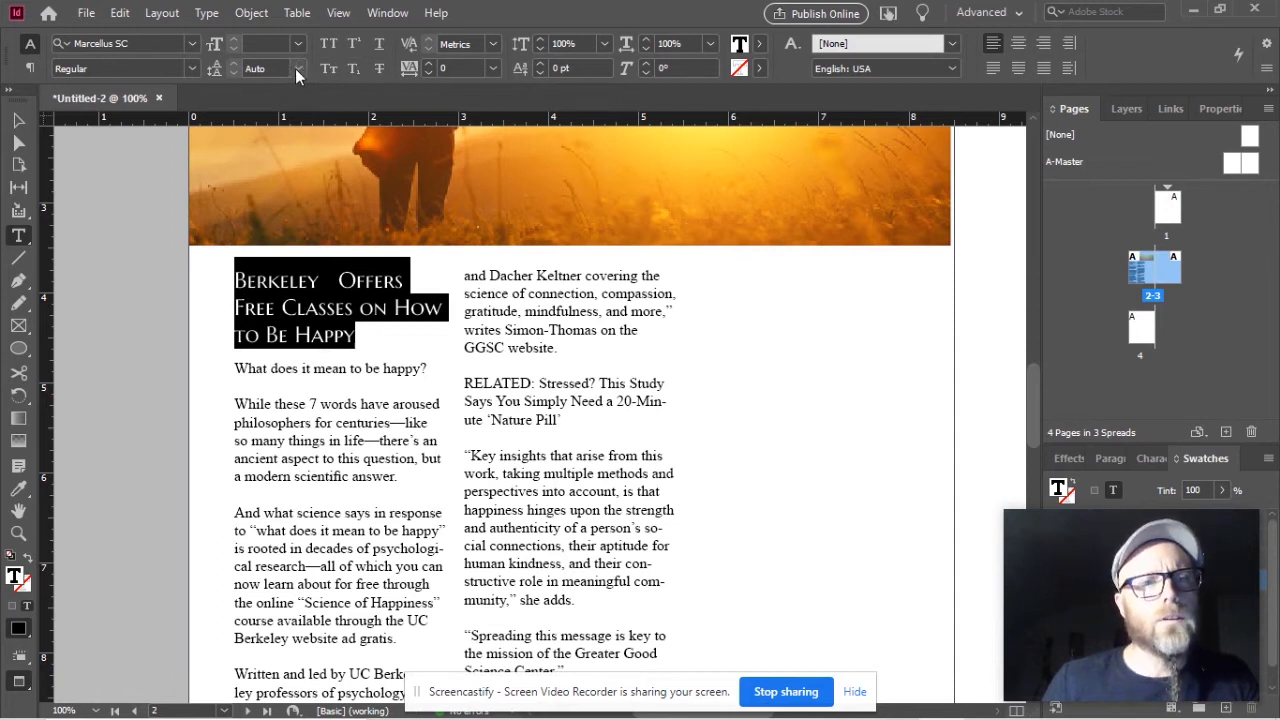
pyautogui.click(297, 68)
pyautogui.click(279, 199)
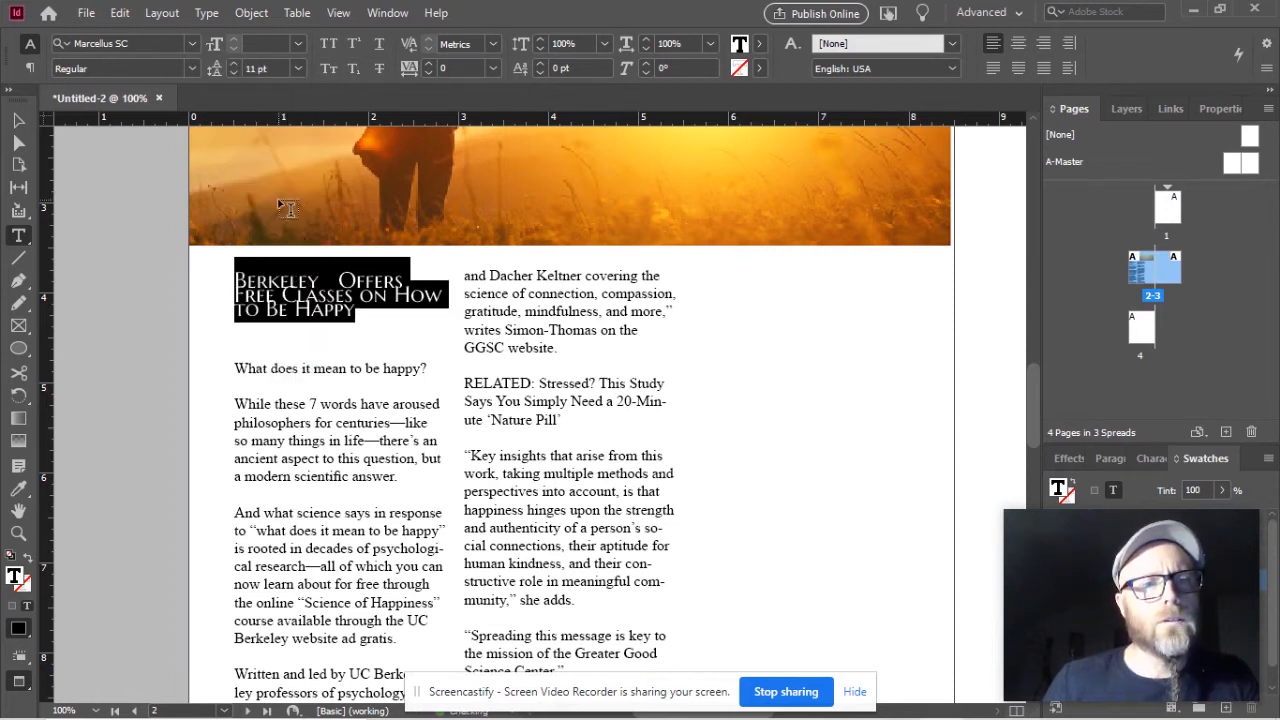
pyautogui.click(231, 71)
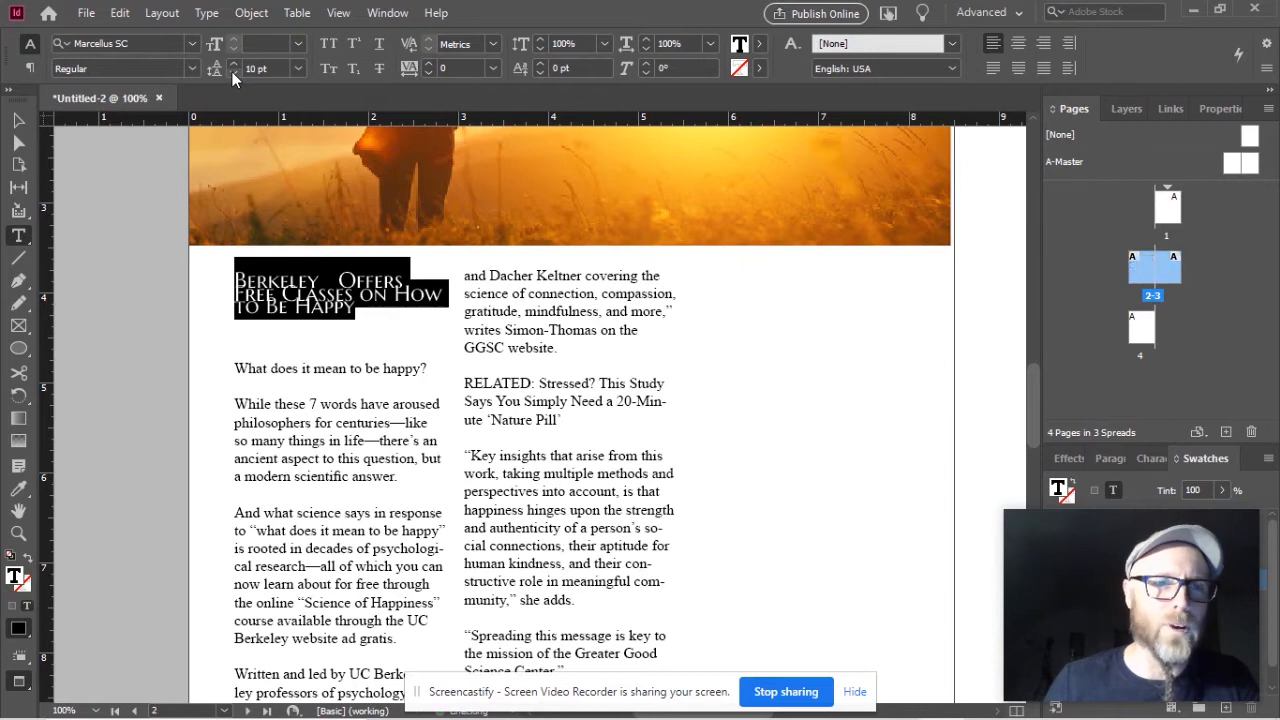
pyautogui.click(233, 70)
pyautogui.click(233, 70)
pyautogui.click(233, 70)
pyautogui.click(233, 70)
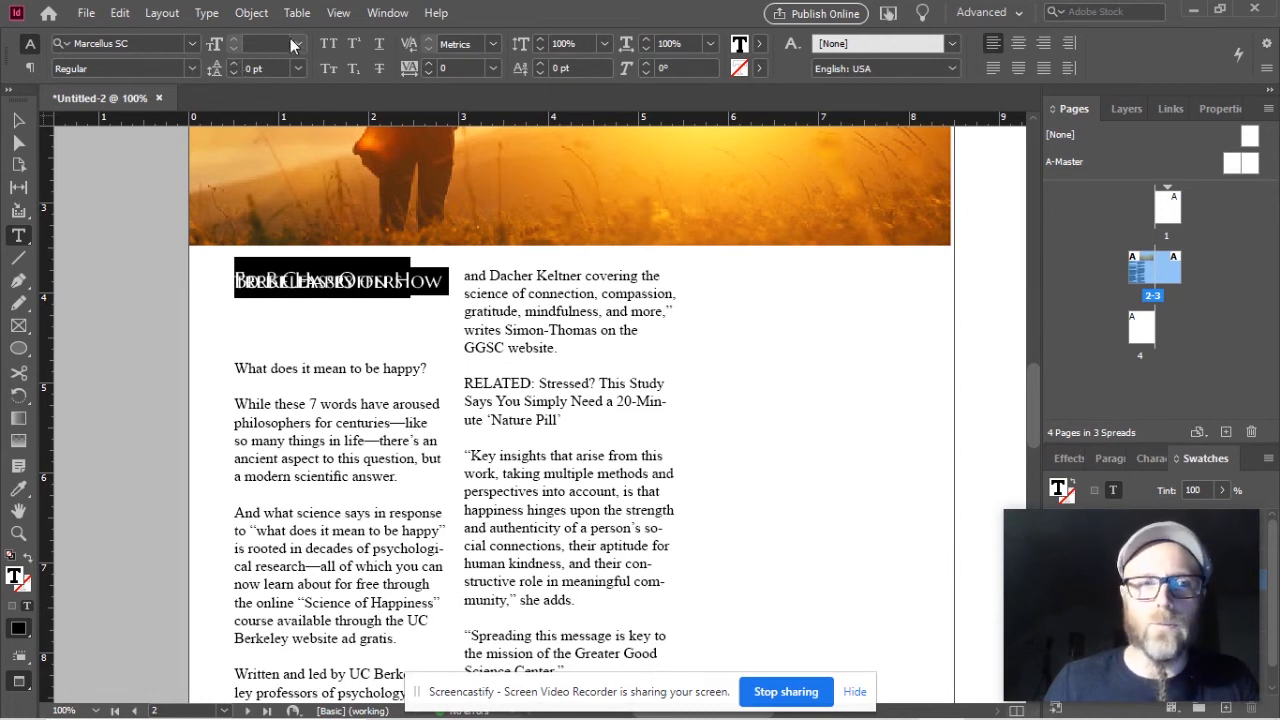
# - Raise the headline's leading to 17 pt
pyautogui.click(233, 63)
pyautogui.click(233, 63)
pyautogui.click(233, 63)
pyautogui.click(233, 63)
pyautogui.click(233, 63)
pyautogui.click(233, 63)
pyautogui.click(233, 63)
pyautogui.click(233, 63)
pyautogui.click(233, 63)
pyautogui.click(233, 63)
pyautogui.click(233, 63)
pyautogui.click(233, 63)
pyautogui.click(233, 63)
pyautogui.click(343, 325)
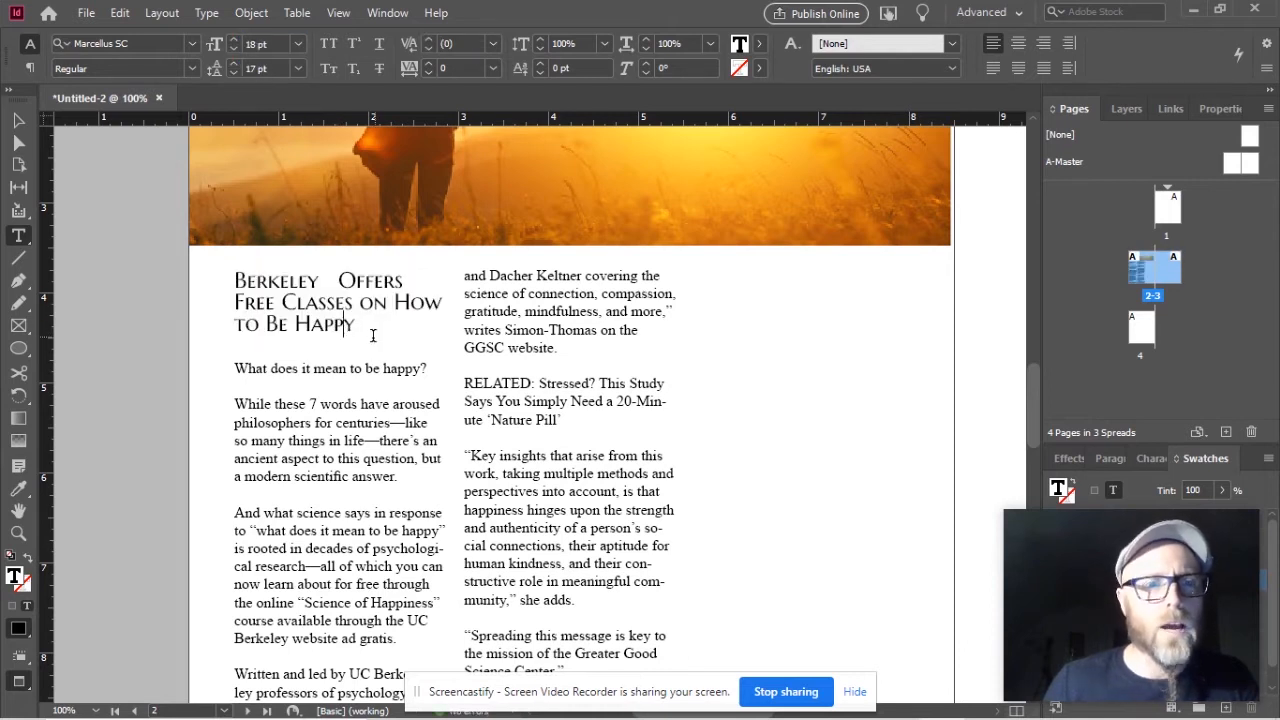
# - Select the whole headline and increase its leading to 18 pt
pyautogui.hotkey('ctrl', 'a')
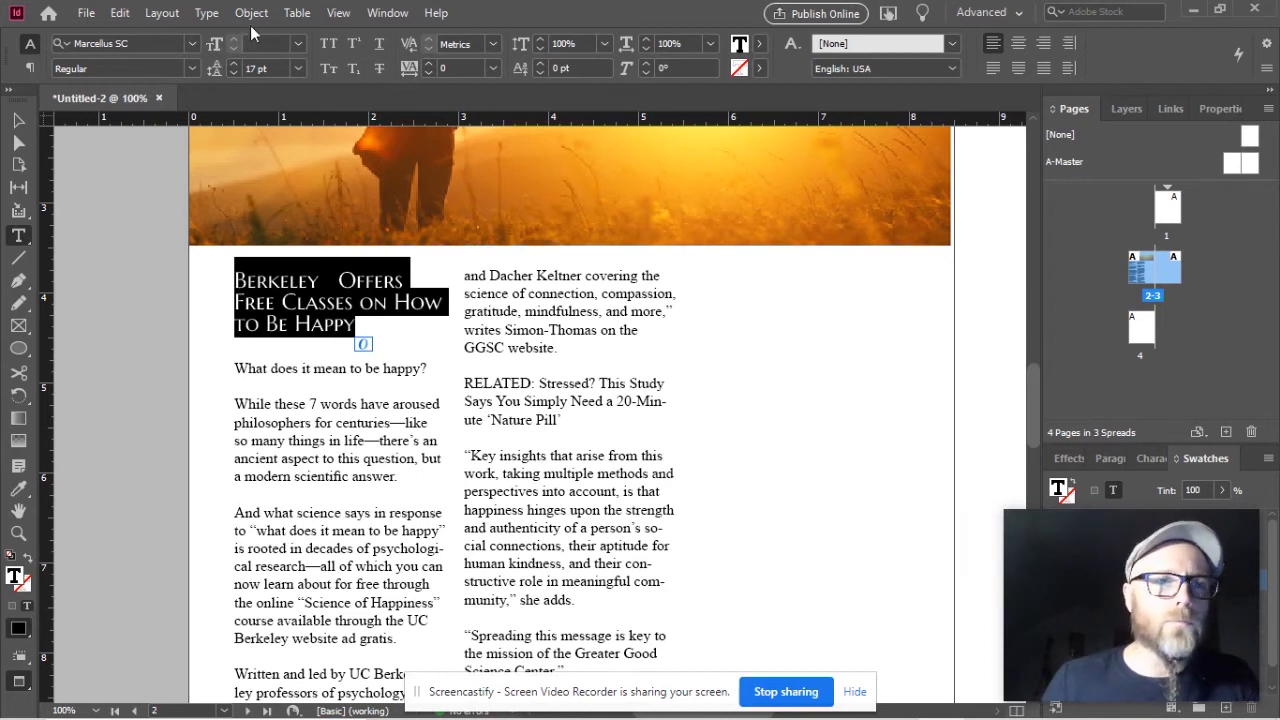
pyautogui.click(338, 321)
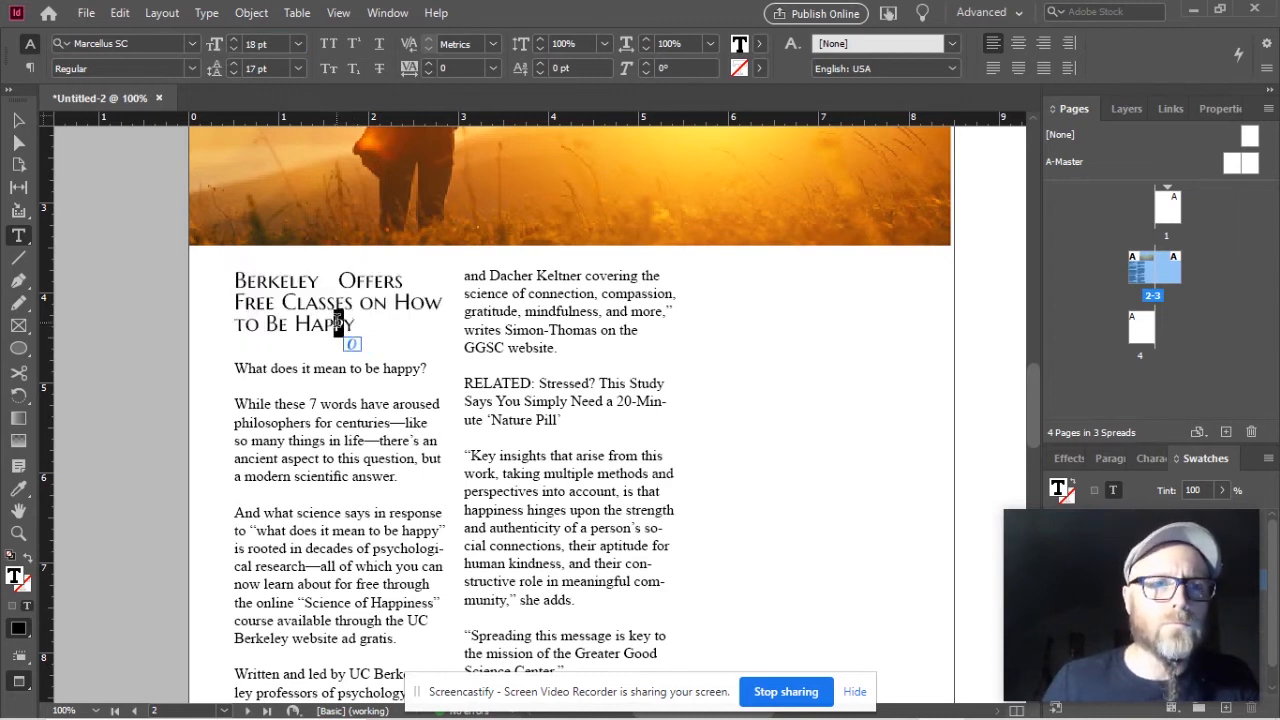
pyautogui.moveTo(238, 281); pyautogui.dragTo(356, 326)
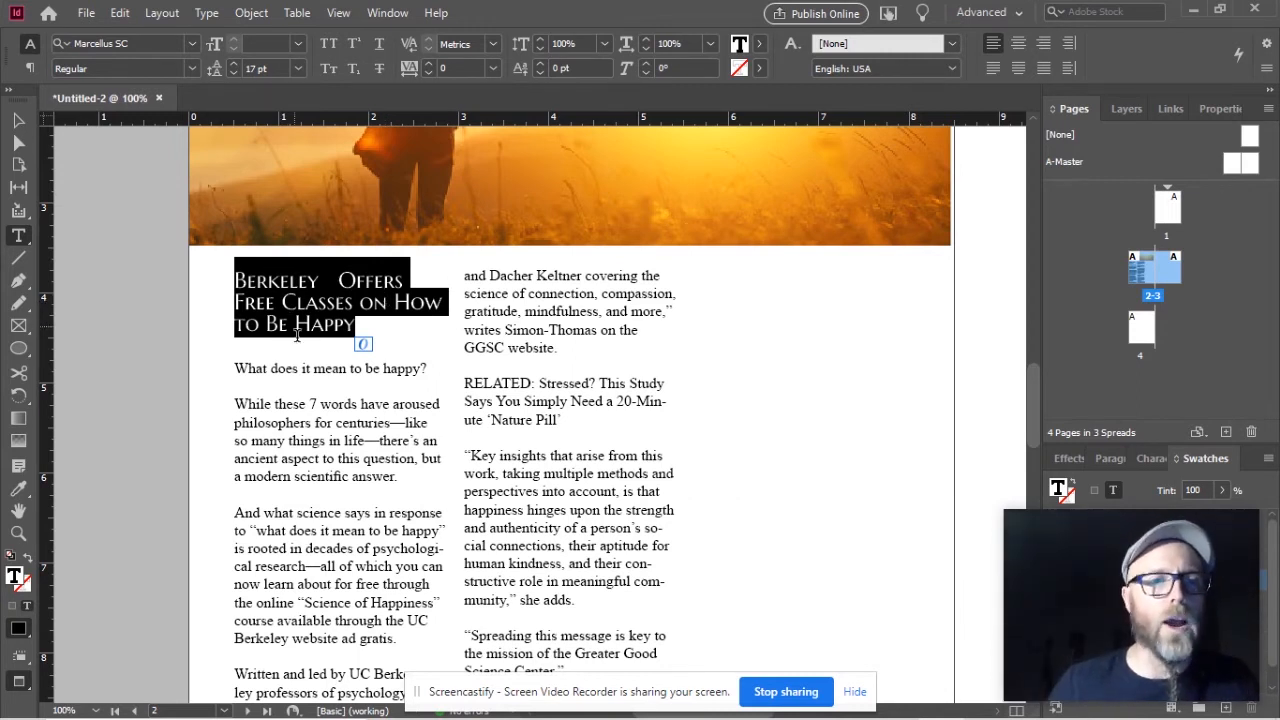
pyautogui.click(233, 62)
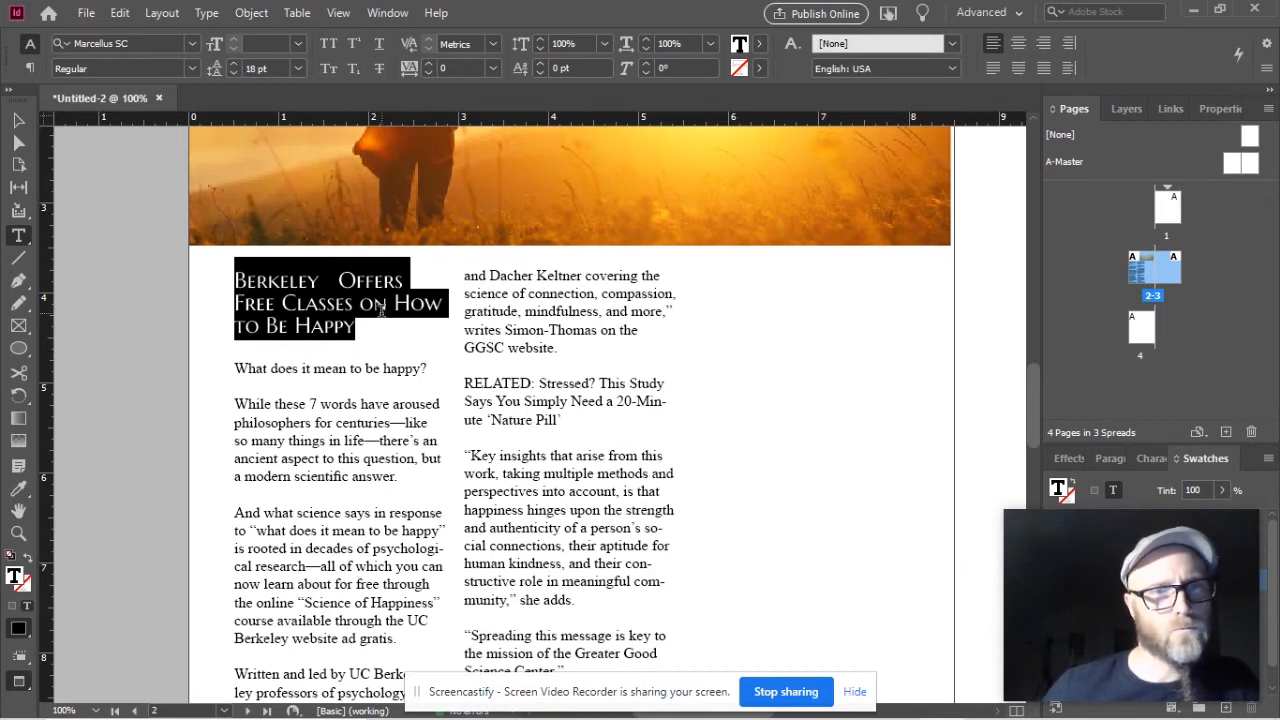
pyautogui.click(446, 365)
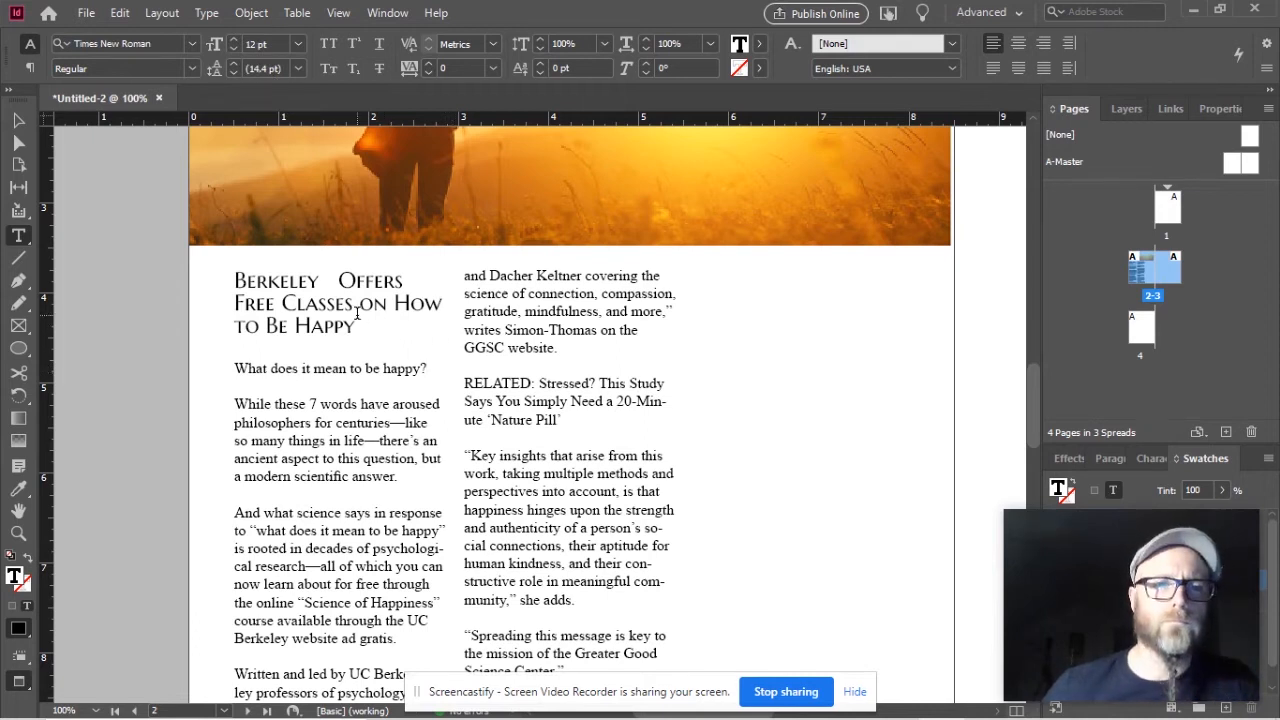
# - Replace the first letter of "to" in the headline with a capital "T" and delete that letter again
pyautogui.click(242, 325)
pyautogui.moveTo(240, 326); pyautogui.dragTo(250, 342)
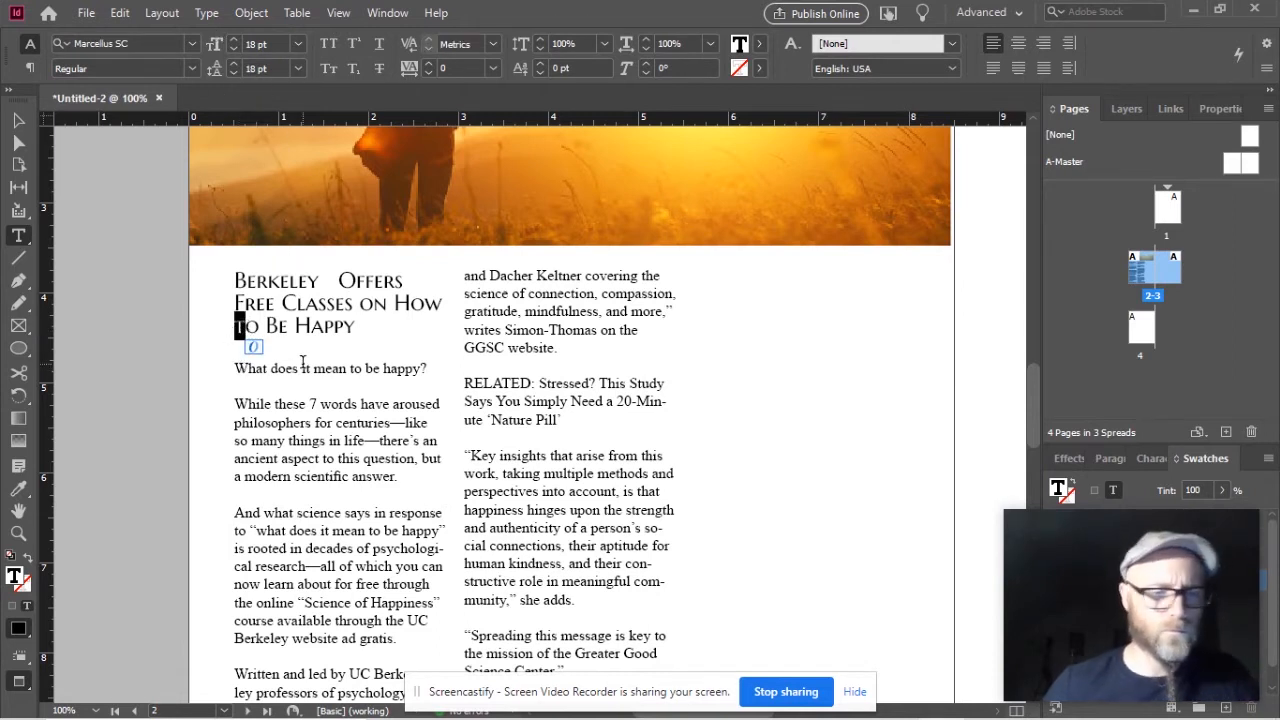
pyautogui.press('Delete')
pyautogui.write('T')
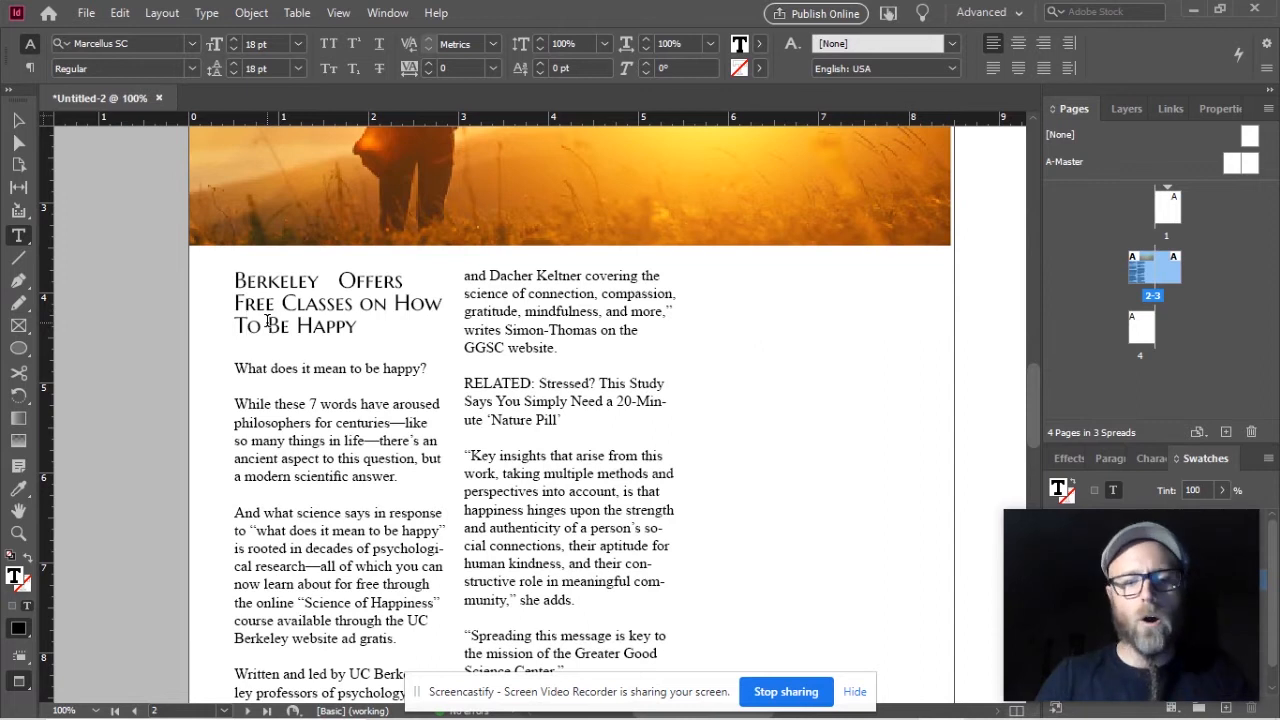
pyautogui.press('BackSpace')
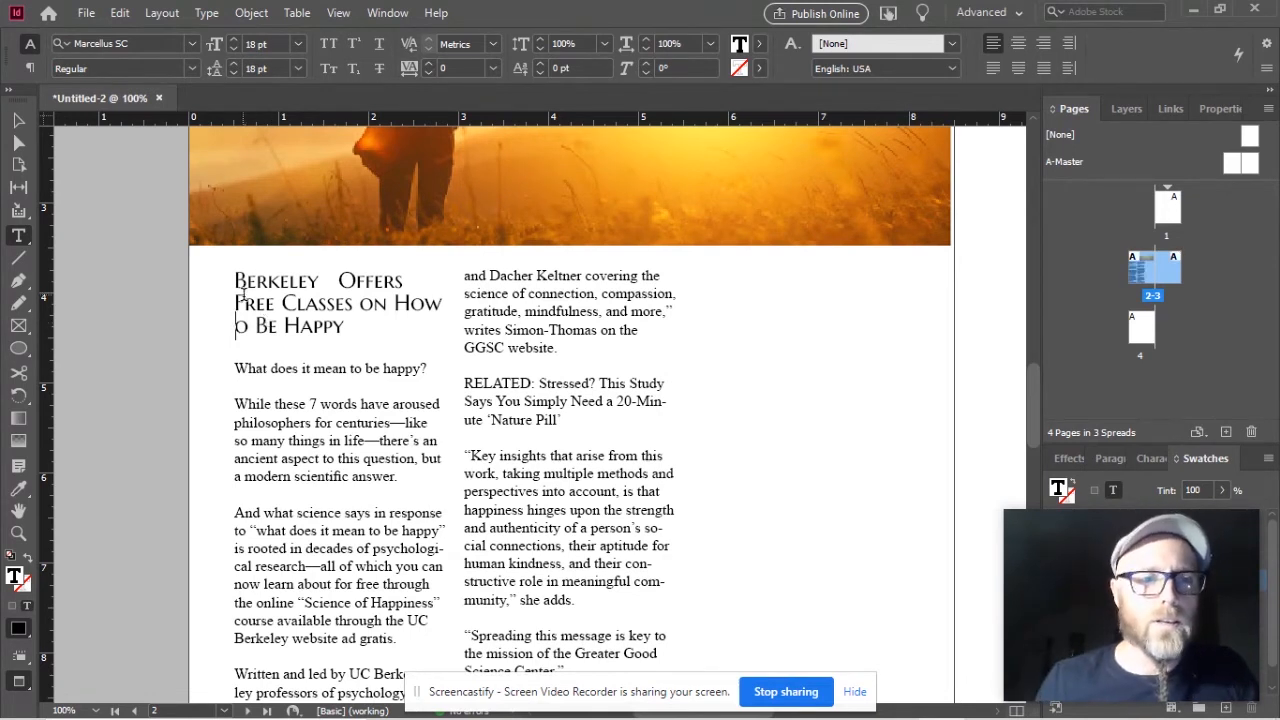
# - Change the whole headline's font to Open Sans
pyautogui.moveTo(257, 281); pyautogui.dragTo(289, 281)
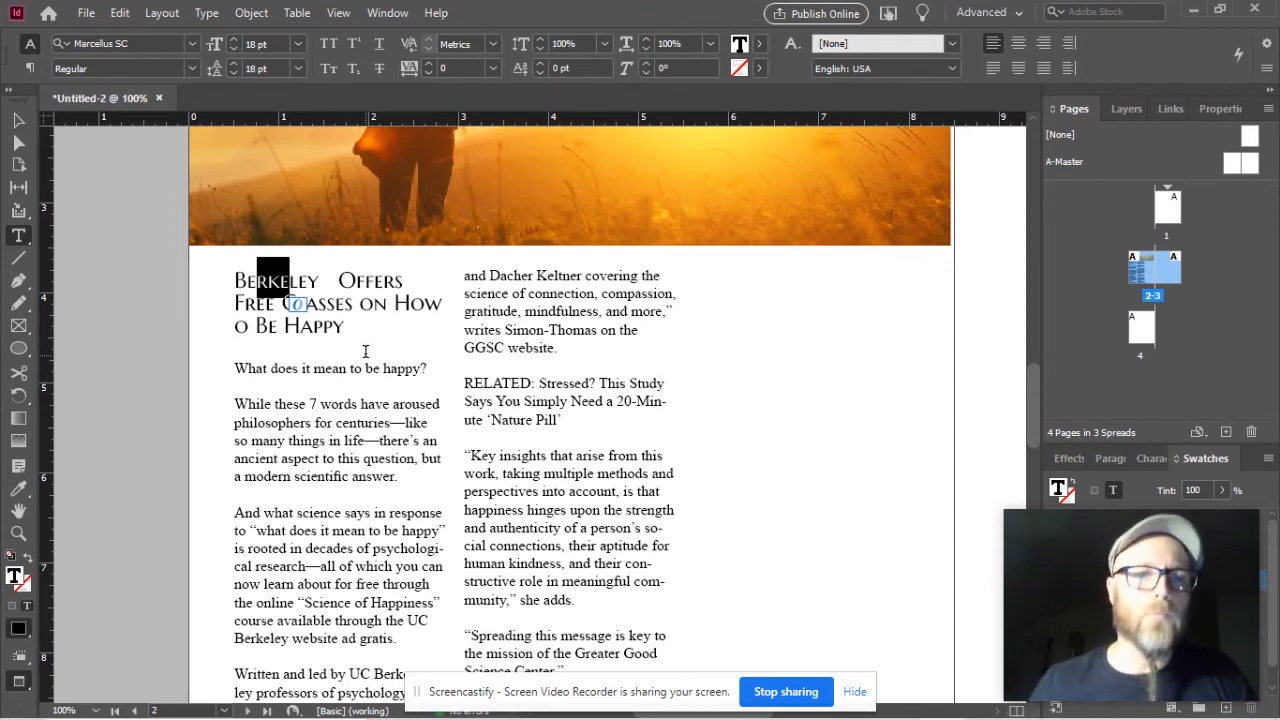
pyautogui.click(343, 320)
pyautogui.tripleClick(343, 320)
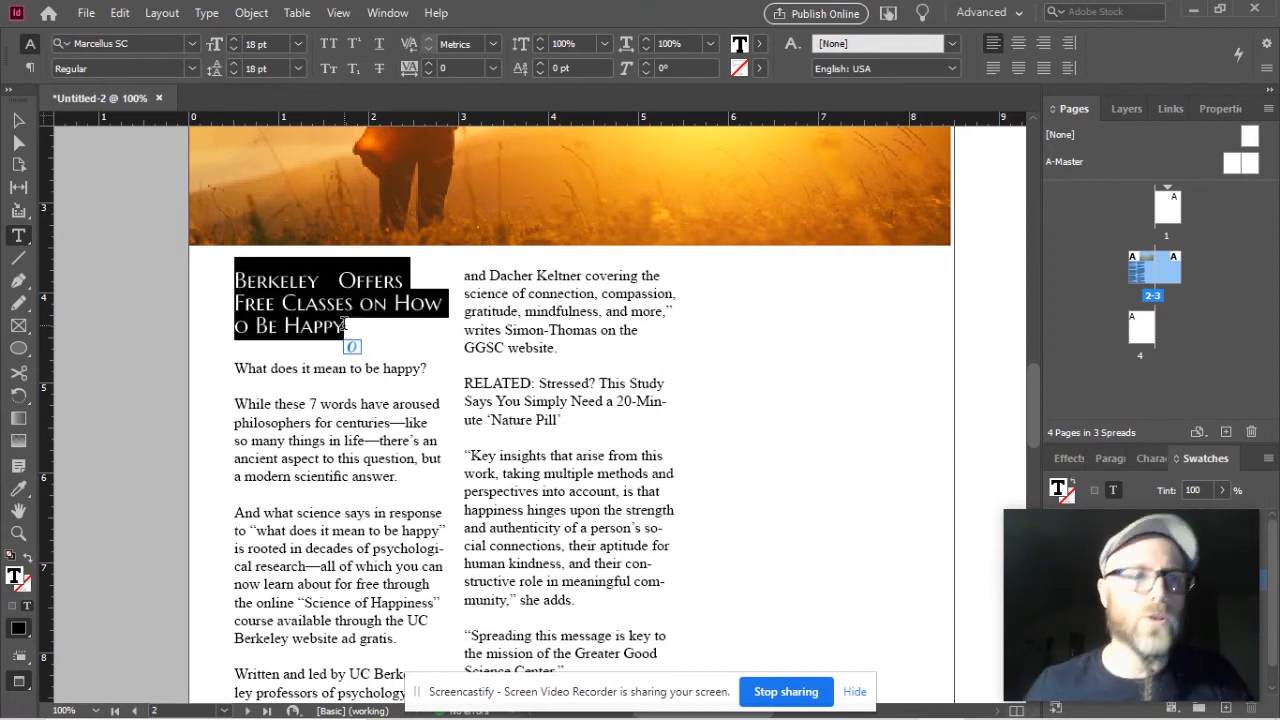
pyautogui.click(191, 68)
pyautogui.click(191, 43)
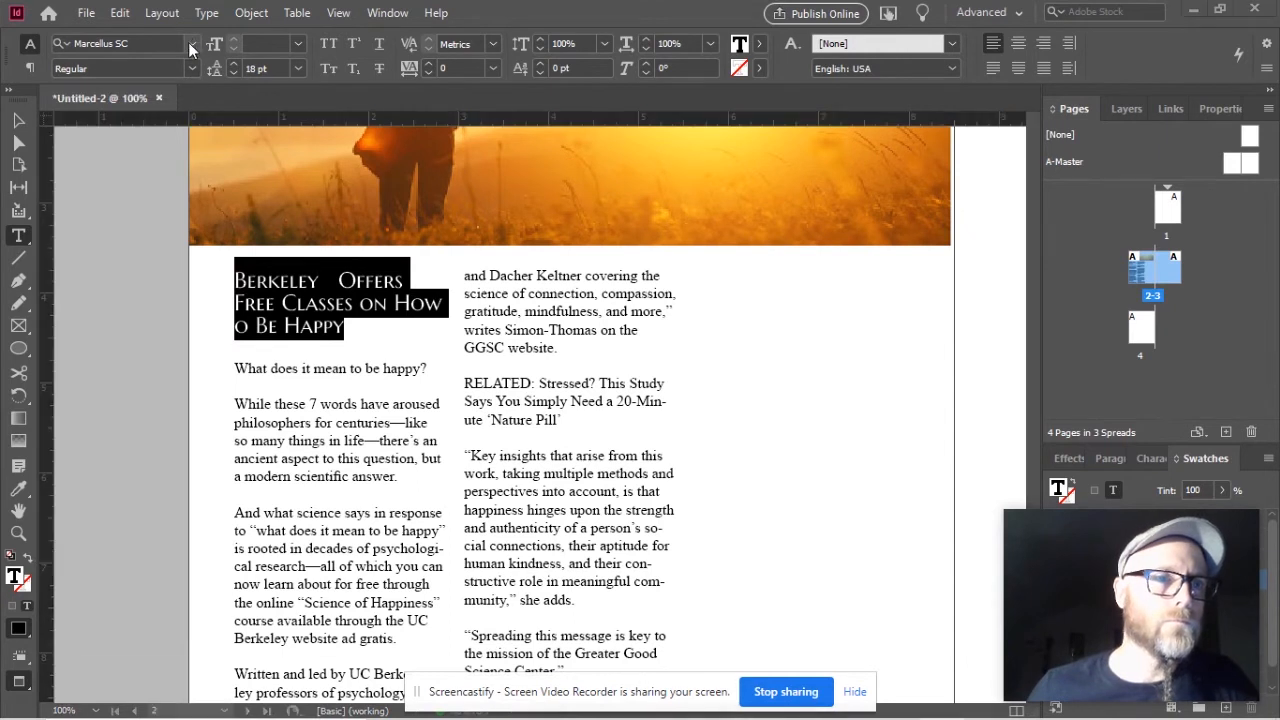
pyautogui.click(188, 42)
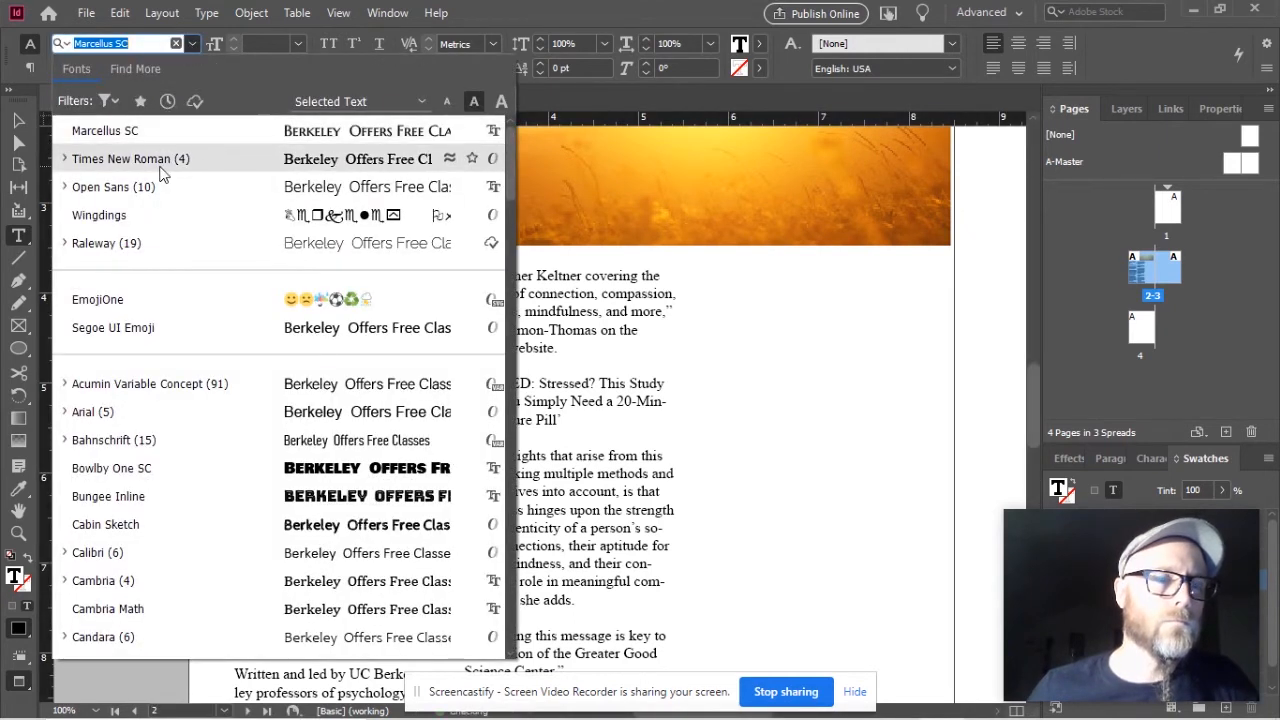
pyautogui.click(119, 196)
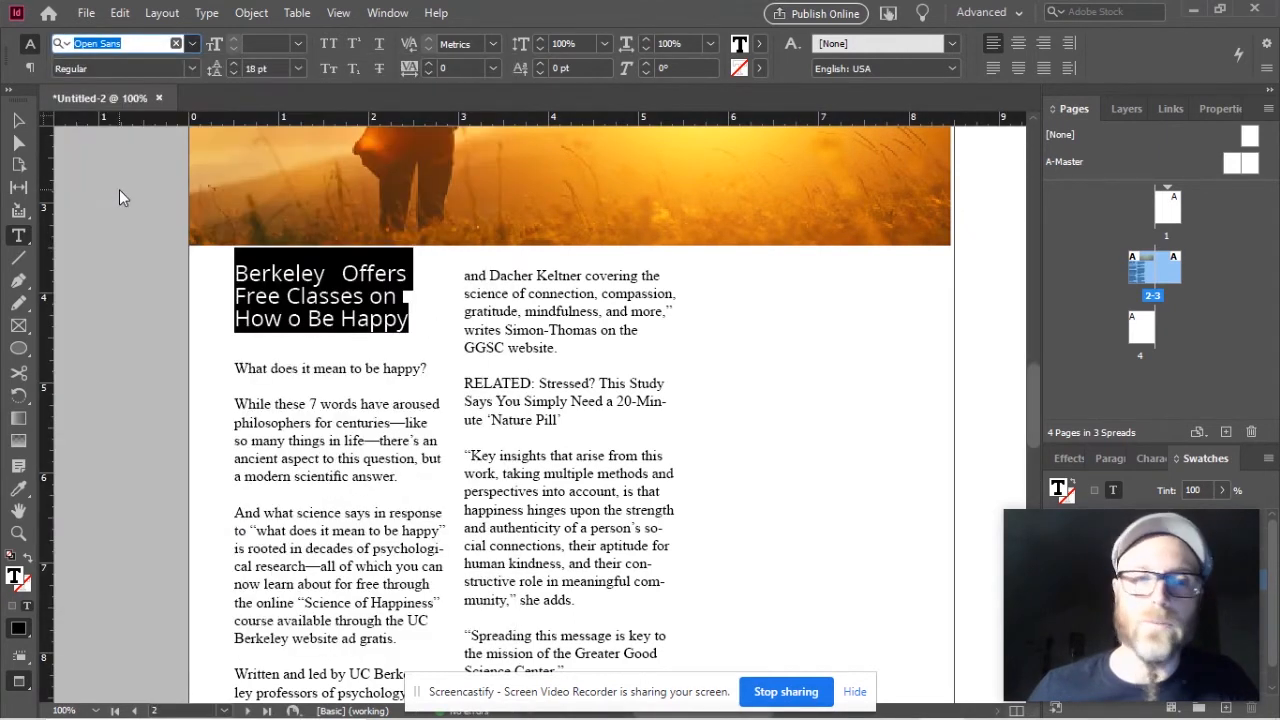
pyautogui.click(410, 320)
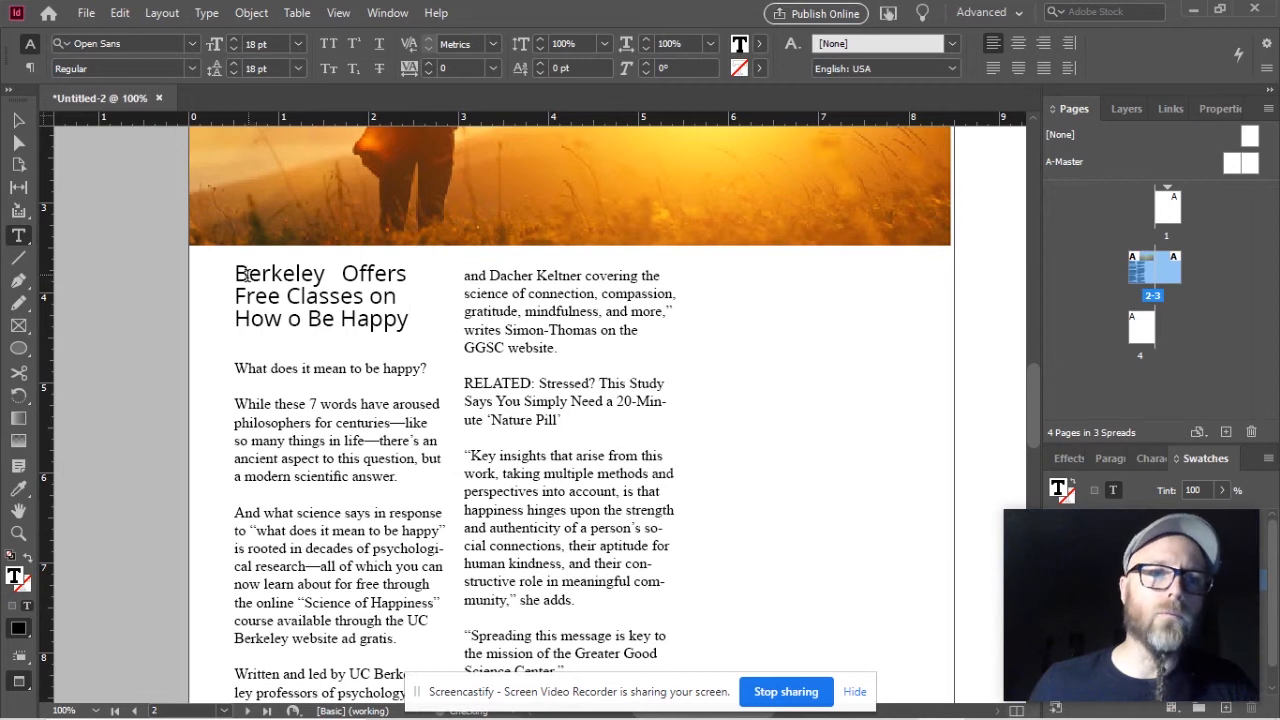
# - Replace the whole headline with the all-caps text "BERKELEY OFFERS FREE CLASSES"
pyautogui.moveTo(234, 275); pyautogui.dragTo(420, 337)
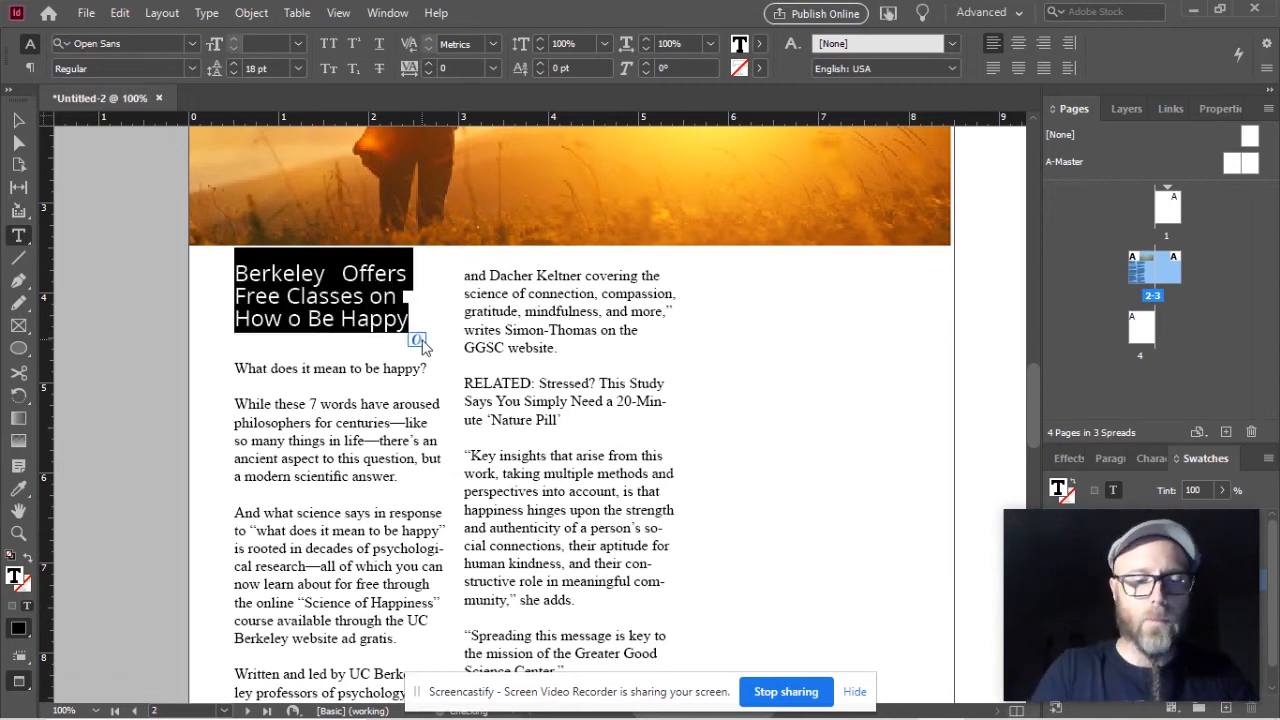
pyautogui.write('BERKELEY ')
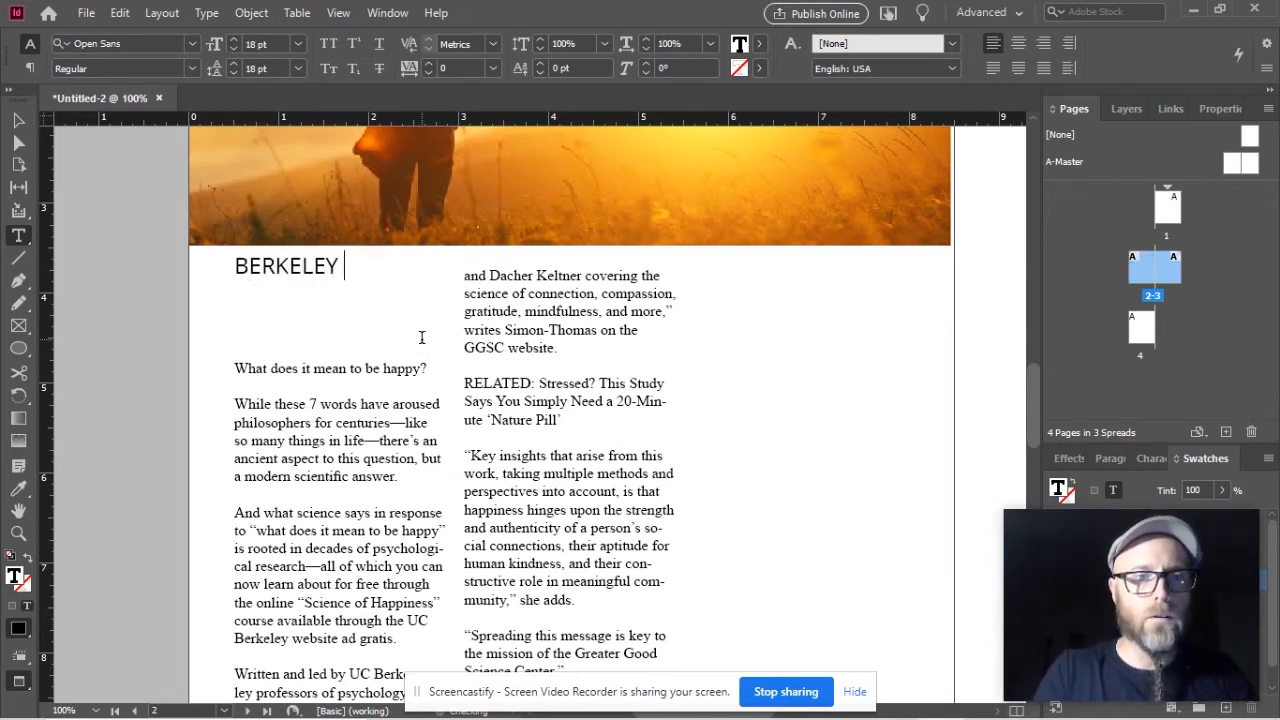
pyautogui.write('OFFERS FREE ')
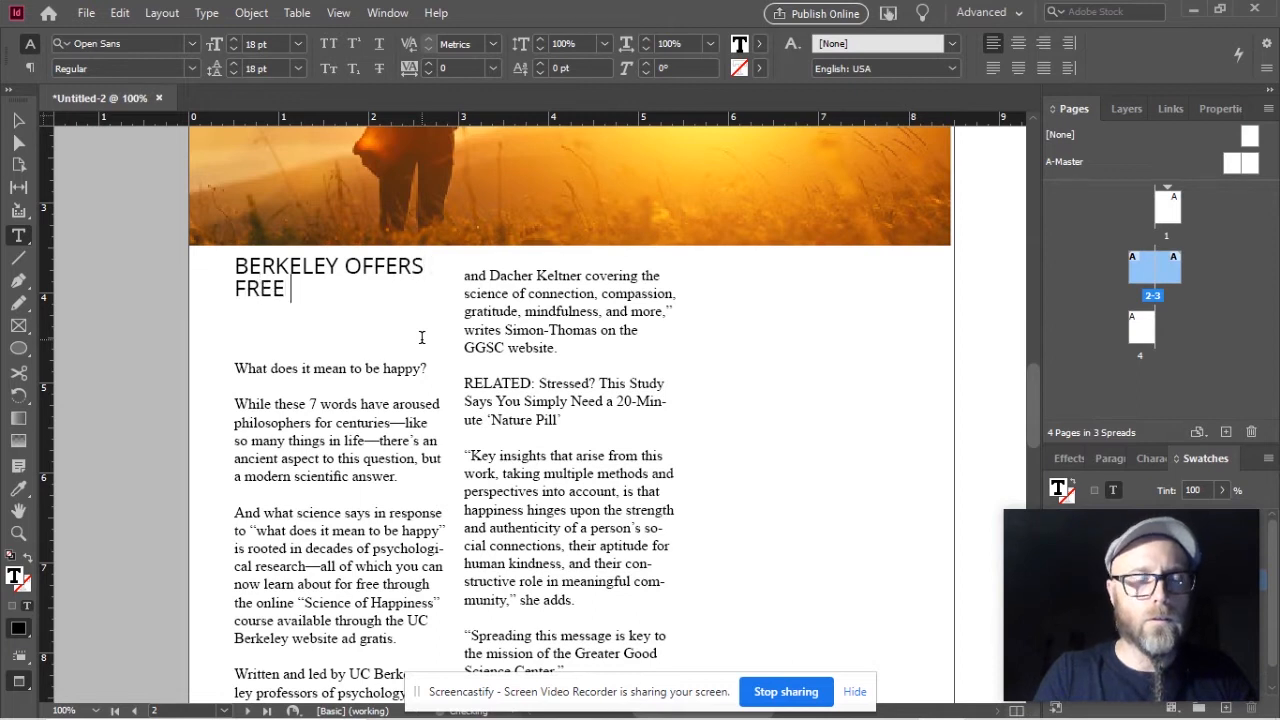
pyautogui.write('CLASSES')
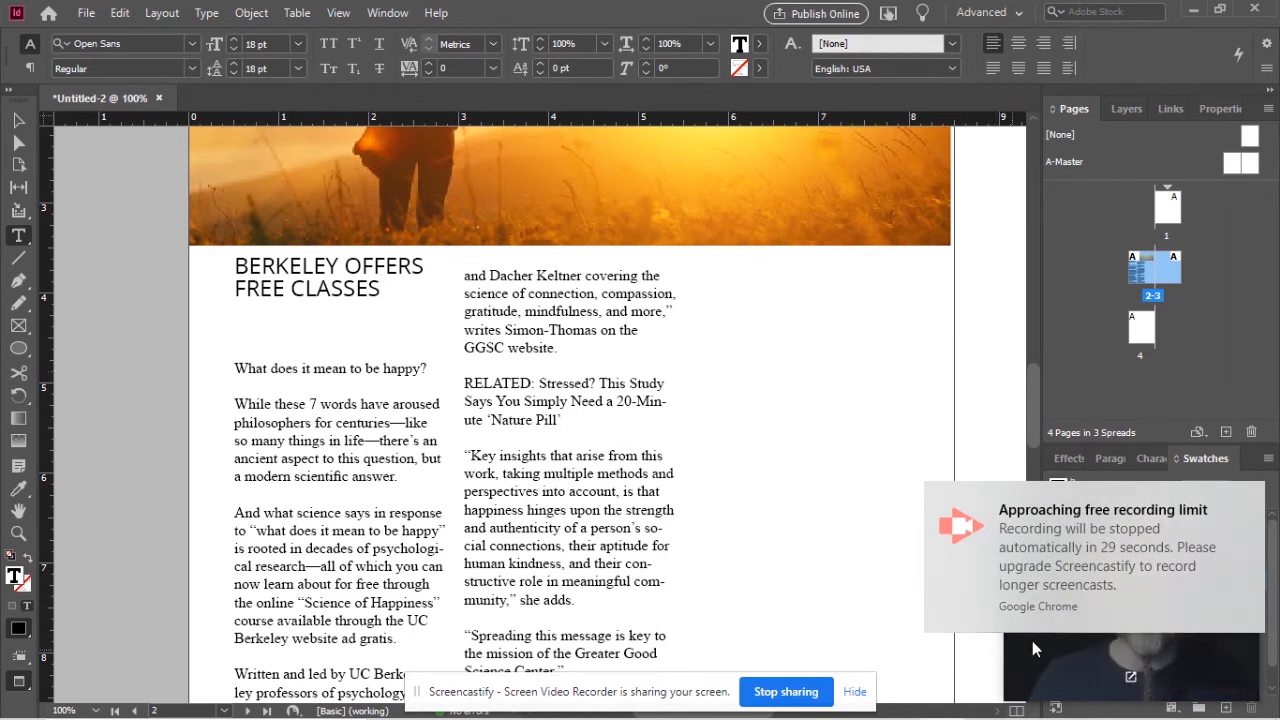
pyautogui.moveTo(1042, 644); pyautogui.dragTo(1041, 391)
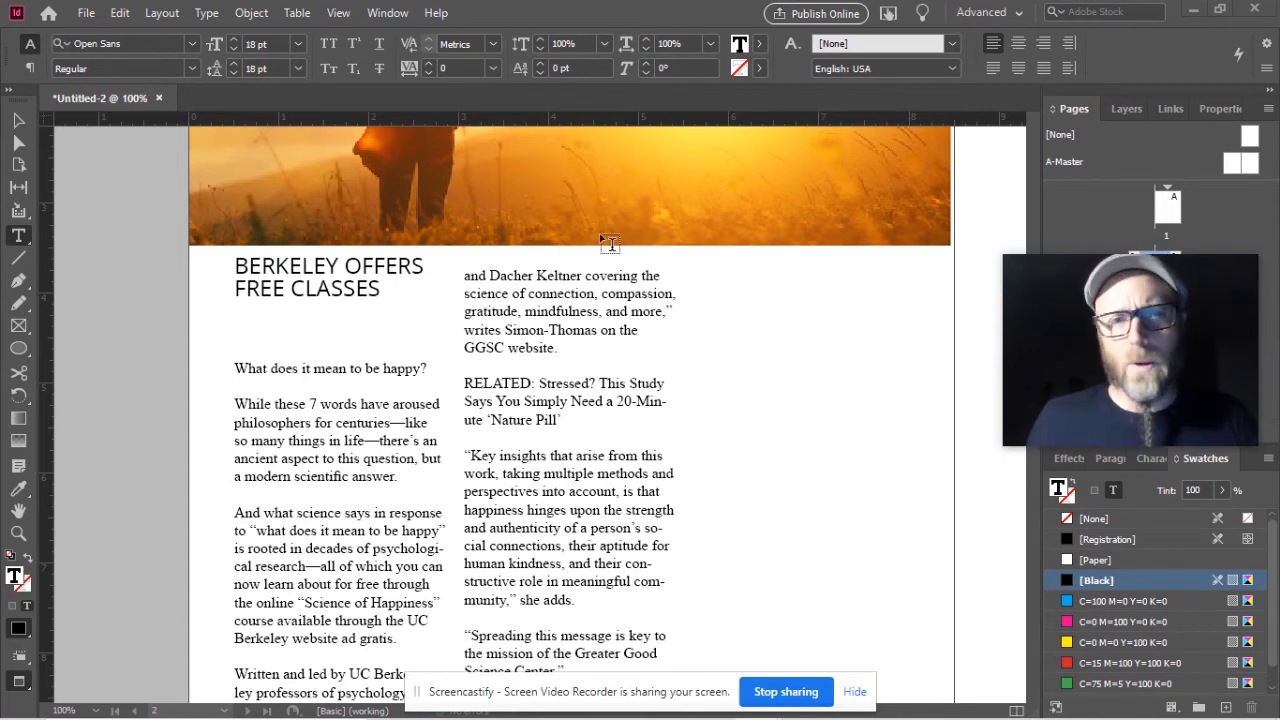
# - Change the whole headline's font to Marcellus SC
pyautogui.moveTo(386, 292); pyautogui.dragTo(231, 262)
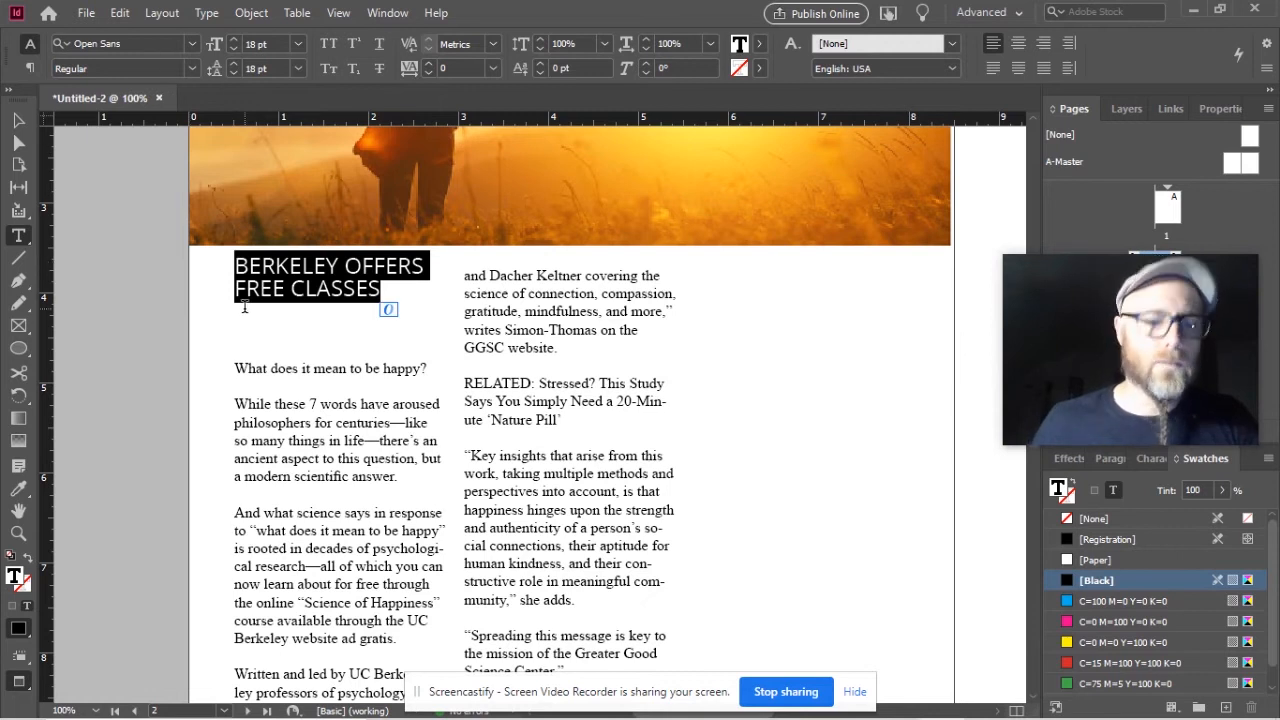
pyautogui.click(191, 70)
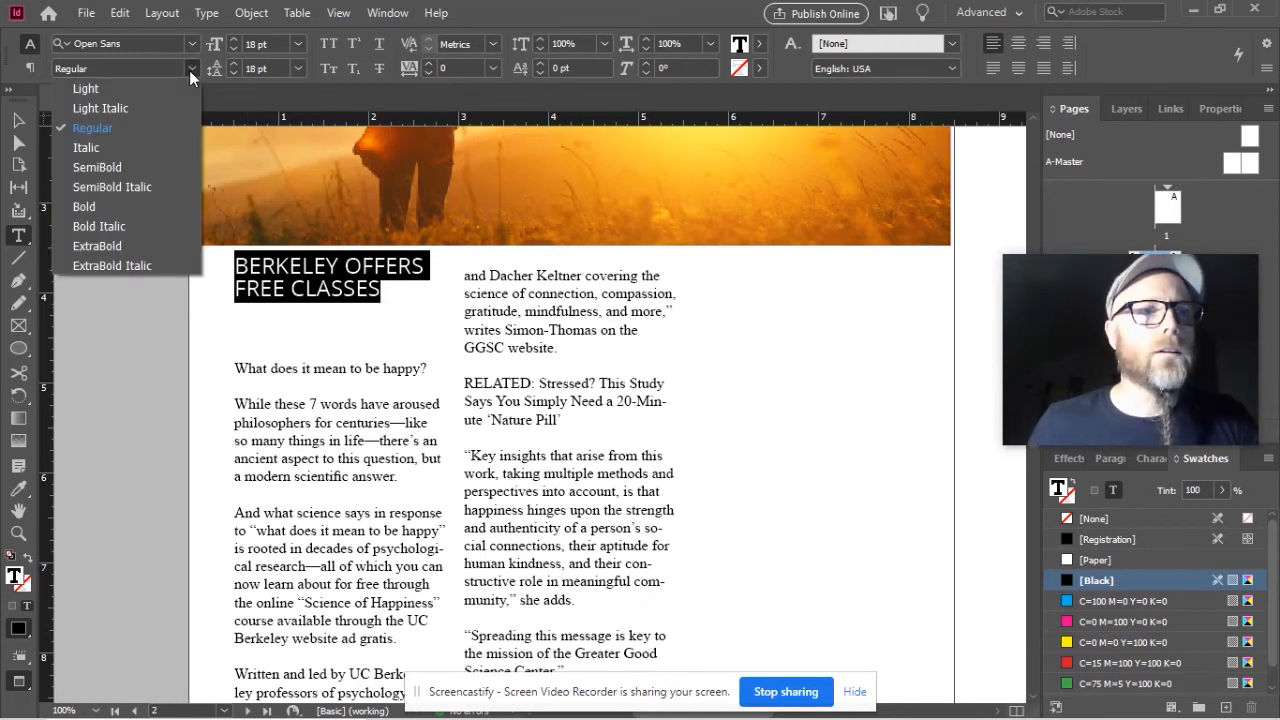
pyautogui.click(195, 42)
pyautogui.click(195, 42)
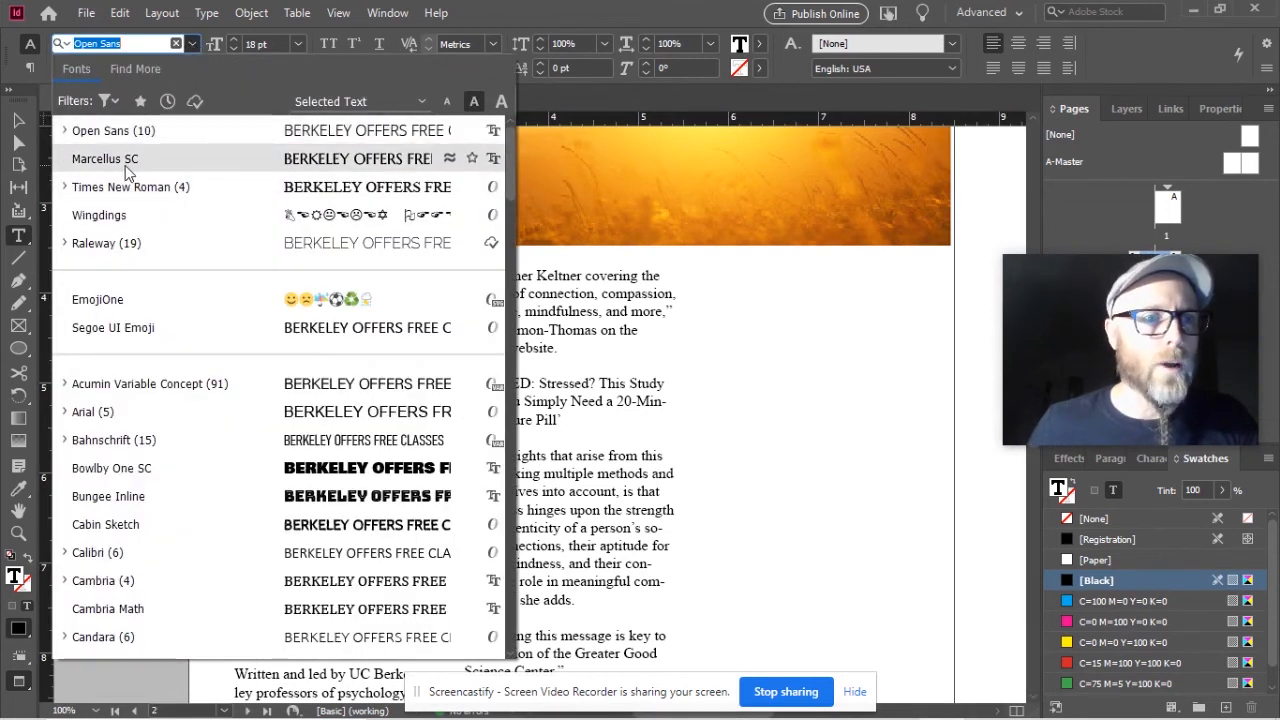
pyautogui.click(125, 165)
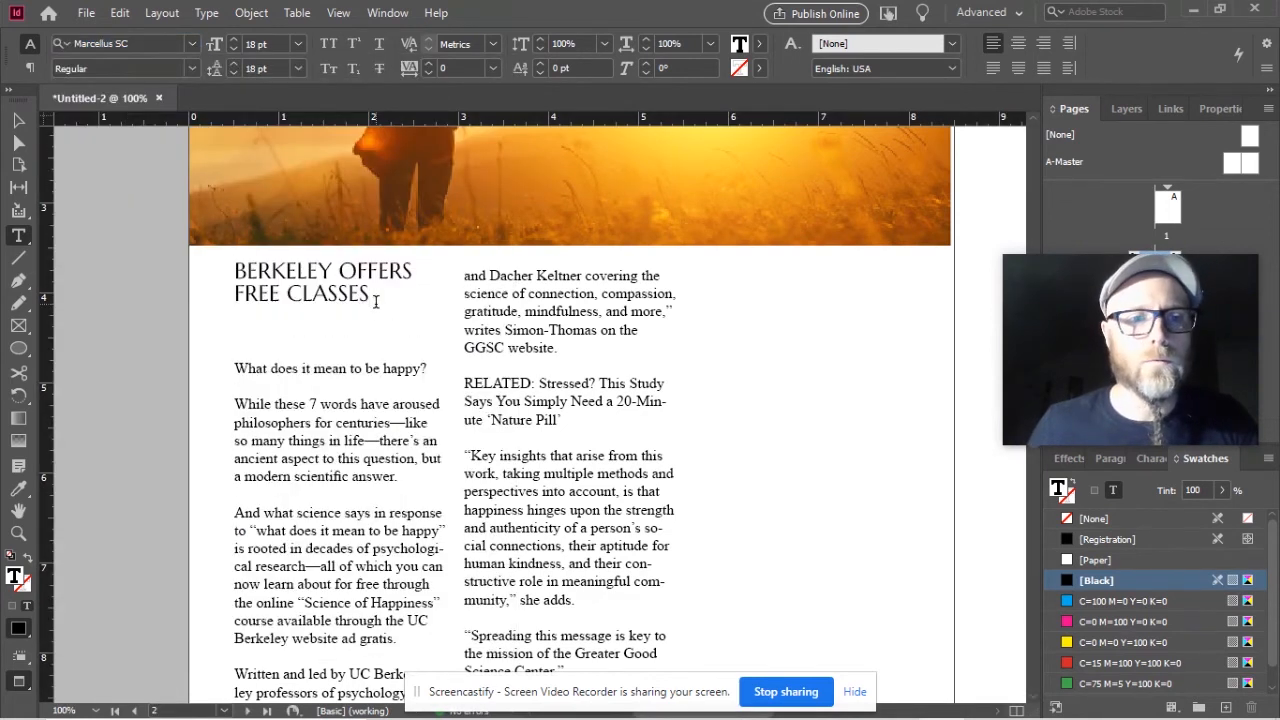
# - Retype the headline after its initial "B" in mixed case so it reads "Berkeley Offers Free Classes"
pyautogui.moveTo(247, 268); pyautogui.dragTo(382, 290)
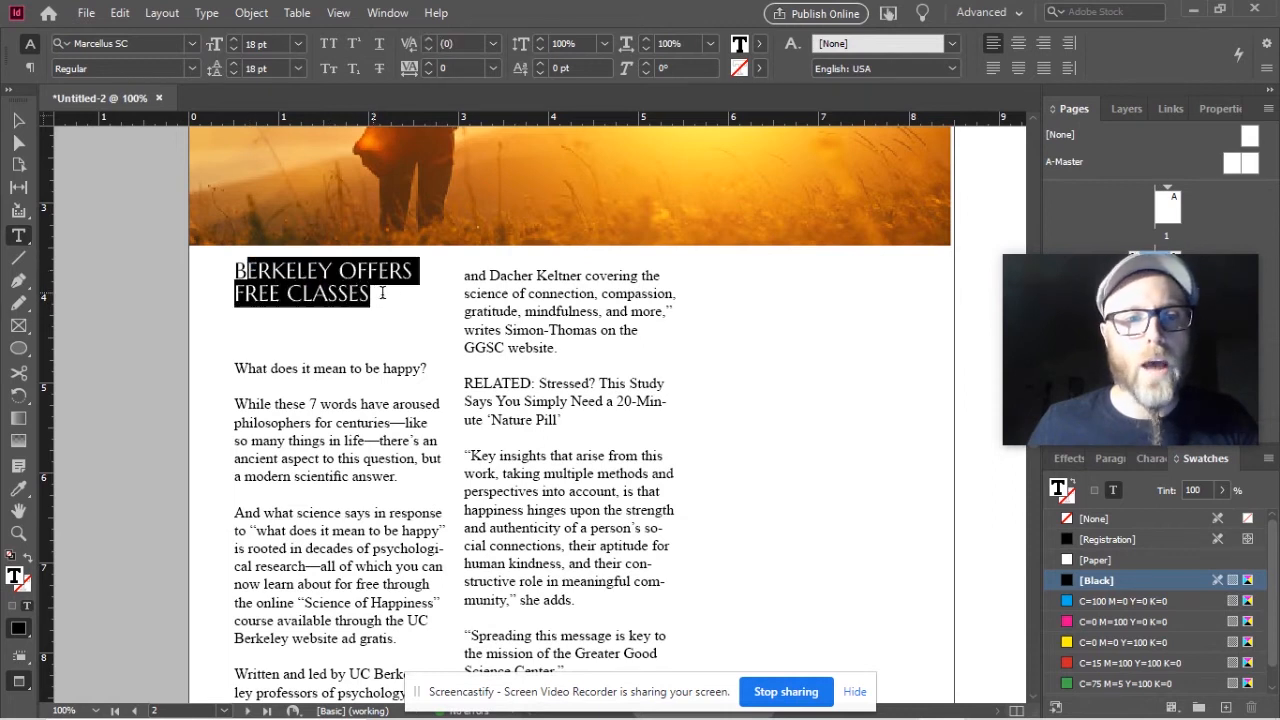
pyautogui.write('erkeley')
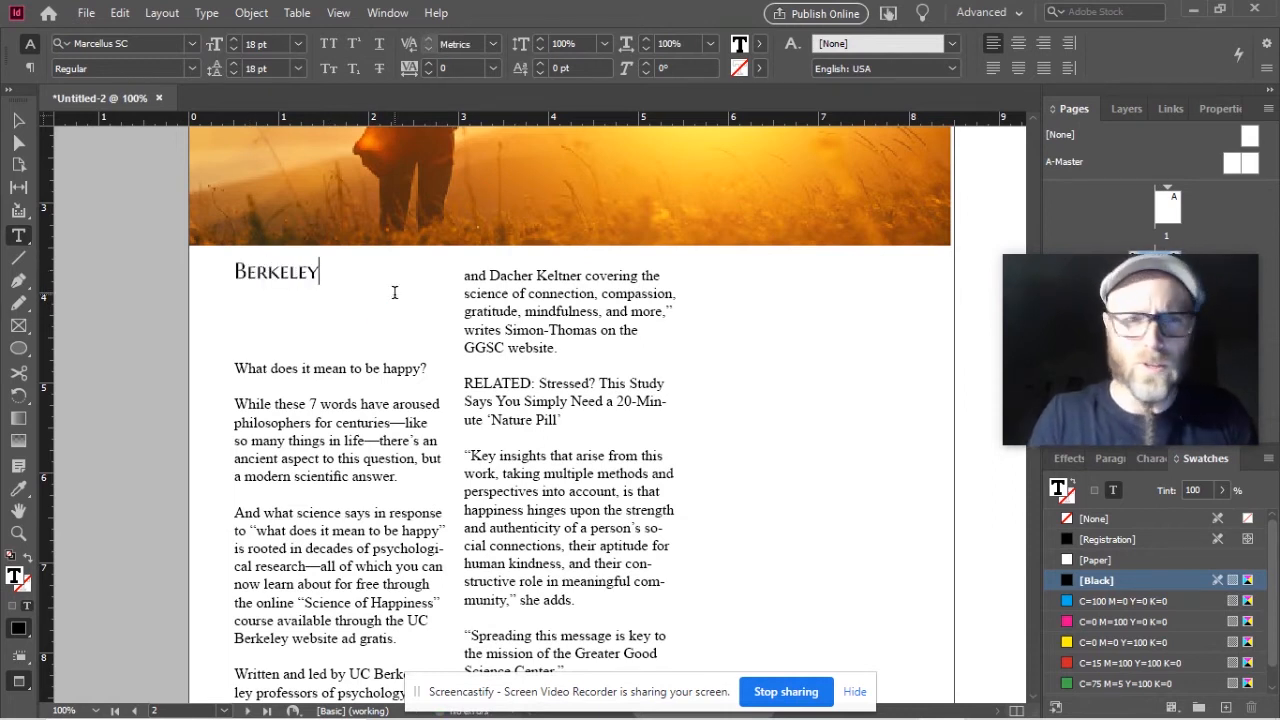
pyautogui.write(' Offers ')
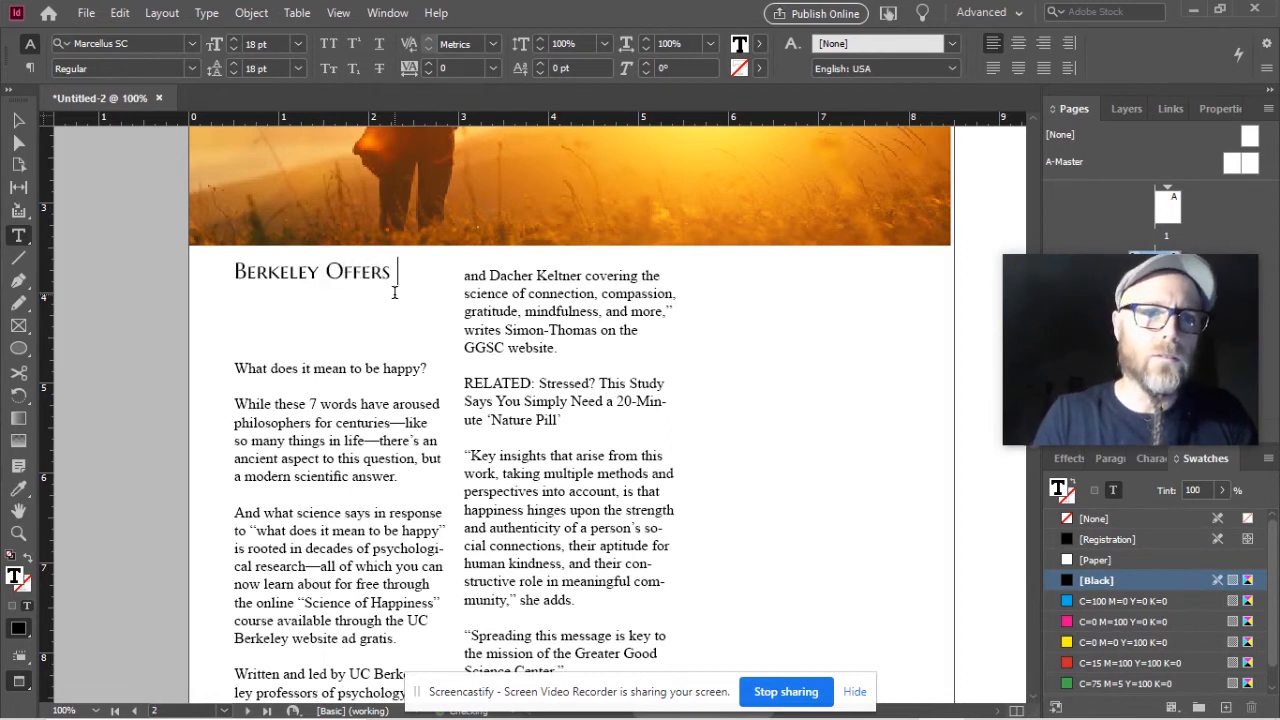
pyautogui.write('Free Classes')
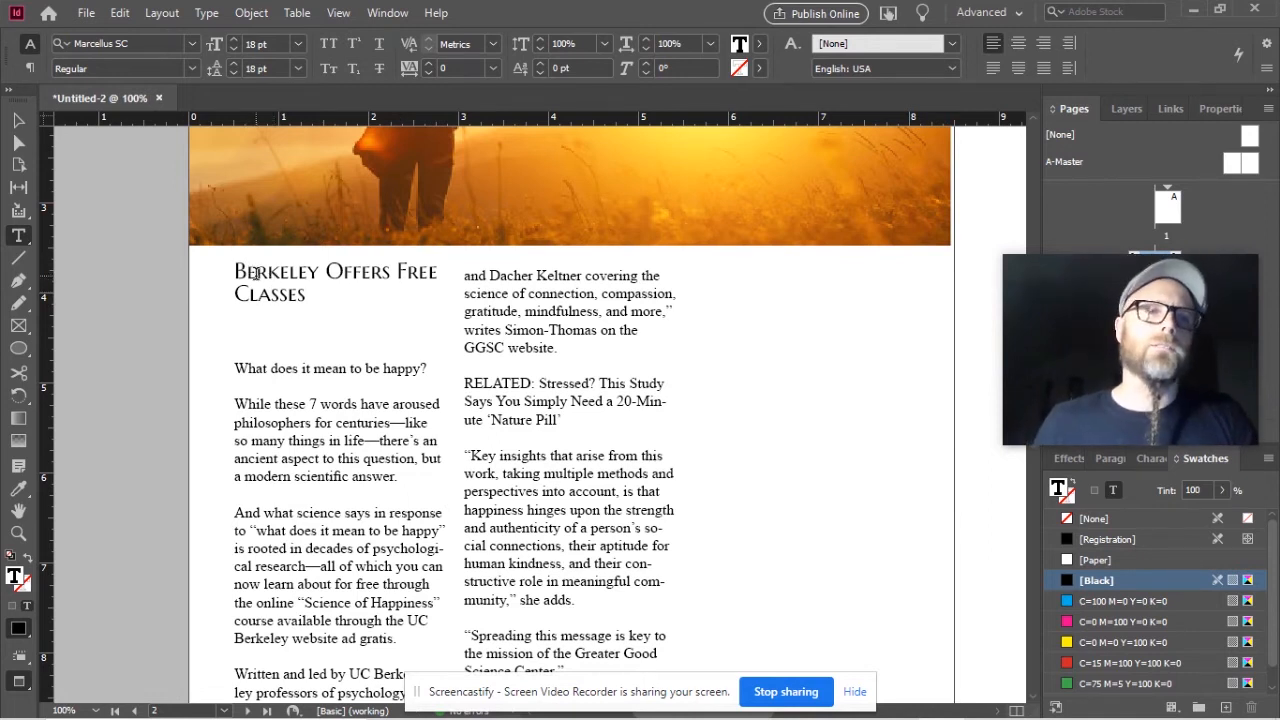
# - Select the entire headline and set its font back to Open Sans
pyautogui.click(196, 42)
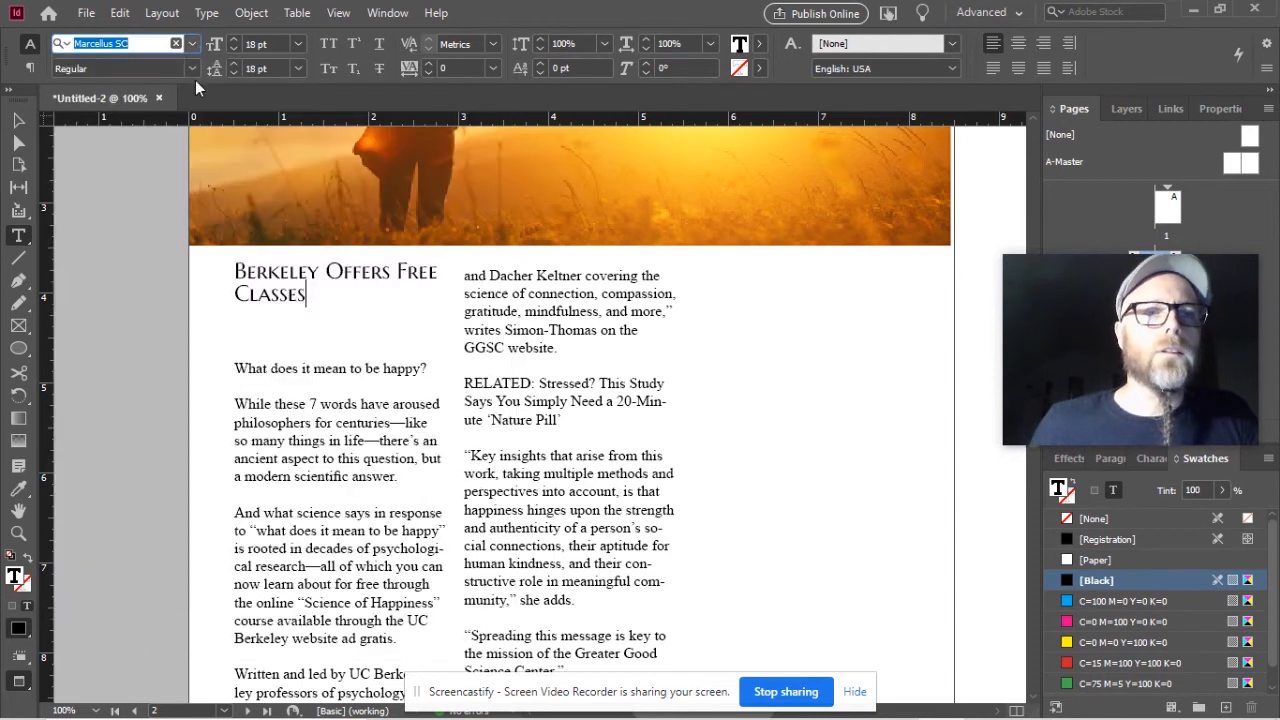
pyautogui.click(190, 44)
pyautogui.click(118, 151)
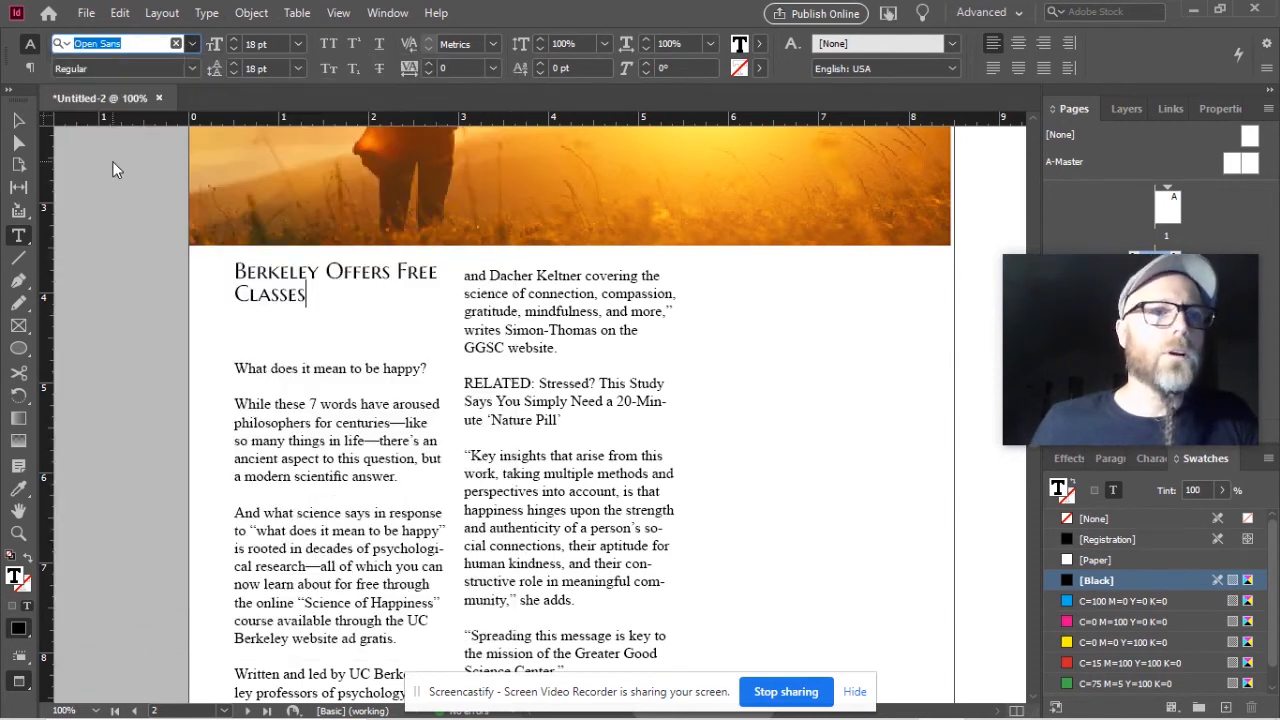
pyautogui.click(234, 294)
pyautogui.hotkey('ctrl', 'a')
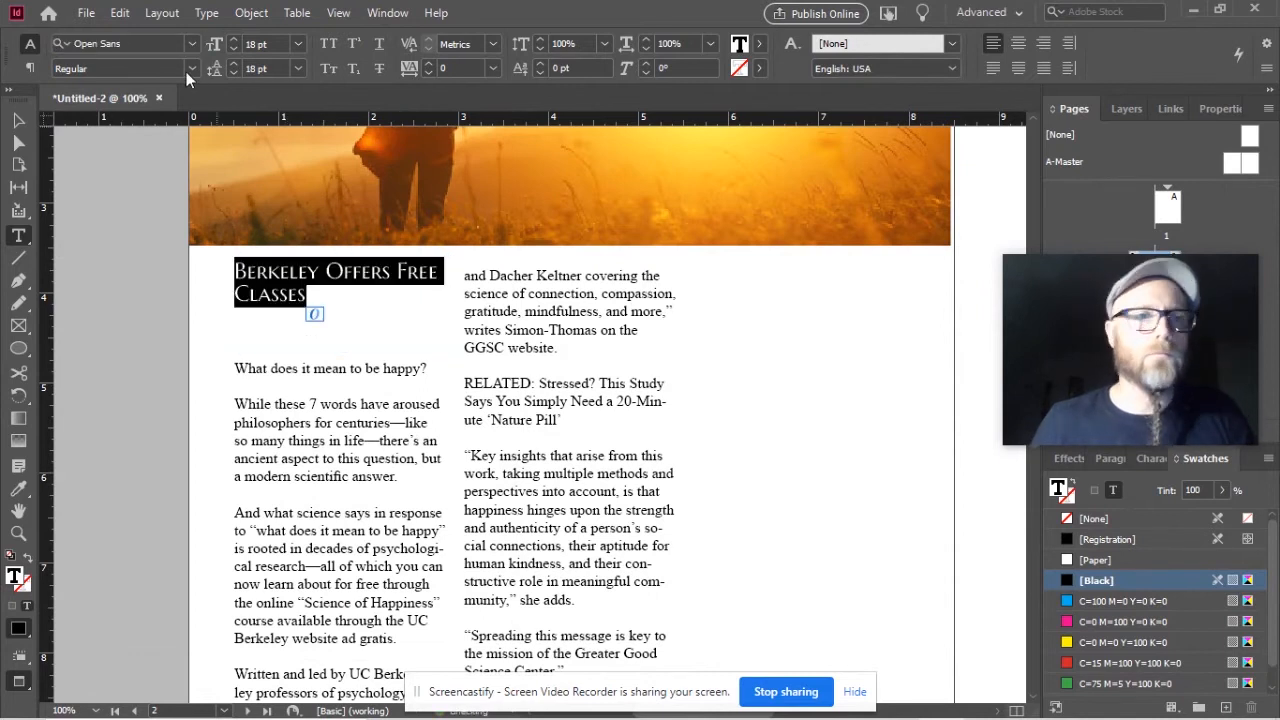
pyautogui.click(192, 43)
pyautogui.click(190, 43)
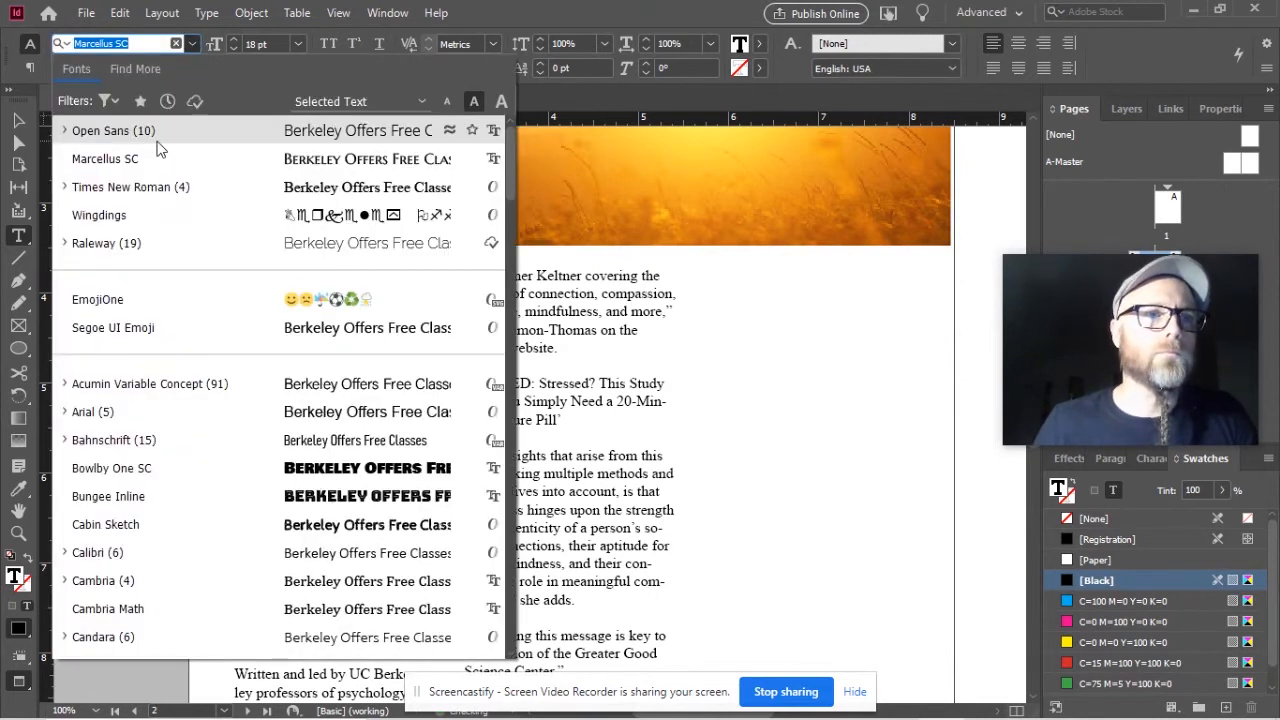
pyautogui.click(146, 121)
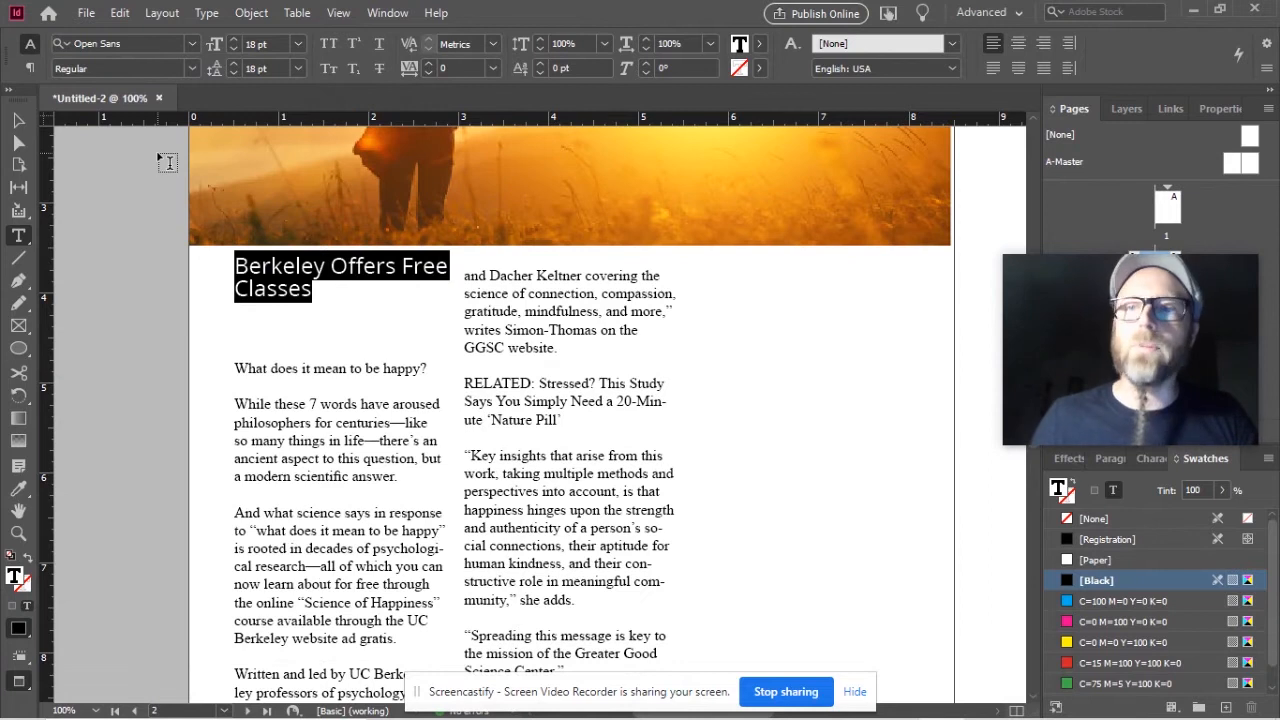
pyautogui.click(359, 295)
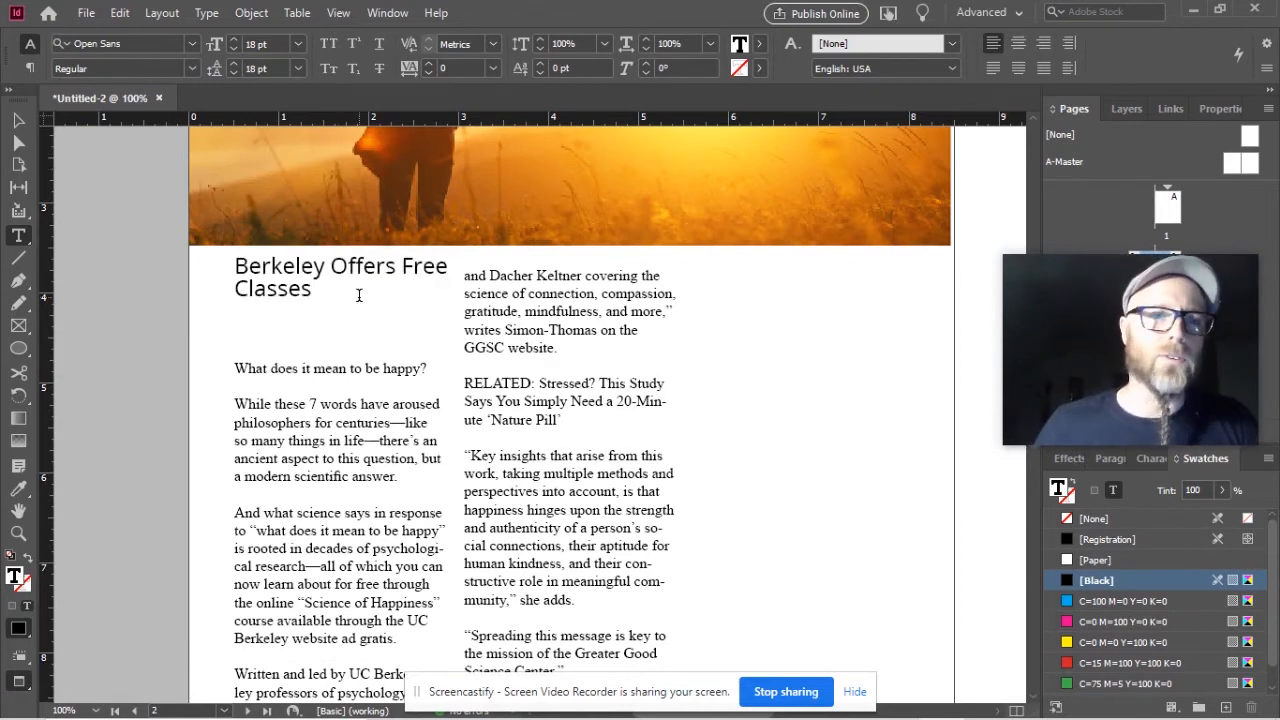
# - Try All Caps and Small Caps on the selected headline, removing each effect again
pyautogui.moveTo(320, 291); pyautogui.dragTo(236, 252)
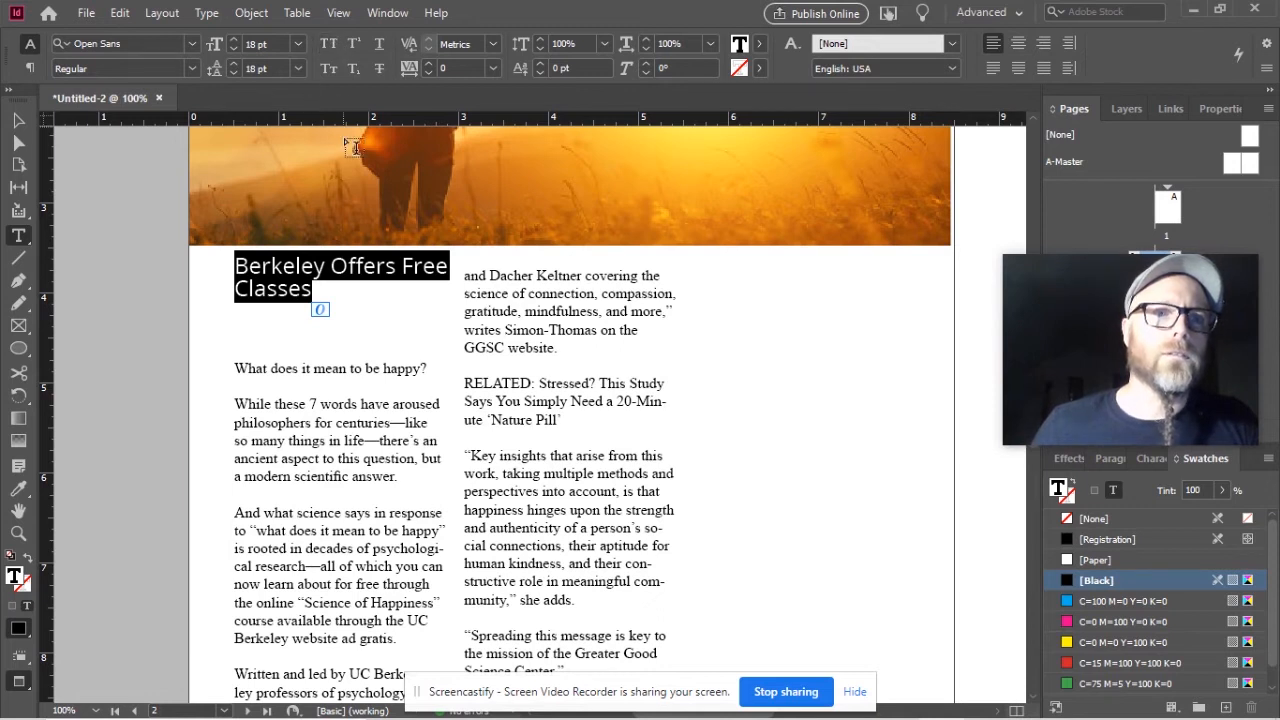
pyautogui.click(342, 330)
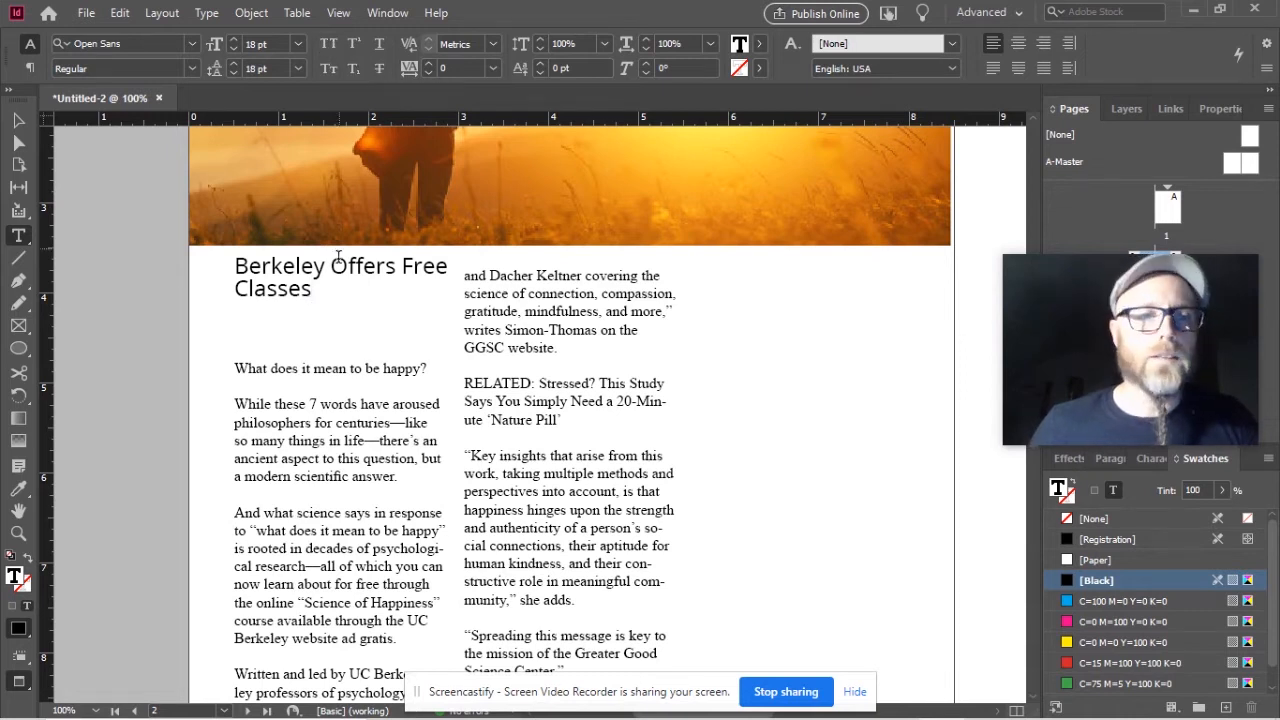
pyautogui.moveTo(327, 312); pyautogui.dragTo(226, 256)
pyautogui.click(329, 44)
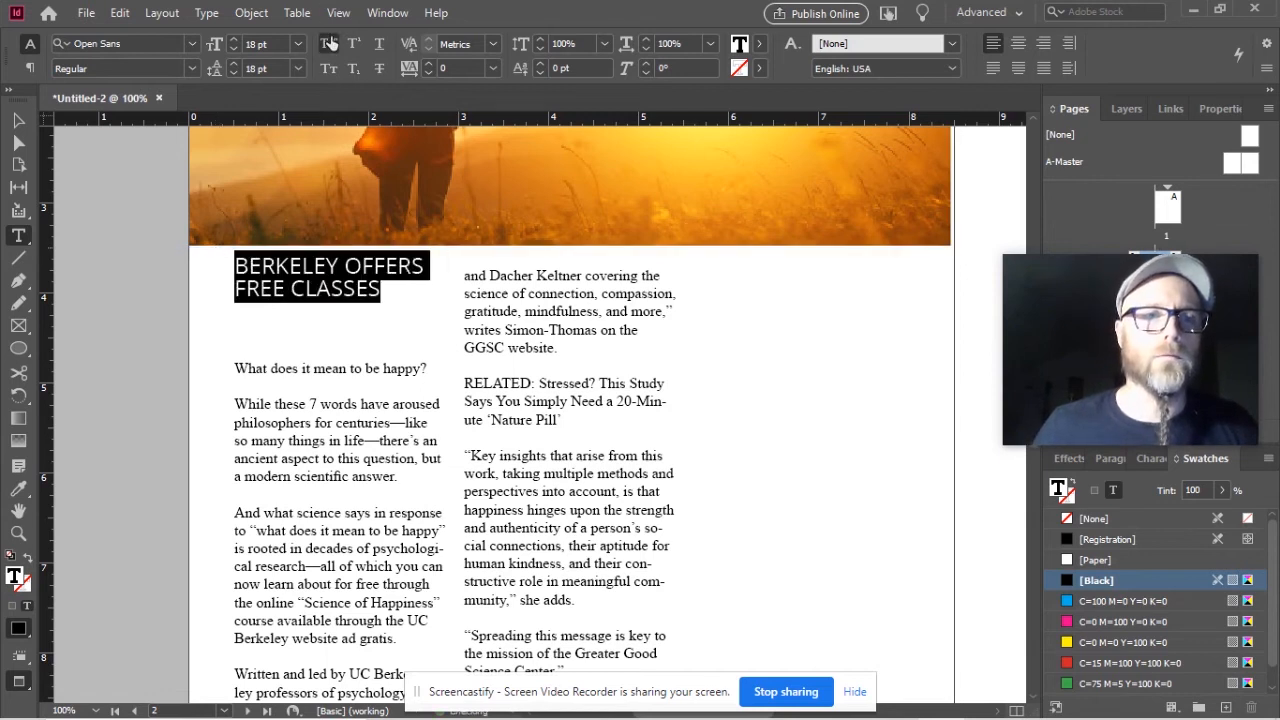
pyautogui.click(329, 44)
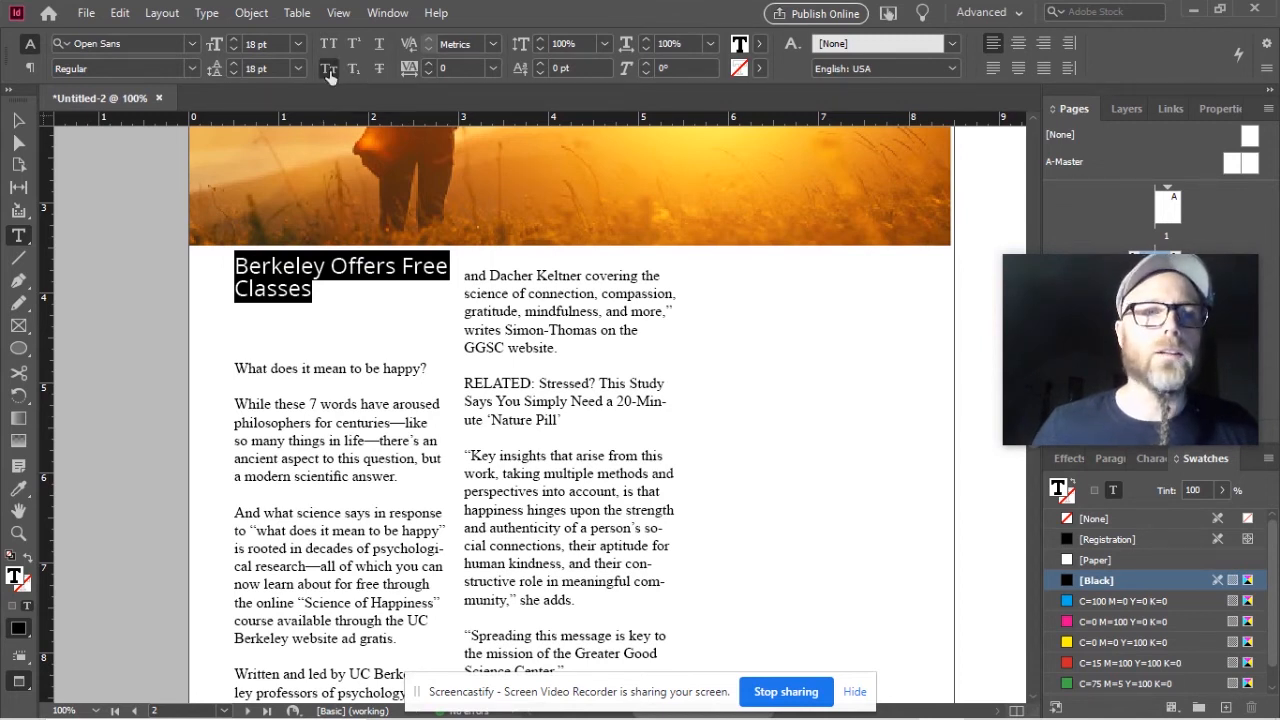
pyautogui.click(330, 70)
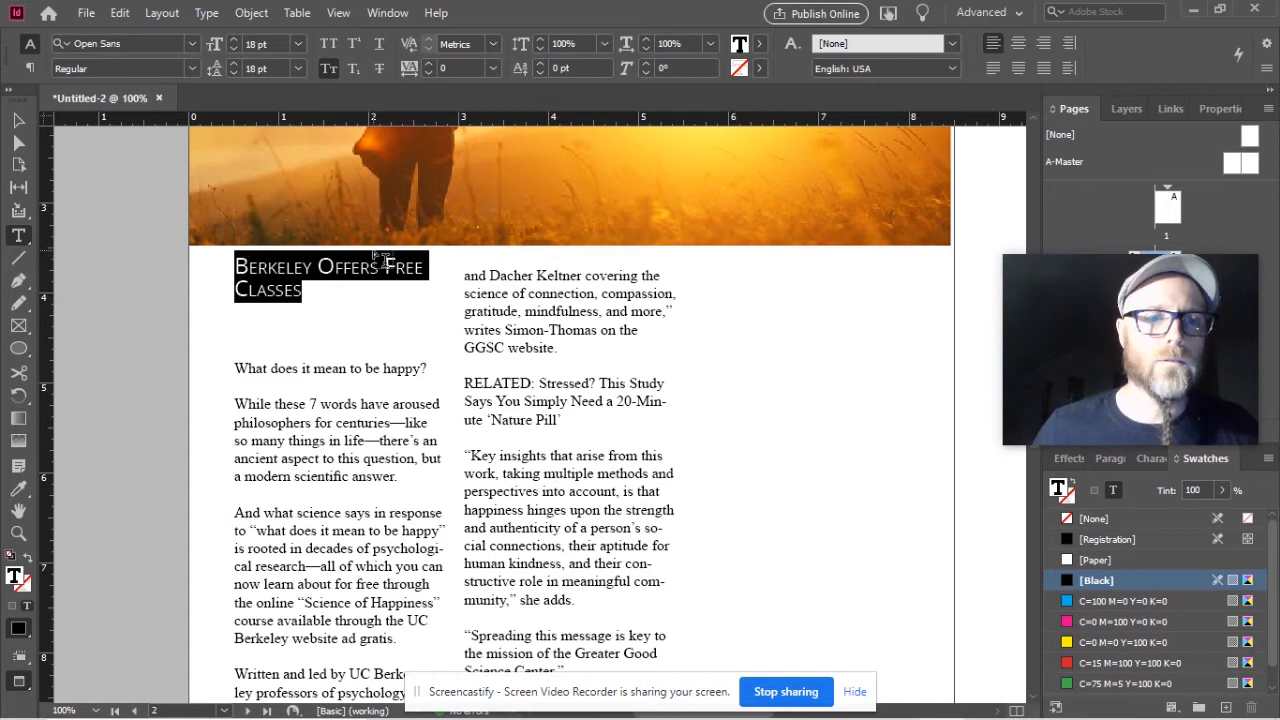
pyautogui.hotkey('ctrl', 'z')
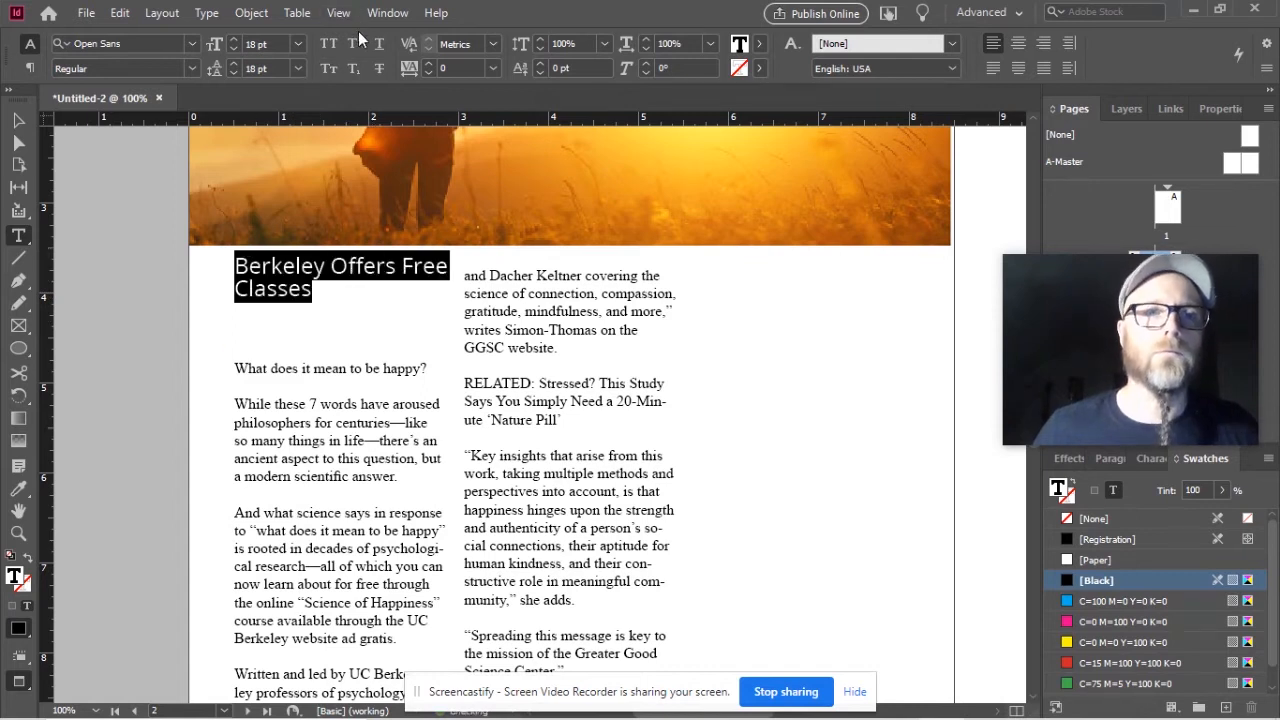
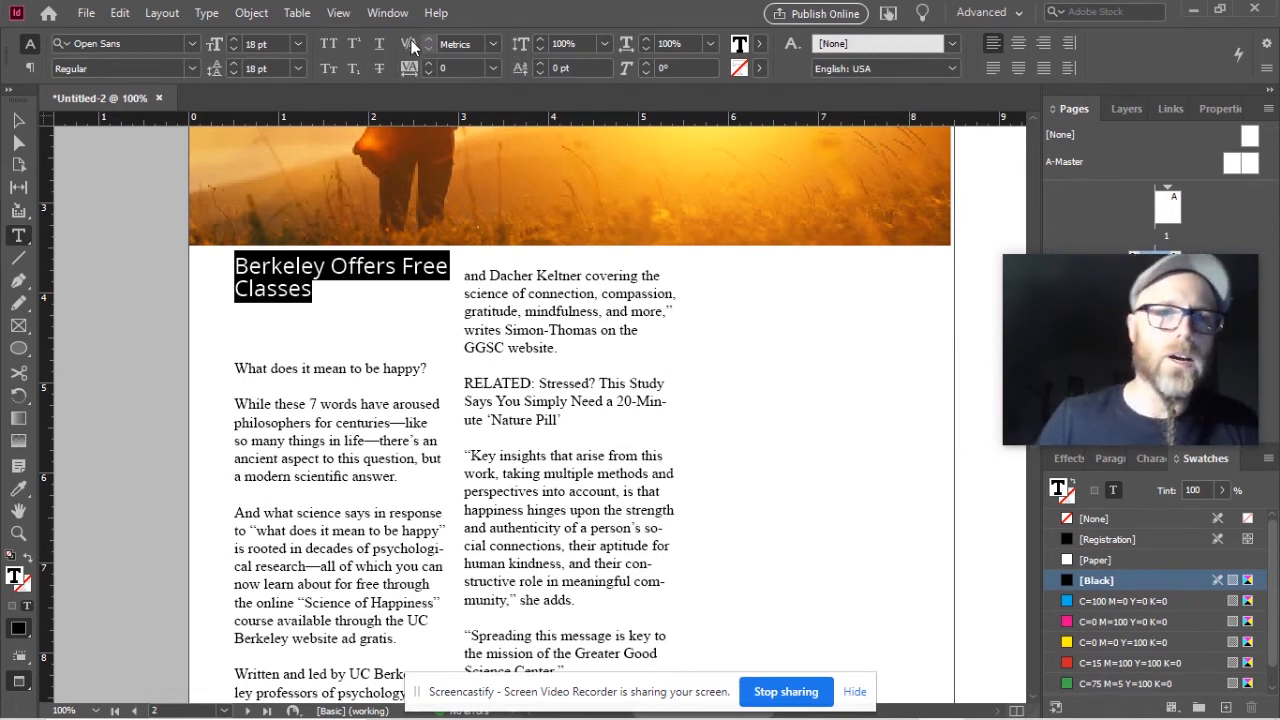
# - Set the kerning of the whole selected headline to 0
pyautogui.click(406, 40)
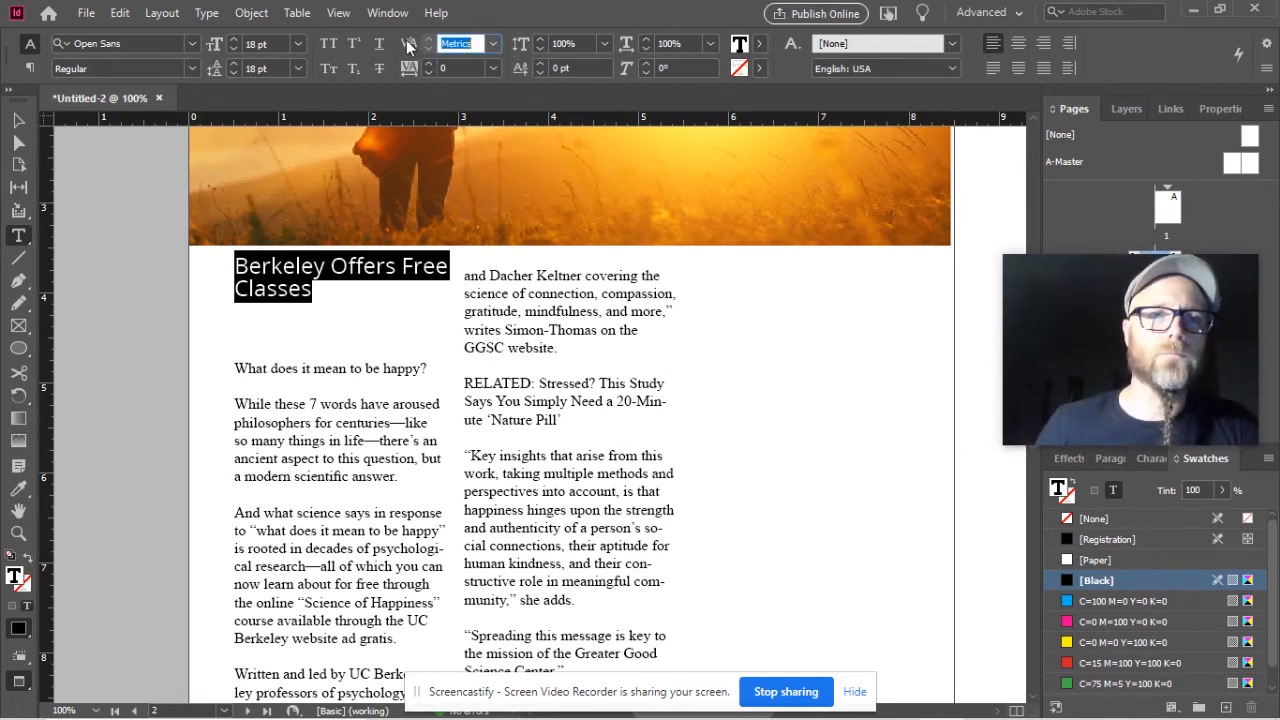
pyautogui.click(492, 44)
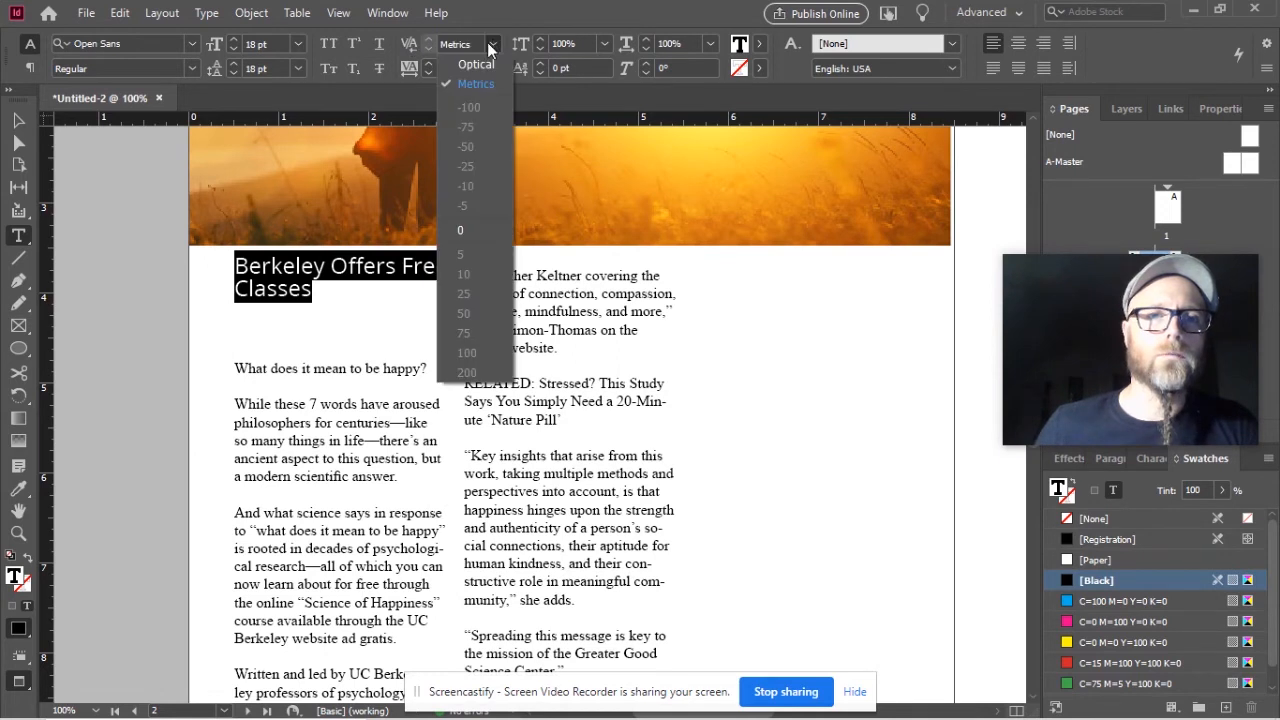
pyautogui.click(455, 232)
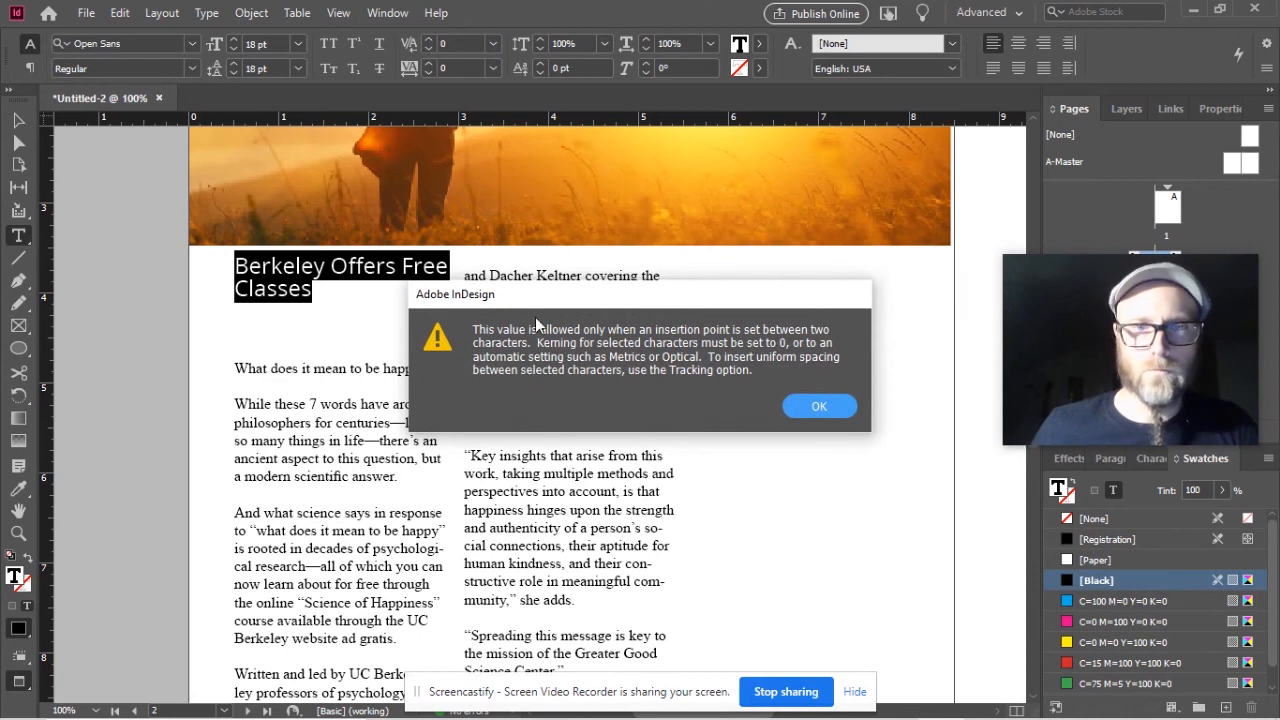
pyautogui.click(820, 406)
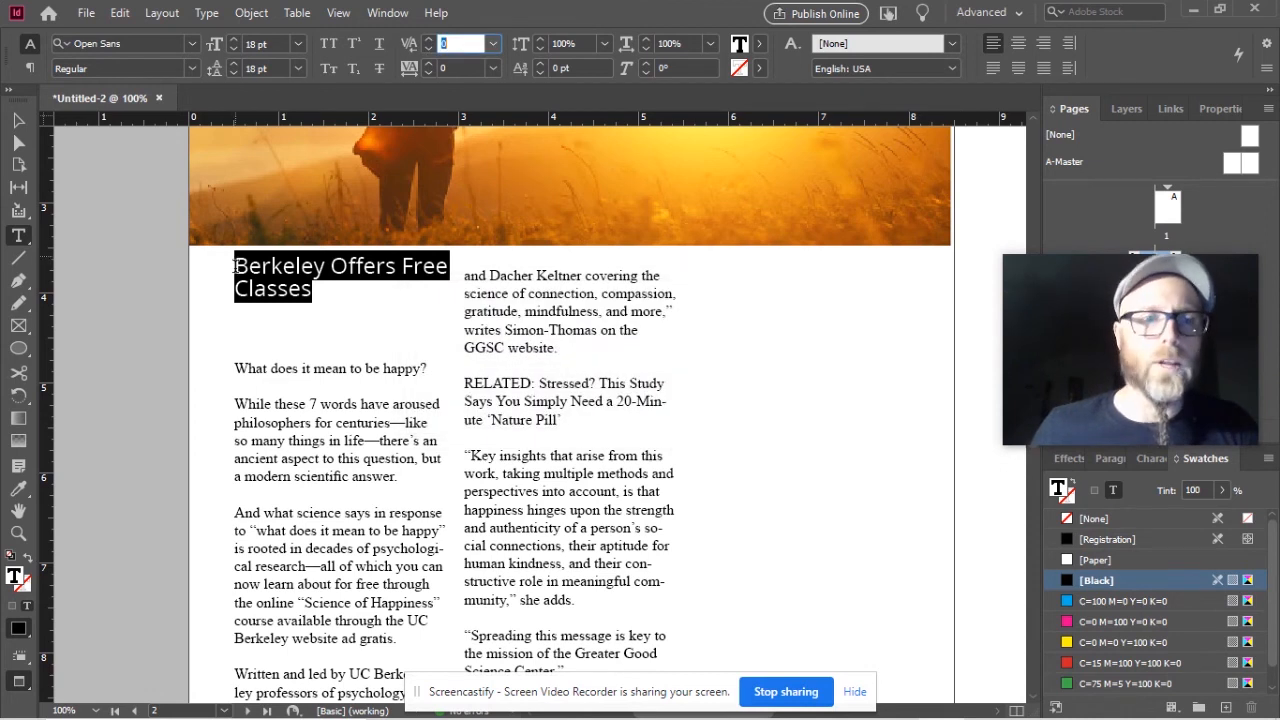
pyautogui.click(287, 292)
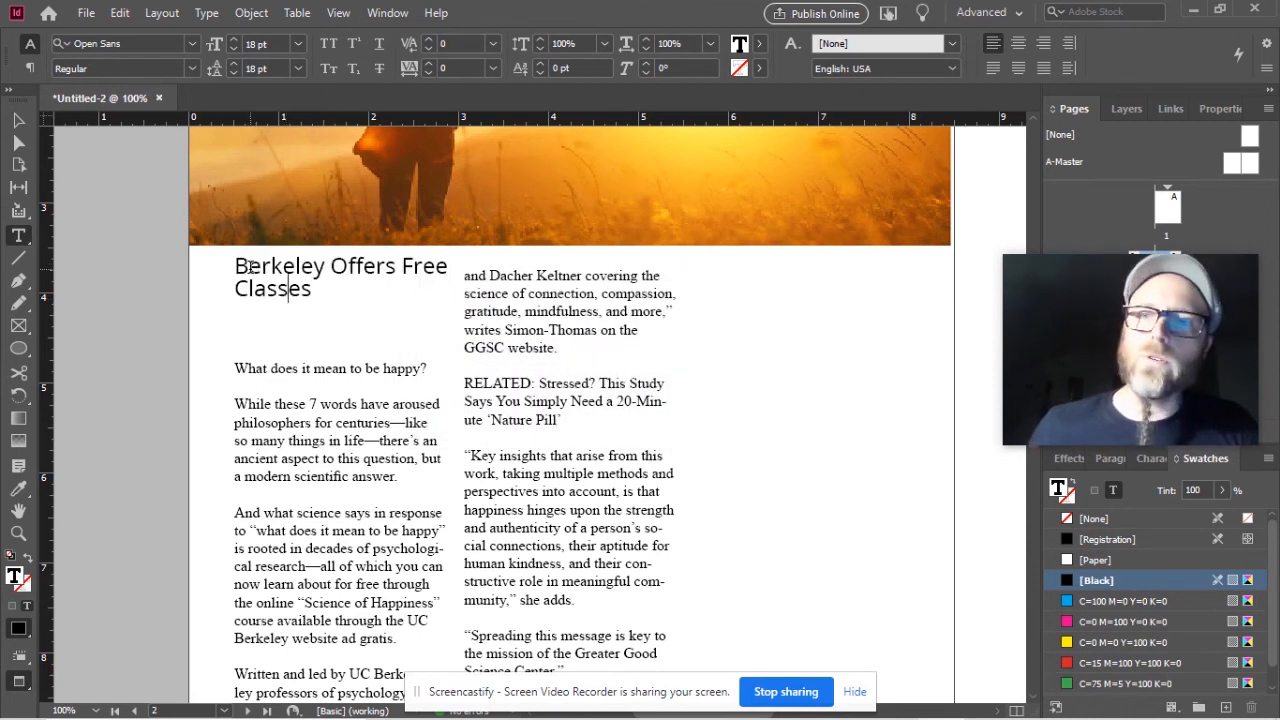
# - Increase the kerning between the "B" and "e" of "Berkeley" in the headline to 260
pyautogui.click(248, 266)
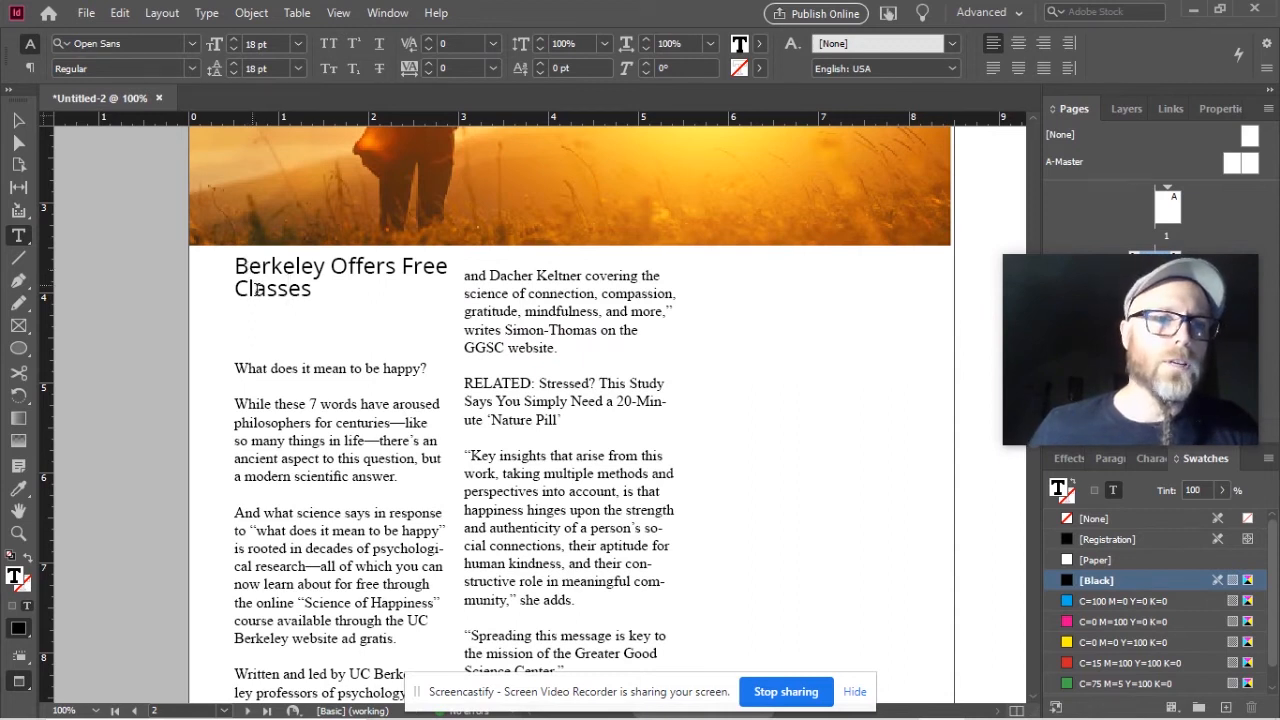
pyautogui.click(428, 40)
pyautogui.click(428, 40)
pyautogui.click(428, 40)
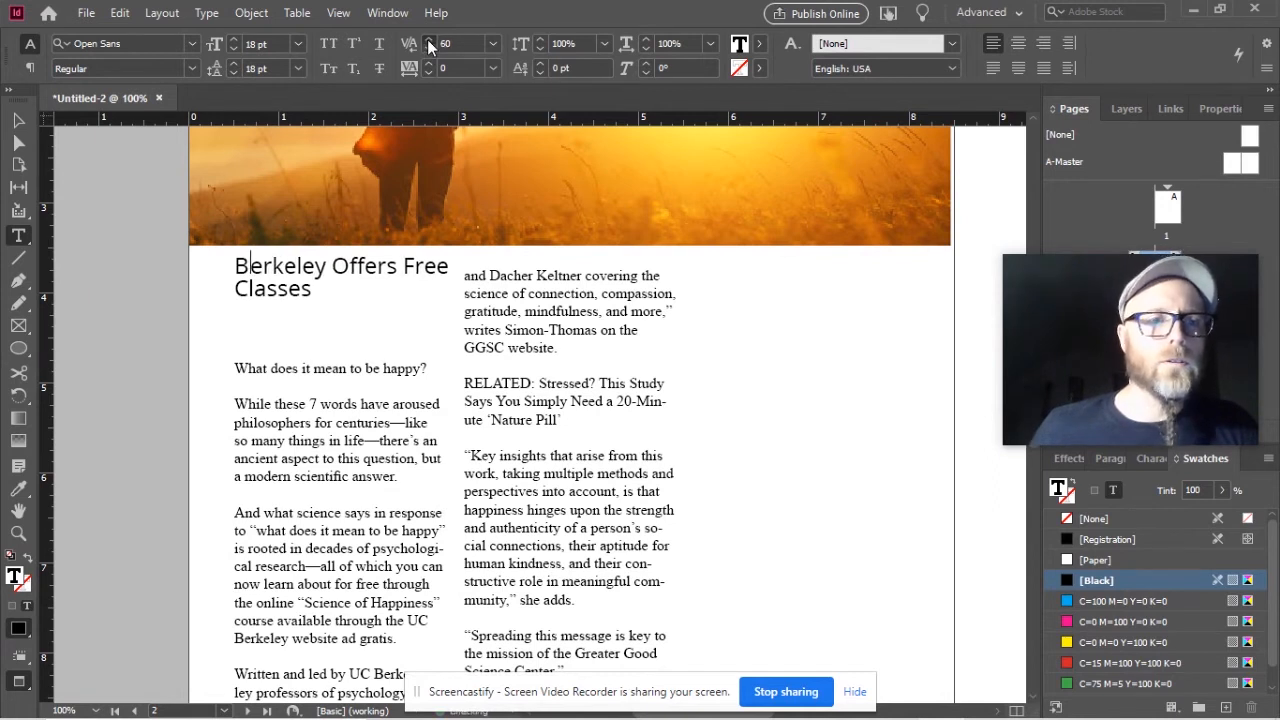
pyautogui.click(428, 40)
pyautogui.click(428, 41)
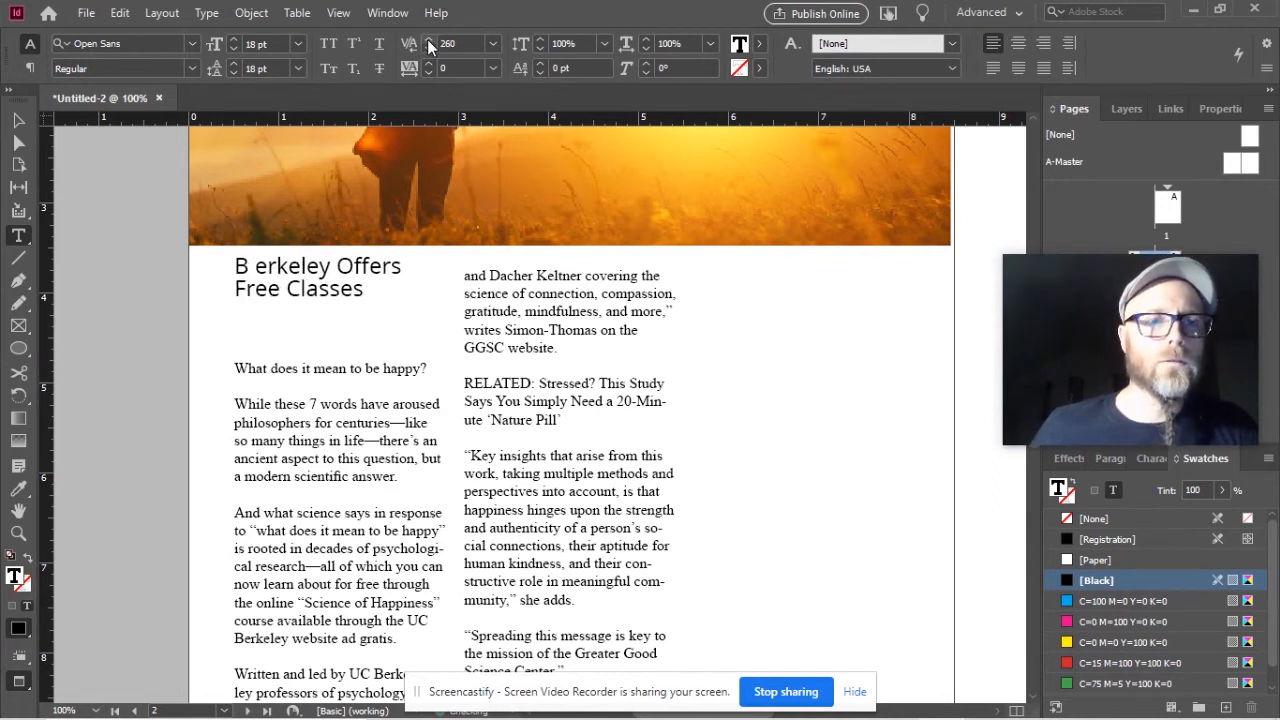
pyautogui.click(248, 268)
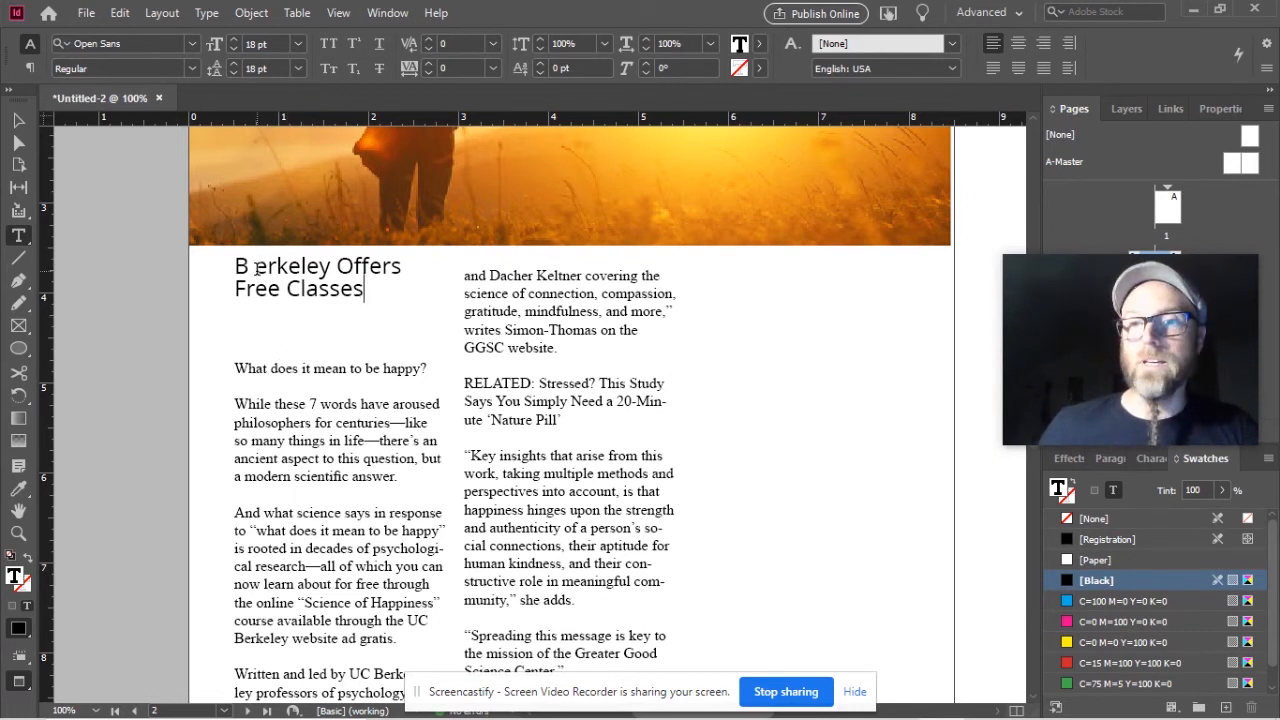
# - Try tightening the kerning between the "B" and "e" of "Berkeley" in the headline until the two letters overlap
pyautogui.click(253, 266)
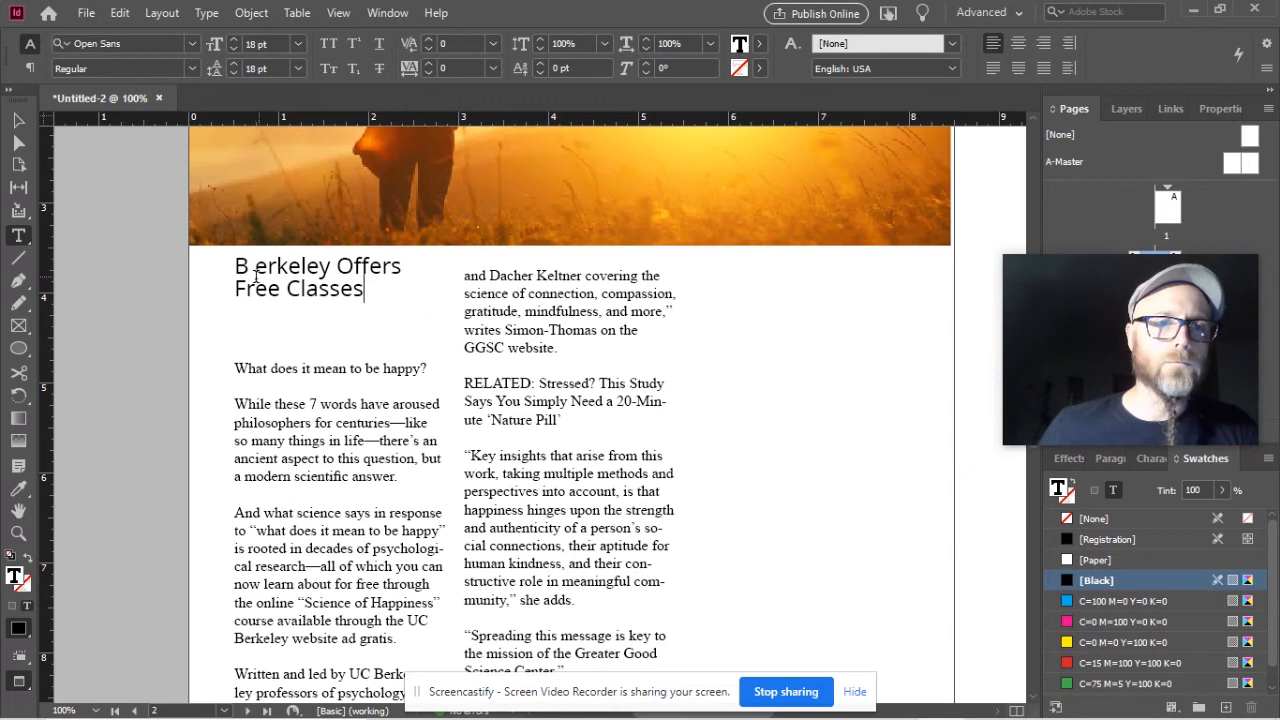
pyautogui.click(430, 48)
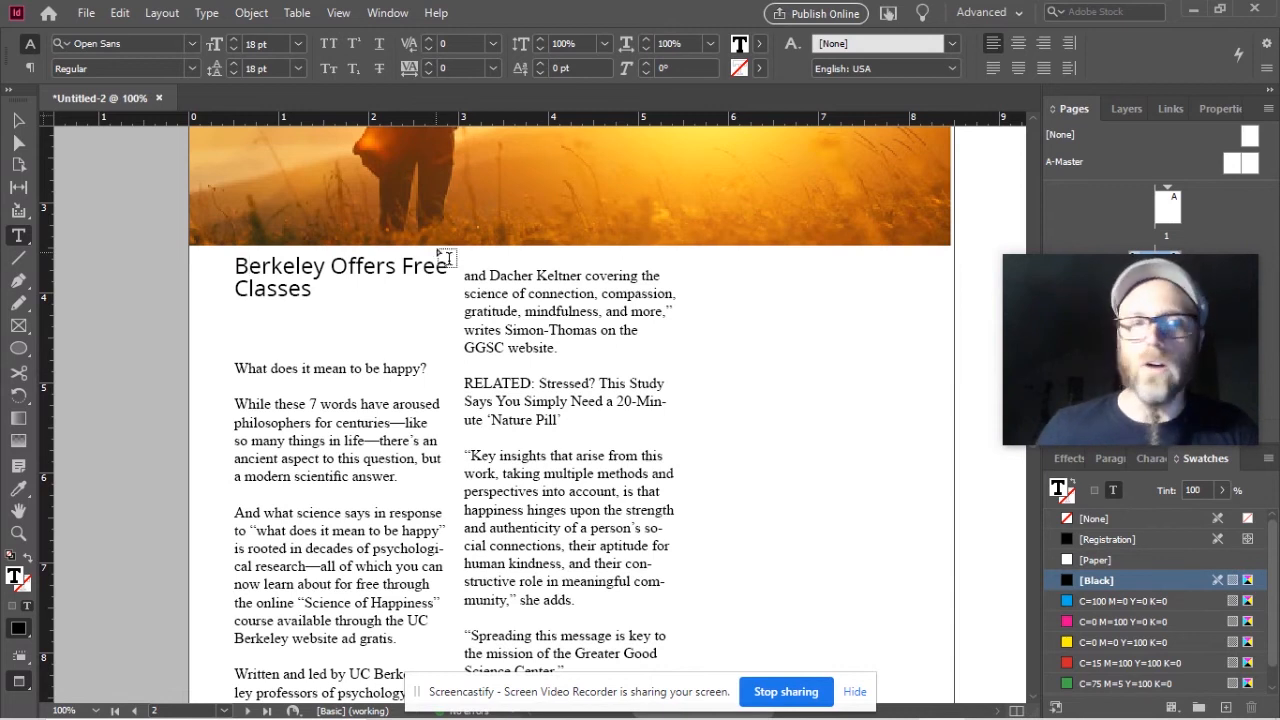
pyautogui.click(429, 49)
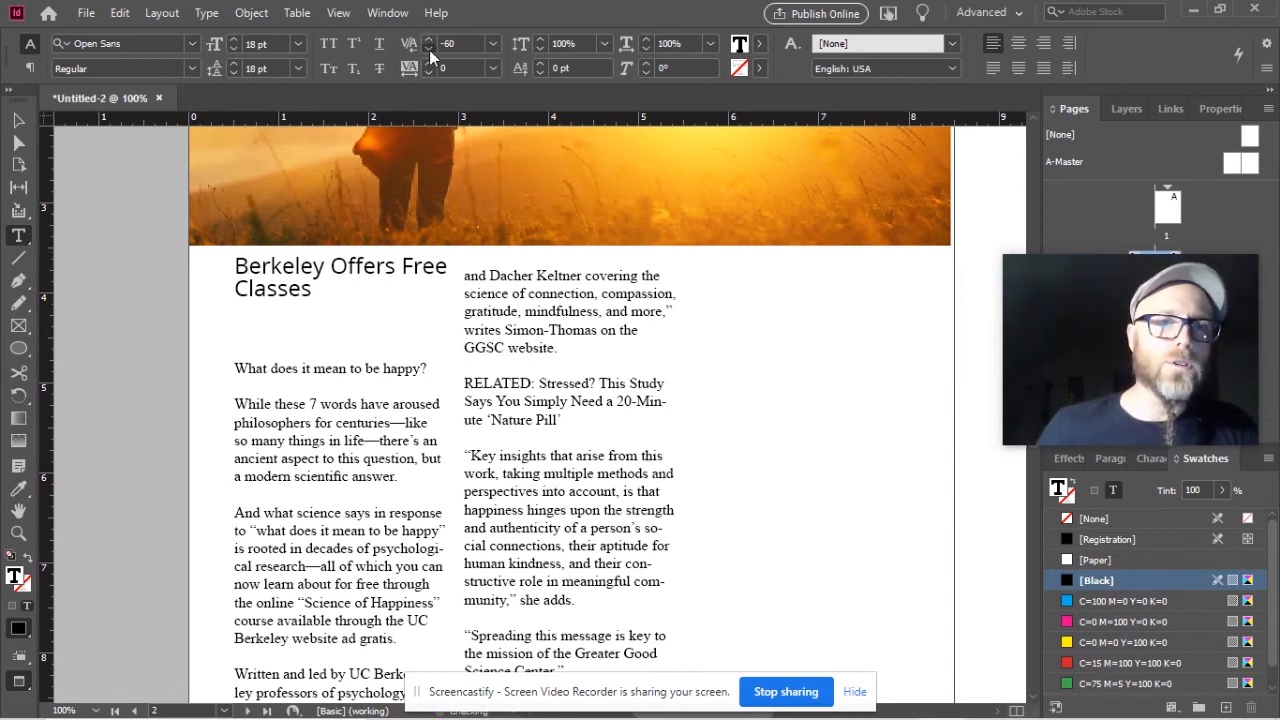
pyautogui.click(429, 50)
pyautogui.click(430, 43)
pyautogui.click(430, 43)
pyautogui.click(430, 43)
pyautogui.click(429, 50)
pyautogui.click(429, 50)
pyautogui.click(429, 50)
pyautogui.click(429, 50)
pyautogui.click(428, 51)
pyautogui.click(428, 51)
pyautogui.click(428, 51)
pyautogui.click(428, 51)
pyautogui.click(429, 50)
pyautogui.click(429, 50)
pyautogui.click(429, 50)
pyautogui.click(429, 50)
pyautogui.click(429, 50)
pyautogui.click(429, 50)
pyautogui.click(429, 50)
pyautogui.click(361, 350)
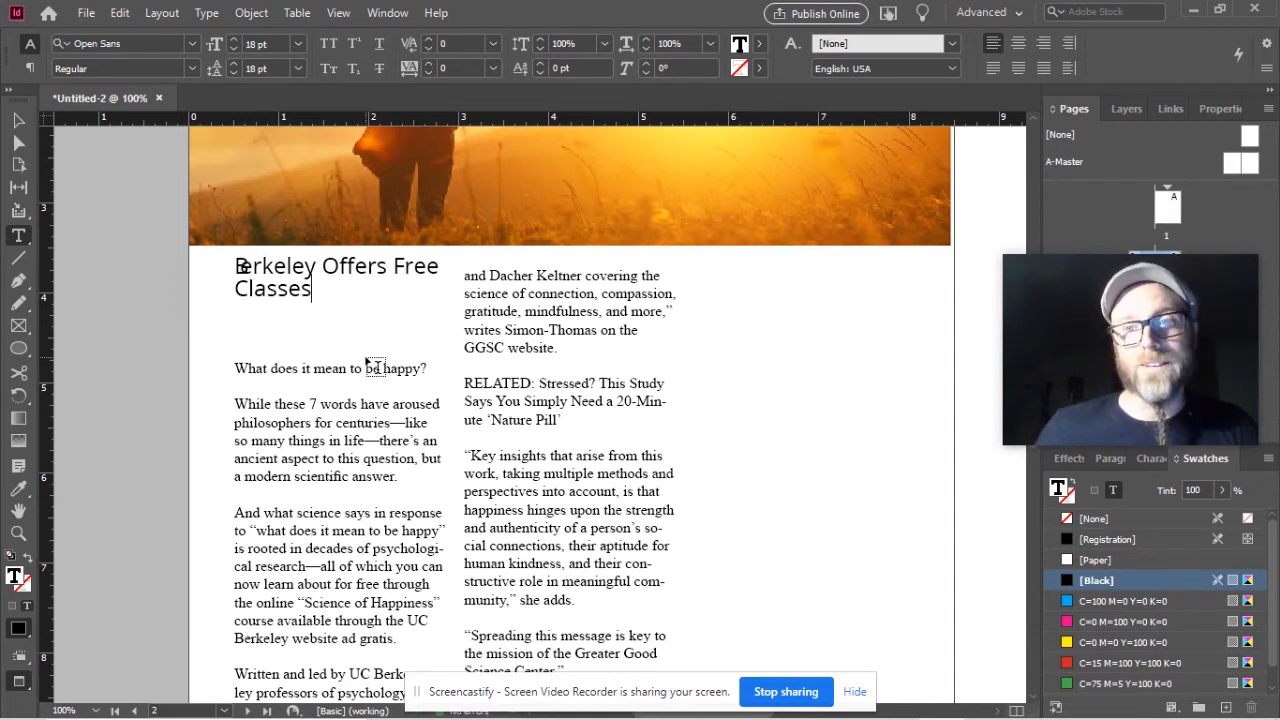
# - Try a kerning of 40 between the "e" and "r" of "Berkeley" in the headline, then reduce it to 10
pyautogui.click(428, 39)
pyautogui.click(428, 39)
pyautogui.click(428, 39)
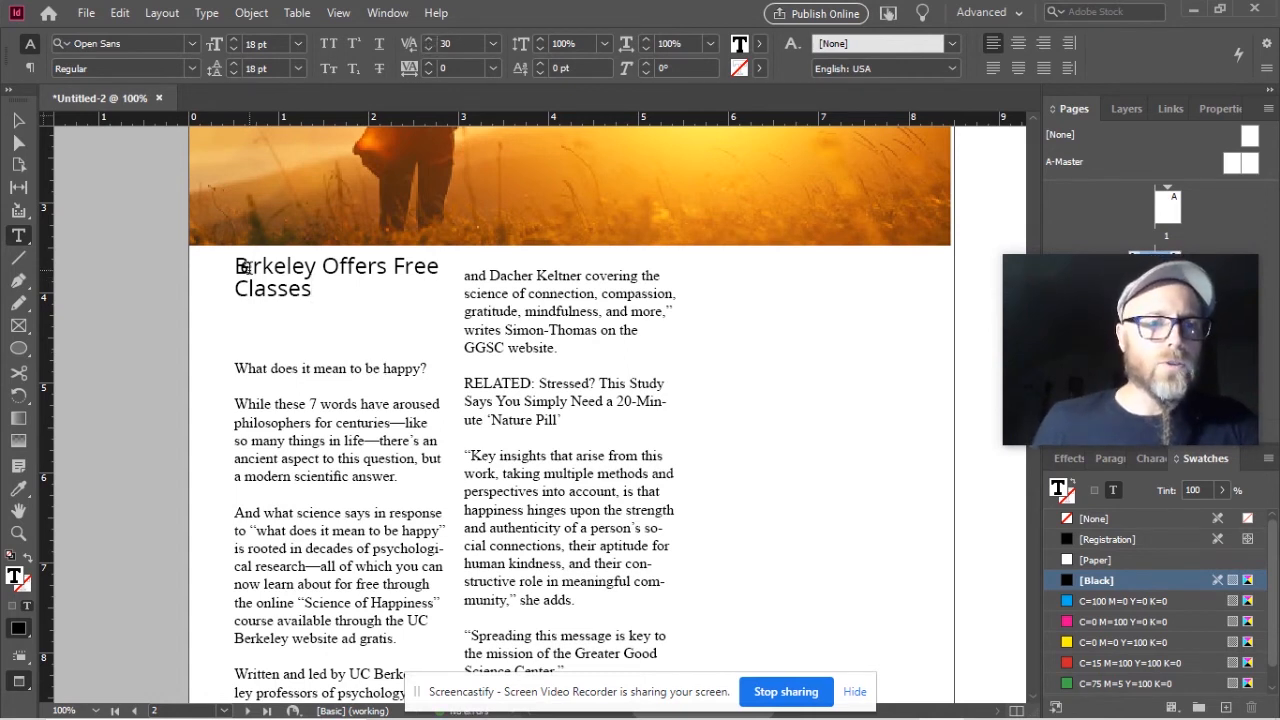
pyautogui.click(428, 39)
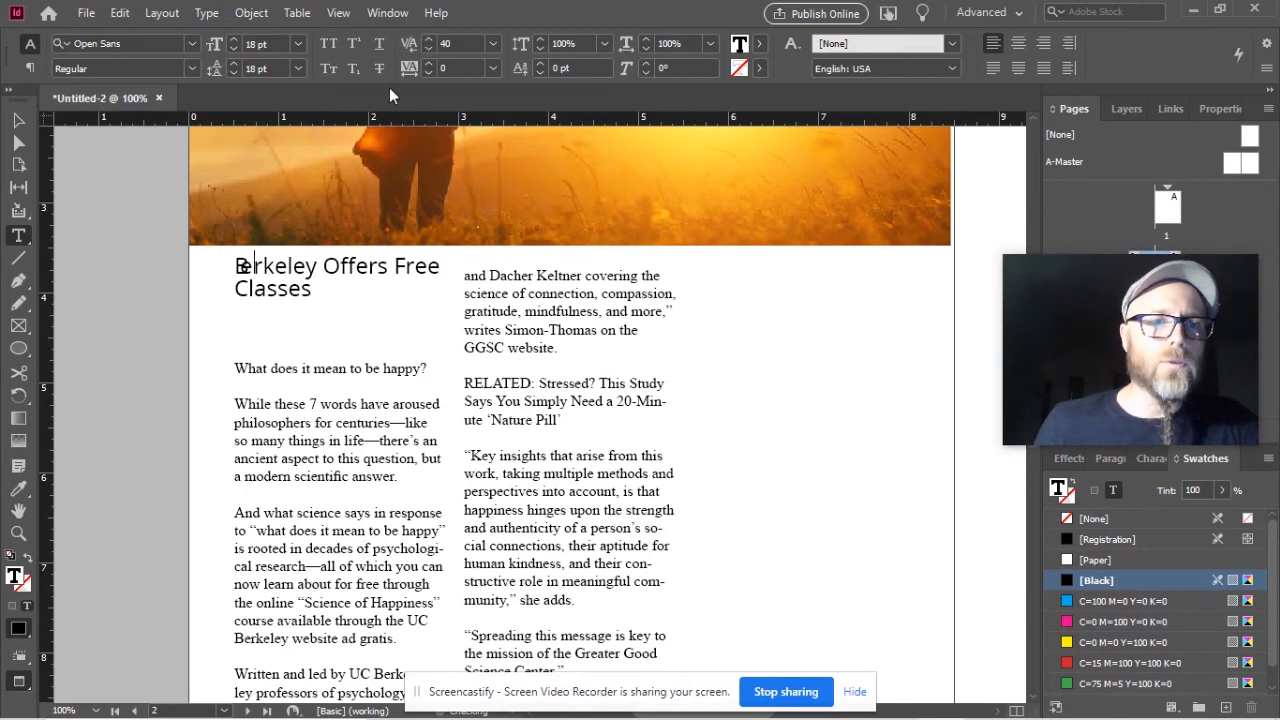
pyautogui.click(428, 48)
pyautogui.click(428, 48)
pyautogui.click(428, 48)
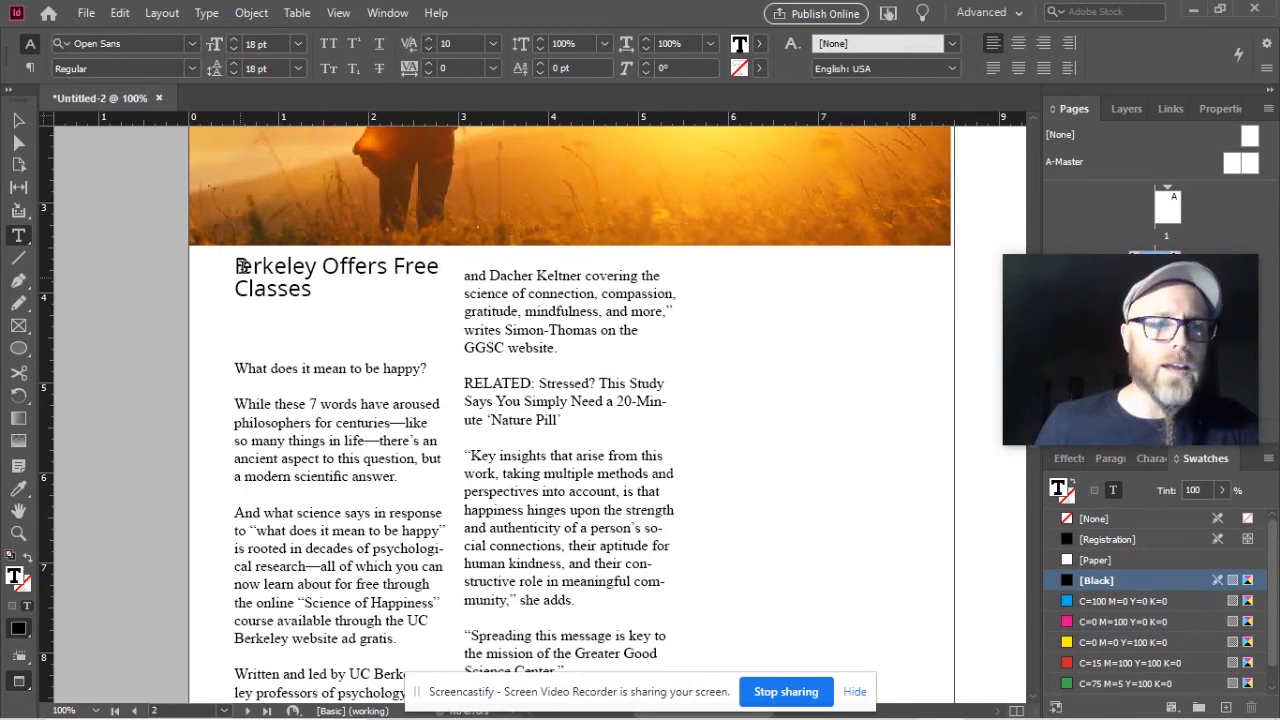
# - Reset the kerning between the "B" and "e" of "Berkeley" in the headline to 0
pyautogui.click(429, 50)
pyautogui.click(429, 50)
pyautogui.click(429, 50)
pyautogui.click(429, 50)
pyautogui.click(429, 50)
pyautogui.click(429, 50)
pyautogui.click(429, 50)
pyautogui.click(429, 50)
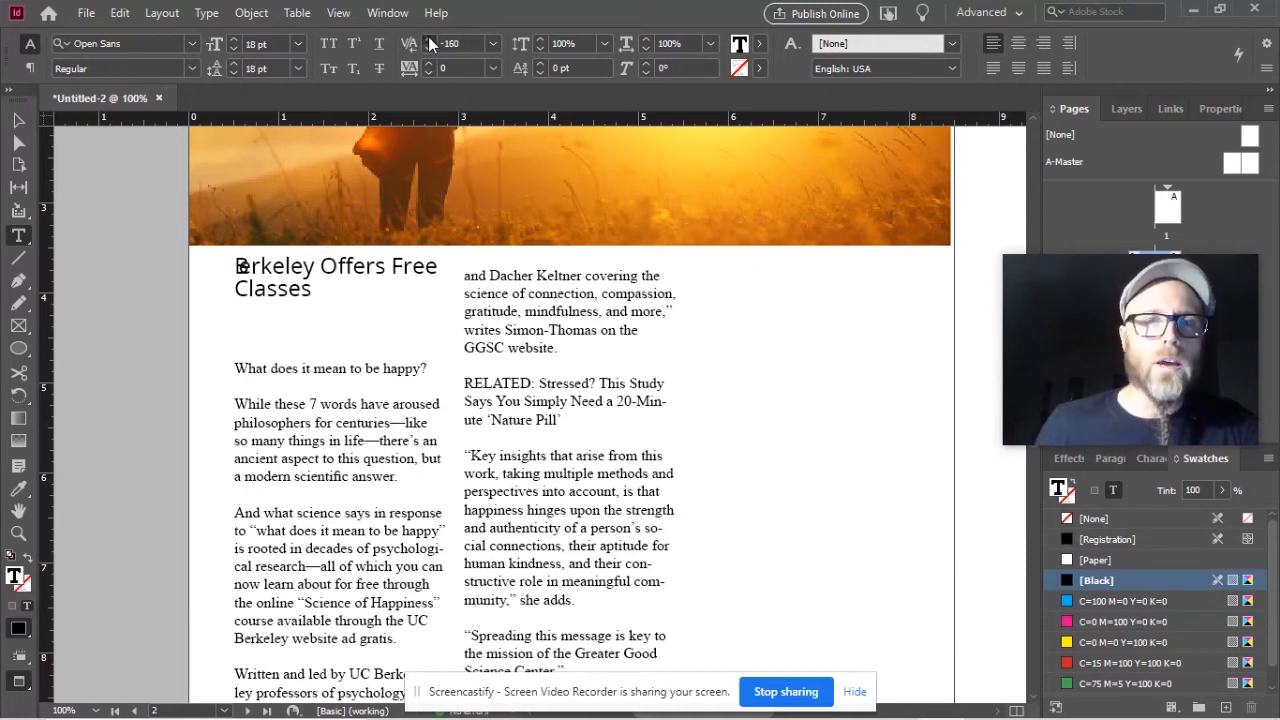
pyautogui.click(428, 37)
pyautogui.click(428, 37)
pyautogui.click(428, 37)
pyautogui.click(428, 37)
pyautogui.click(428, 37)
pyautogui.click(428, 37)
pyautogui.click(428, 37)
pyautogui.click(428, 37)
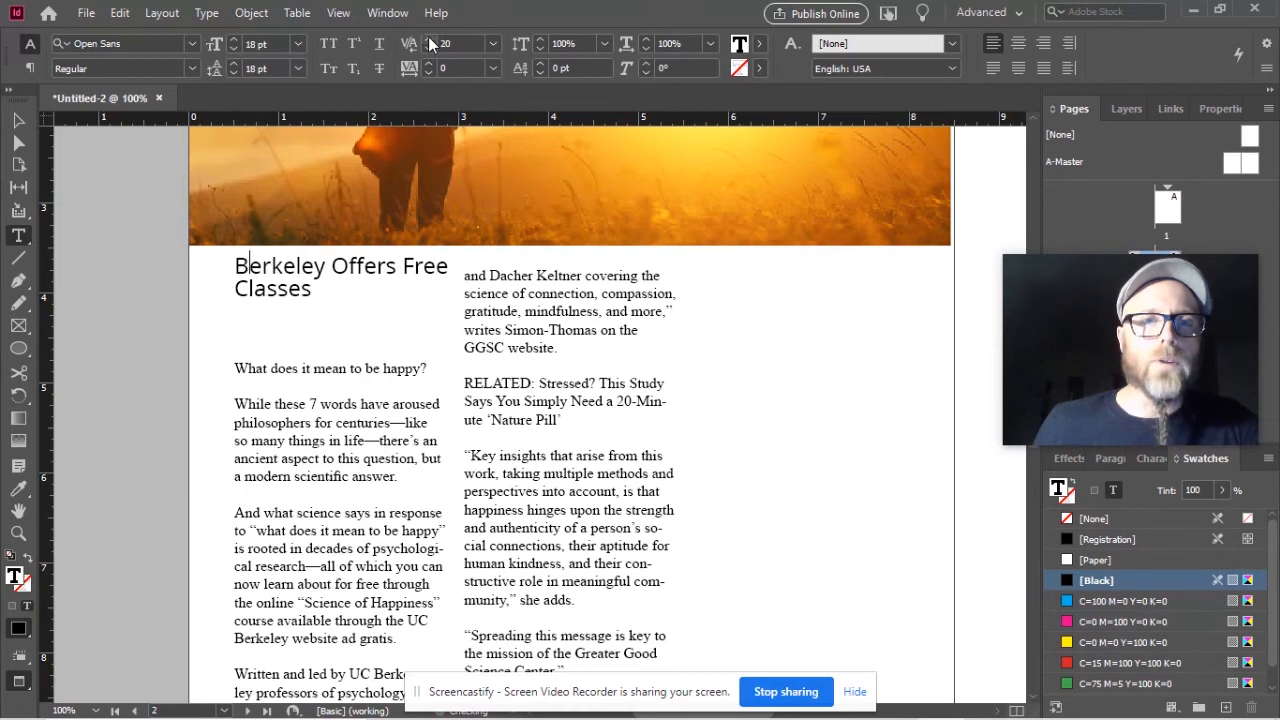
pyautogui.click(429, 51)
pyautogui.click(429, 51)
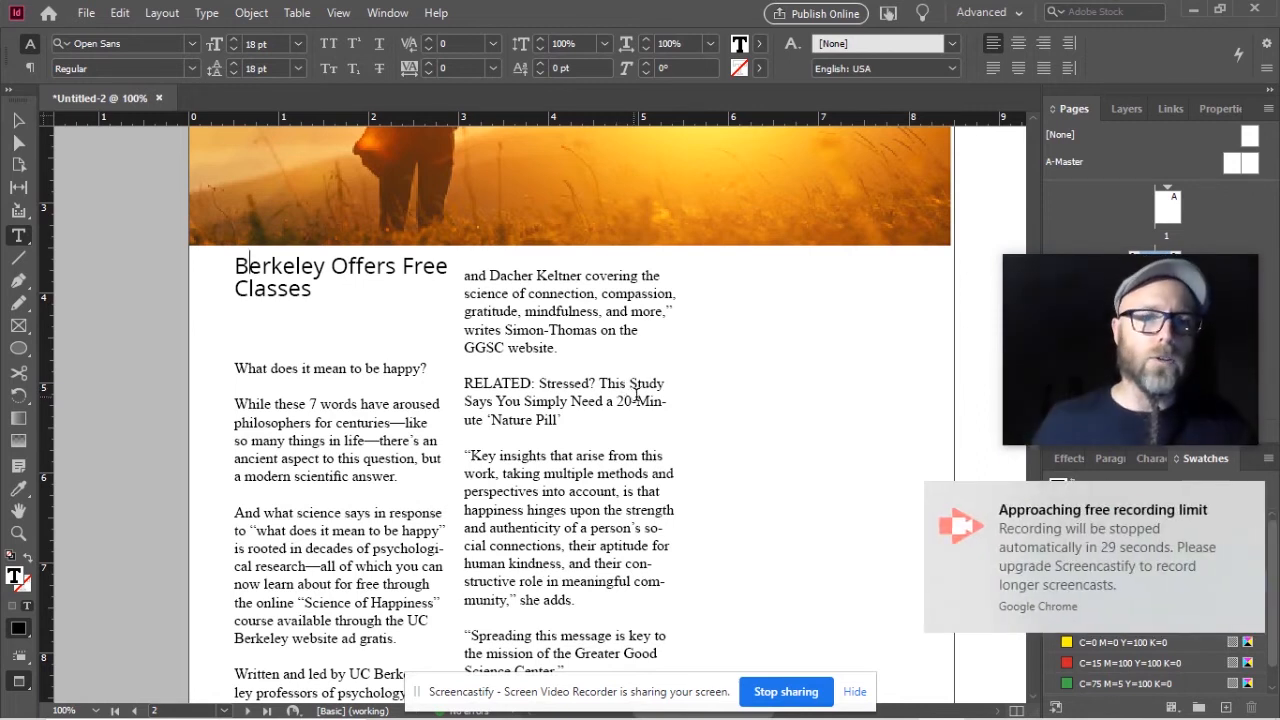
# - Shorten the first column's text frame on page 2 to end at the bottom margin, about 5.86 in high
pyautogui.scroll(-2, 443, 480)
pyautogui.scroll(-5, 443, 480)
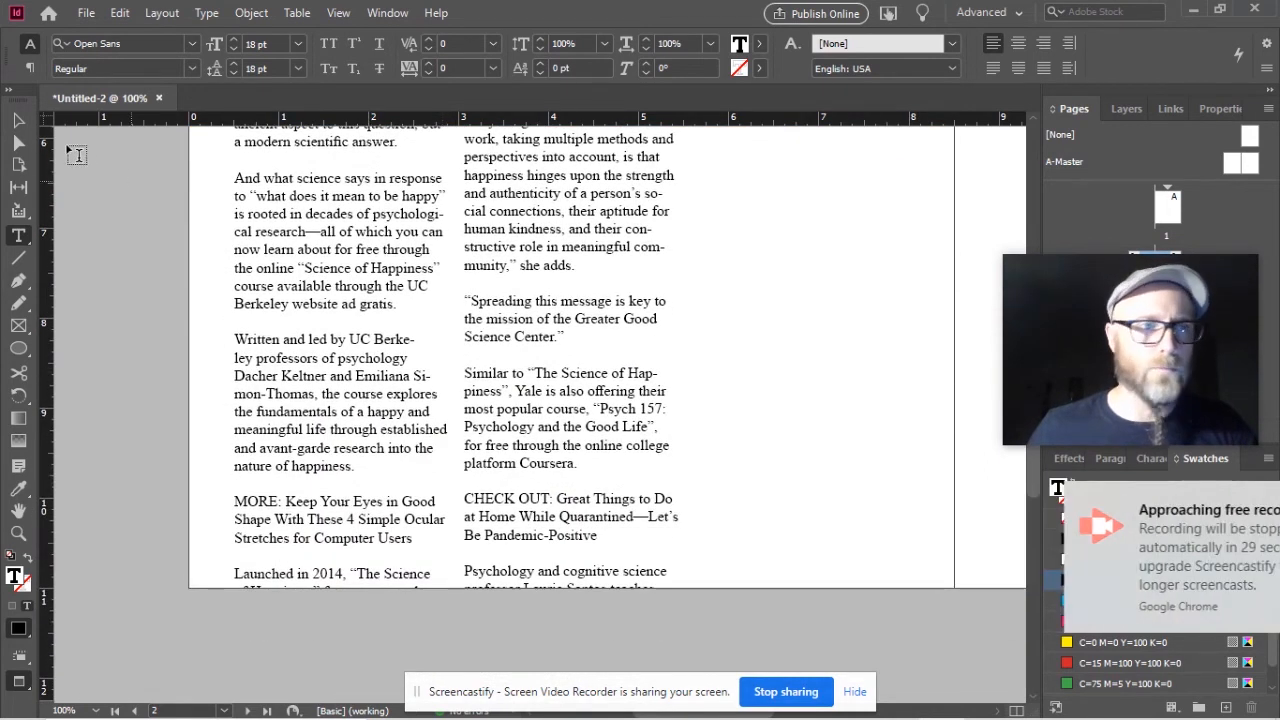
pyautogui.click(18, 120)
pyautogui.scroll(-7, 306, 442)
pyautogui.click(316, 416)
pyautogui.click(341, 619)
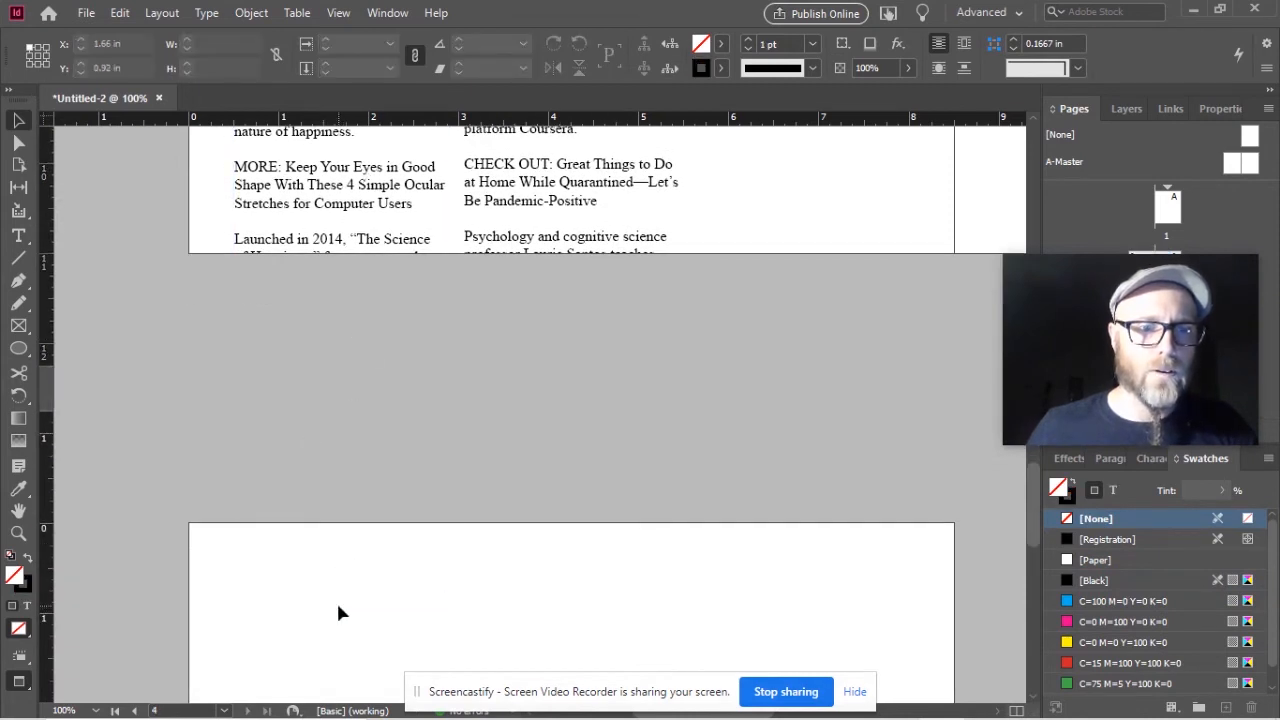
pyautogui.click(345, 216)
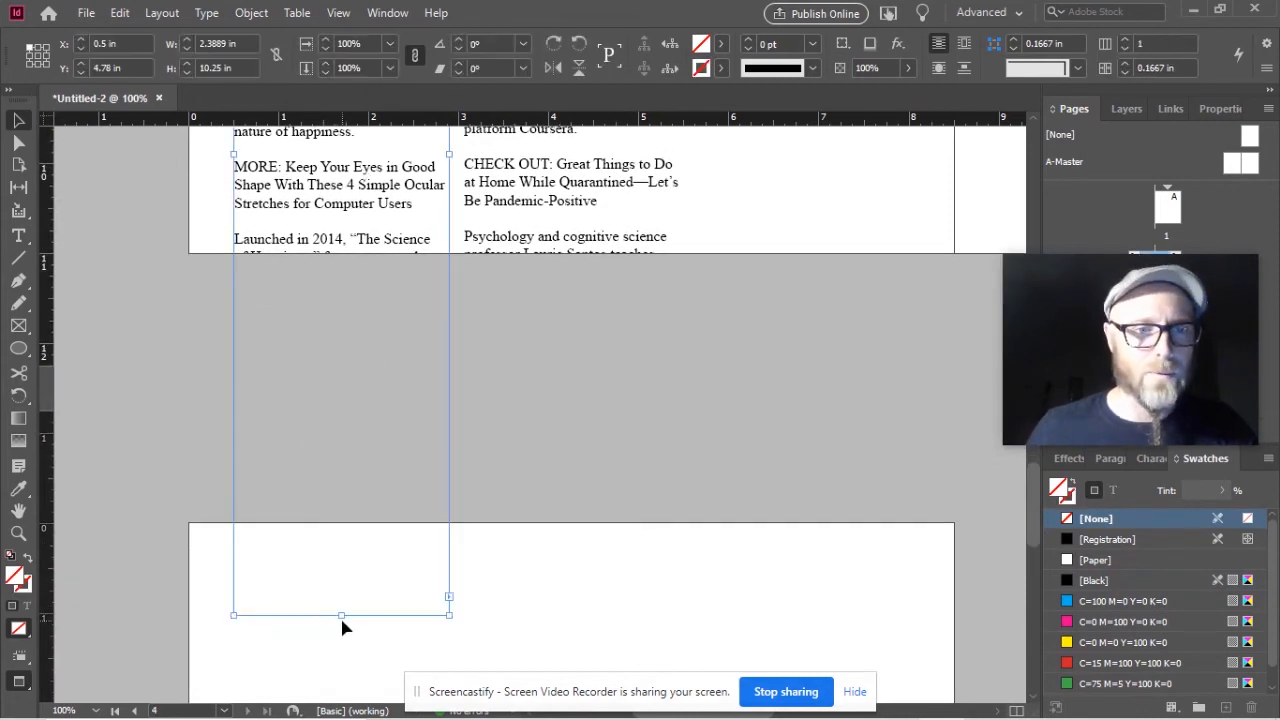
pyautogui.moveTo(339, 613); pyautogui.dragTo(351, 219)
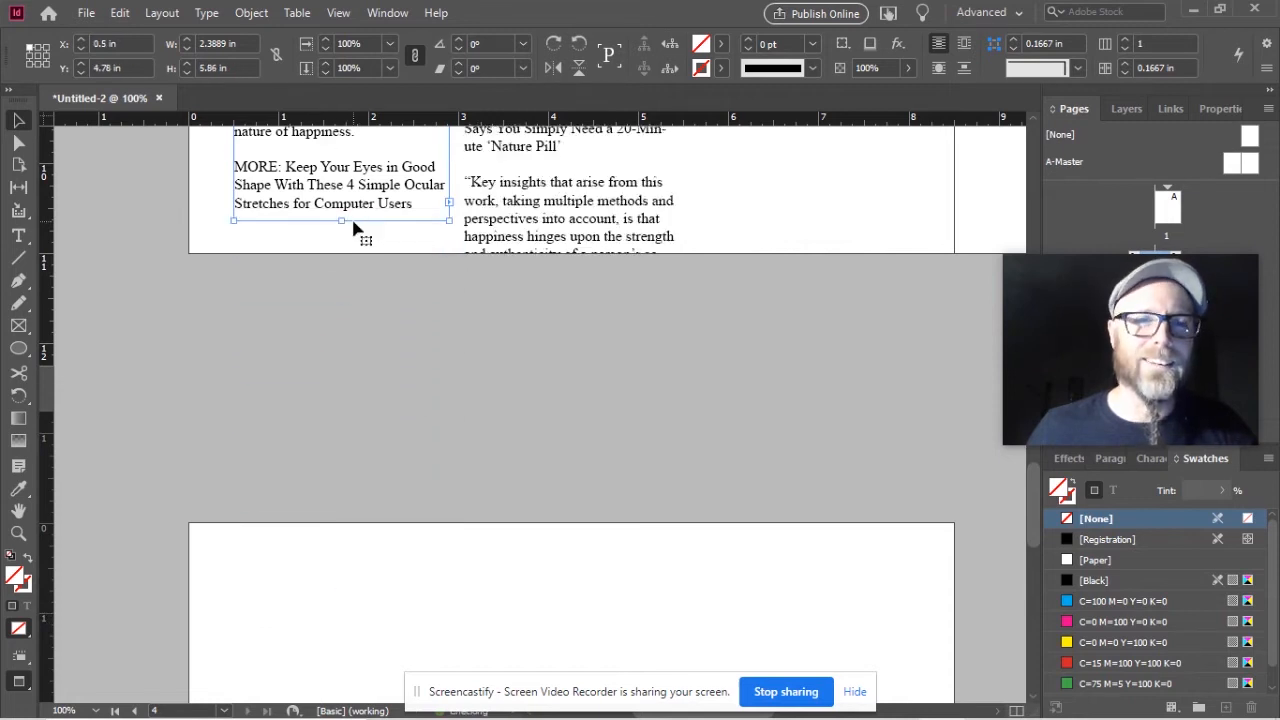
# - Shorten the second column's text frame on page 2 to end at the bottom margin, about 6.81 in high
pyautogui.click(584, 335)
pyautogui.scroll(-5, 571, 521)
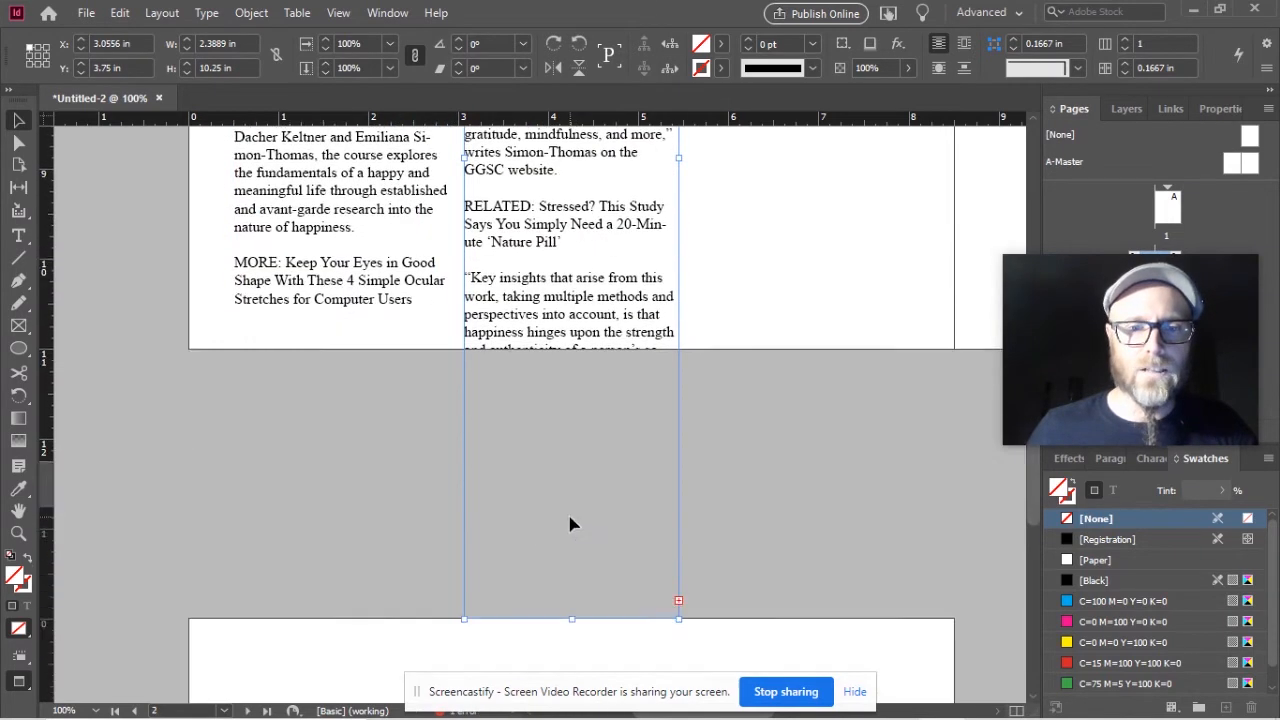
pyautogui.moveTo(571, 522); pyautogui.dragTo(592, 215)
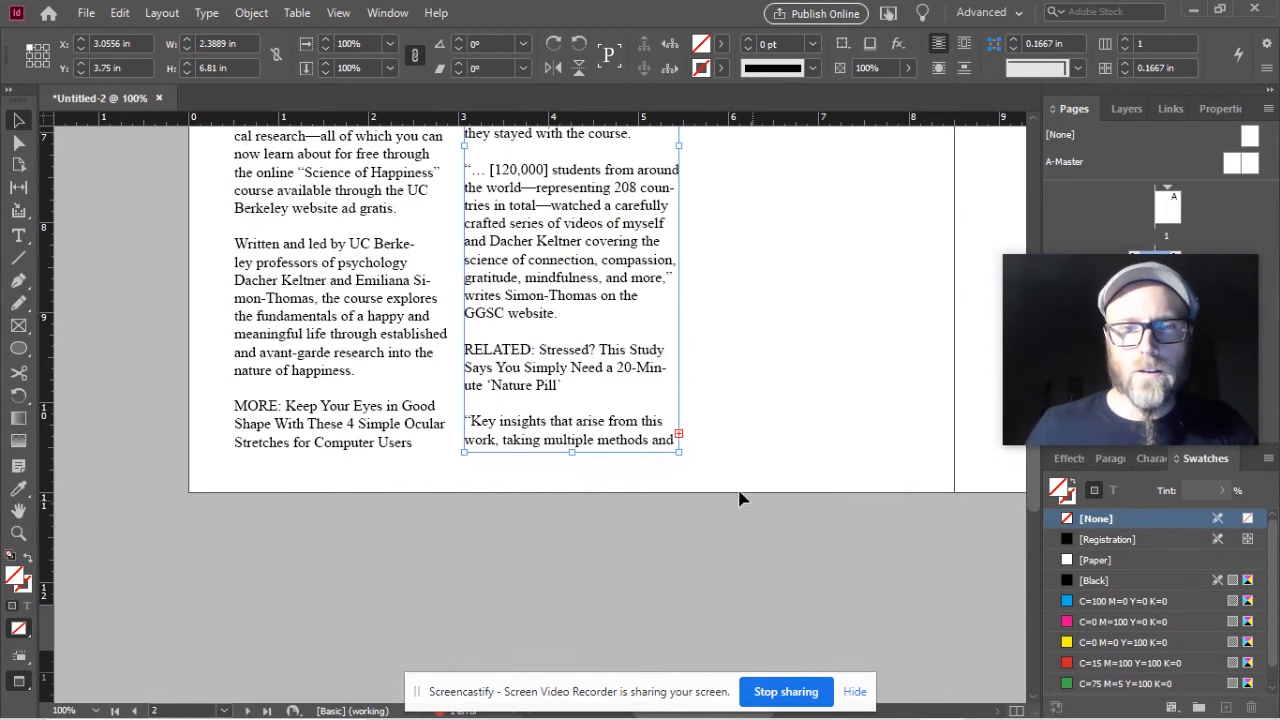
# - Flow the second column's overset text into a linked frame in the third column of page 2, below the photo
pyautogui.click(678, 436)
pyautogui.scroll(5, 735, 335)
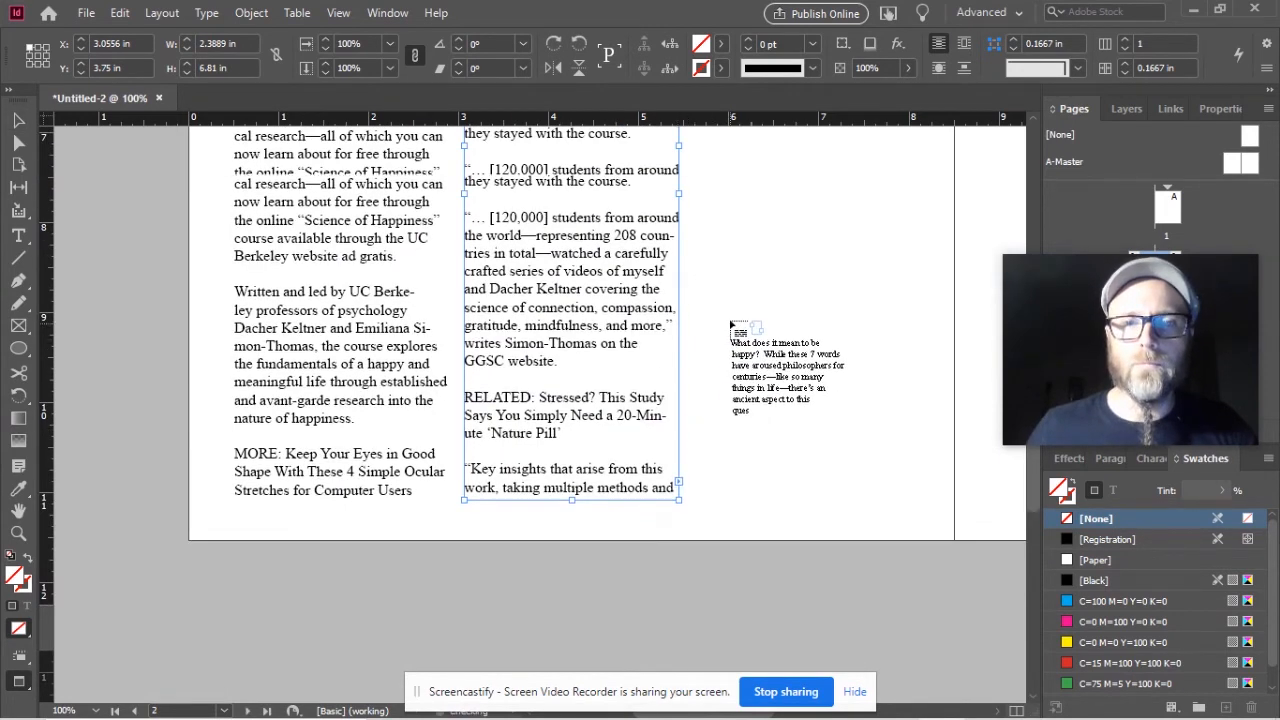
pyautogui.click(695, 269)
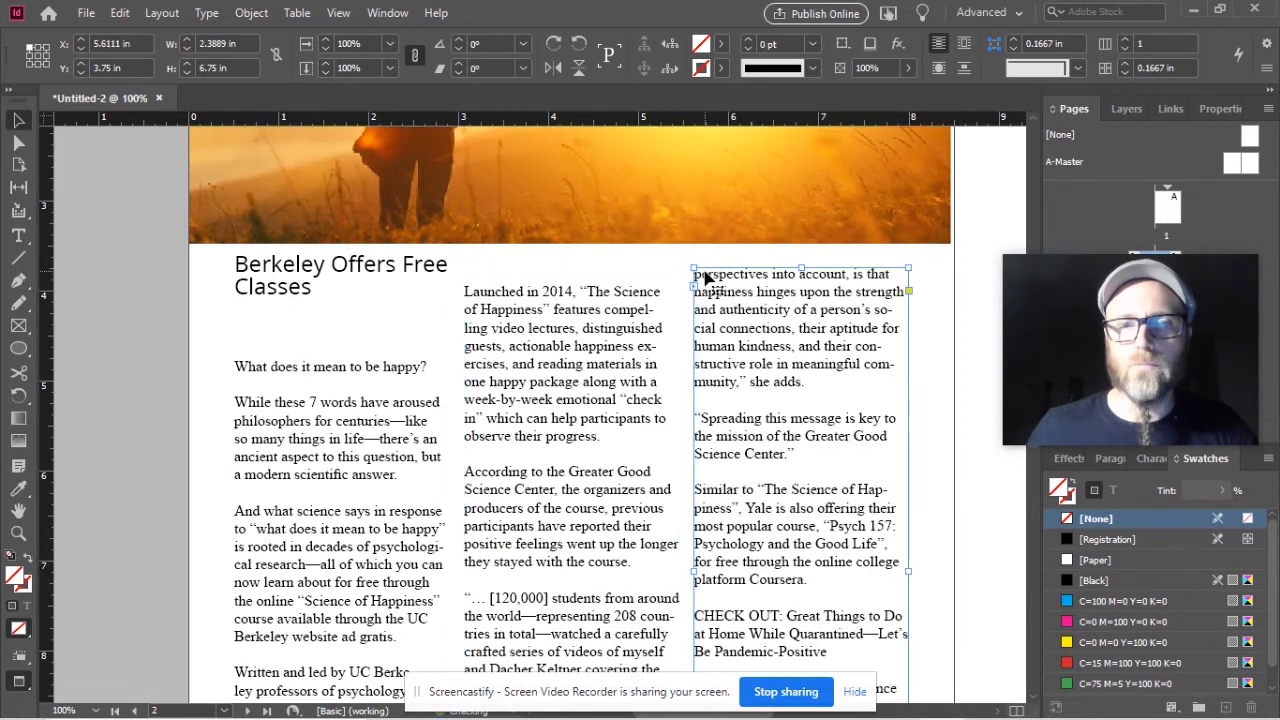
pyautogui.scroll(-5, 750, 337)
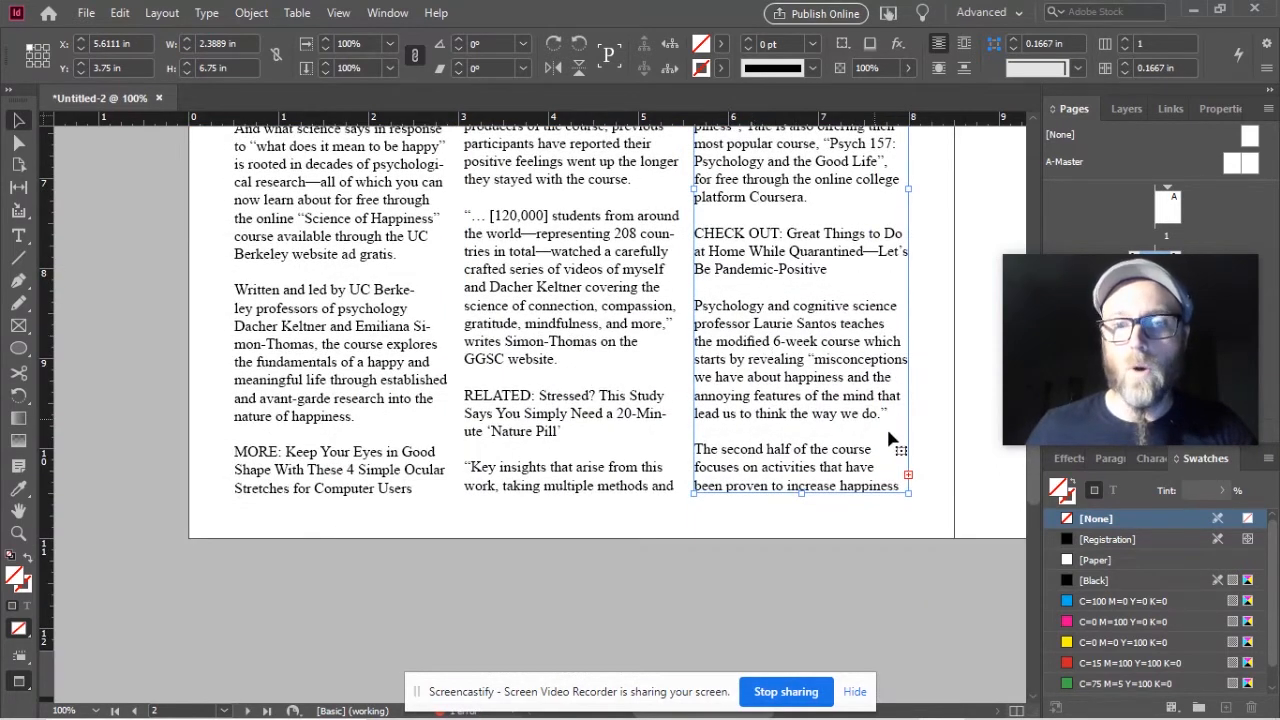
# - Flow the third column's overset text into a linked frame filling the first column of page 3
pyautogui.scroll(-4, 866, 409)
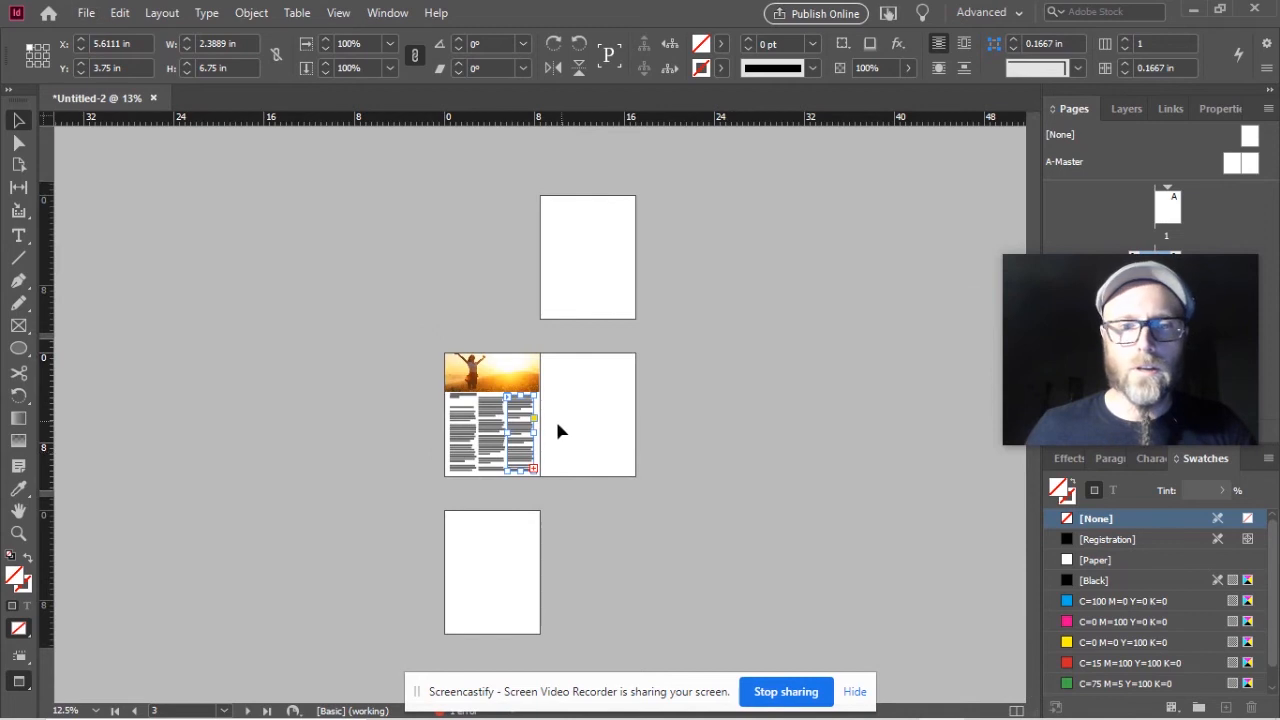
pyautogui.scroll(3, 500, 418)
pyautogui.scroll(-3, 777, 533)
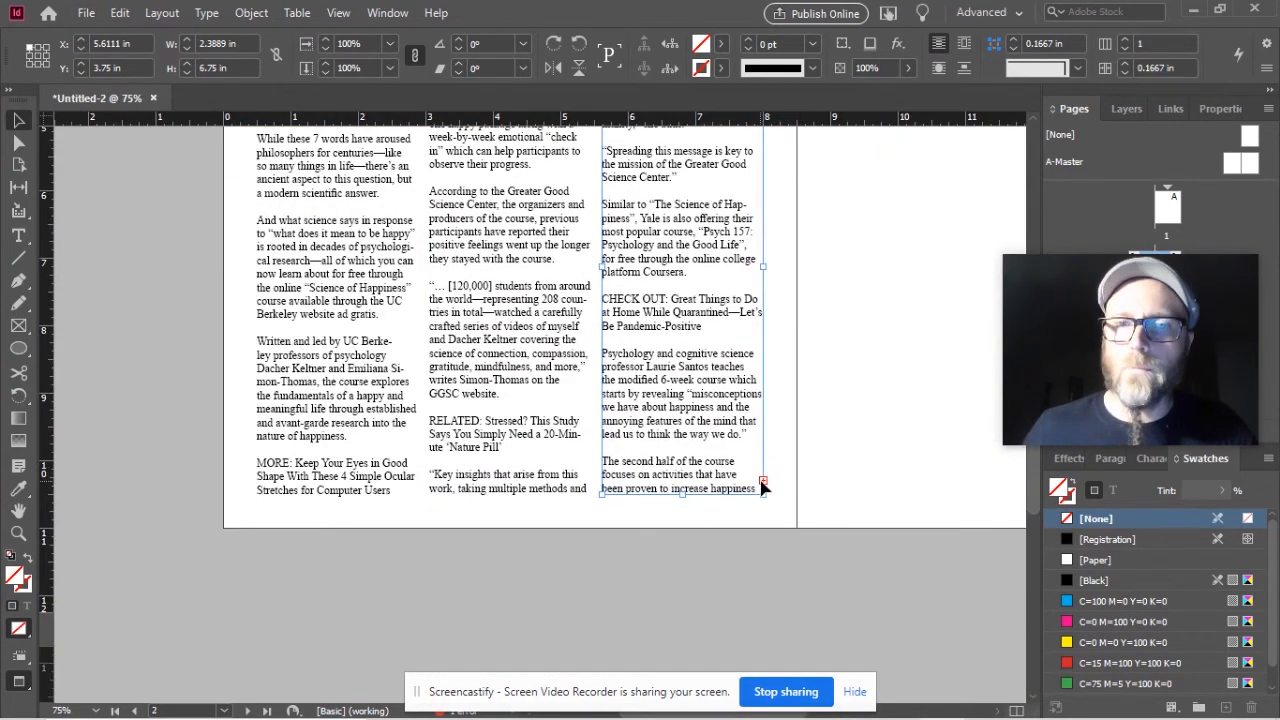
pyautogui.click(763, 483)
pyautogui.scroll(8, 843, 407)
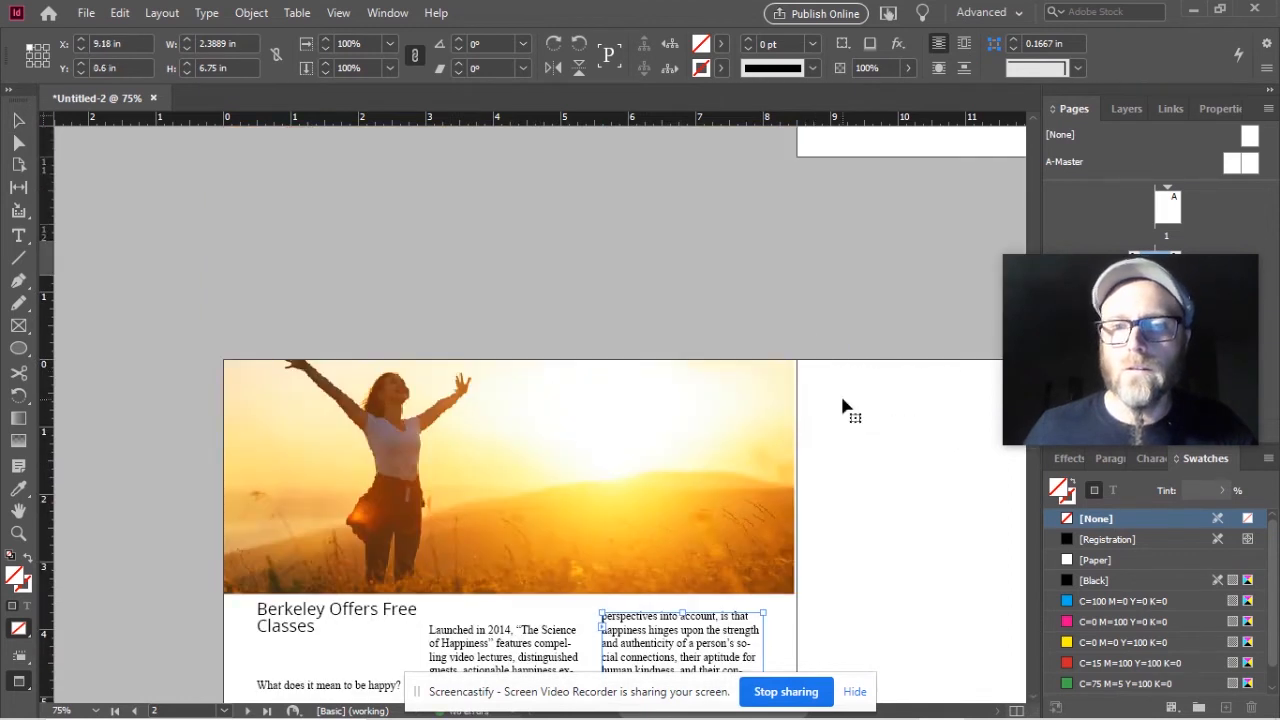
pyautogui.click(843, 407)
pyautogui.scroll(-2, 897, 497)
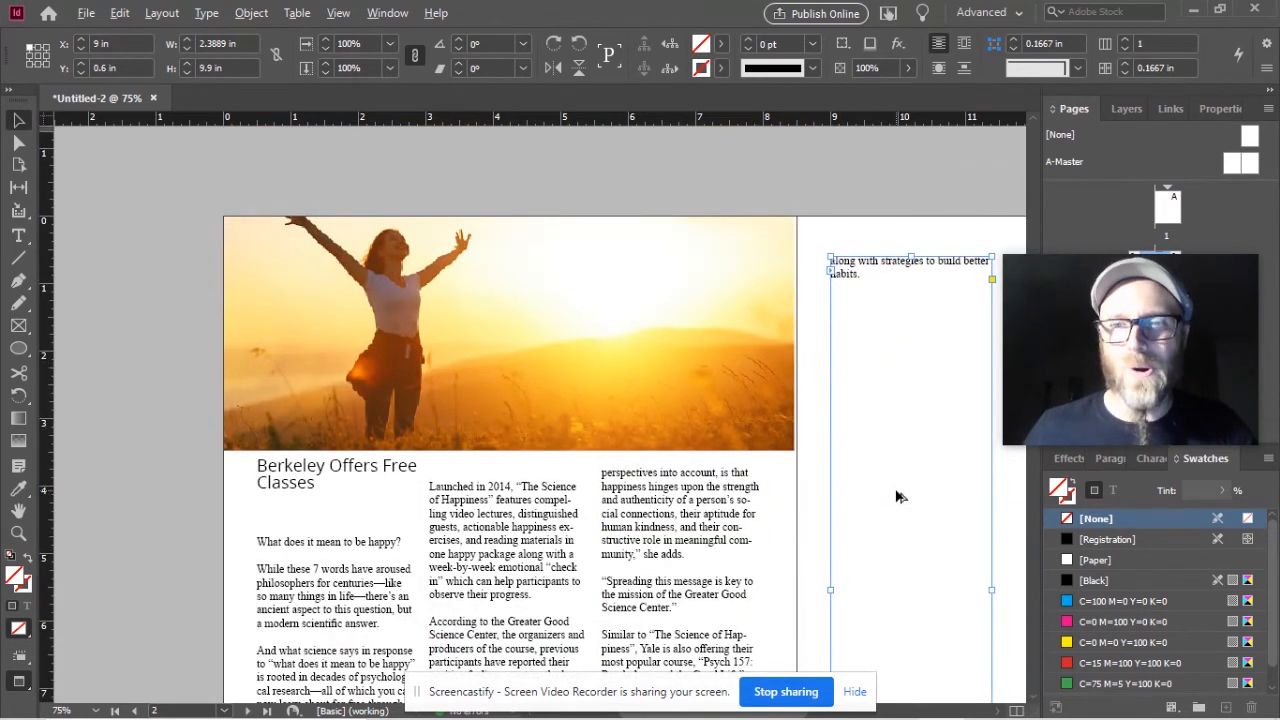
# - Examine the photo, headline and linked text columns across the page 2–3 spread
pyautogui.scroll(-1, 897, 497)
pyautogui.moveTo(919, 556); pyautogui.dragTo(658, 368)
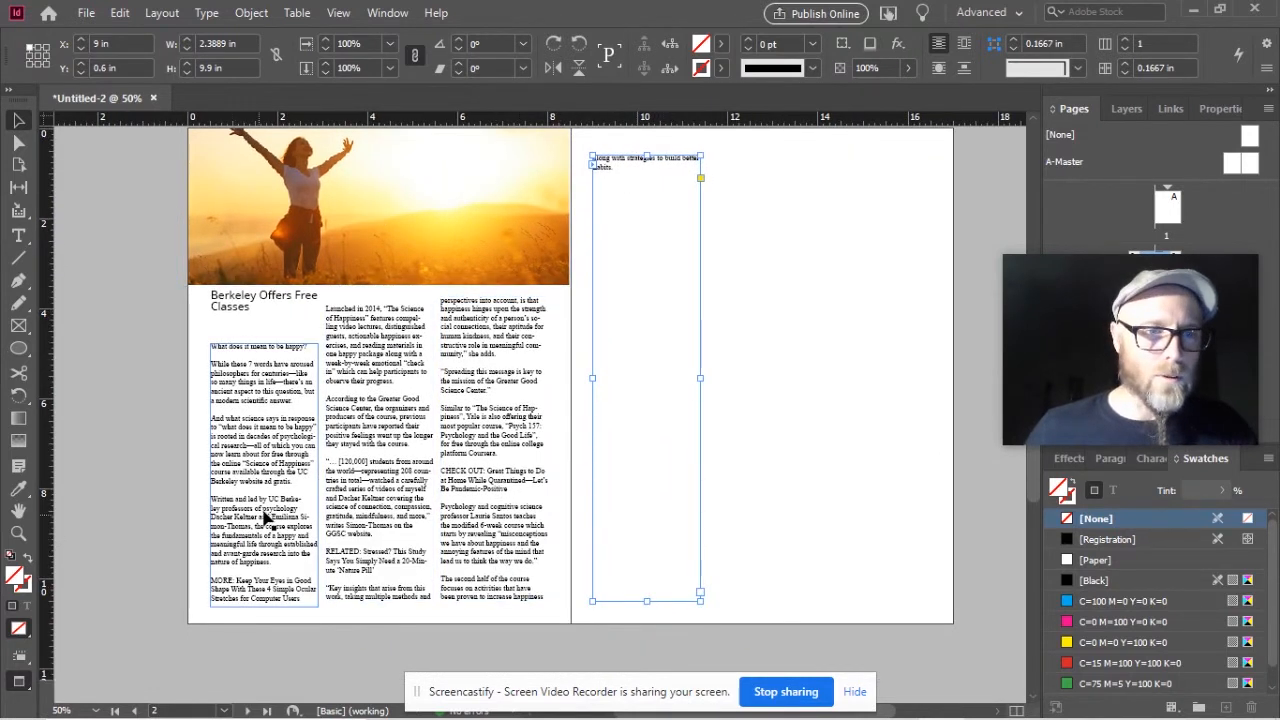
pyautogui.scroll(1, 515, 603)
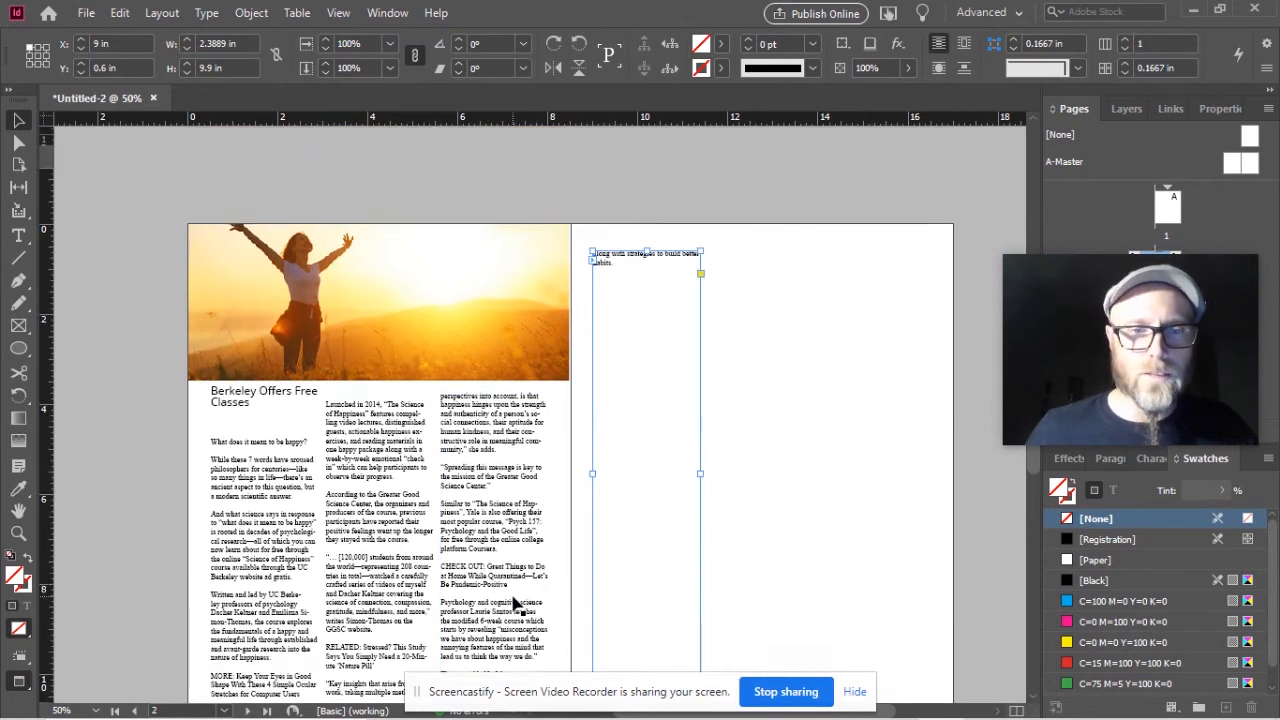
pyautogui.scroll(-4, 515, 603)
pyautogui.scroll(3, 494, 500)
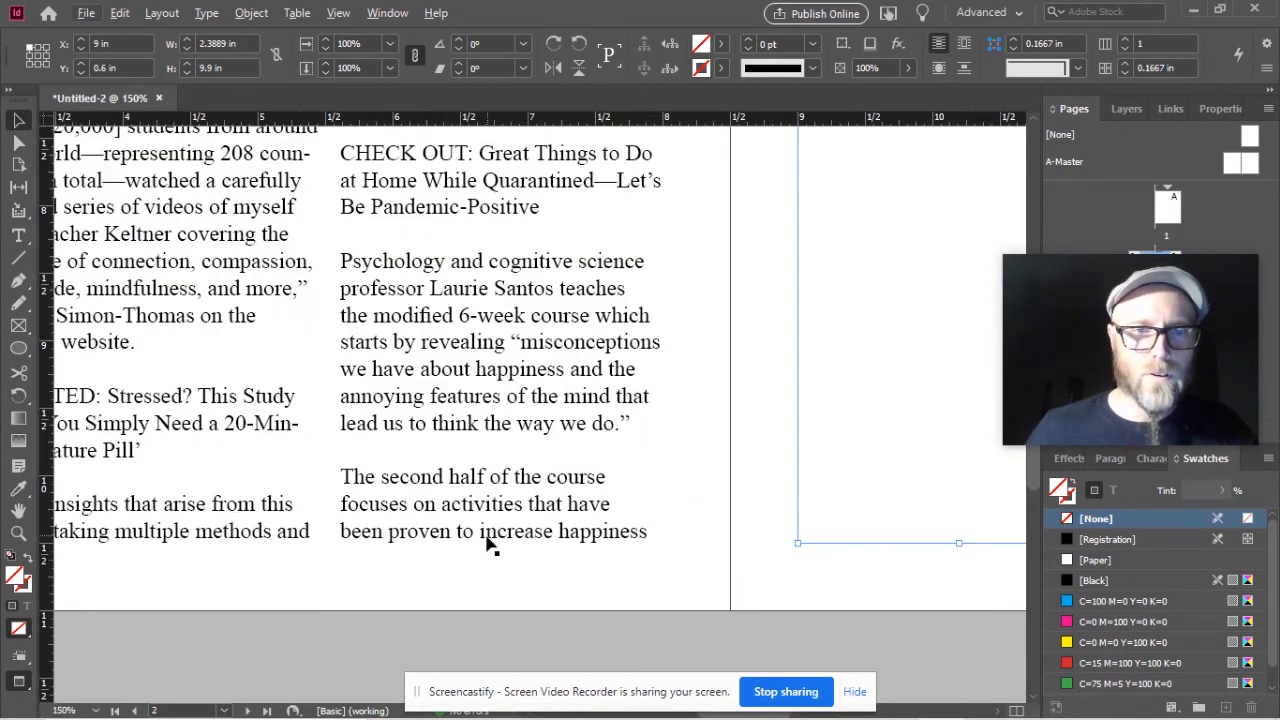
pyautogui.scroll(-3, 752, 336)
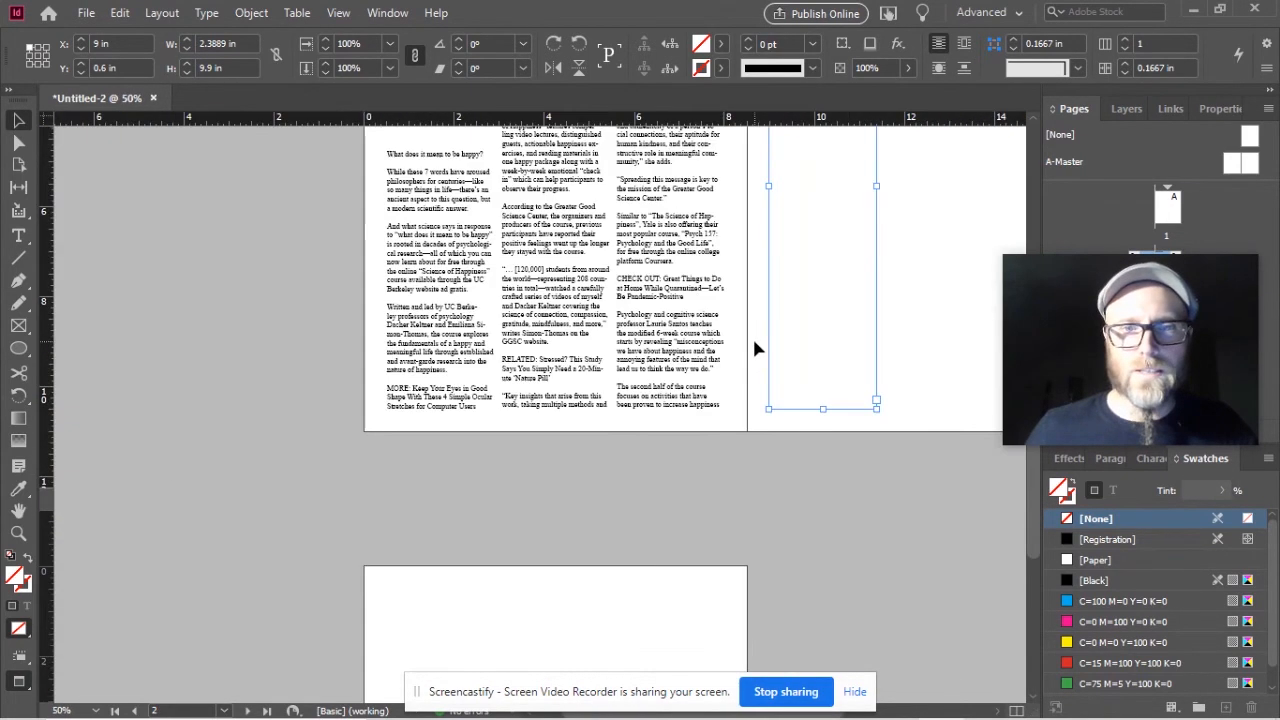
pyautogui.scroll(1, 676, 318)
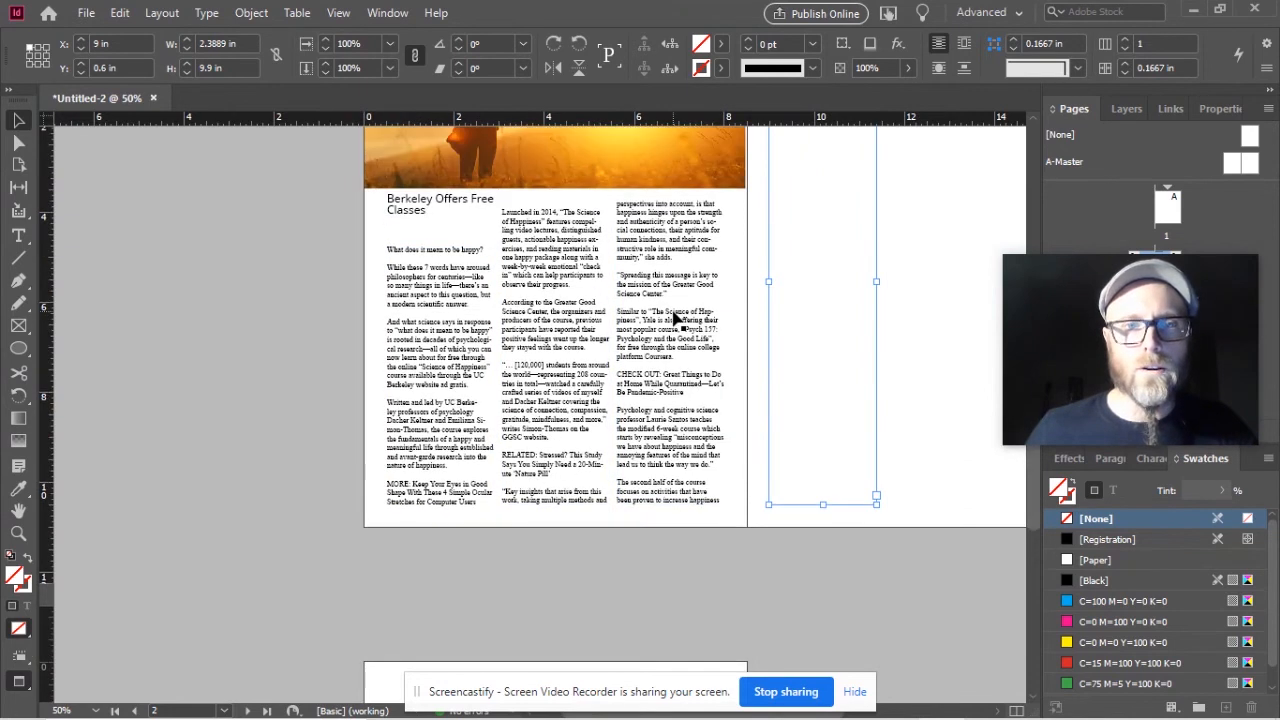
pyautogui.scroll(1, 690, 316)
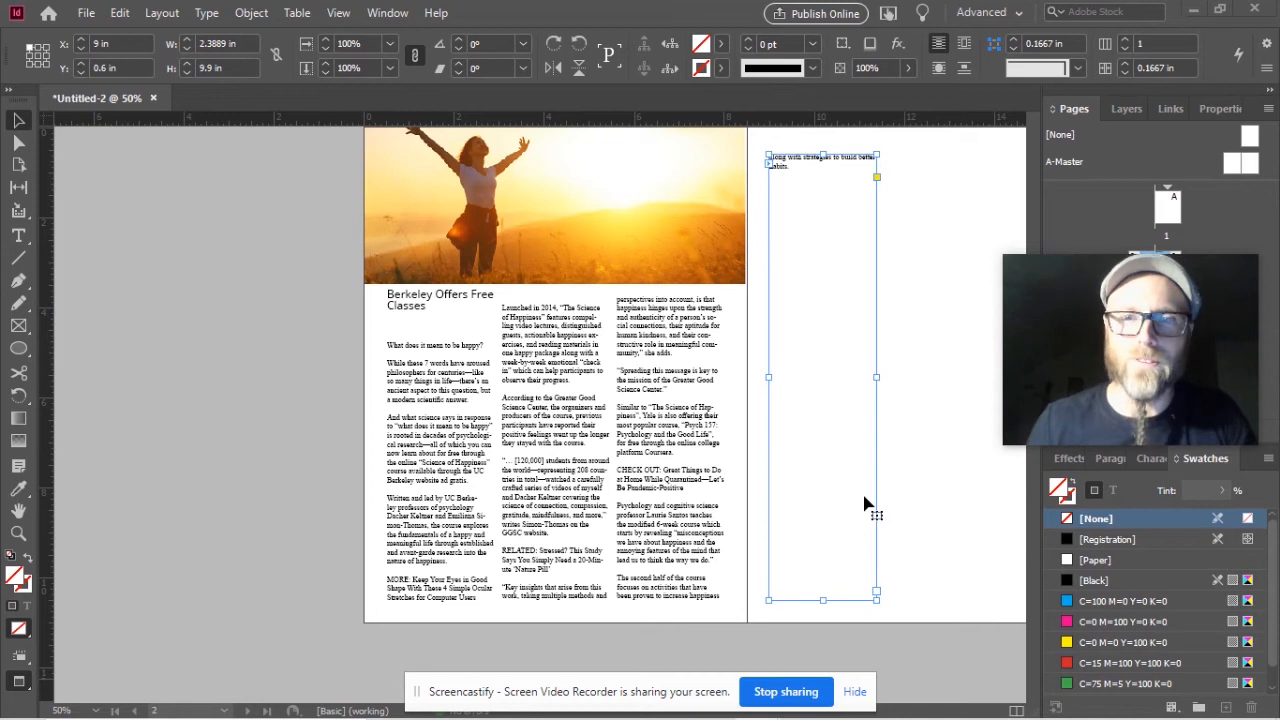
pyautogui.scroll(2, 817, 206)
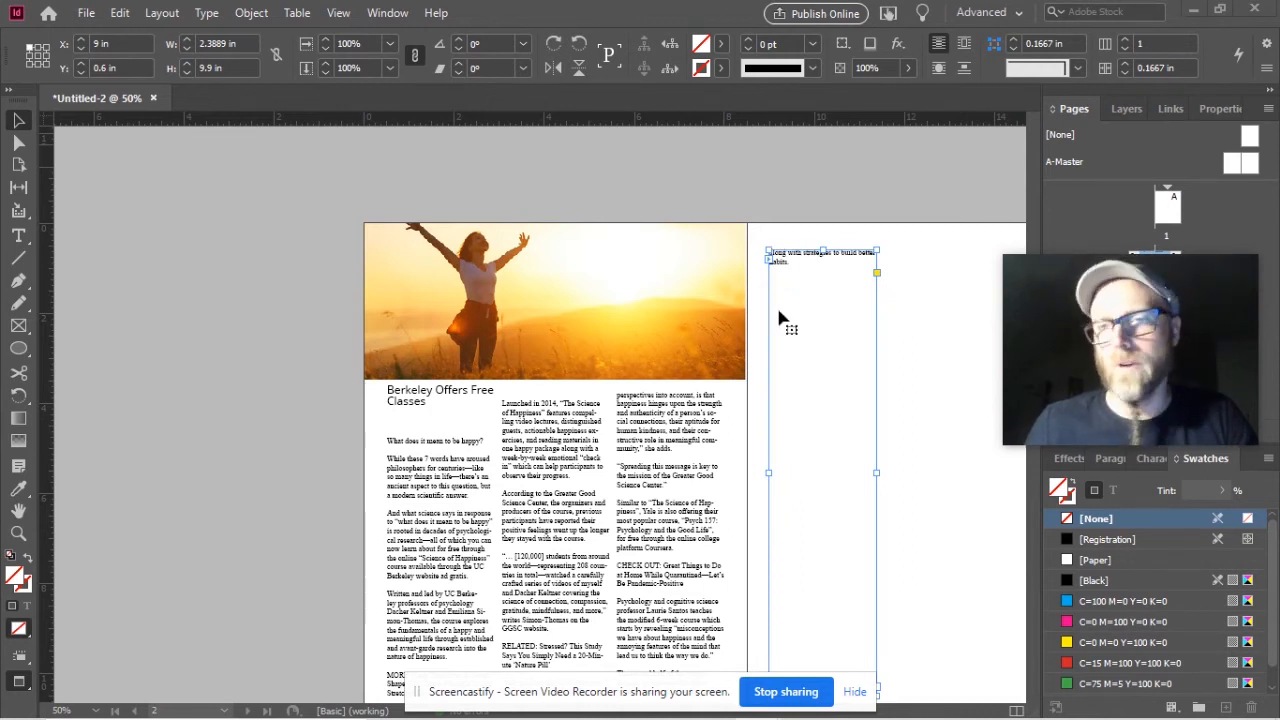
pyautogui.scroll(-2, 777, 370)
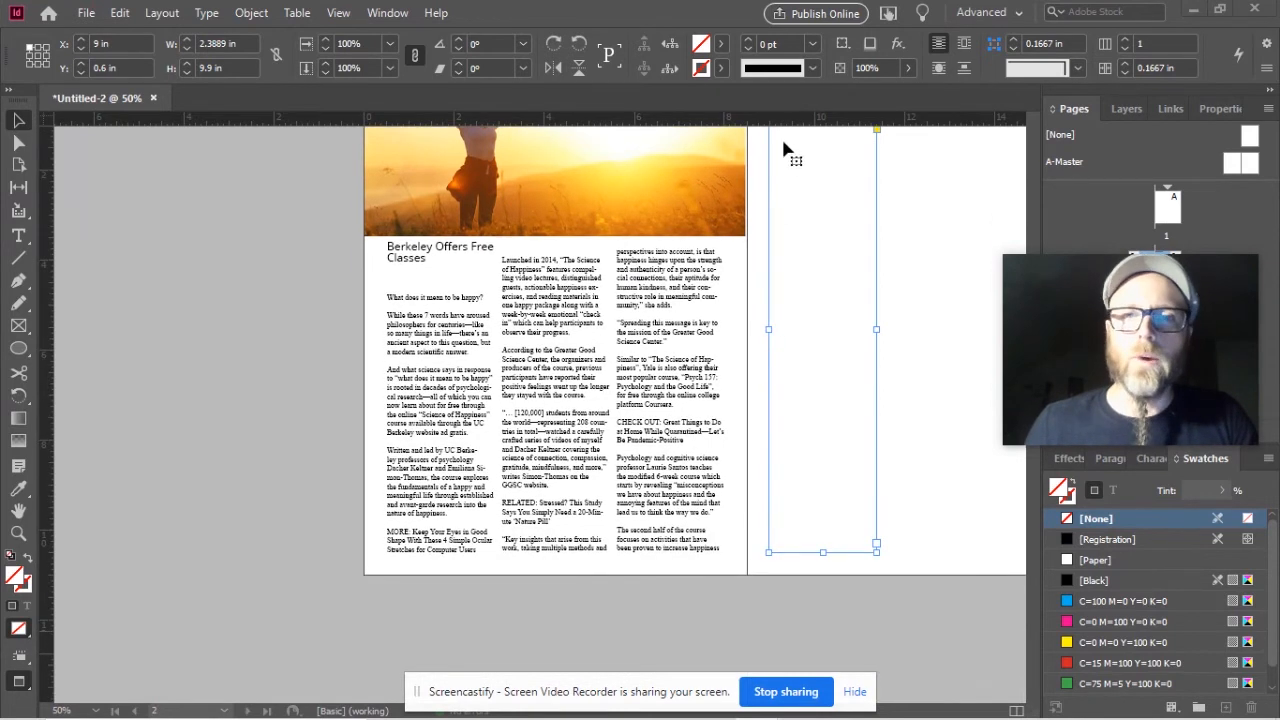
pyautogui.scroll(1, 787, 218)
pyautogui.scroll(-1, 786, 218)
pyautogui.scroll(1, 786, 218)
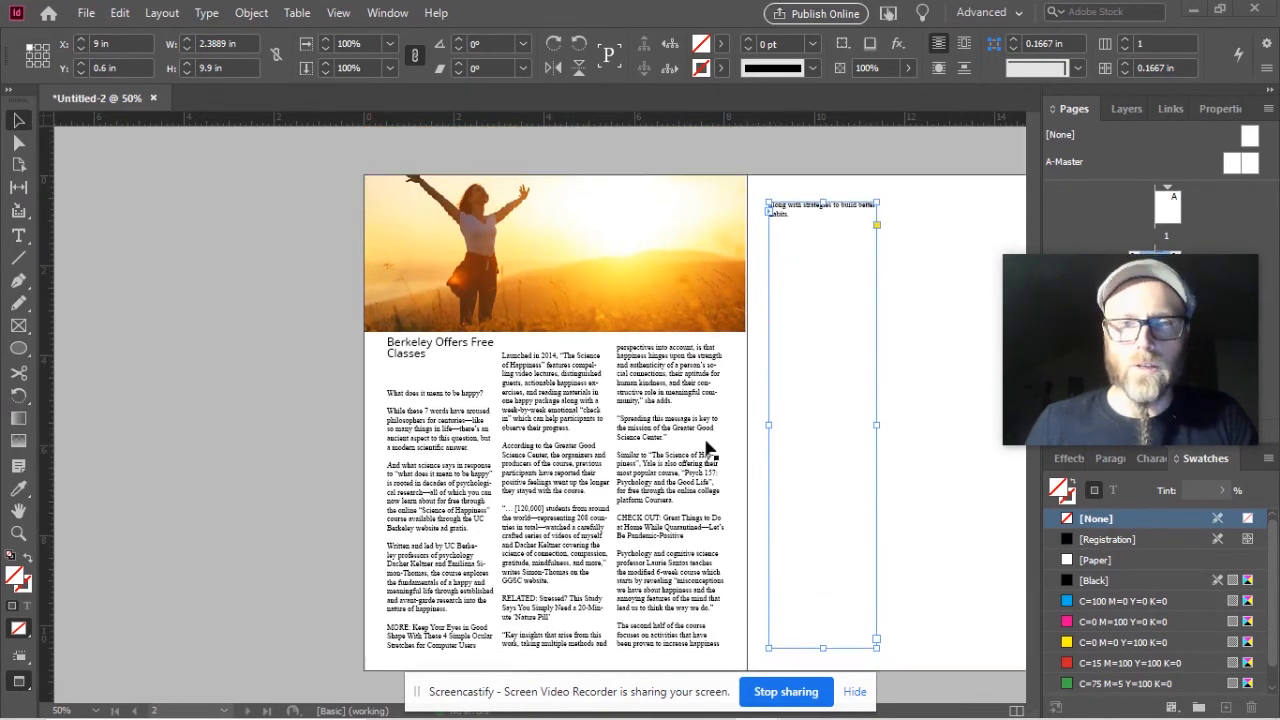
pyautogui.scroll(1, 685, 520)
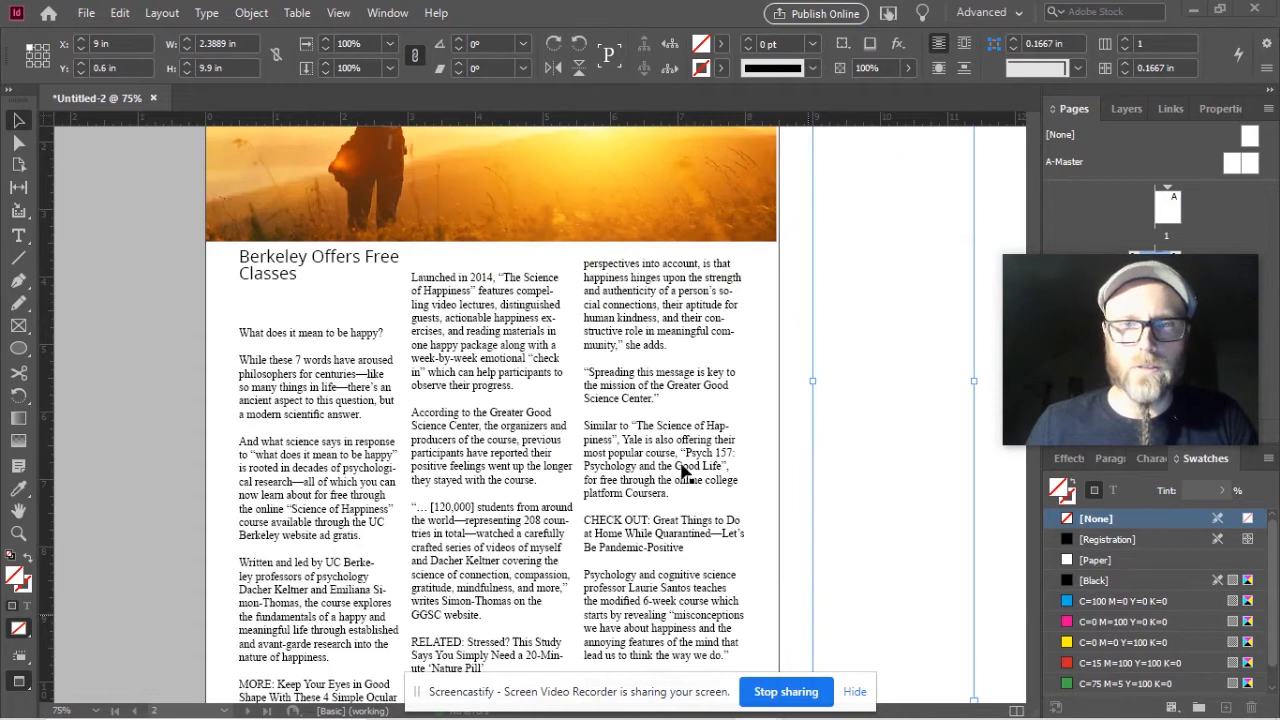
pyautogui.scroll(1, 685, 470)
pyautogui.scroll(-6, 685, 475)
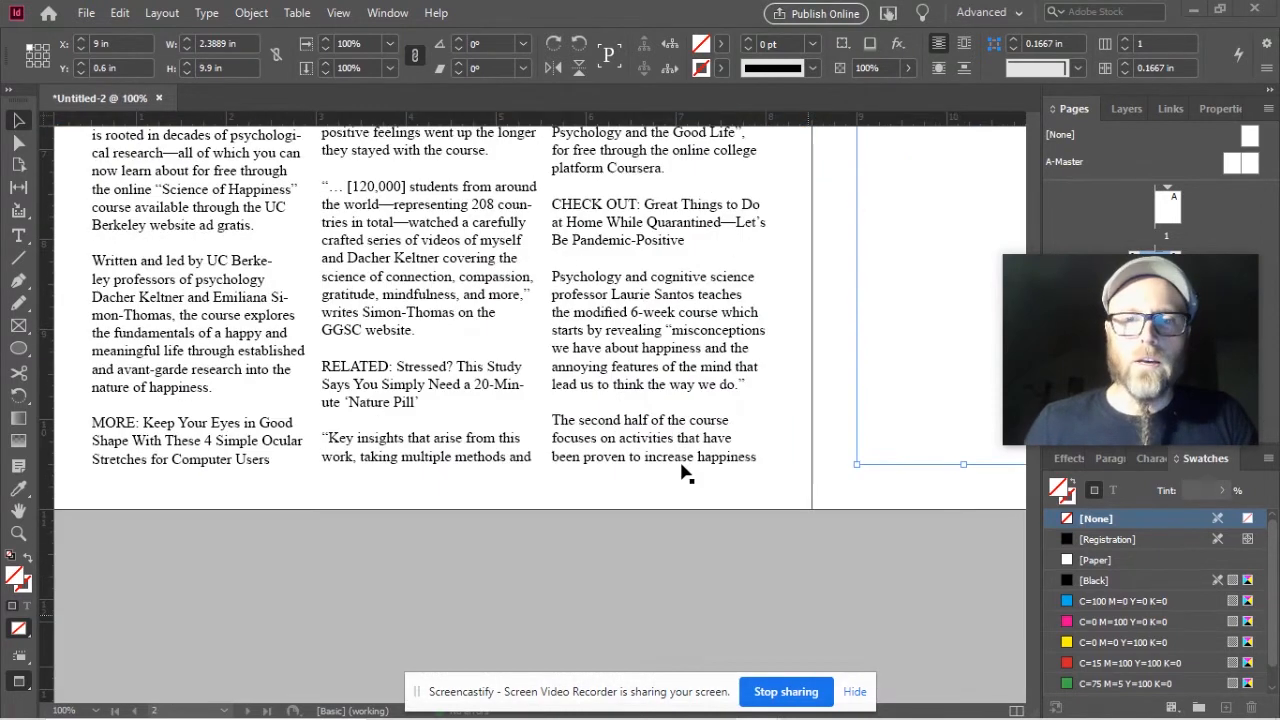
pyautogui.scroll(1, 685, 337)
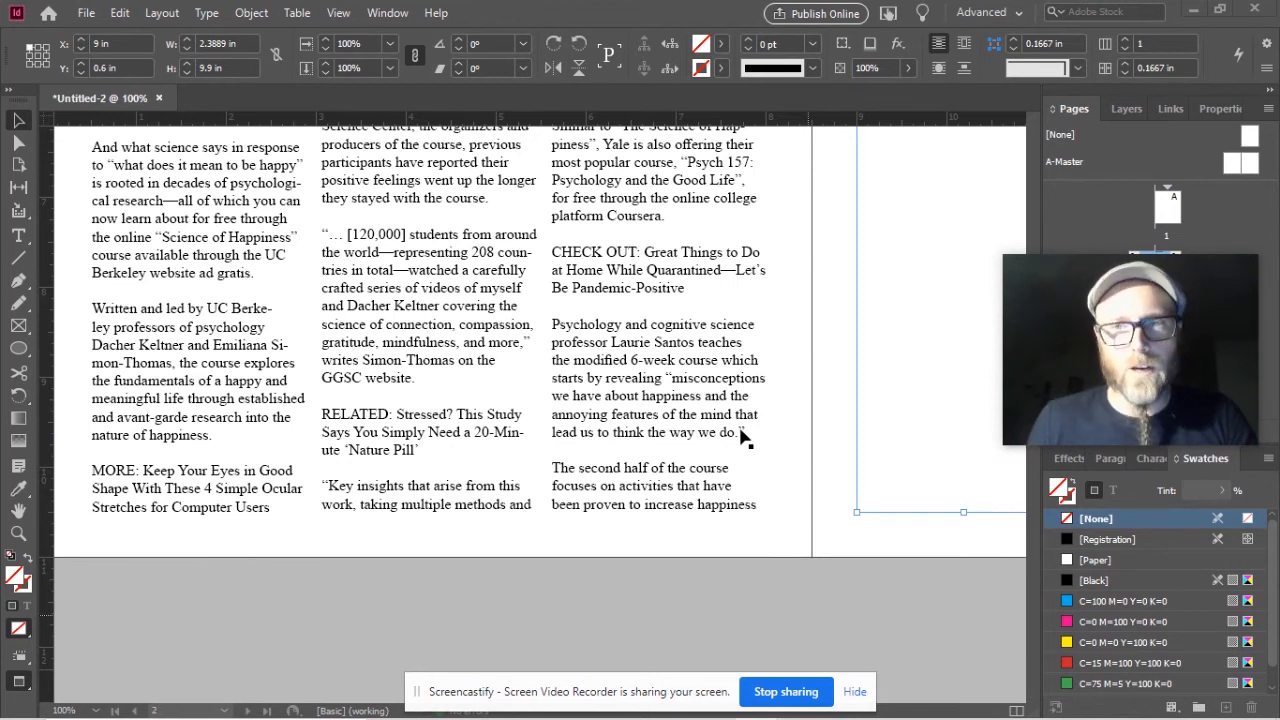
pyautogui.scroll(1, 656, 302)
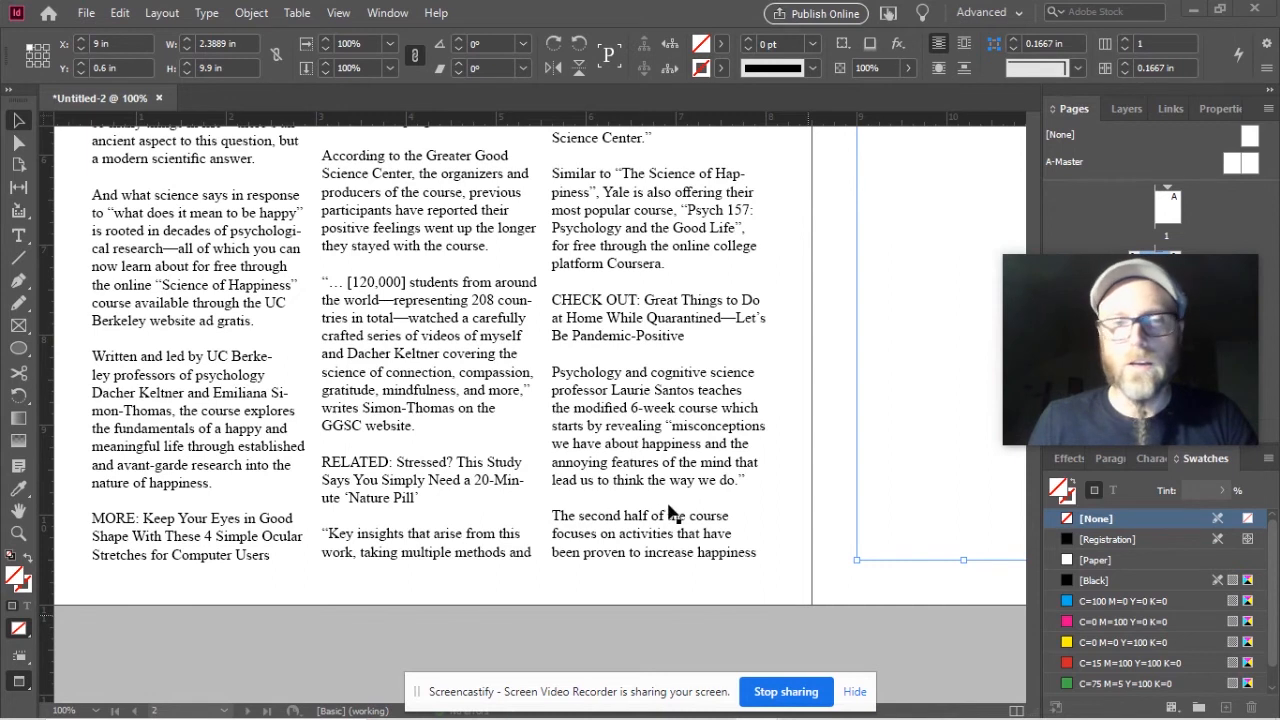
pyautogui.moveTo(603, 517); pyautogui.dragTo(600, 518)
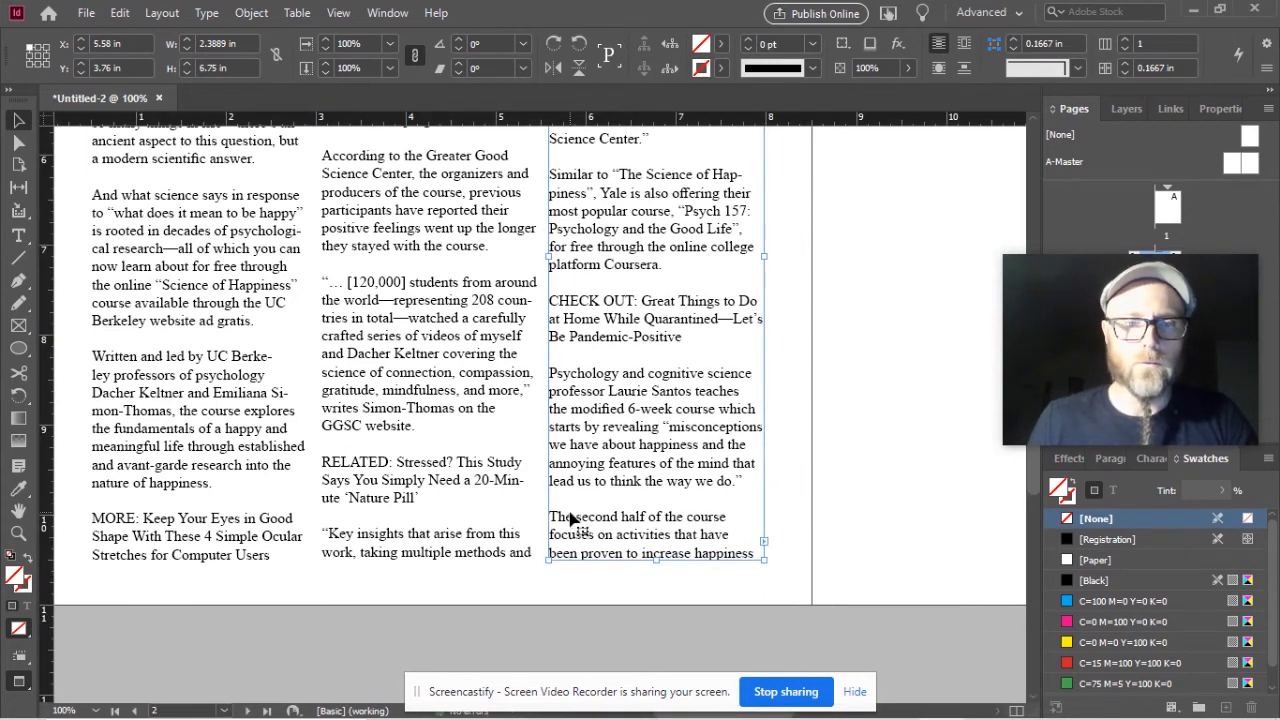
pyautogui.hotkey('ctrl', 'z')
pyautogui.doubleClick(571, 517)
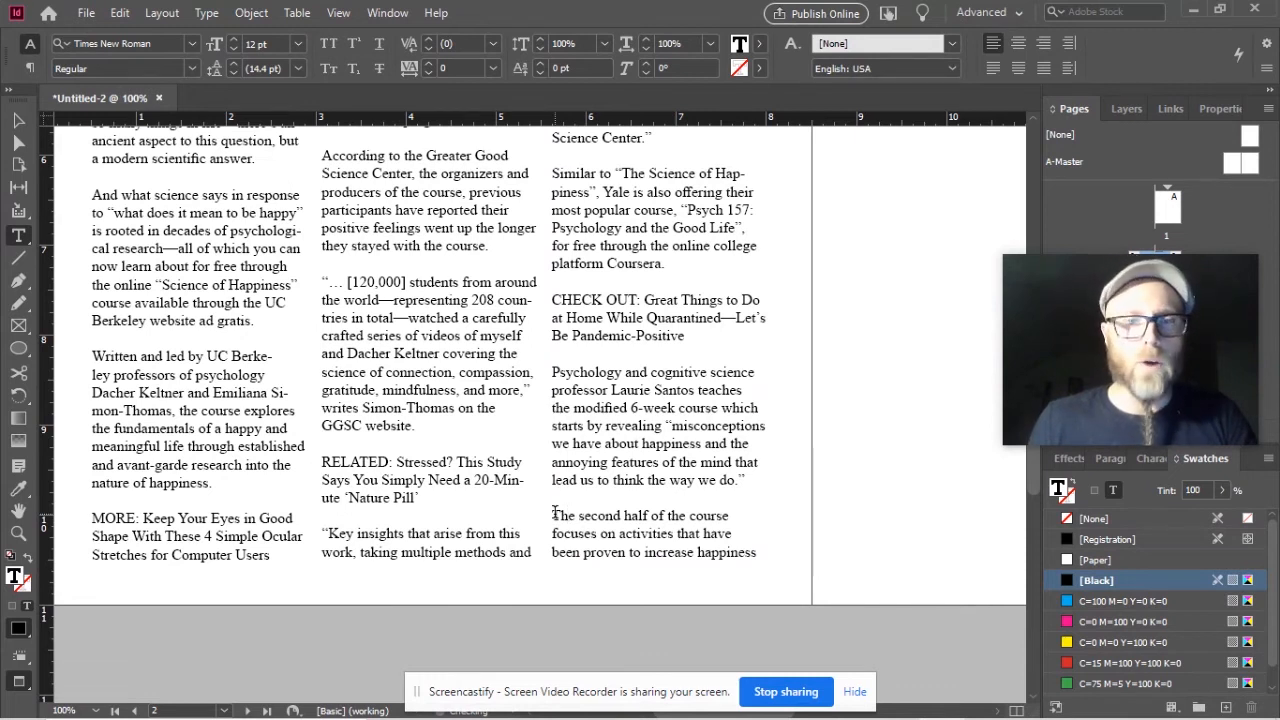
pyautogui.click(408, 603)
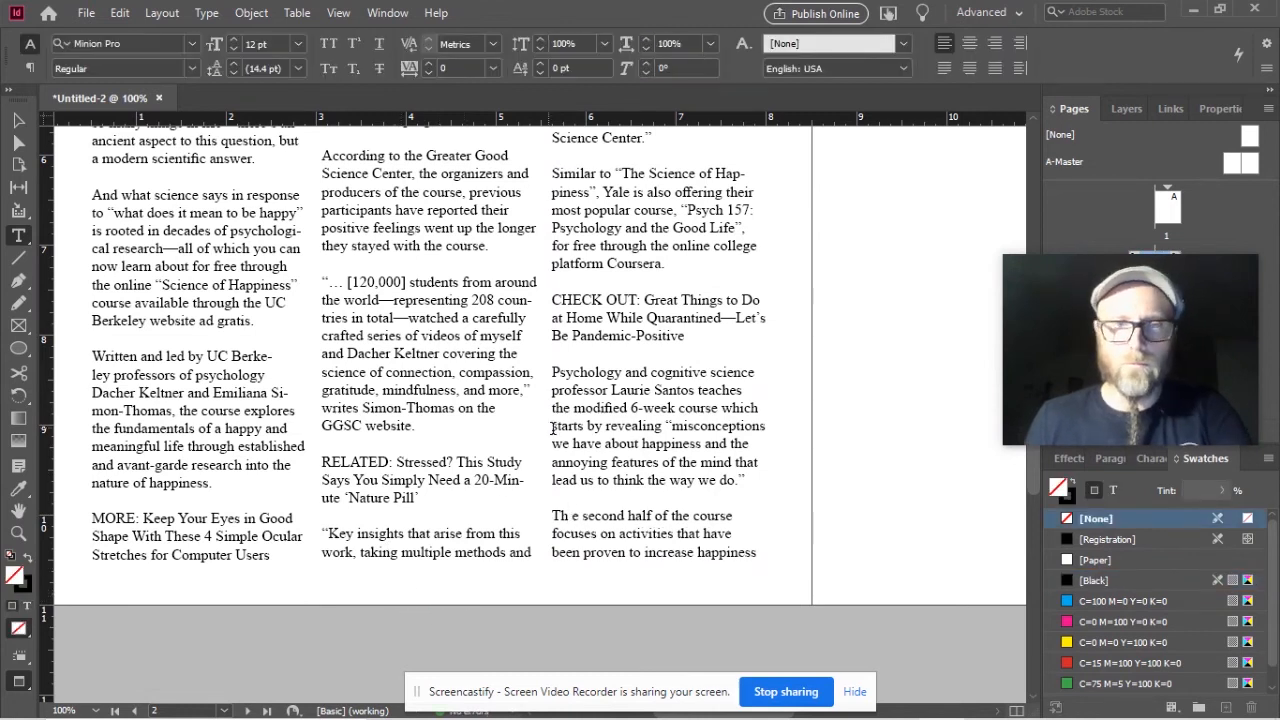
pyautogui.click(576, 516)
pyautogui.press('BackSpace')
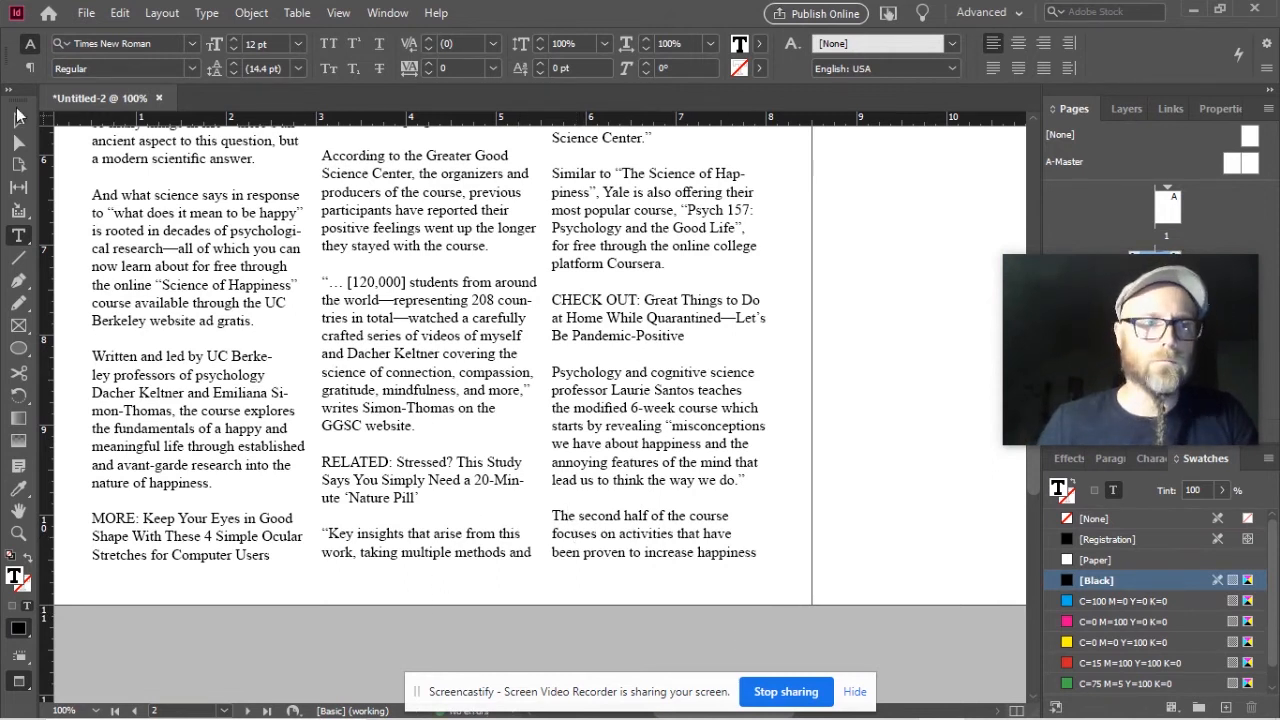
# - Extend the headline above the first column to read "Berkeley Offers Free Classes on How to Be Happy"
pyautogui.click(18, 118)
pyautogui.hscroll(-2, 494, 584)
pyautogui.scroll(1, 494, 584)
pyautogui.scroll(3, 478, 572)
pyautogui.moveTo(363, 493); pyautogui.dragTo(354, 489)
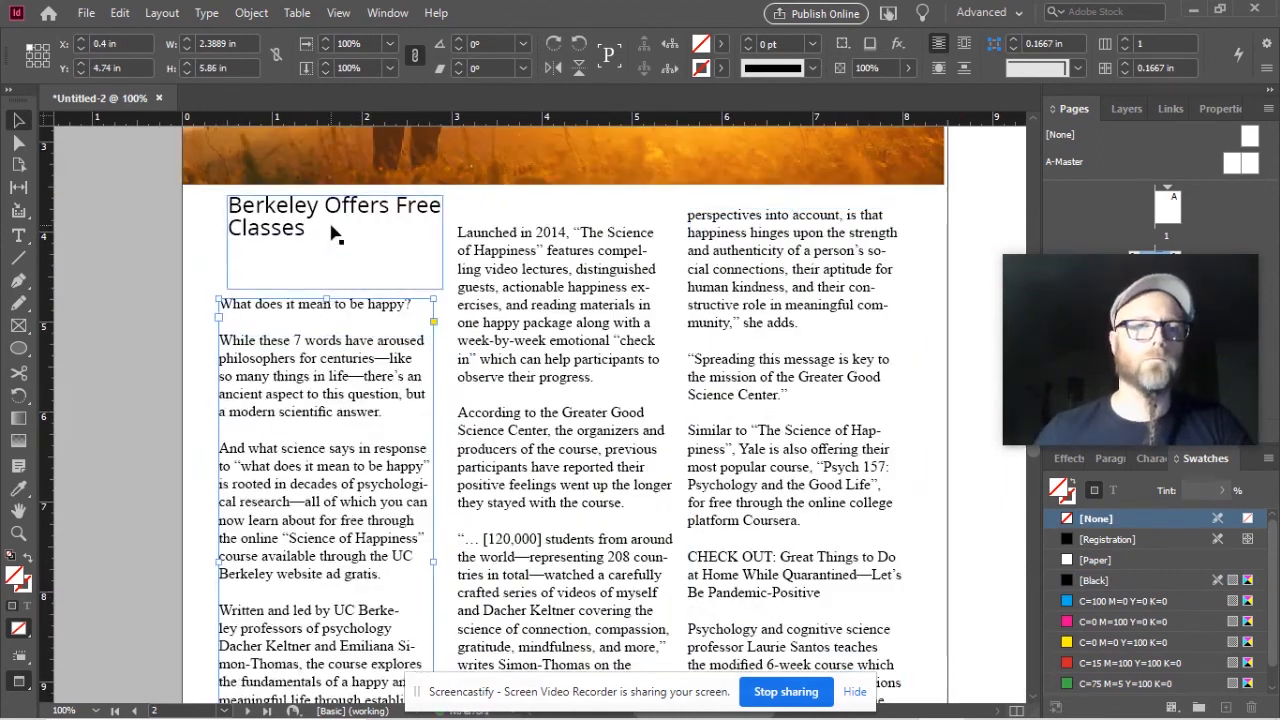
pyautogui.doubleClick(333, 233)
pyautogui.write('on How to Be Happy')
# - Show the layout guides and move the first column's body frame up beneath the three-line headline, aligned to the inside of the page margin
pyautogui.click(18, 119)
pyautogui.moveTo(312, 364); pyautogui.dragTo(312, 340)
pyautogui.press('w')
pyautogui.moveTo(312, 340); pyautogui.dragTo(321, 337)
pyautogui.doubleClick(366, 278)
pyautogui.moveTo(335, 290); pyautogui.dragTo(335, 265)
# - Remove the blank lines between the first column's opening paragraphs and tab-indent the "And what science says" and "Written and led by" paragraphs
pyautogui.doubleClick(342, 296)
pyautogui.press('Delete')
pyautogui.click(234, 387)
pyautogui.press('Delete')
pyautogui.click(234, 534)
pyautogui.press('Delete')
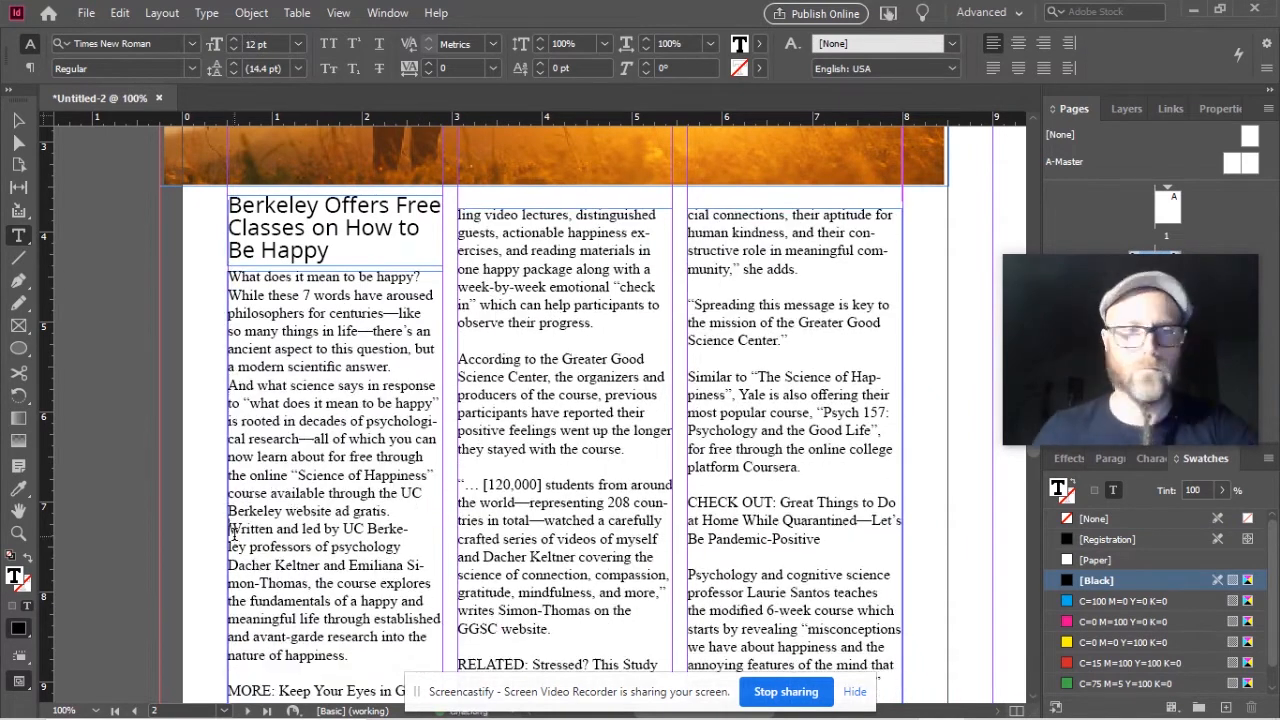
pyautogui.click(231, 386)
pyautogui.press('Tab')
pyautogui.click(231, 548)
pyautogui.press('Tab')
# - Delete the "MORE: Keep Your Eyes in Good Shape" teaser from the first column and tab-indent the "Launched in 2014" paragraph
pyautogui.moveTo(229, 597); pyautogui.dragTo(421, 631)
pyautogui.press('Delete')
pyautogui.press('Delete')
pyautogui.press('Delete')
pyautogui.press('Tab')
# - Remove the blank lines and the "RELATED: Stressed?" teaser from the second column and tab-indent its paragraphs
pyautogui.click(463, 319)
pyautogui.press('Delete')
pyautogui.press('Tab')
pyautogui.click(460, 425)
pyautogui.press('Delete')
pyautogui.press('Tab')
pyautogui.scroll(-4, 480, 590)
pyautogui.scroll(4, 569, 594)
# - Delete the "CHECK OUT" teaser and blank lines from the third column and tab-indent its last two paragraphs
pyautogui.moveTo(688, 315)
pyautogui.mouseDown()
pyautogui.moveTo(803, 335)
pyautogui.moveTo(822, 353)
pyautogui.mouseUp()
pyautogui.press('Delete')
pyautogui.press('Tab')
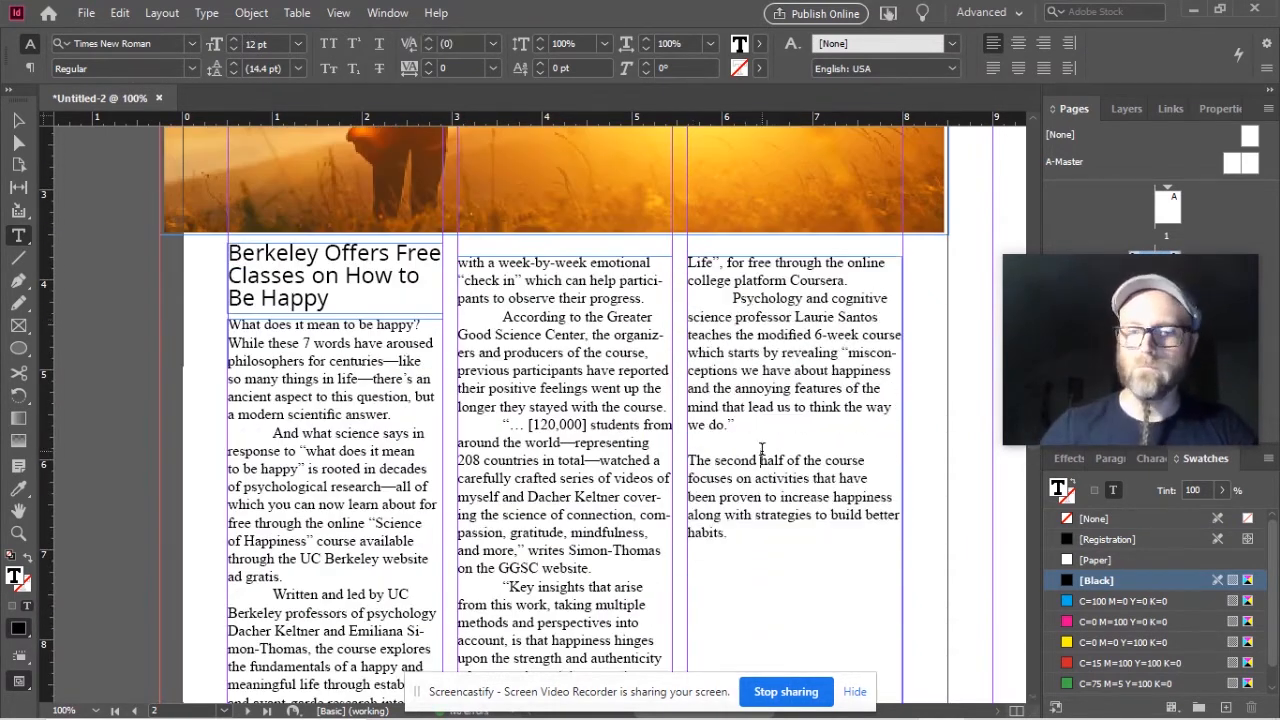
pyautogui.click(762, 445)
pyautogui.press('Delete')
pyautogui.press('Tab')
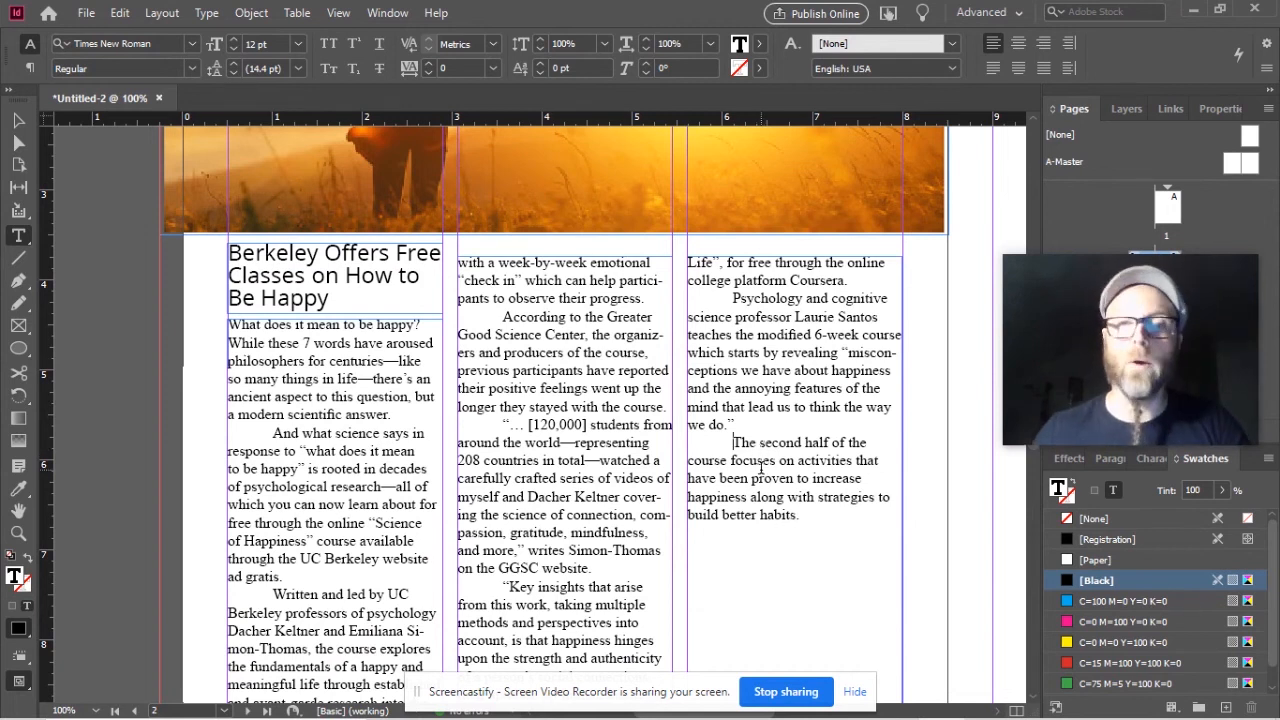
# - Replace the tab indents of the first column's three indented paragraphs with a narrow indent about three spaces wide
pyautogui.scroll(-1, 728, 484)
pyautogui.scroll(-1, 728, 484)
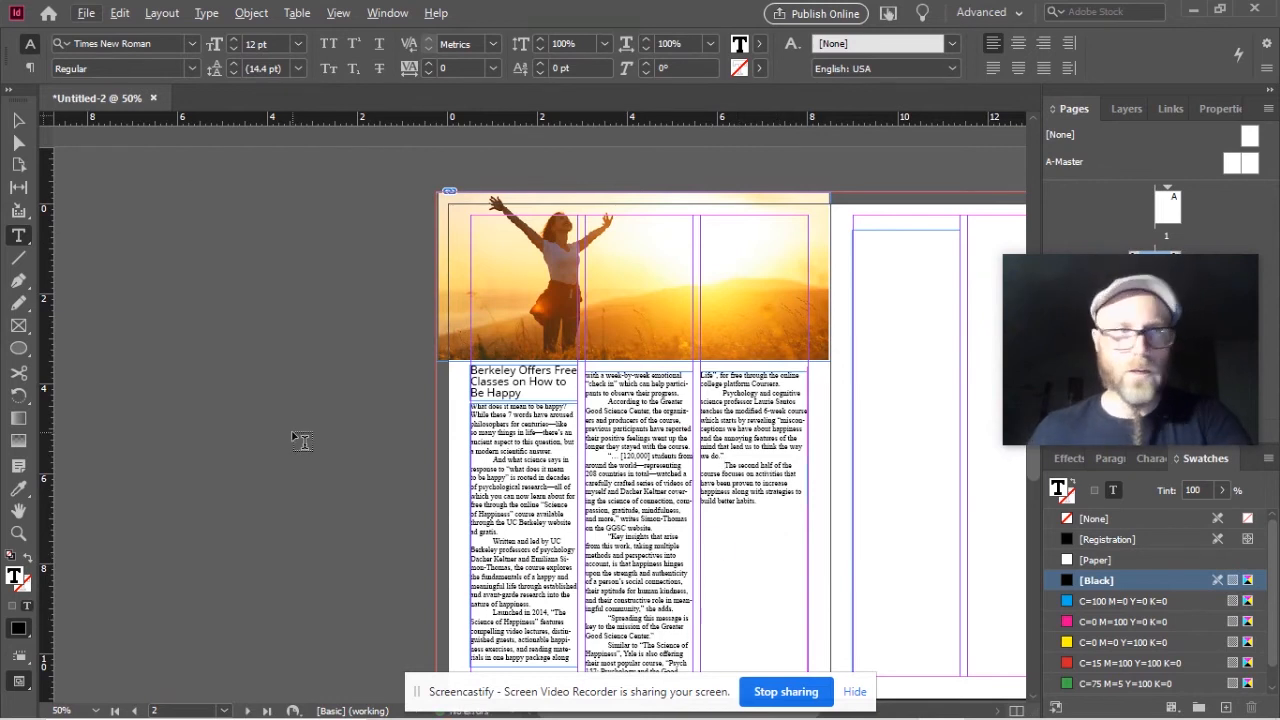
pyautogui.click(21, 122)
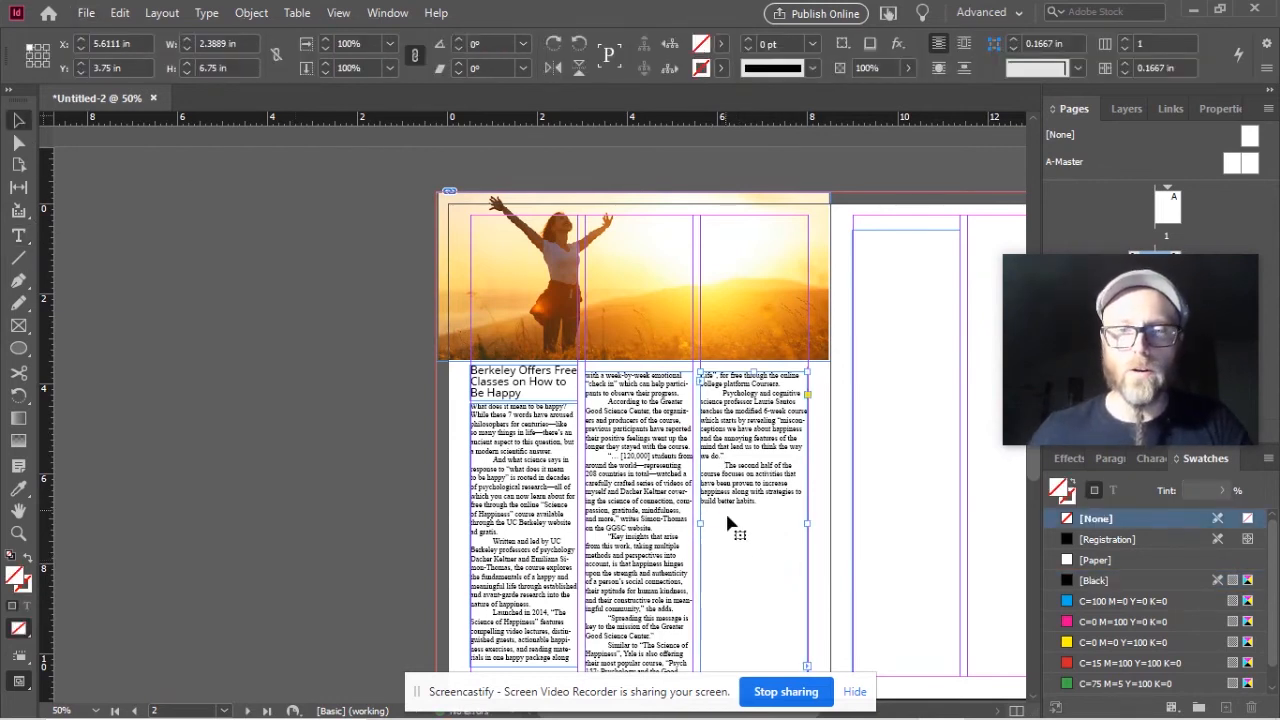
pyautogui.scroll(3, 505, 450)
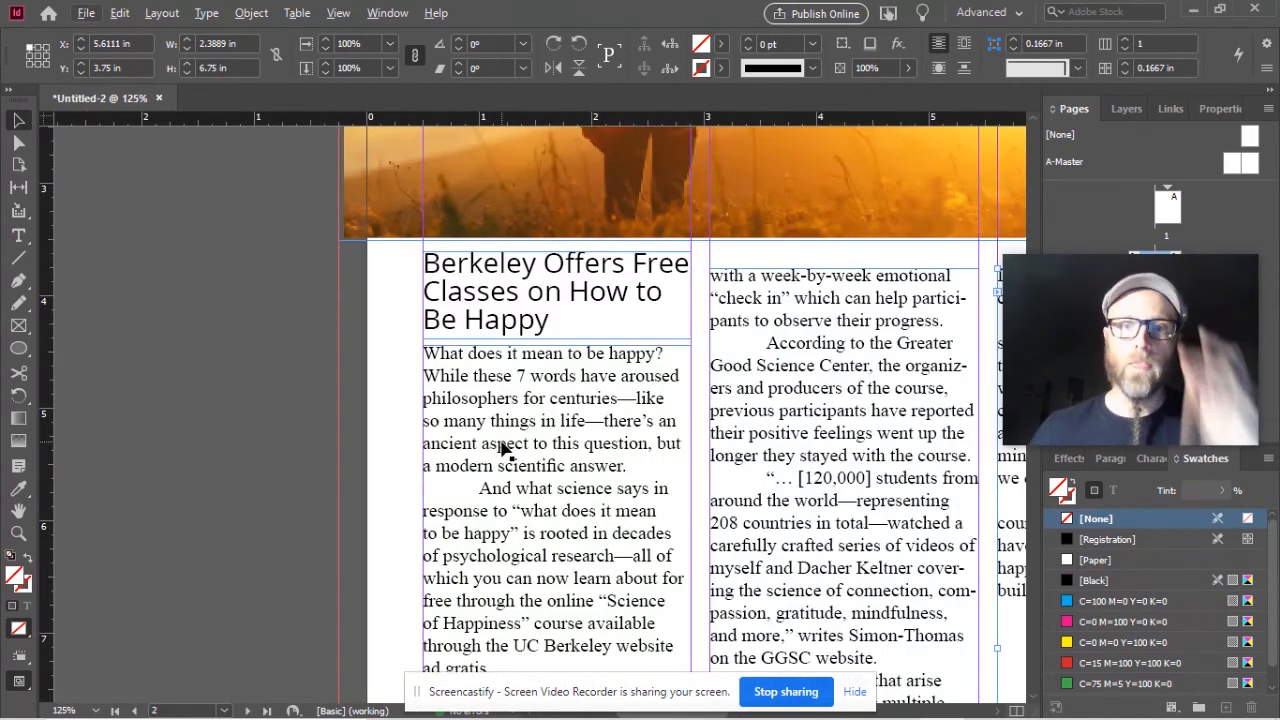
pyautogui.scroll(-5, 482, 495)
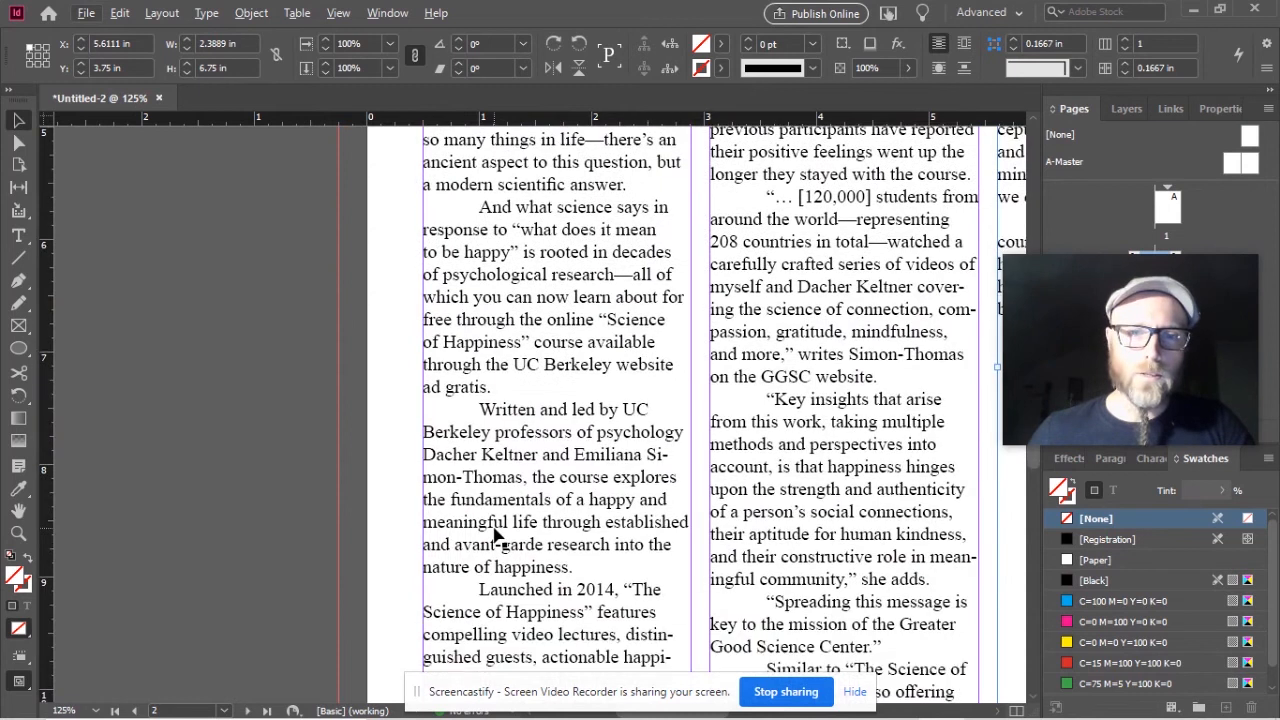
pyautogui.scroll(1, 503, 368)
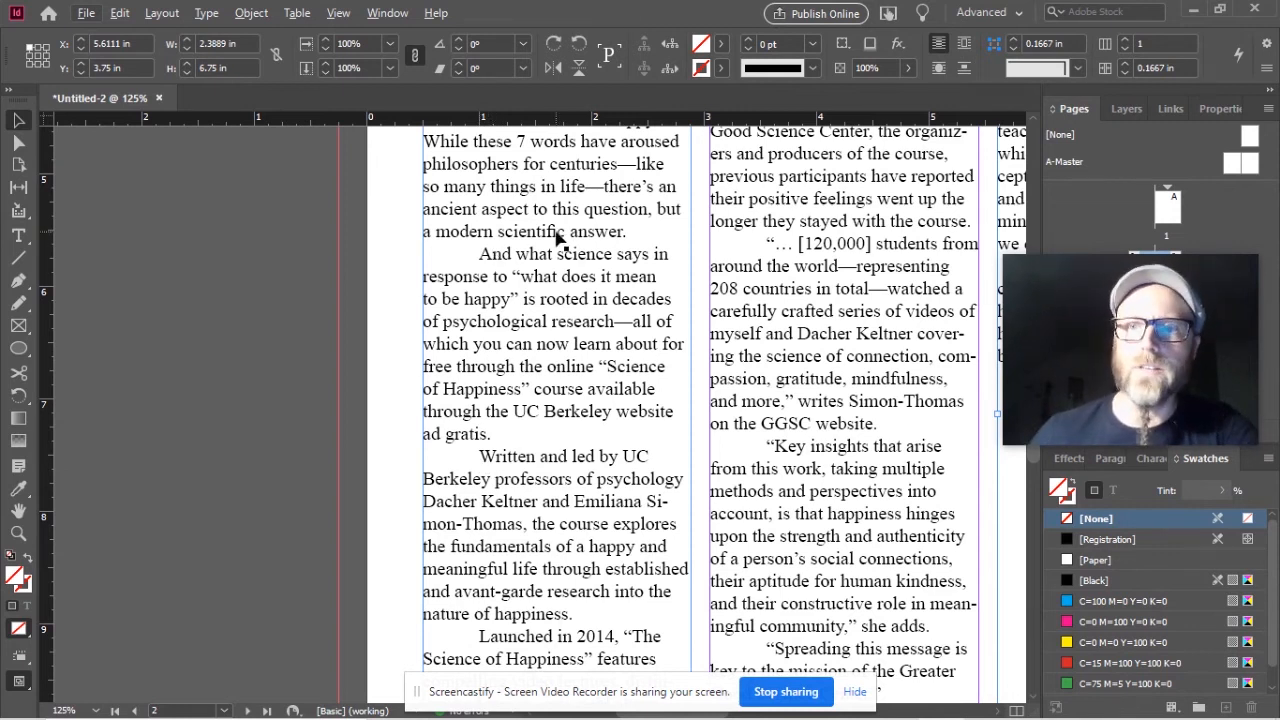
pyautogui.doubleClick(481, 255)
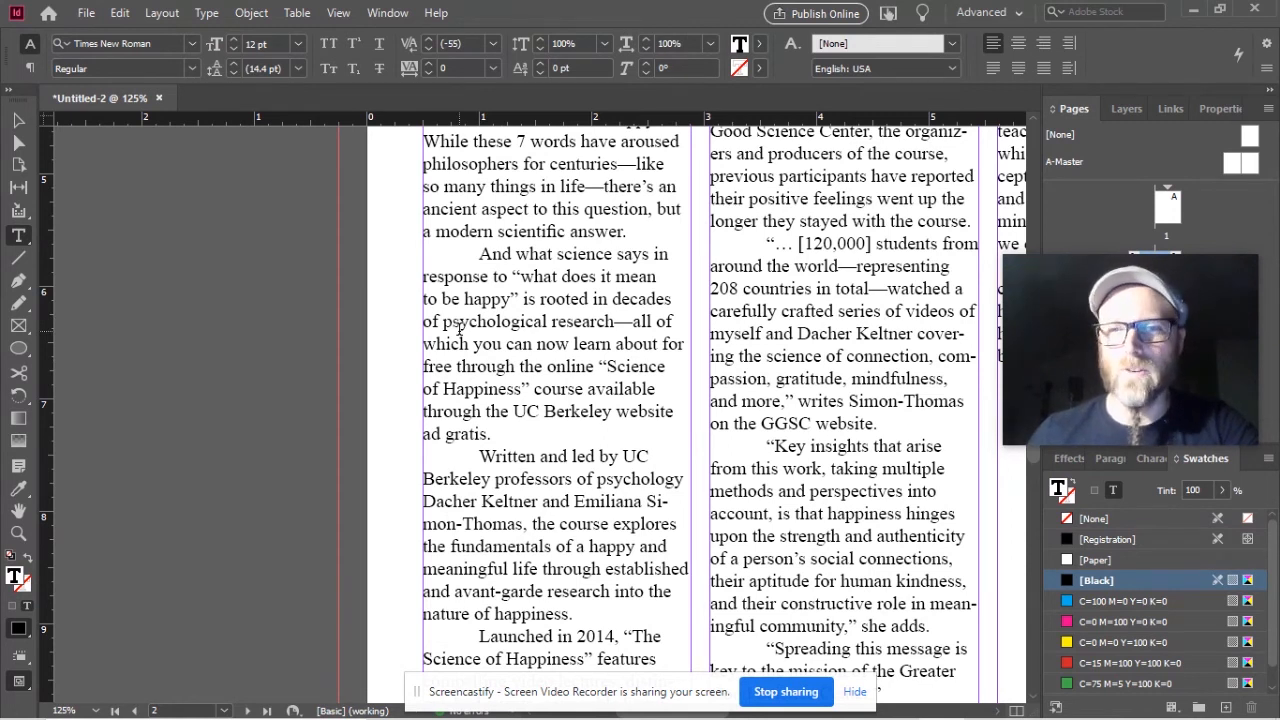
pyautogui.press('BackSpace')
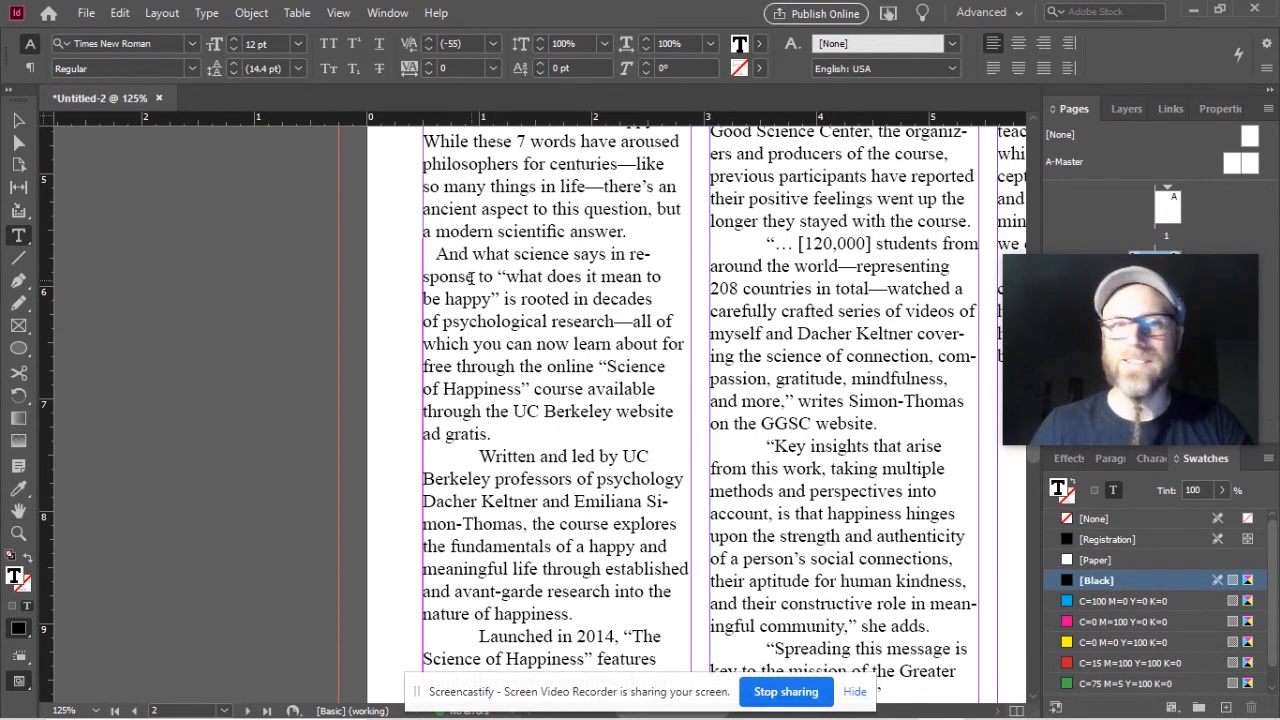
pyautogui.click(480, 457)
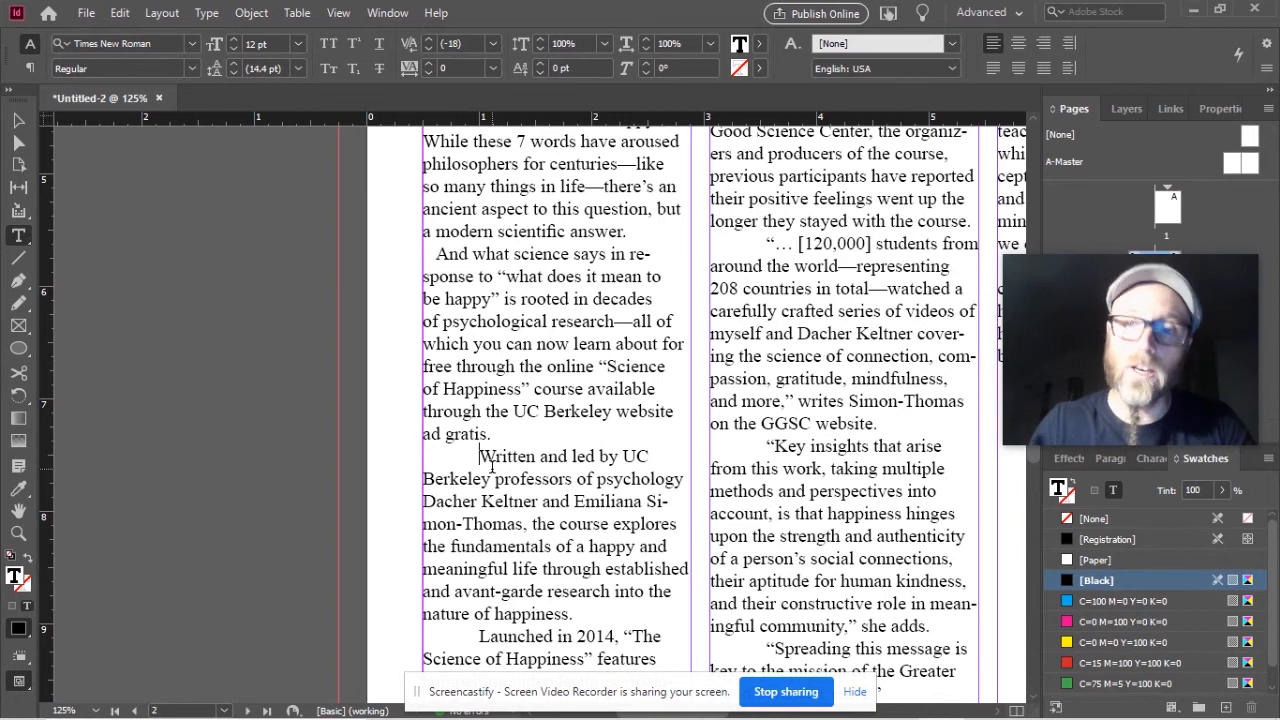
pyautogui.press('BackSpace')
pyautogui.scroll(-1, 492, 467)
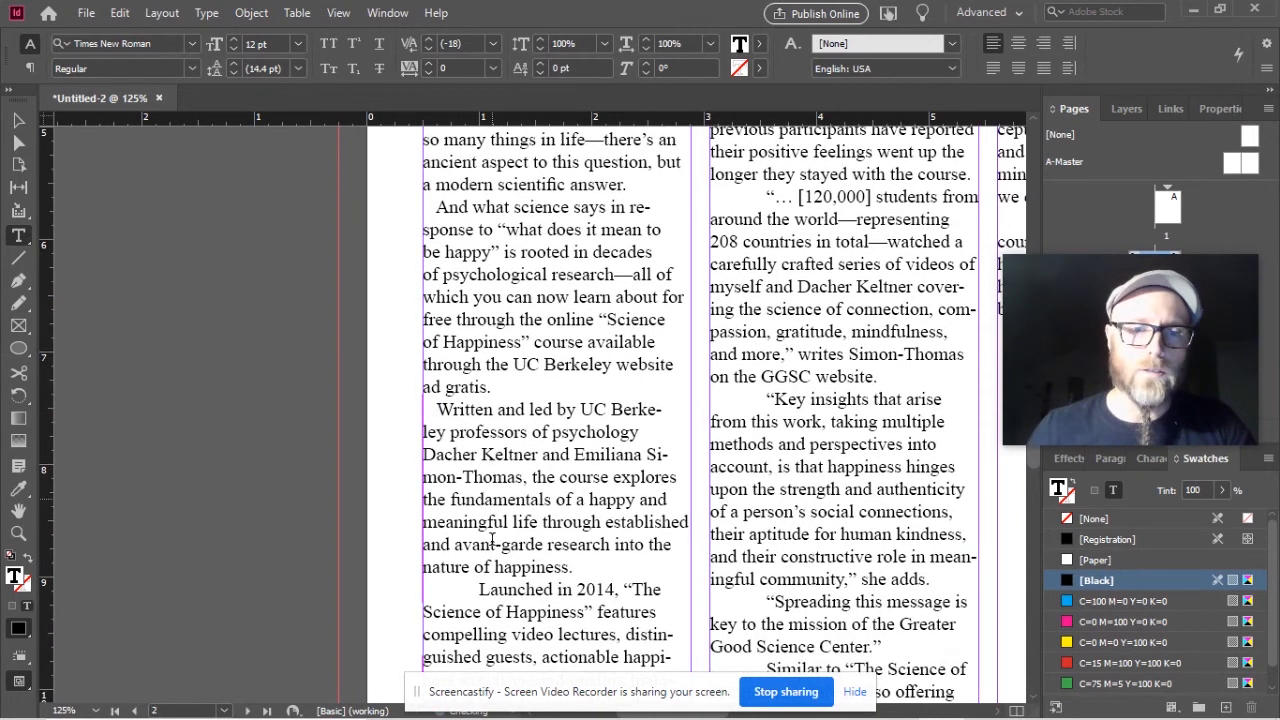
pyautogui.click(480, 590)
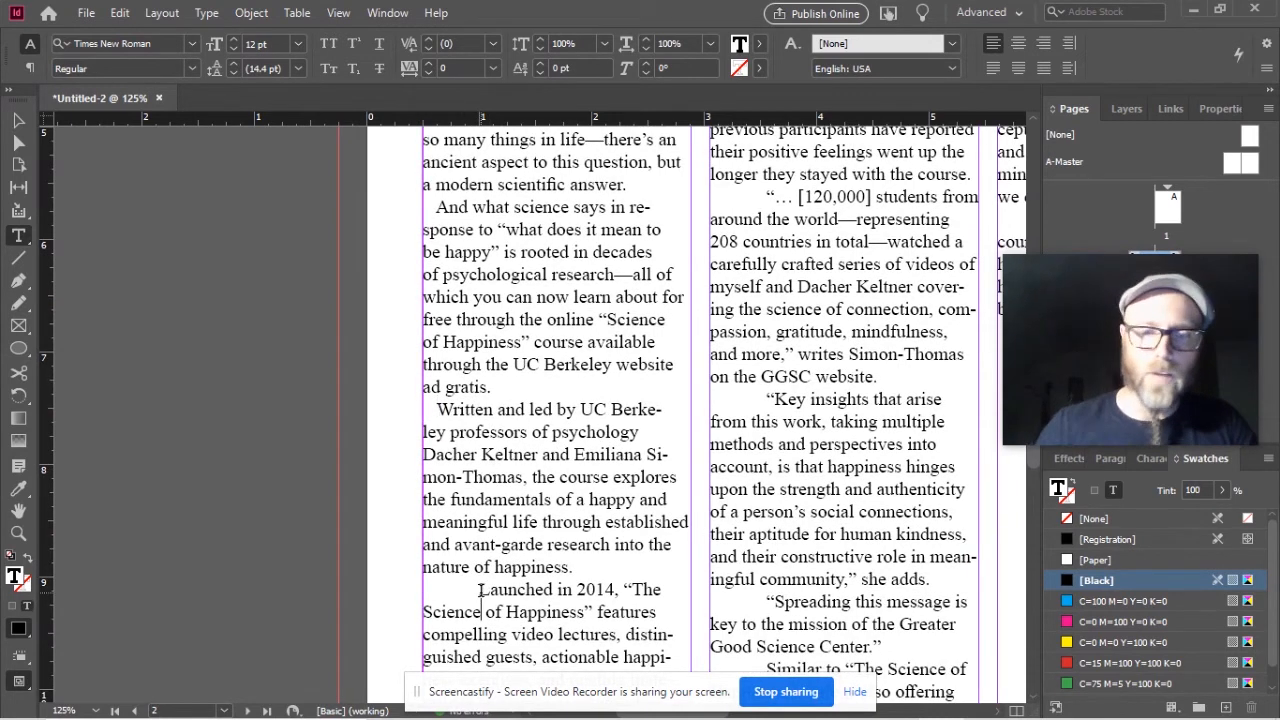
pyautogui.press('BackSpace')
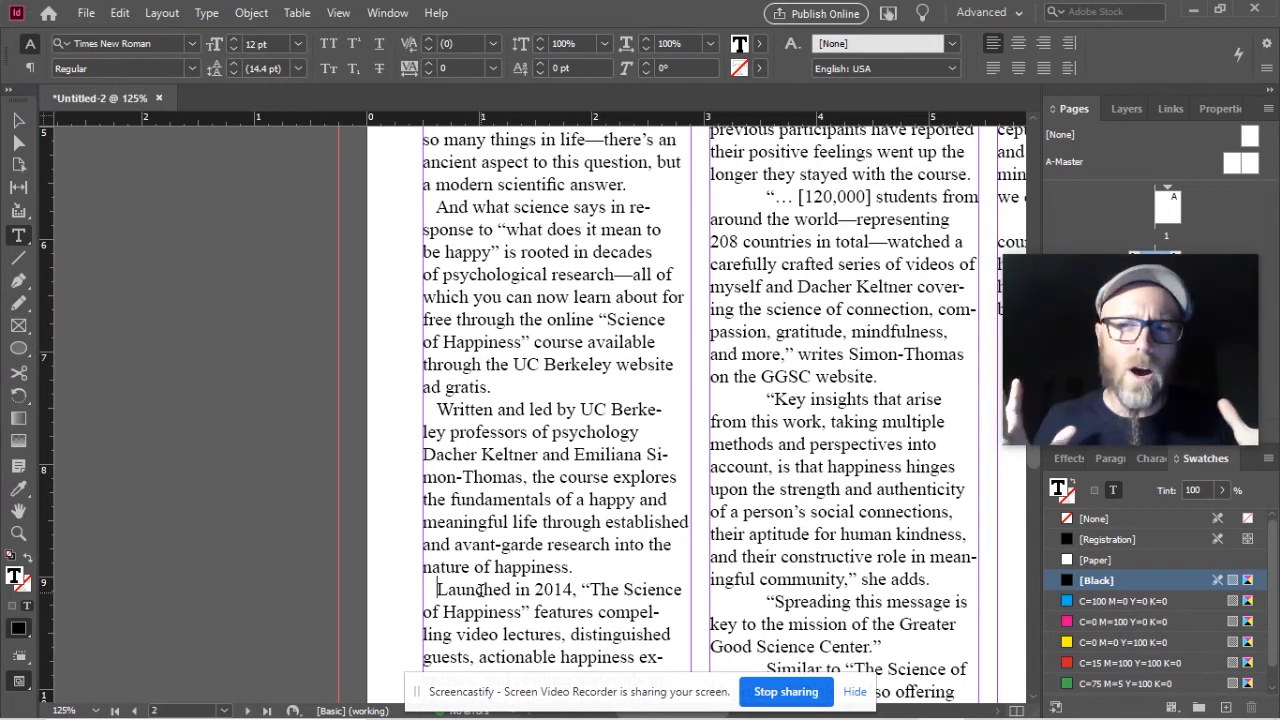
# - Narrow the indents of the second column's "According to", "… [120,000] students" and "Key insights" paragraphs to about three spaces
pyautogui.scroll(-3, 480, 590)
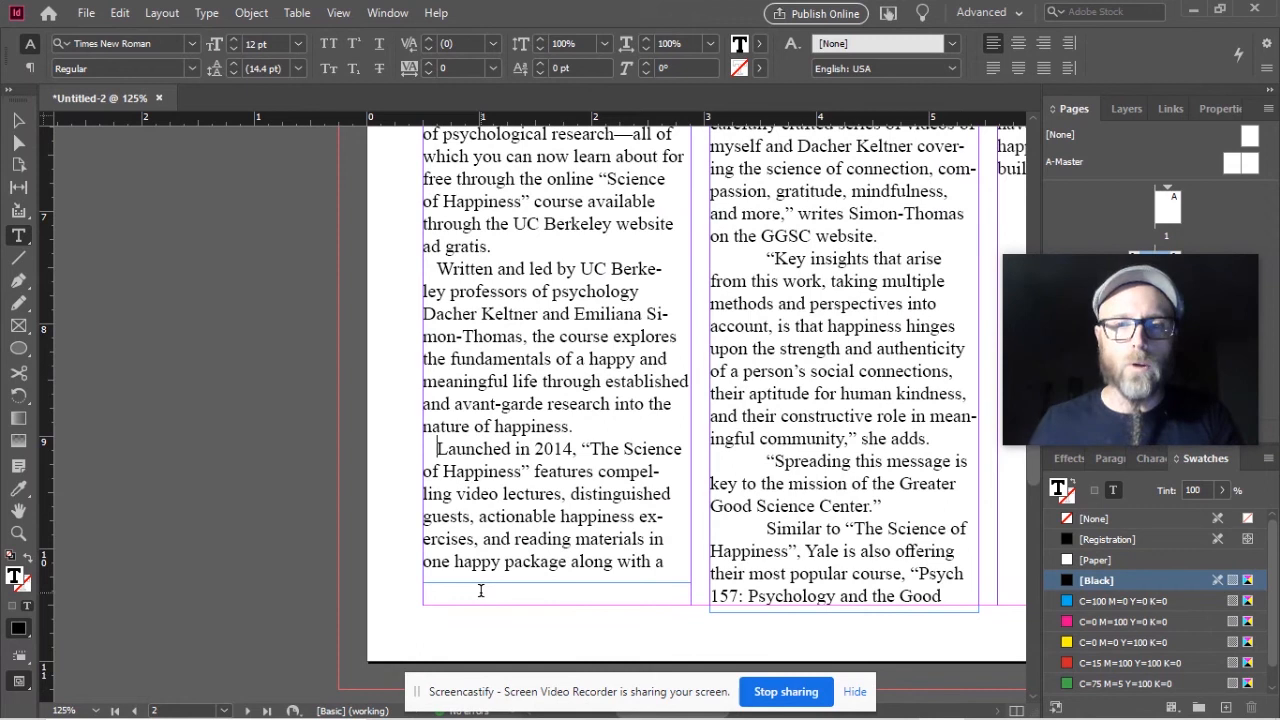
pyautogui.scroll(9, 700, 452)
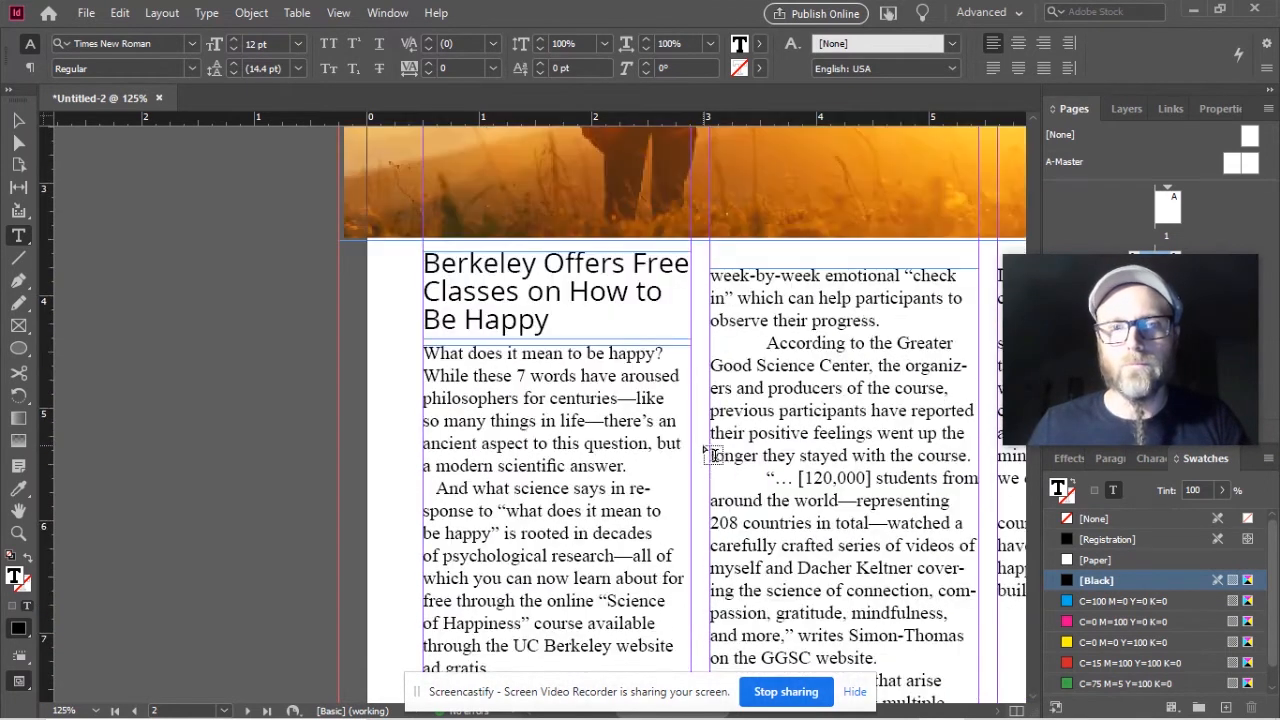
pyautogui.click(766, 343)
pyautogui.press('BackSpace')
pyautogui.hotkey('ctrl', 'z')
pyautogui.click(768, 478)
pyautogui.press('BackSpace')
pyautogui.scroll(-2, 768, 478)
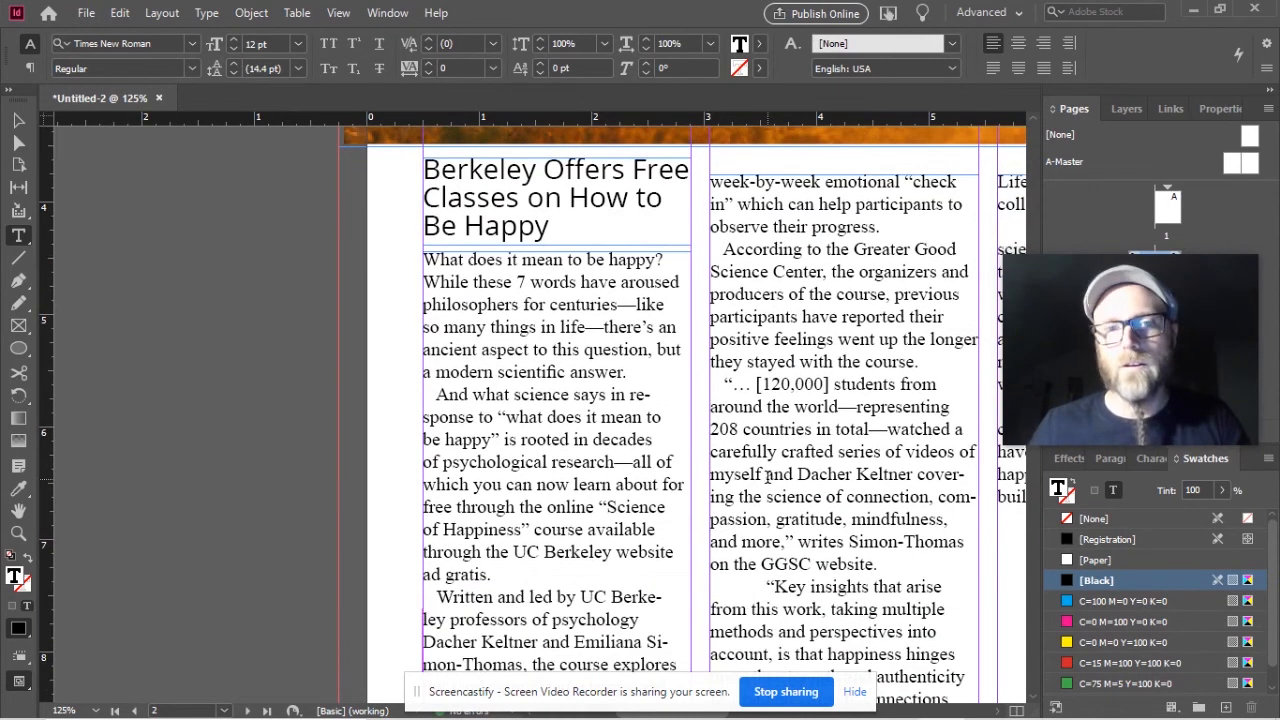
pyautogui.scroll(-1, 766, 477)
pyautogui.click(766, 540)
pyautogui.press('BackSpace')
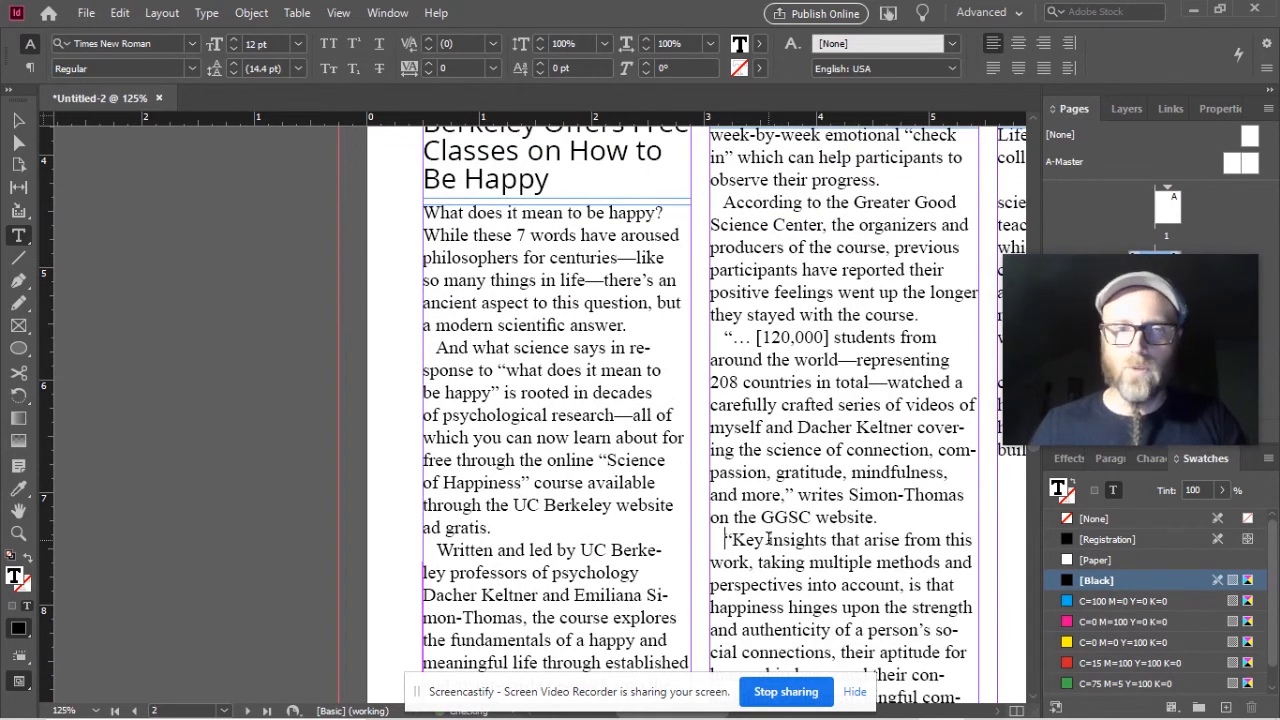
# - Narrow the indents of the "Spreading this message" and "Similar to" paragraphs at the end of the second column to about three spaces
pyautogui.scroll(-5, 766, 540)
pyautogui.click(766, 508)
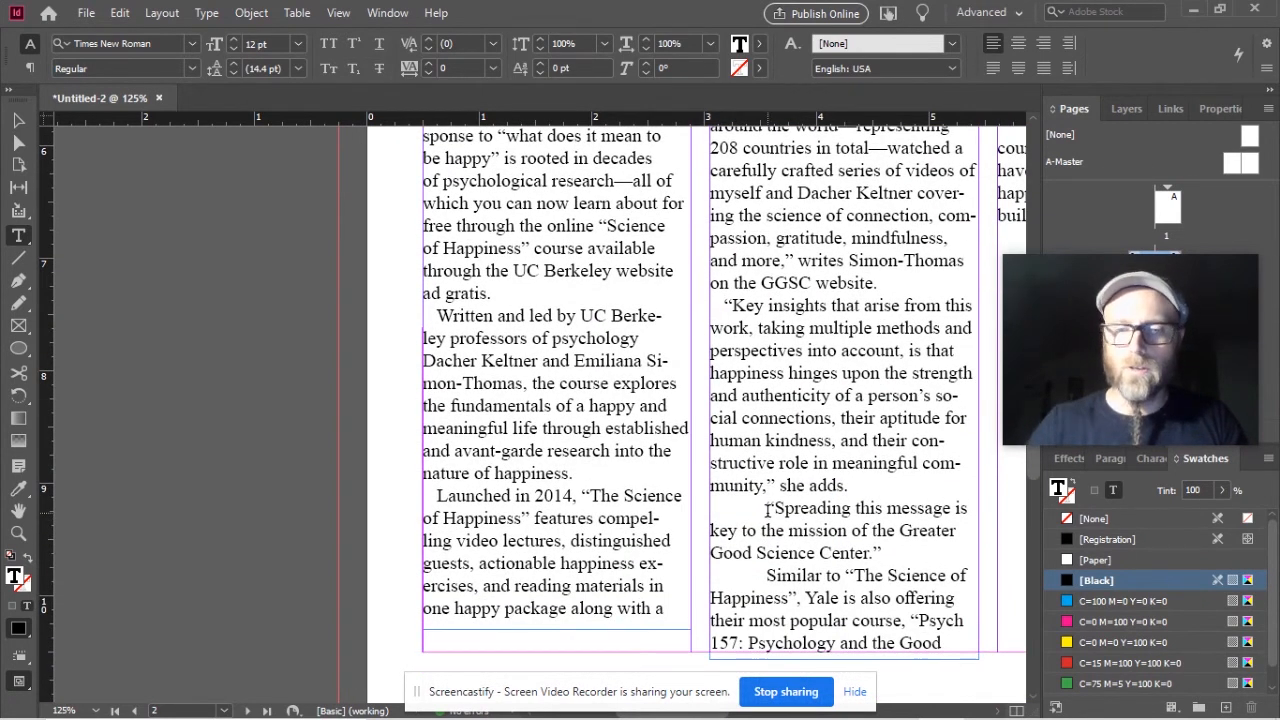
pyautogui.press('BackSpace')
pyautogui.click(766, 576)
pyautogui.press('BackSpace')
pyautogui.scroll(-1, 766, 580)
# - Narrow the indents of the third column's "Psychology and cognitive science" and "The second half" paragraphs to about three spaces
pyautogui.scroll(8, 768, 585)
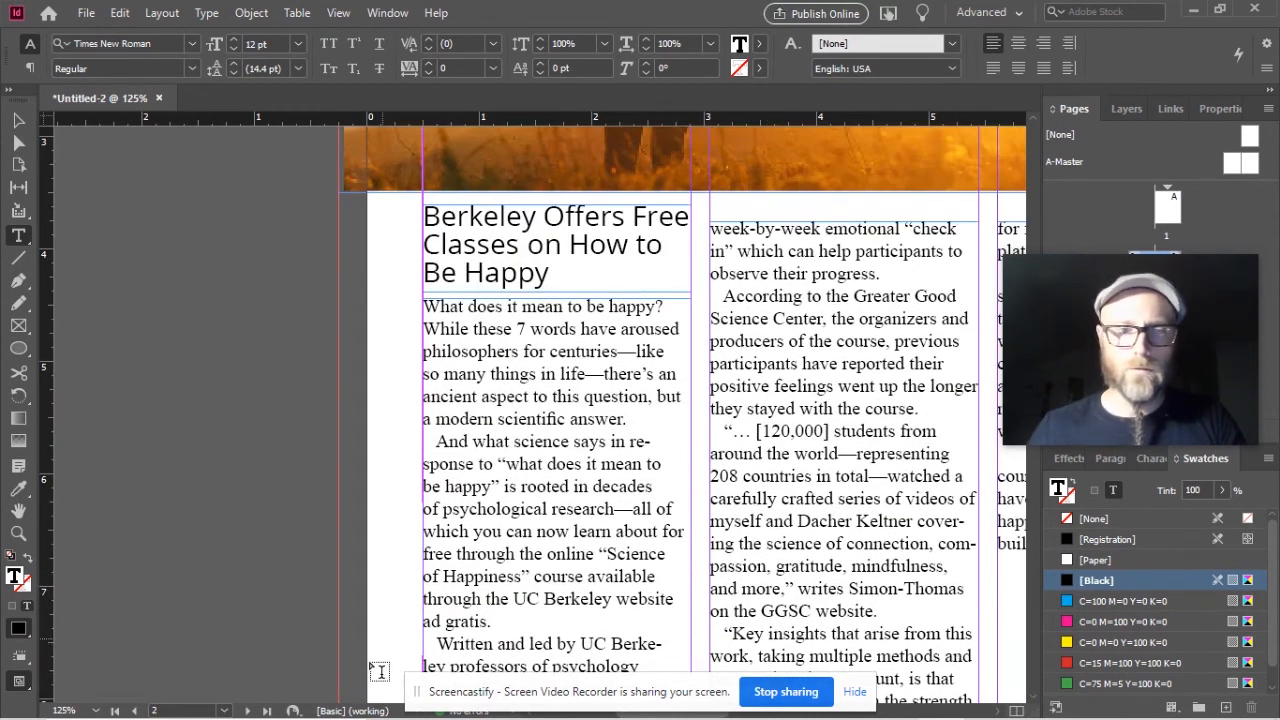
pyautogui.click(853, 692)
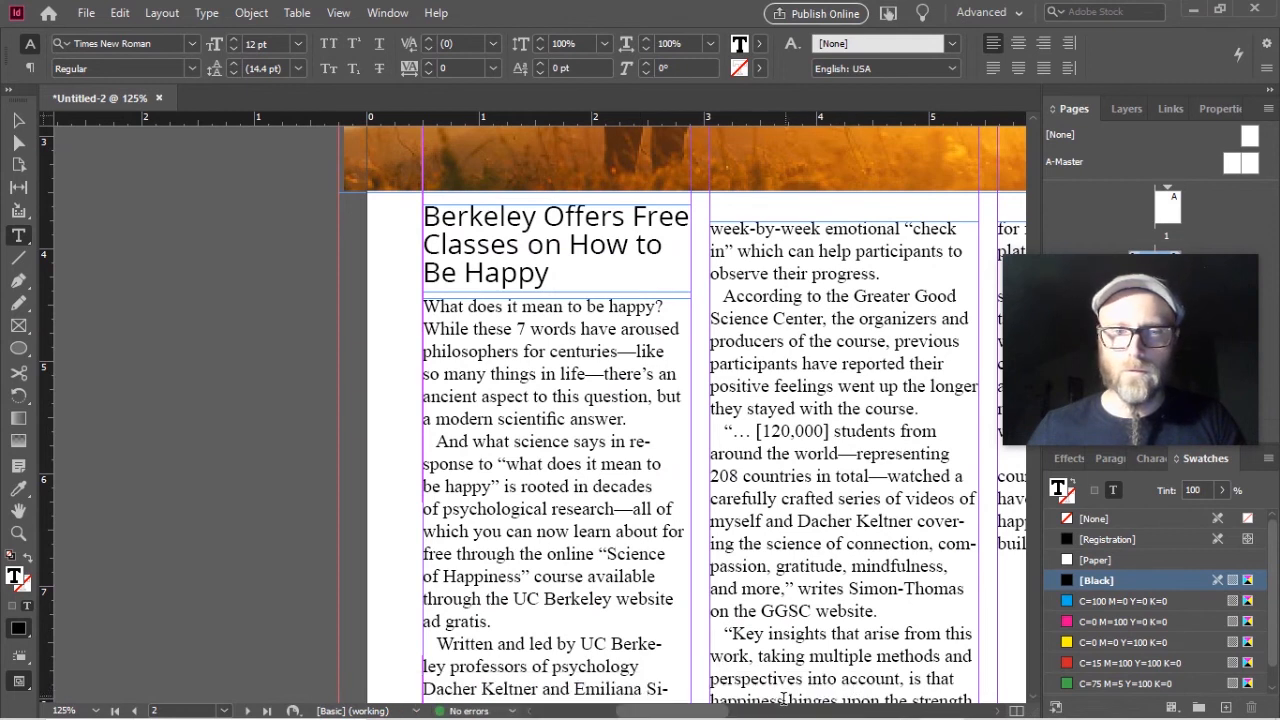
pyautogui.moveTo(700, 713); pyautogui.dragTo(743, 712)
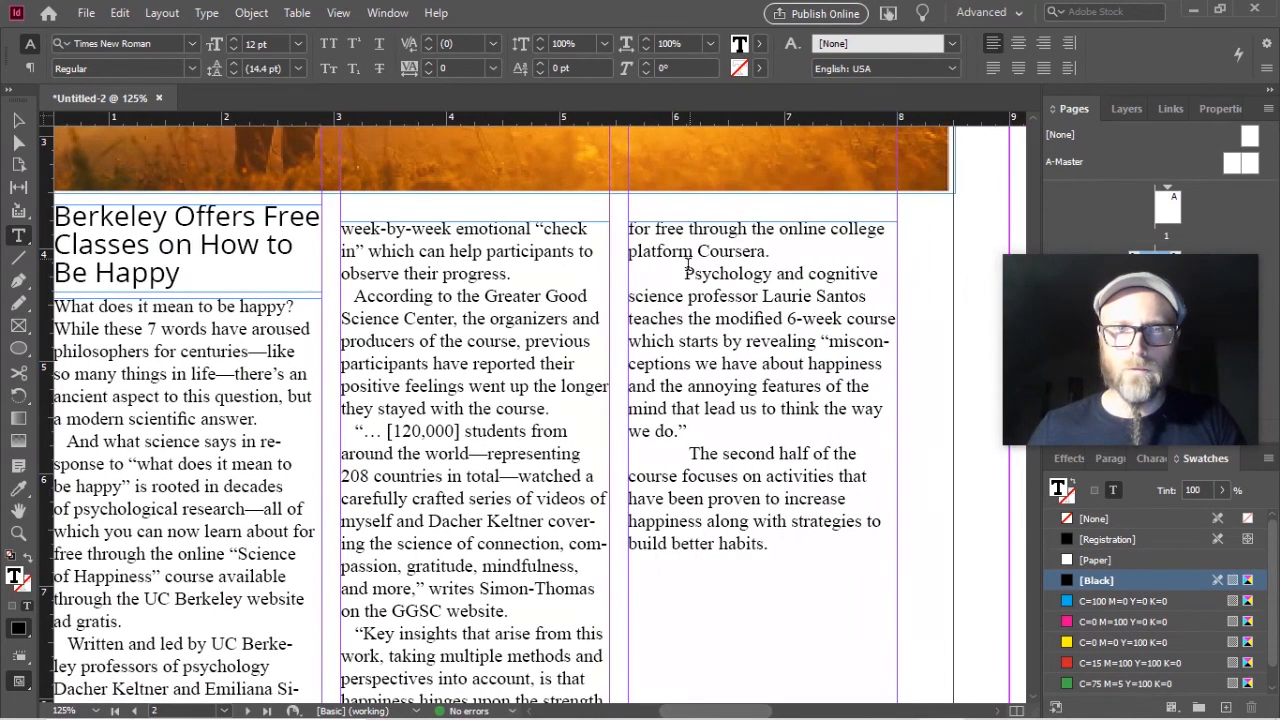
pyautogui.click(686, 273)
pyautogui.press('BackSpace')
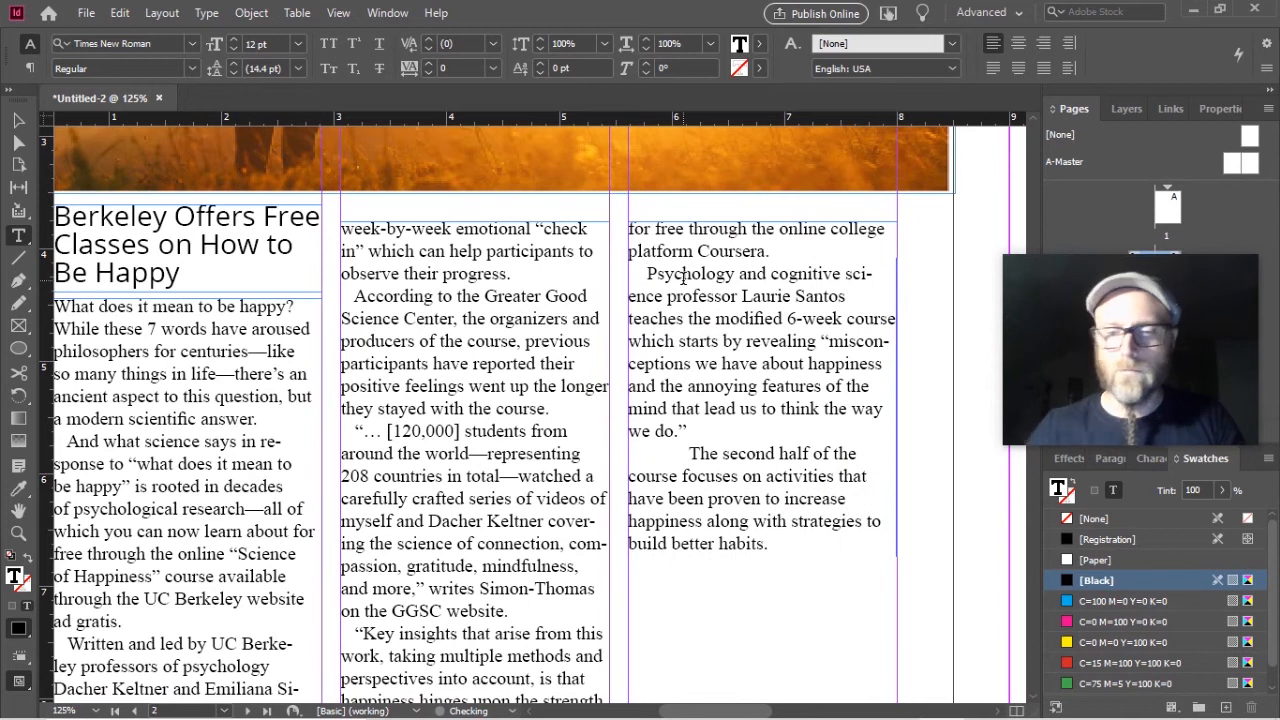
pyautogui.press('BackSpace')
pyautogui.click(691, 433)
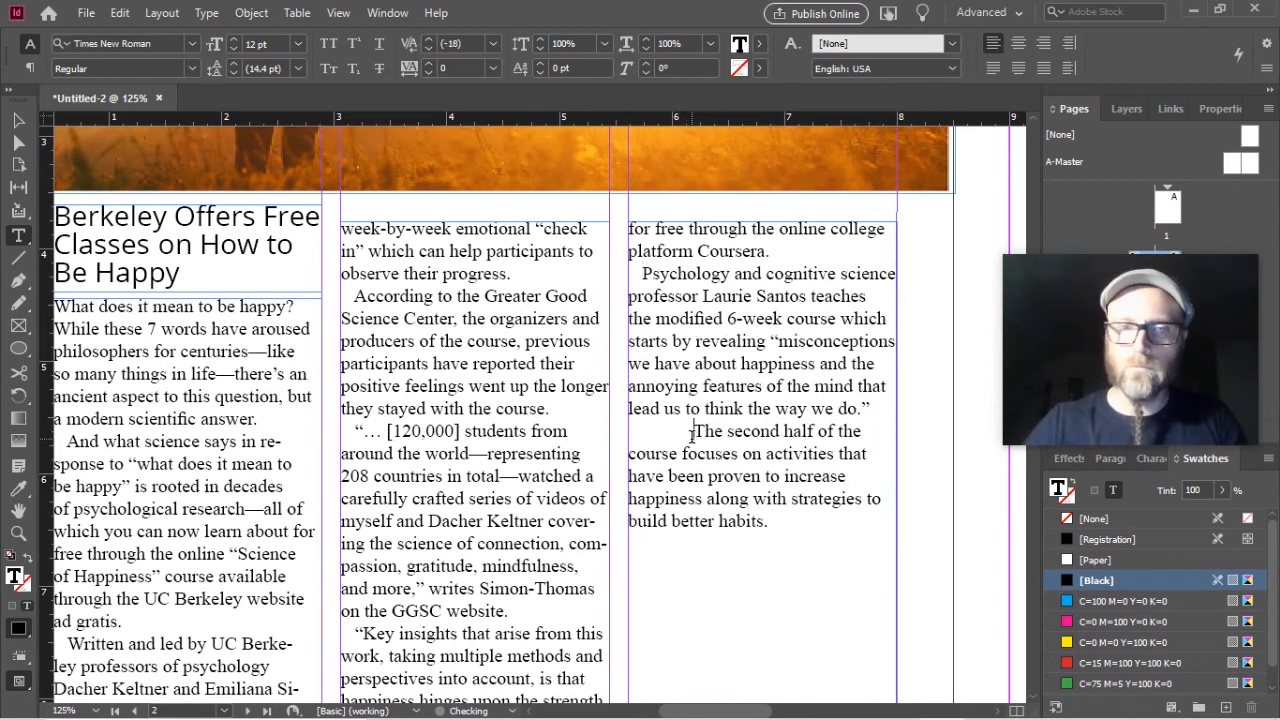
pyautogui.press('BackSpace')
pyautogui.press('BackSpace')
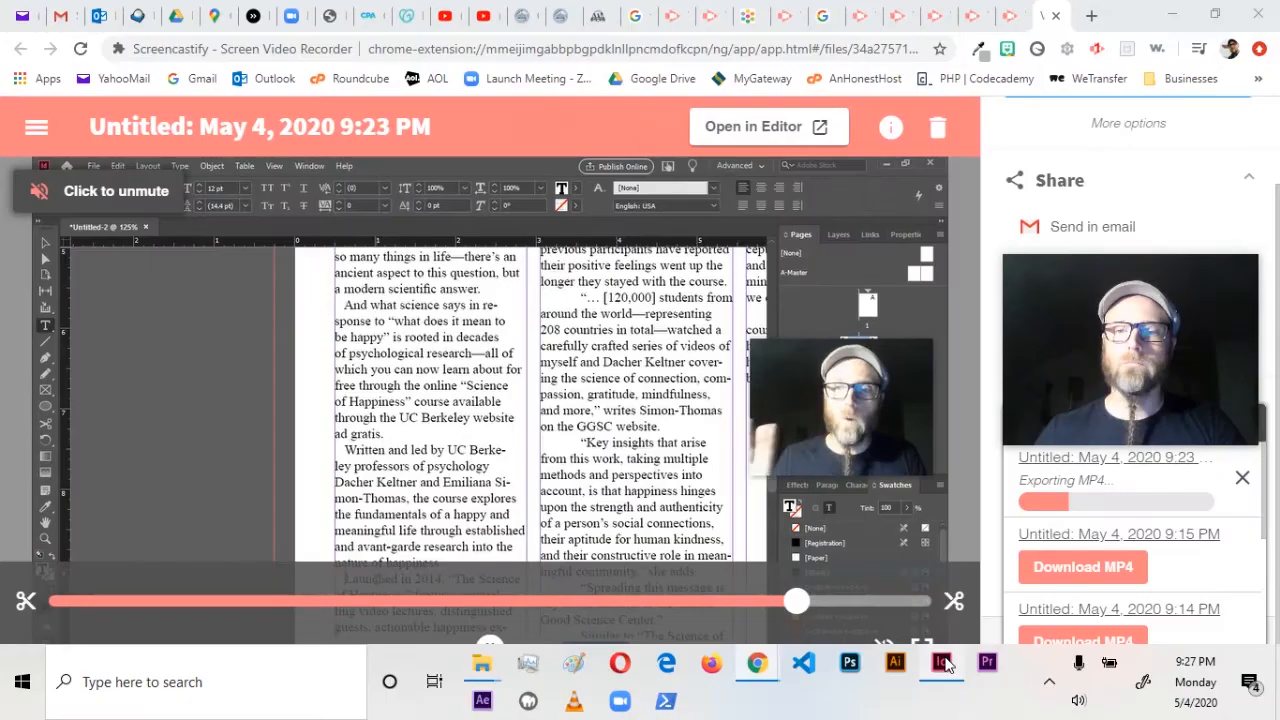
# - Switch back to InDesign and examine the indented paragraphs across the three columns of page 2
pyautogui.click(943, 663)
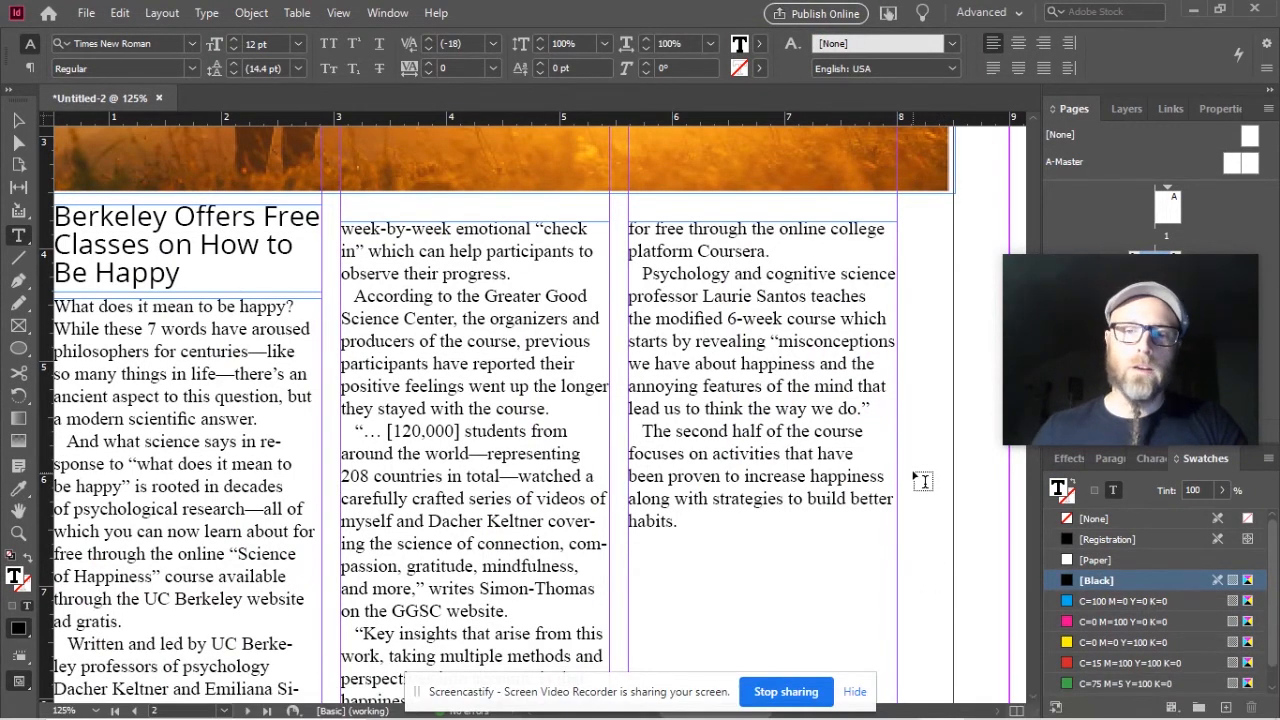
pyautogui.scroll(-1, 922, 482)
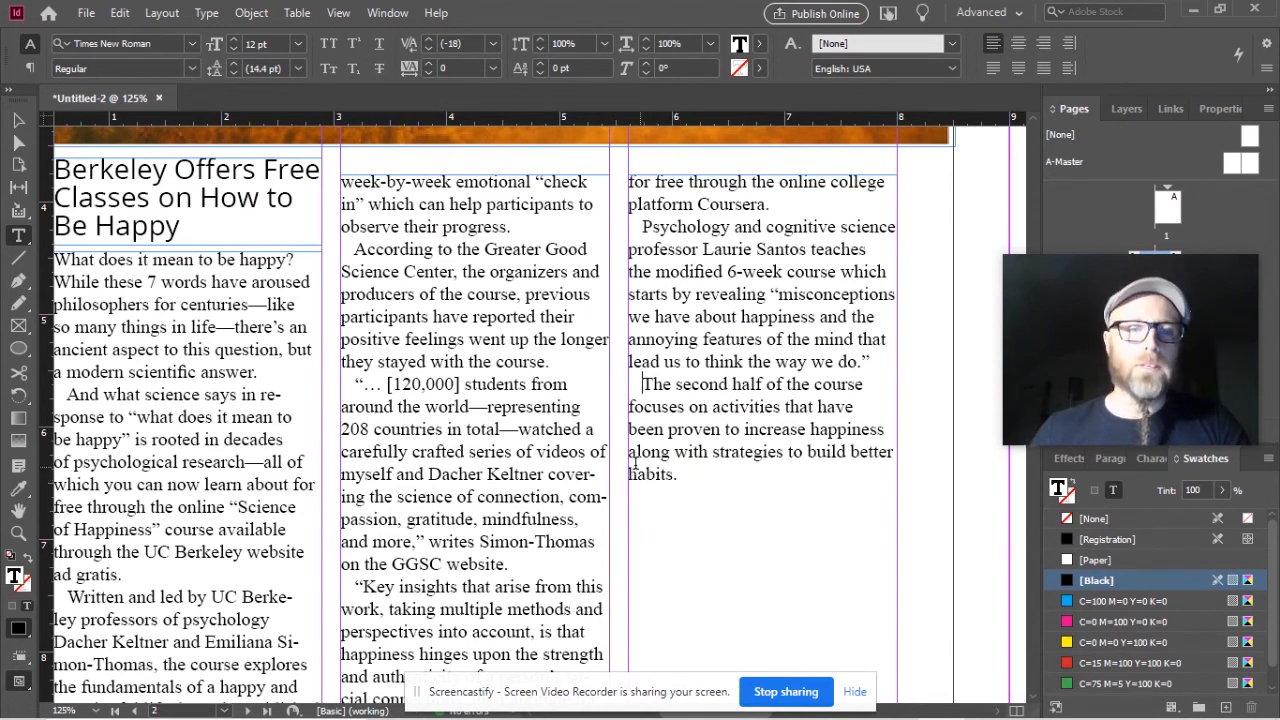
pyautogui.scroll(-5, 632, 470)
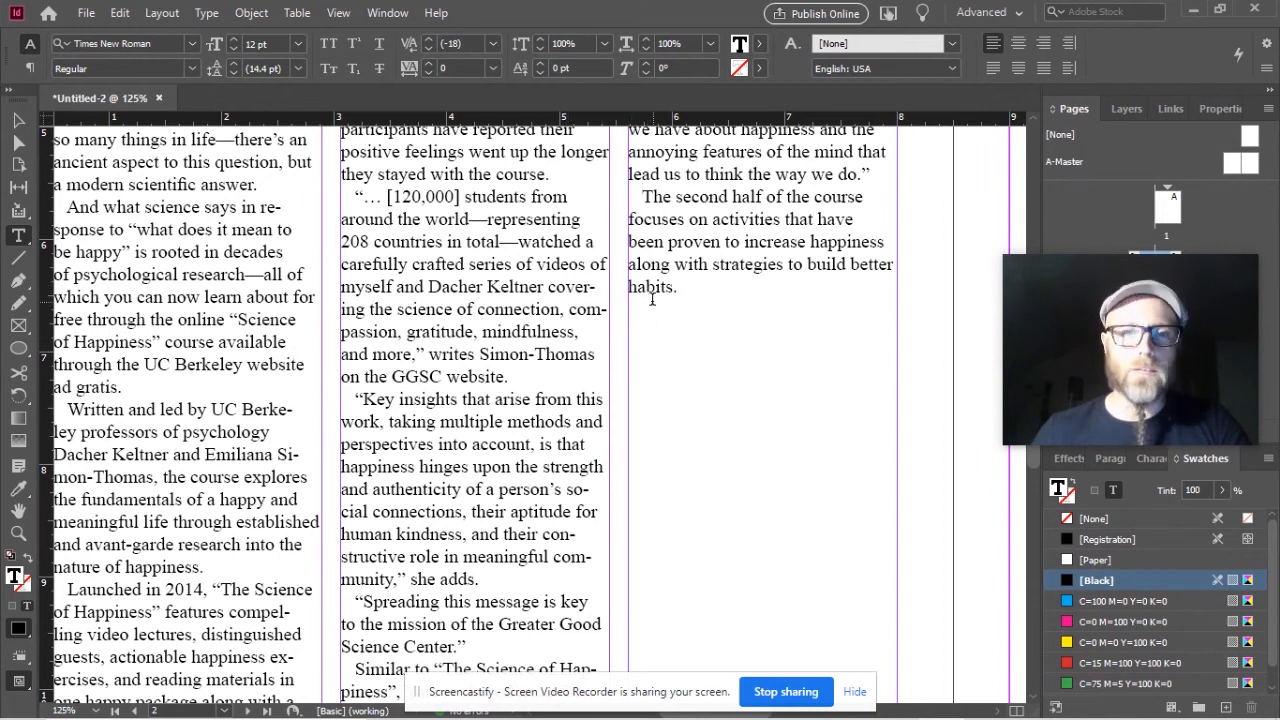
pyautogui.scroll(3, 654, 300)
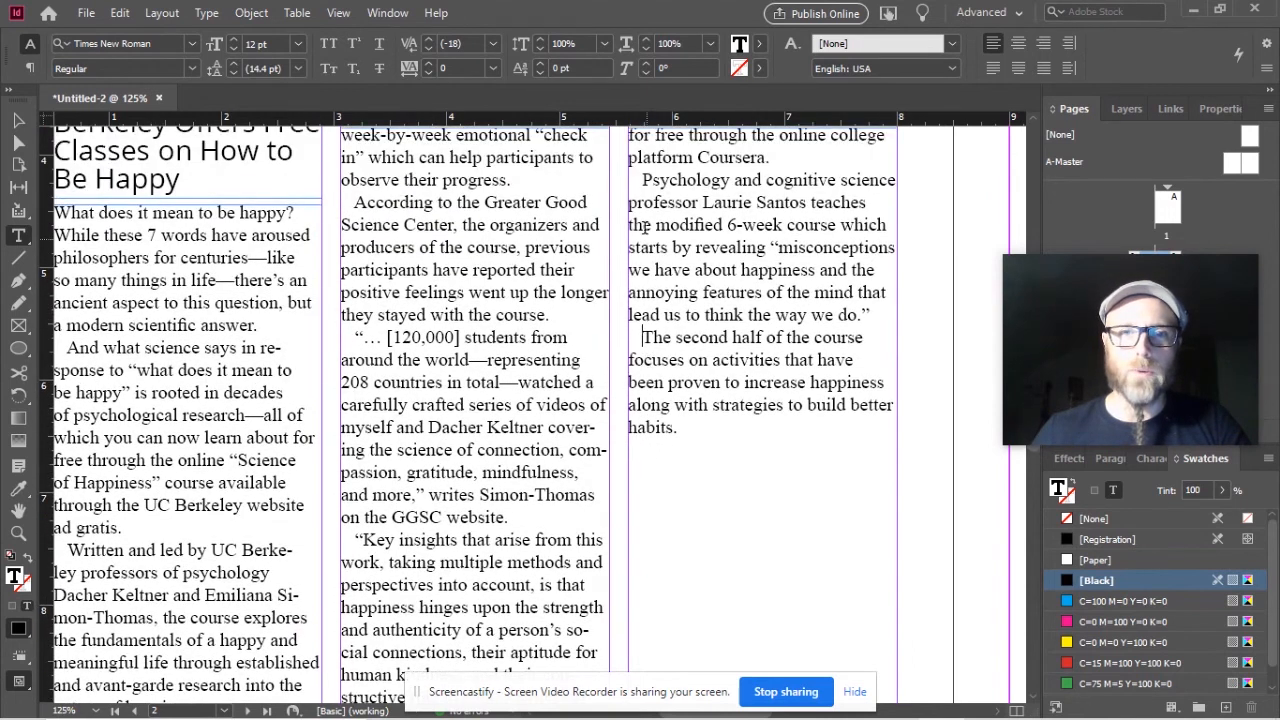
# - Try moving the "Psychology and cognitive science" paragraph below the "The second half" paragraph in the third column, and undo the move
pyautogui.moveTo(628, 181); pyautogui.dragTo(877, 305)
pyautogui.hotkey('ctrl', 'c')
pyautogui.press('BackSpace')
pyautogui.click(697, 272)
pyautogui.press('Return')
pyautogui.hotkey('ctrl', 'v')
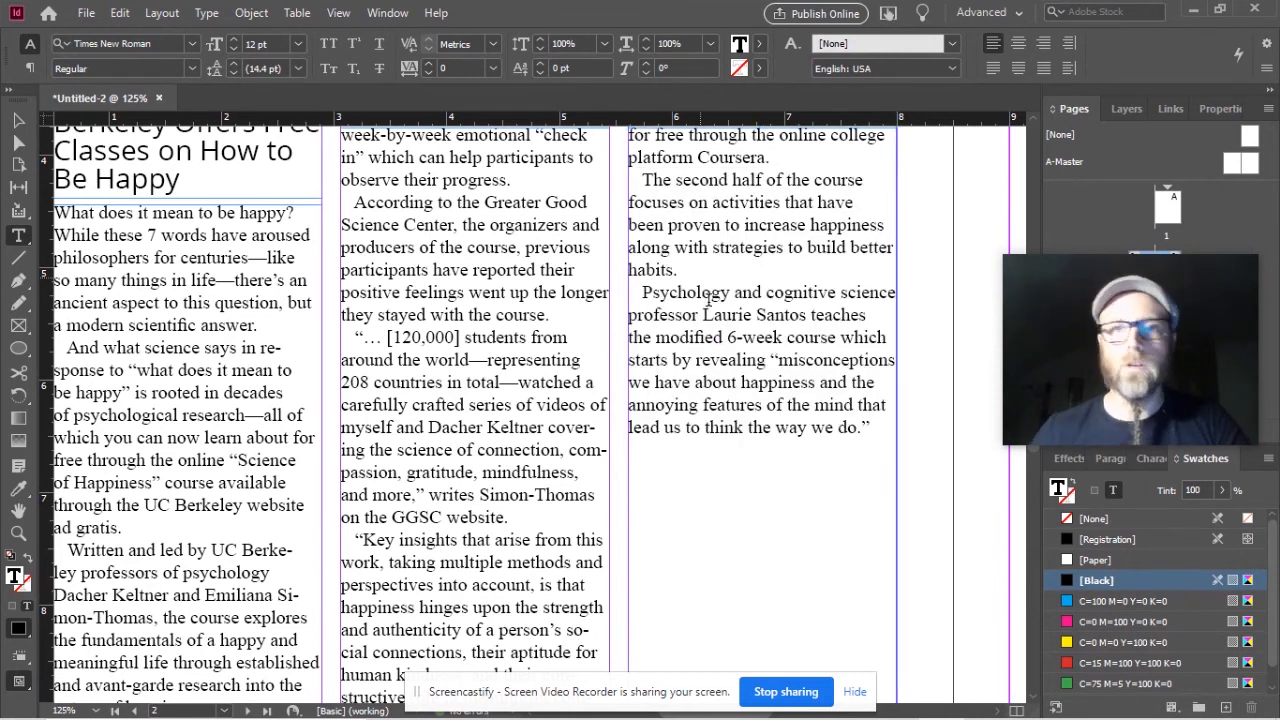
pyautogui.scroll(1, 850, 470)
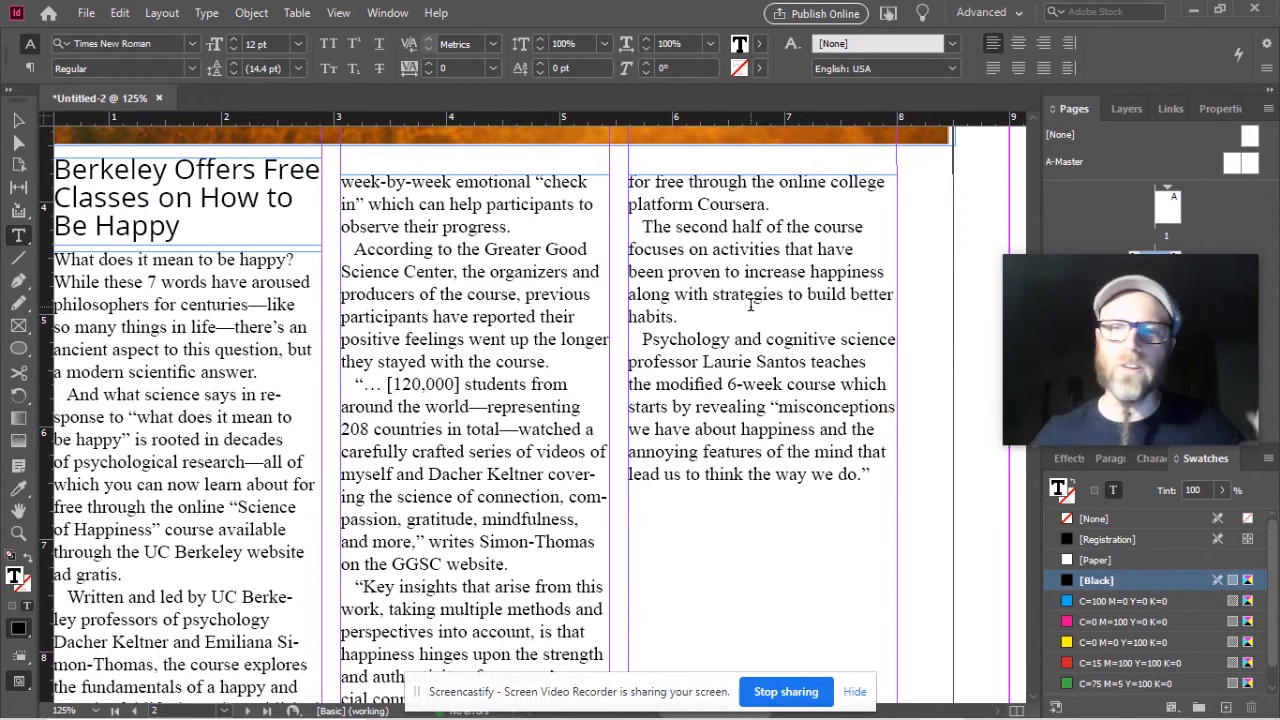
pyautogui.hotkey('ctrl', 'z')
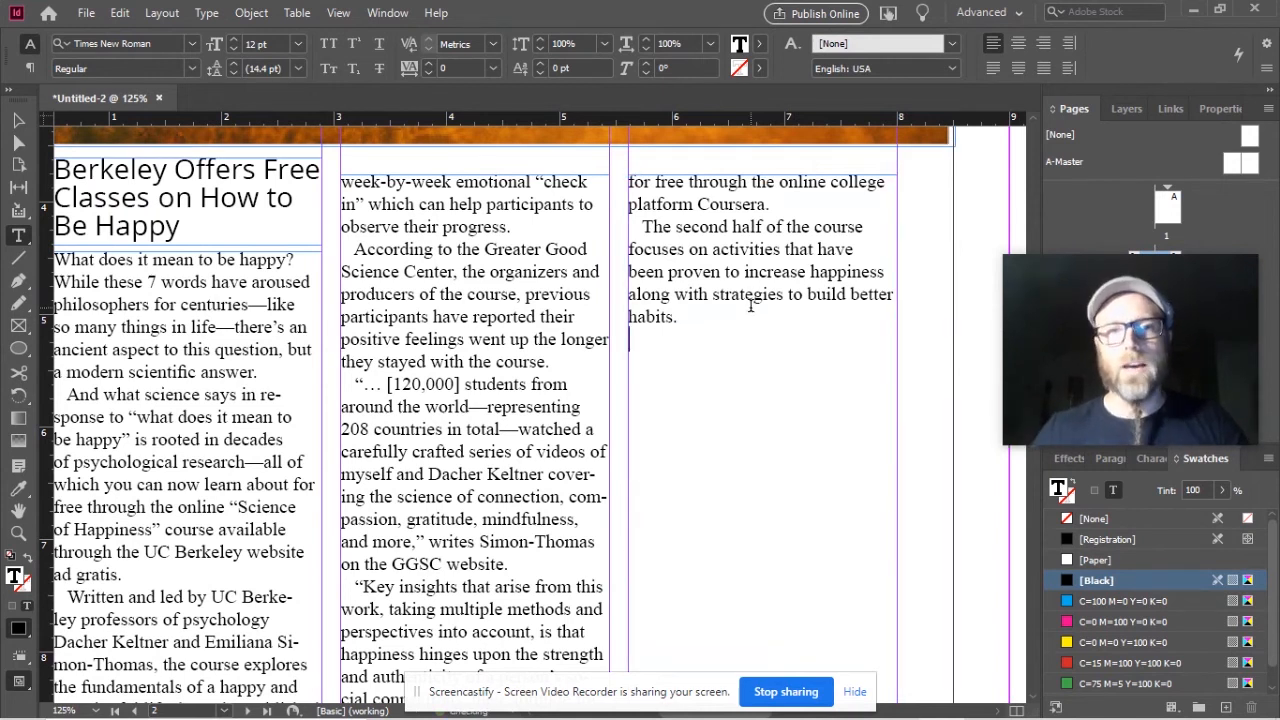
pyautogui.hotkey('ctrl', 'shift', 'z')
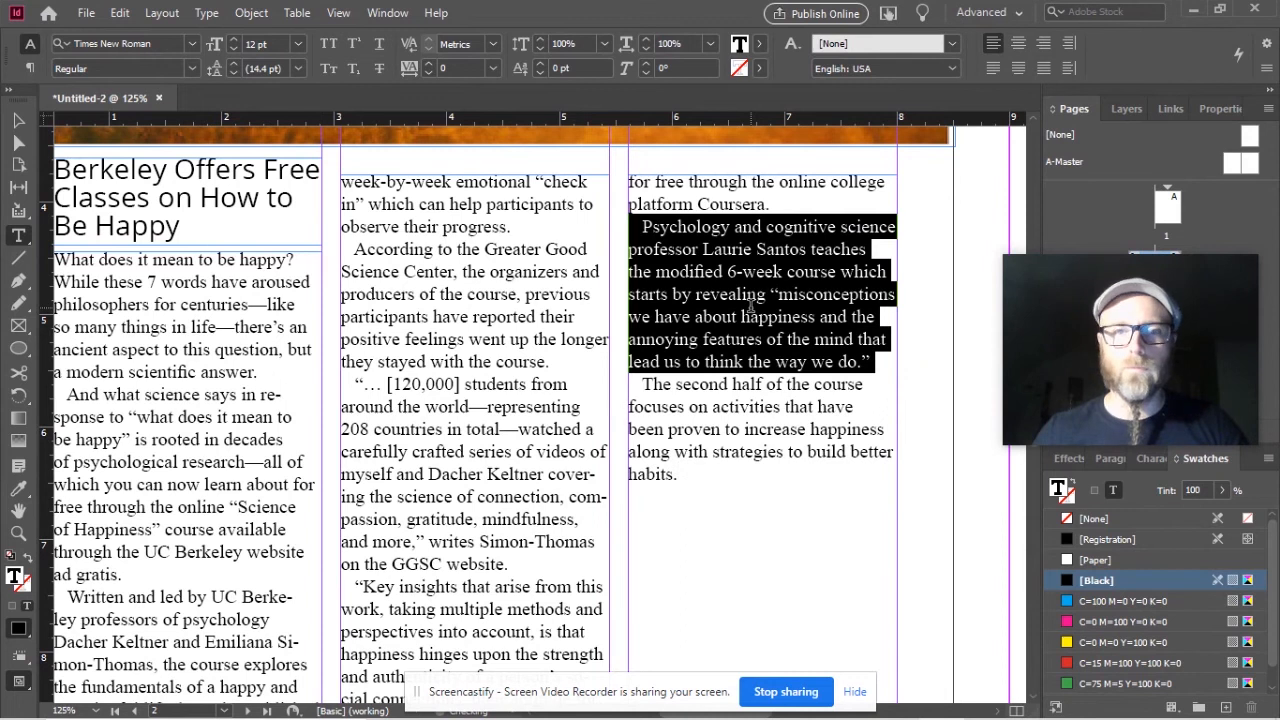
# - Try forced line breaks before "happiness" and "better" in the third column's last paragraph, undoing each one
pyautogui.click(766, 420)
pyautogui.scroll(-1, 766, 420)
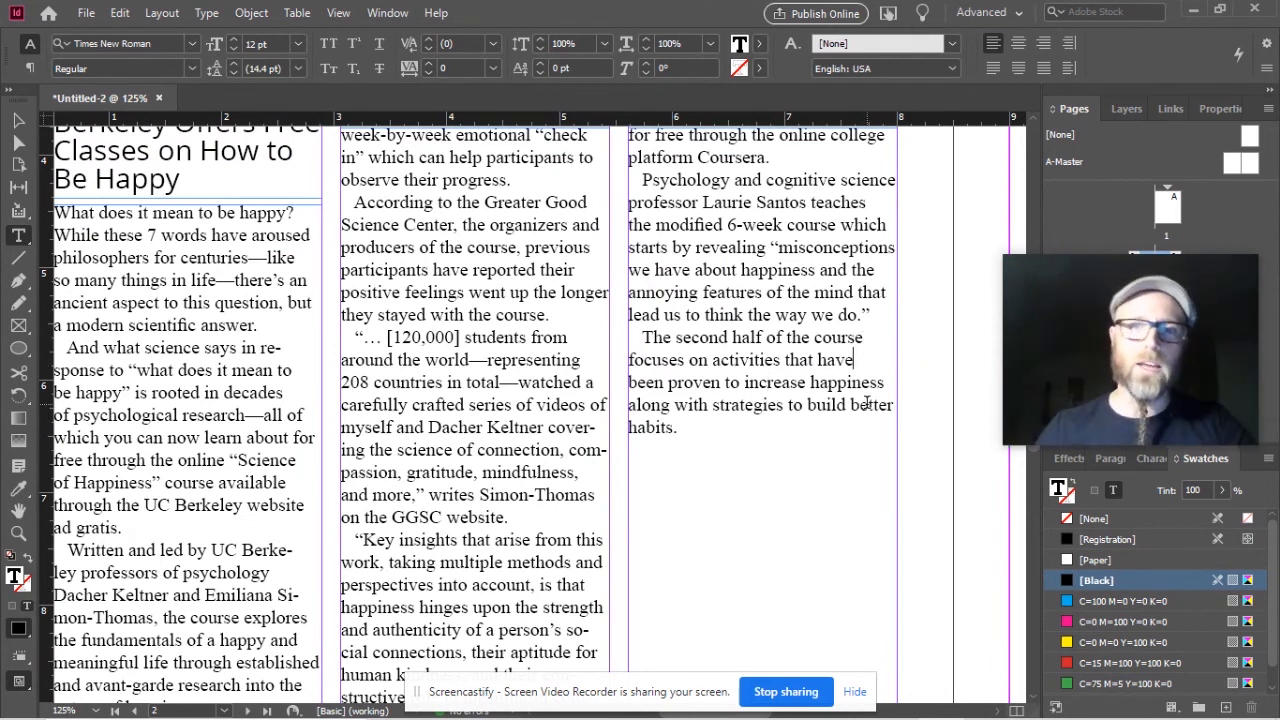
pyautogui.write('-')
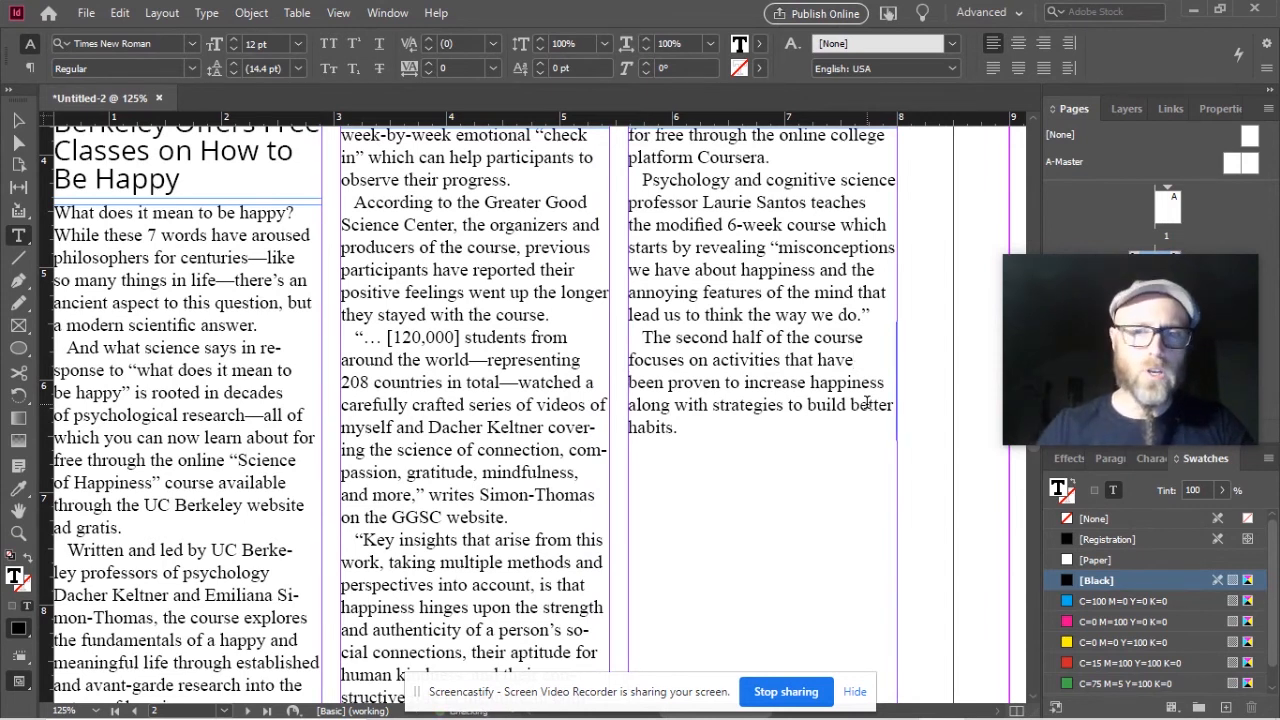
pyautogui.click(811, 383)
pyautogui.hotkey('shift', 'Return')
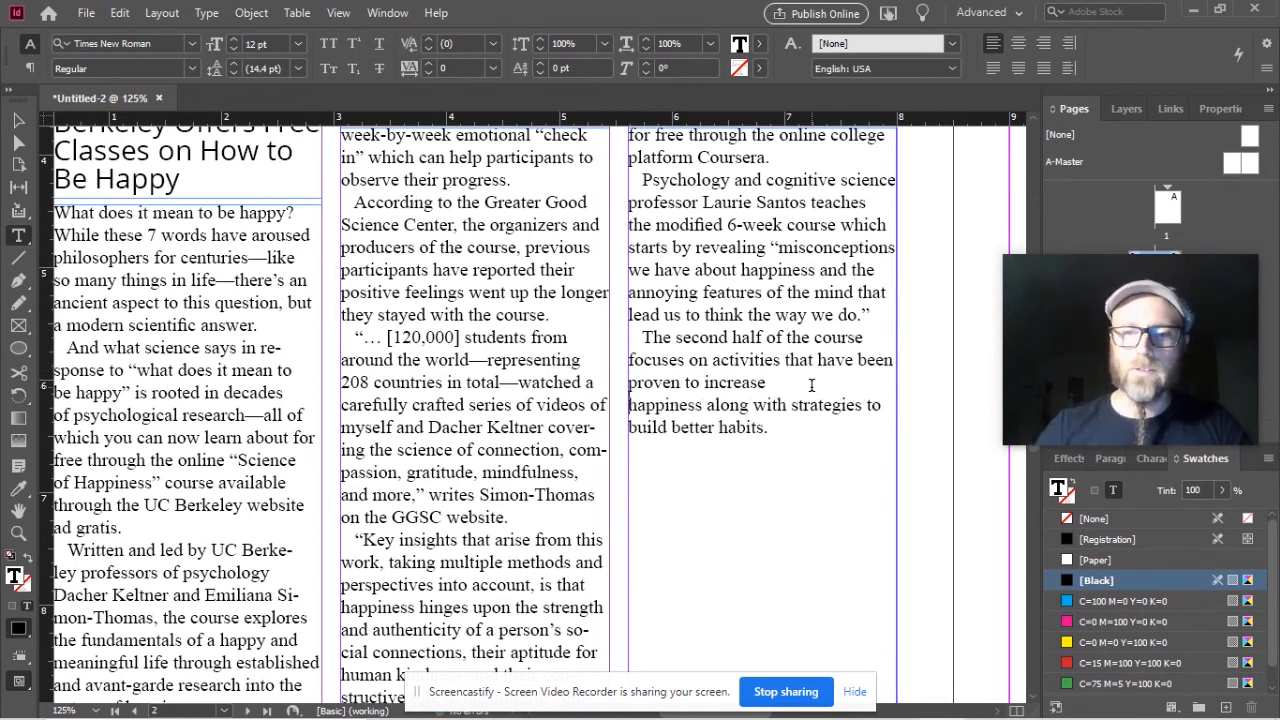
pyautogui.hotkey('ctrl', 'z')
pyautogui.click(850, 404)
pyautogui.hotkey('shift', 'Return')
pyautogui.hotkey('ctrl', 'z')
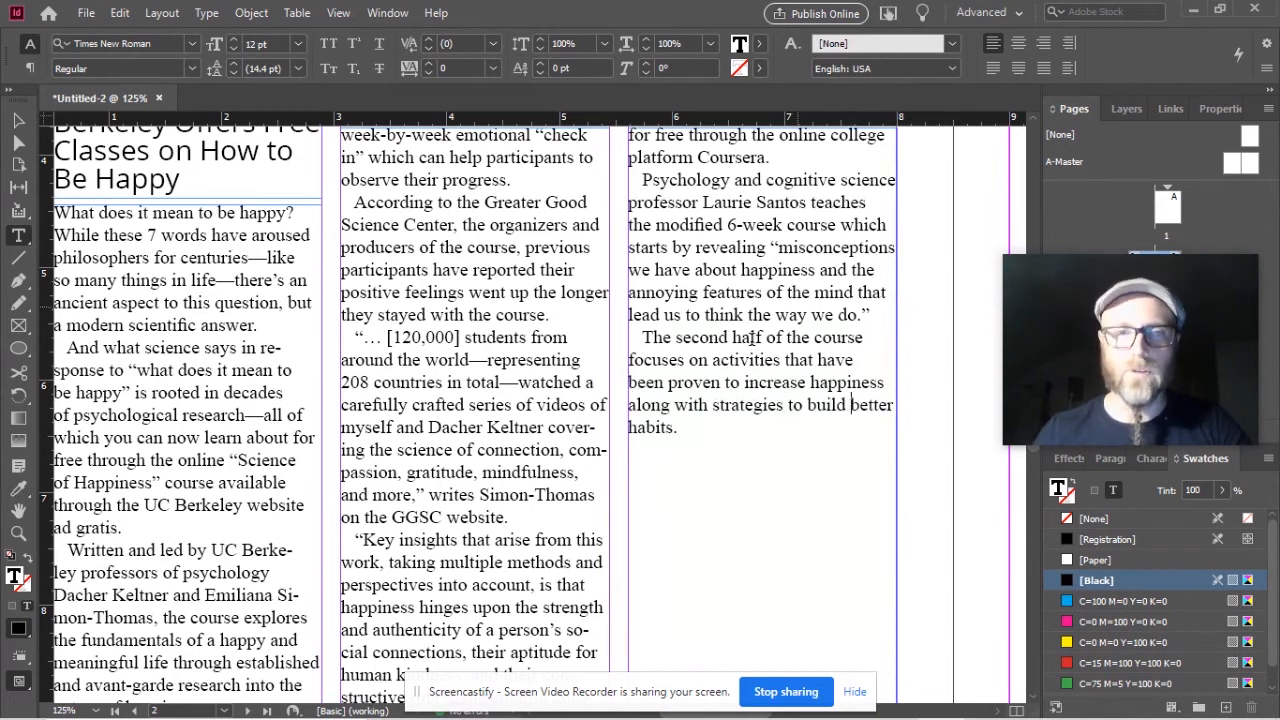
# - Merge the third column's "The second half" paragraph into the end of the preceding "Psychology and cognitive science" paragraph
pyautogui.click(639, 337)
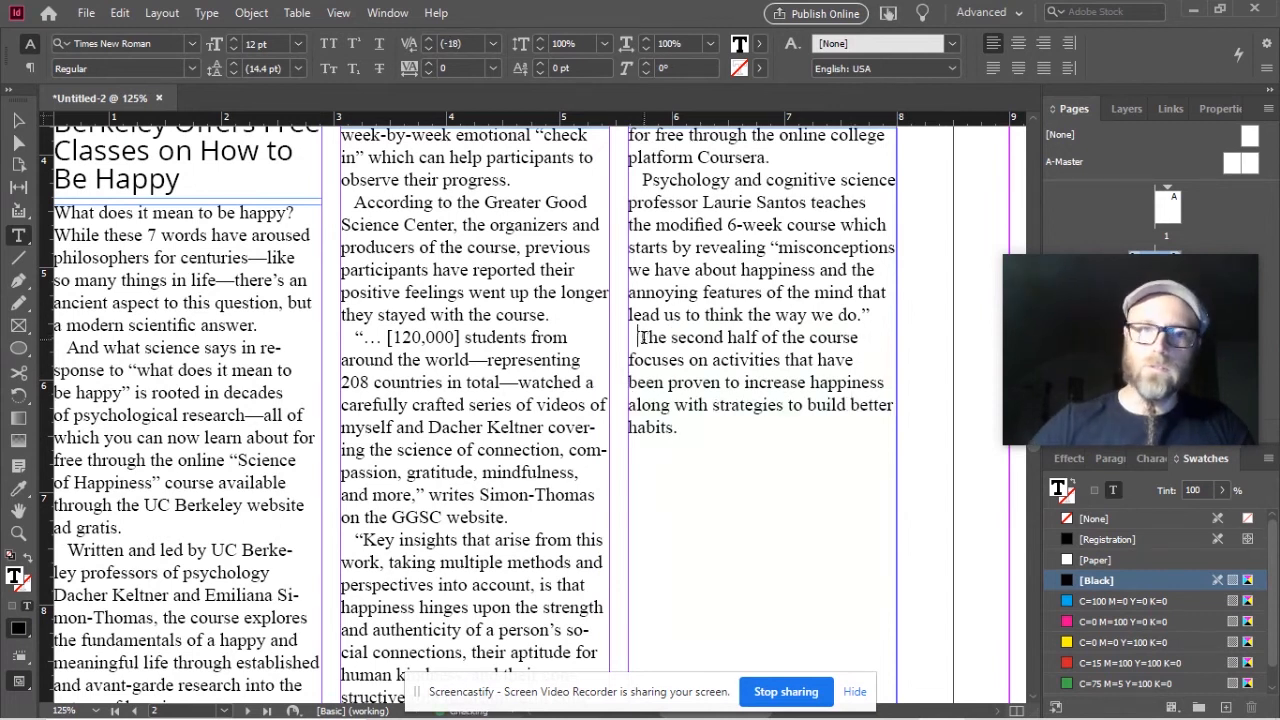
pyautogui.press('BackSpace')
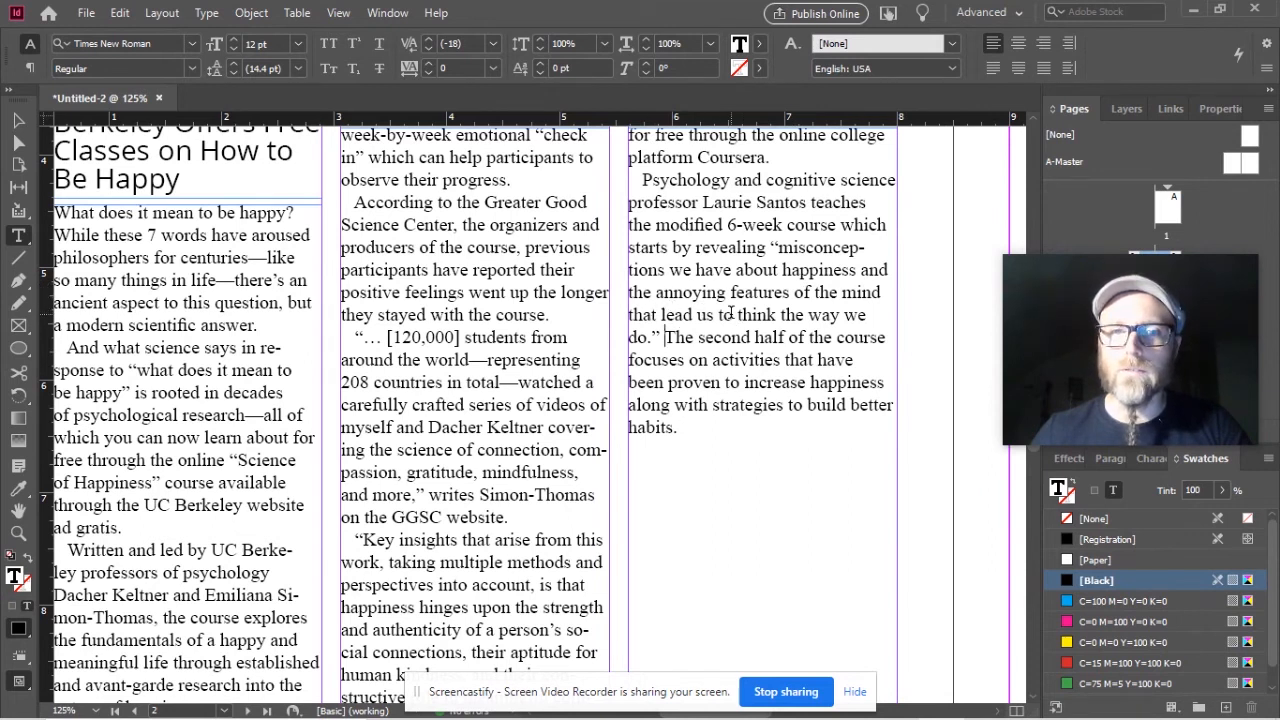
pyautogui.click(869, 314)
pyautogui.press('Delete')
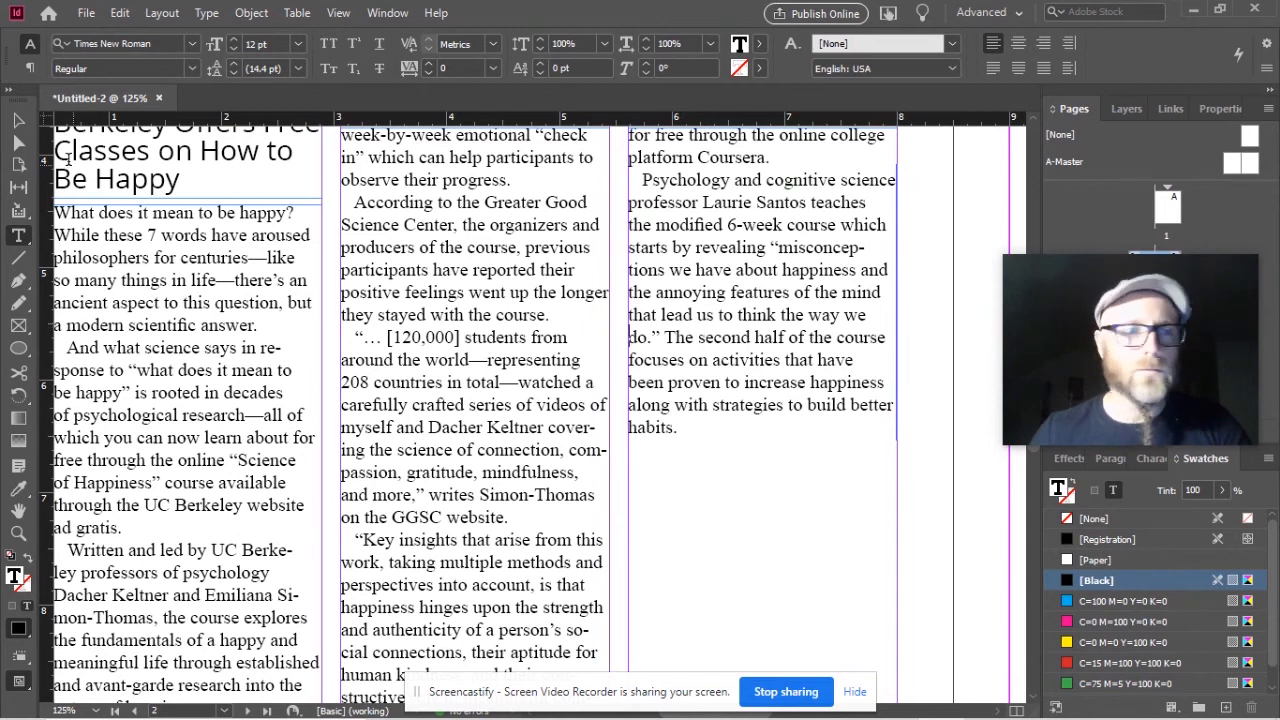
# - Widen the third column's text frame to about 2.47 in and preview the page without guides or frame edges
pyautogui.click(18, 120)
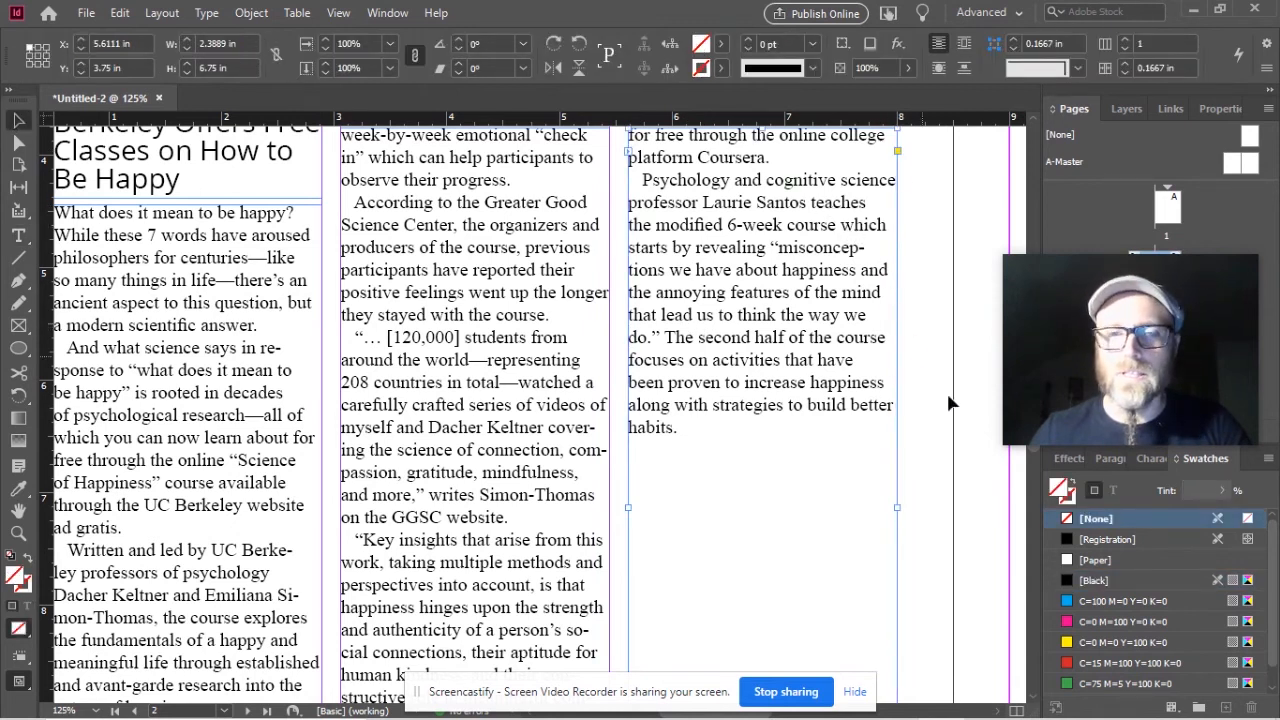
pyautogui.moveTo(900, 507); pyautogui.dragTo(905, 509)
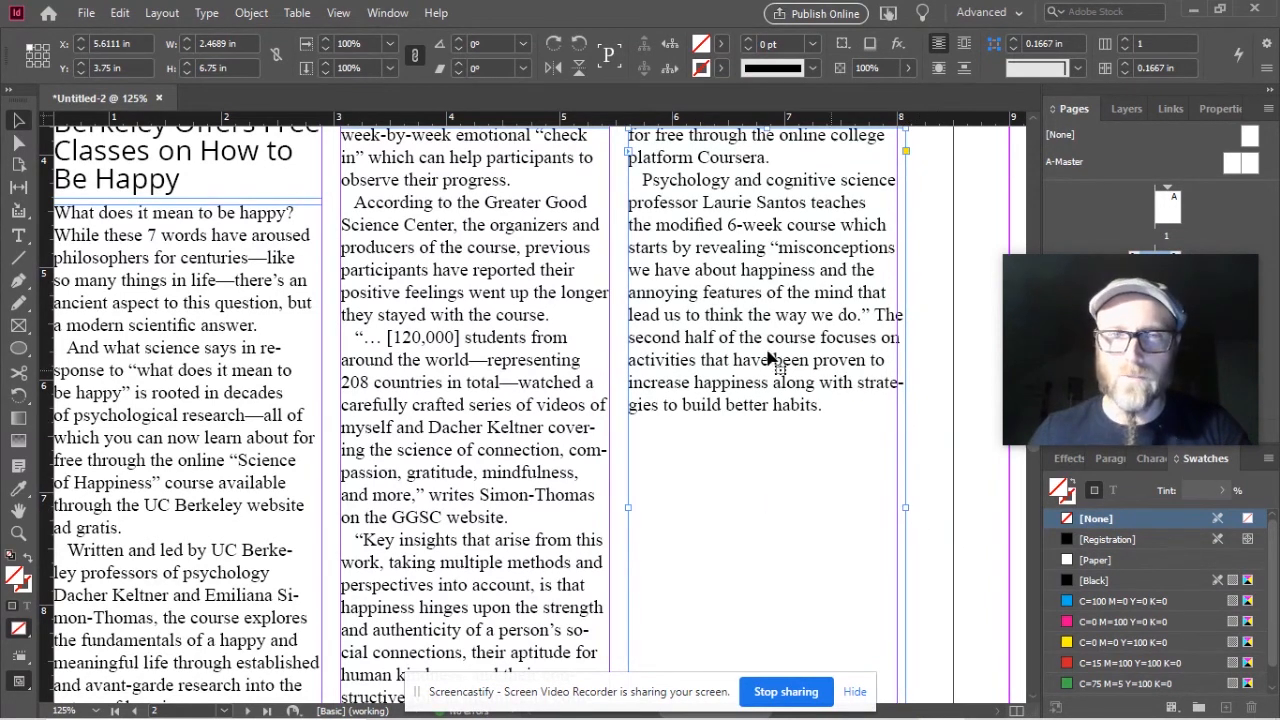
pyautogui.scroll(-1, 763, 350)
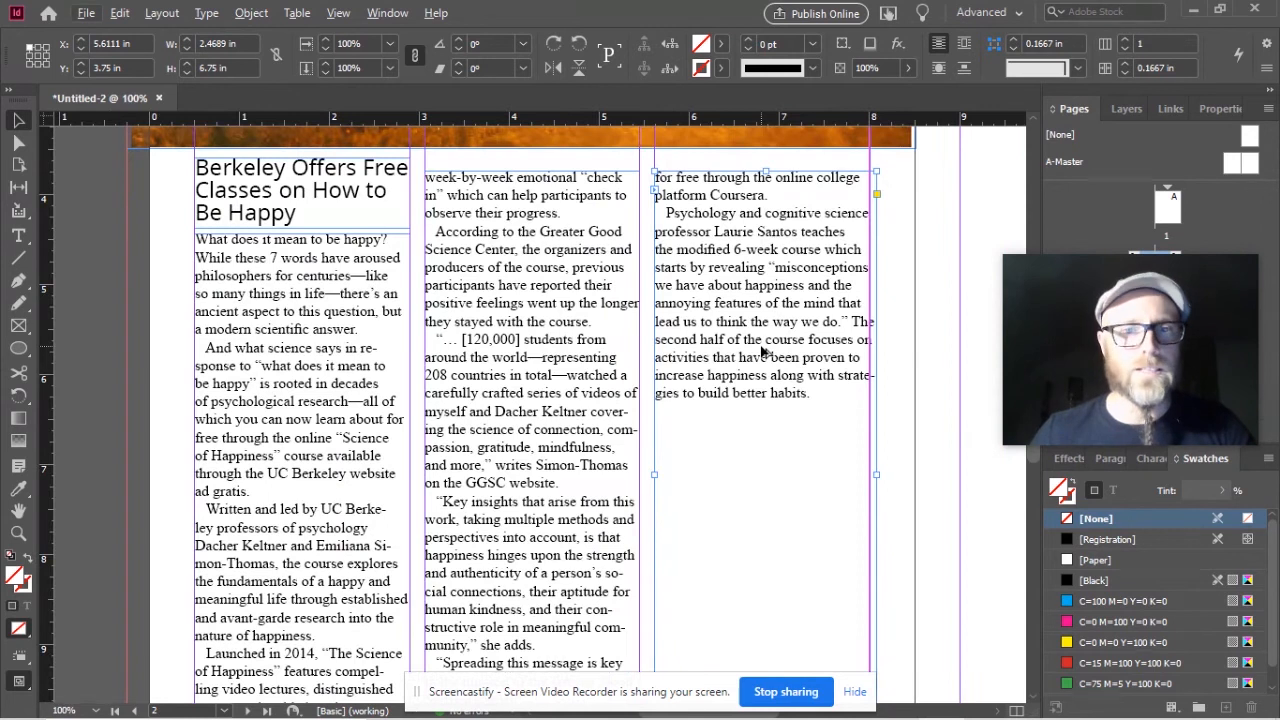
pyautogui.click(926, 319)
pyautogui.press('w')
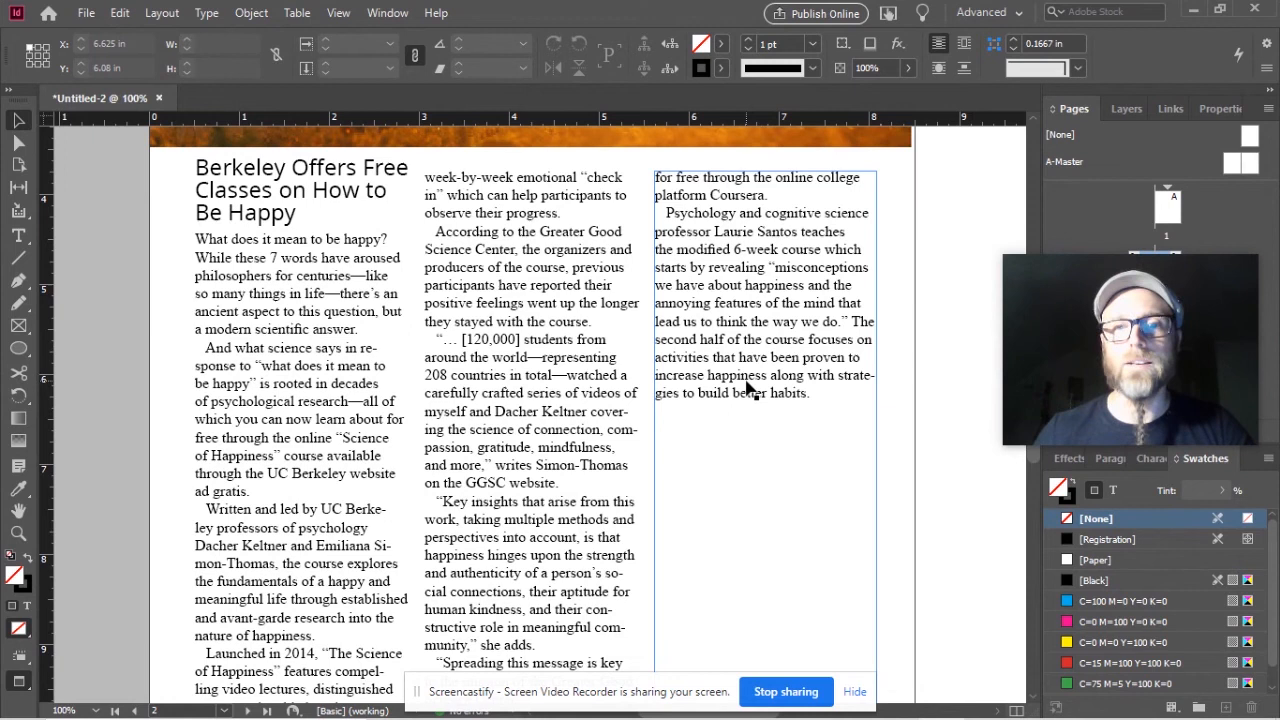
# - Force a line break before the hyphenated word "strategies" in the third column's last sentence to keep it whole
pyautogui.scroll(1, 748, 390)
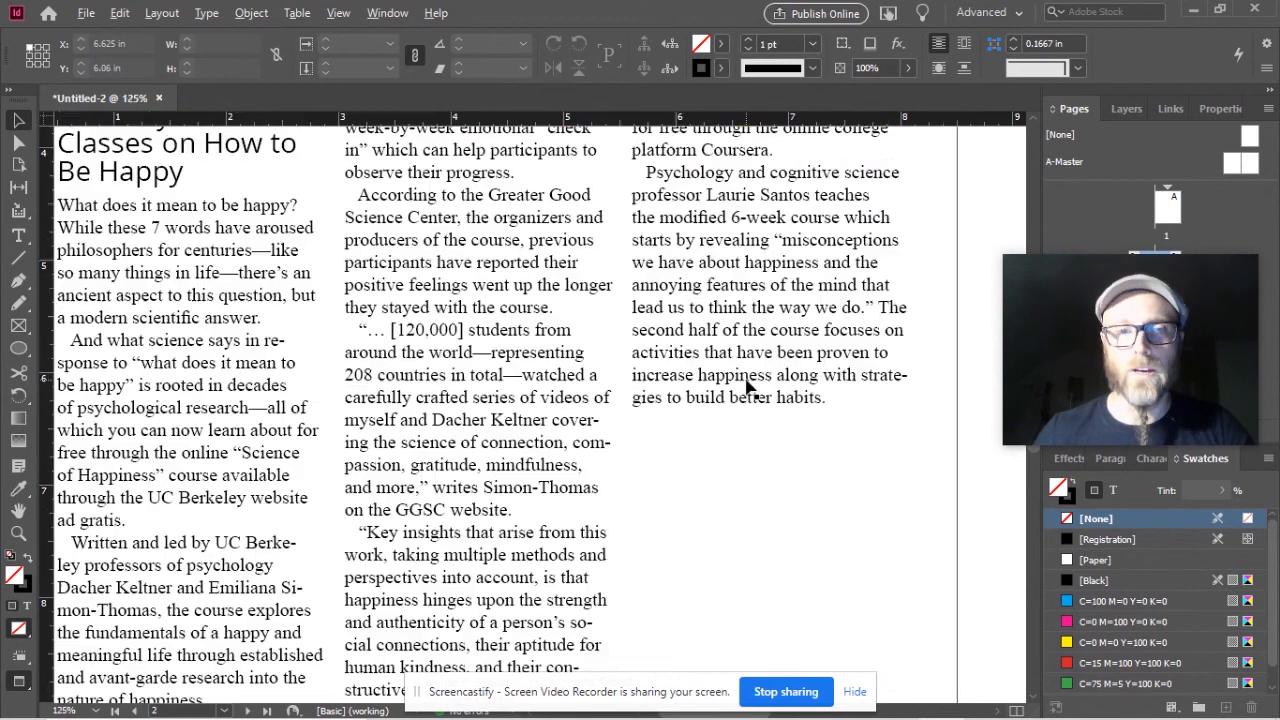
pyautogui.doubleClick(864, 385)
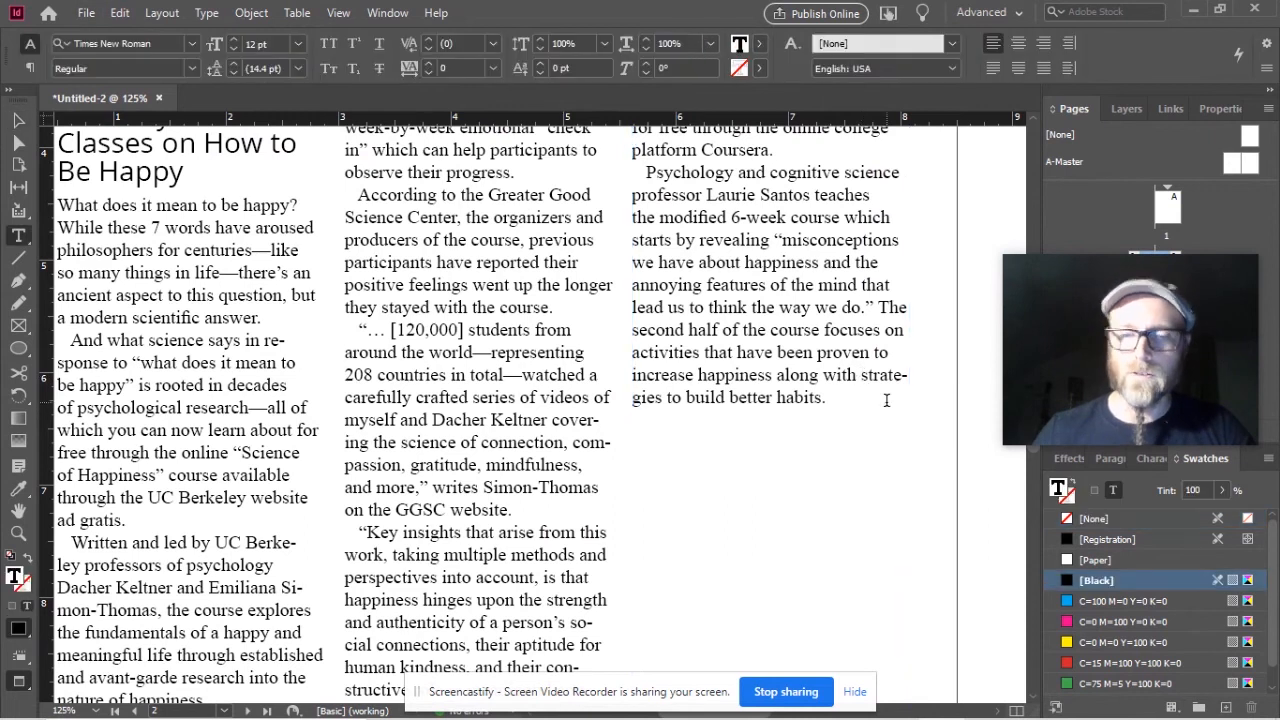
pyautogui.hotkey('shift', 'Return')
pyautogui.scroll(1, 890, 402)
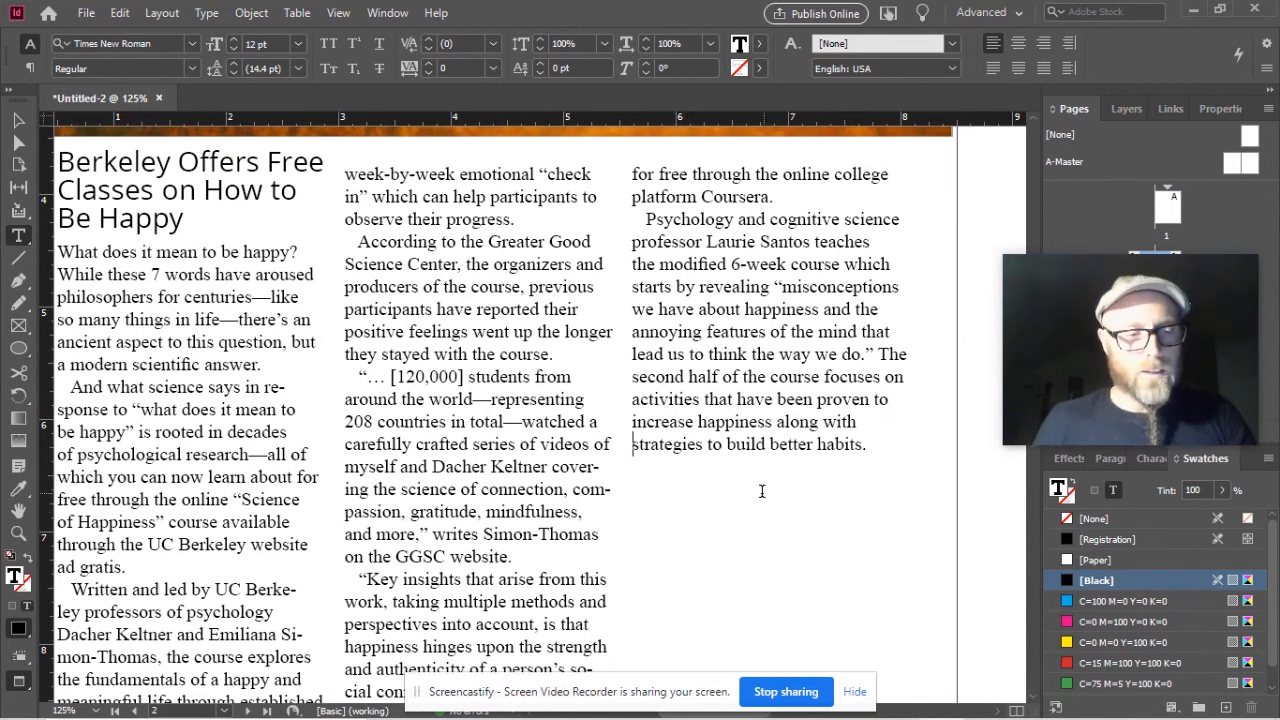
# - Force a line break before the hyphenated word "compassion" in the second column's "… [120,000] students" paragraph
pyautogui.click(19, 121)
pyautogui.moveTo(312, 493); pyautogui.dragTo(553, 420)
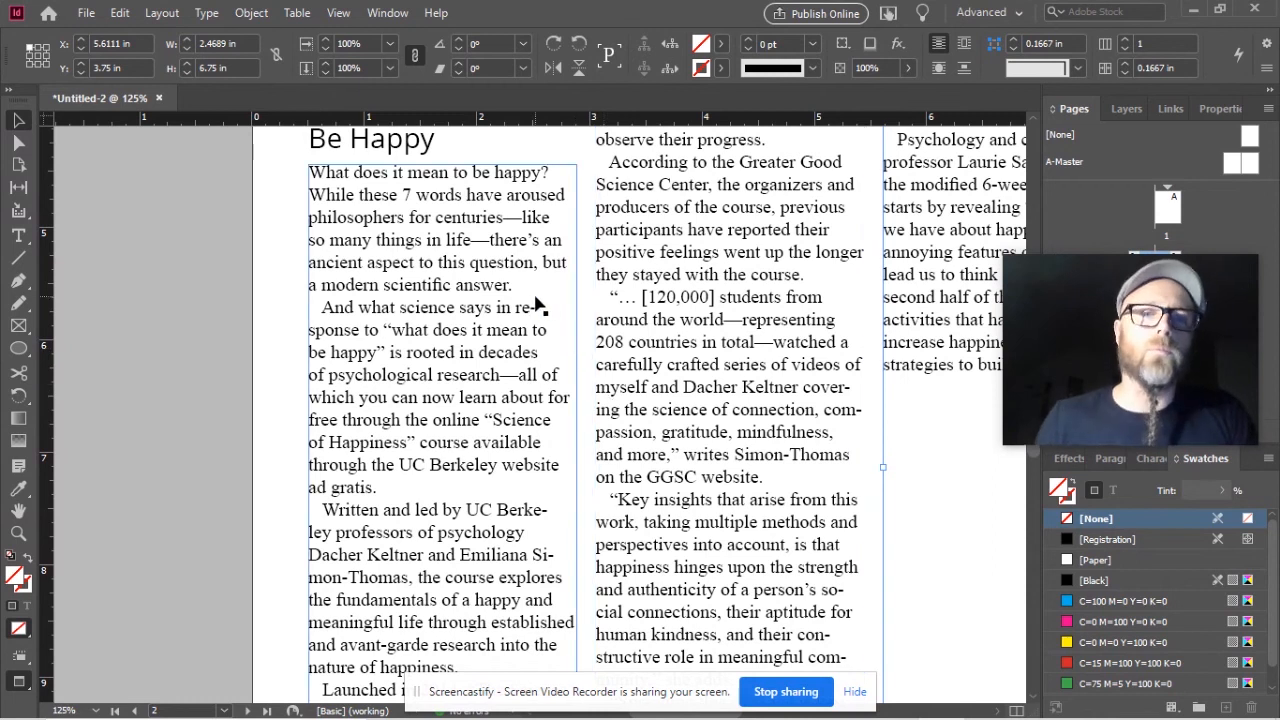
pyautogui.moveTo(830, 389); pyautogui.dragTo(665, 354)
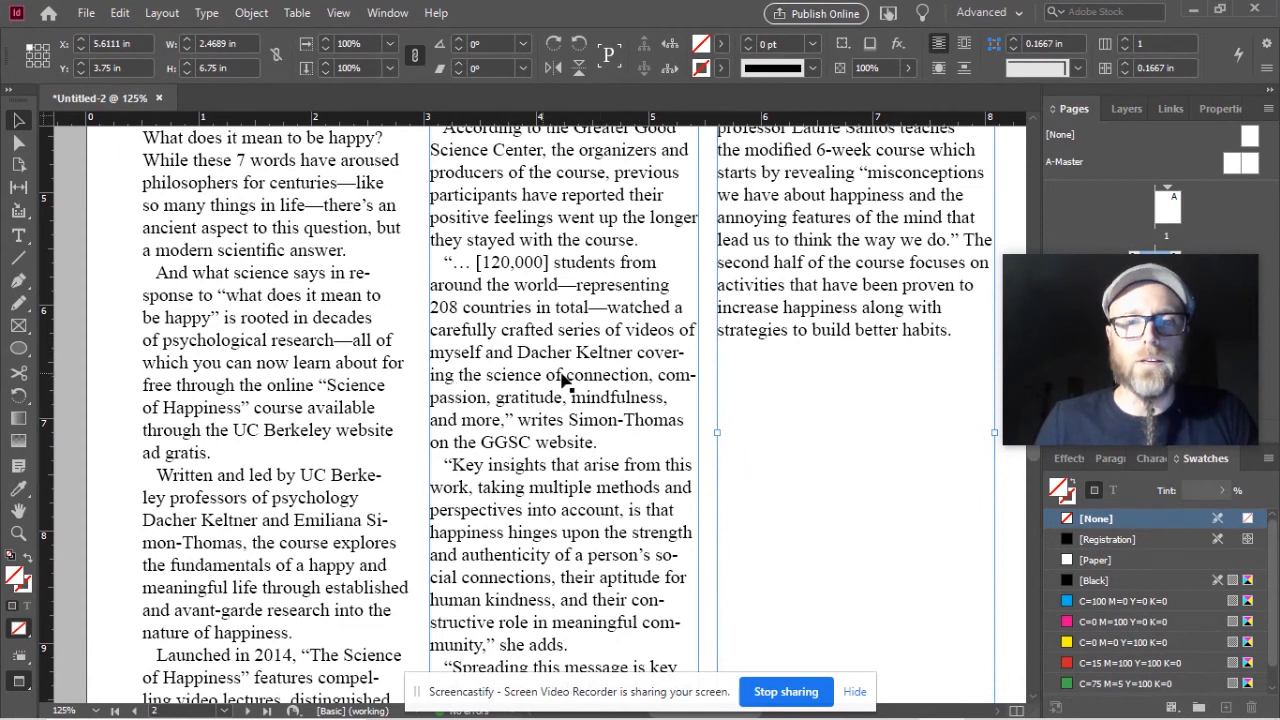
pyautogui.doubleClick(658, 382)
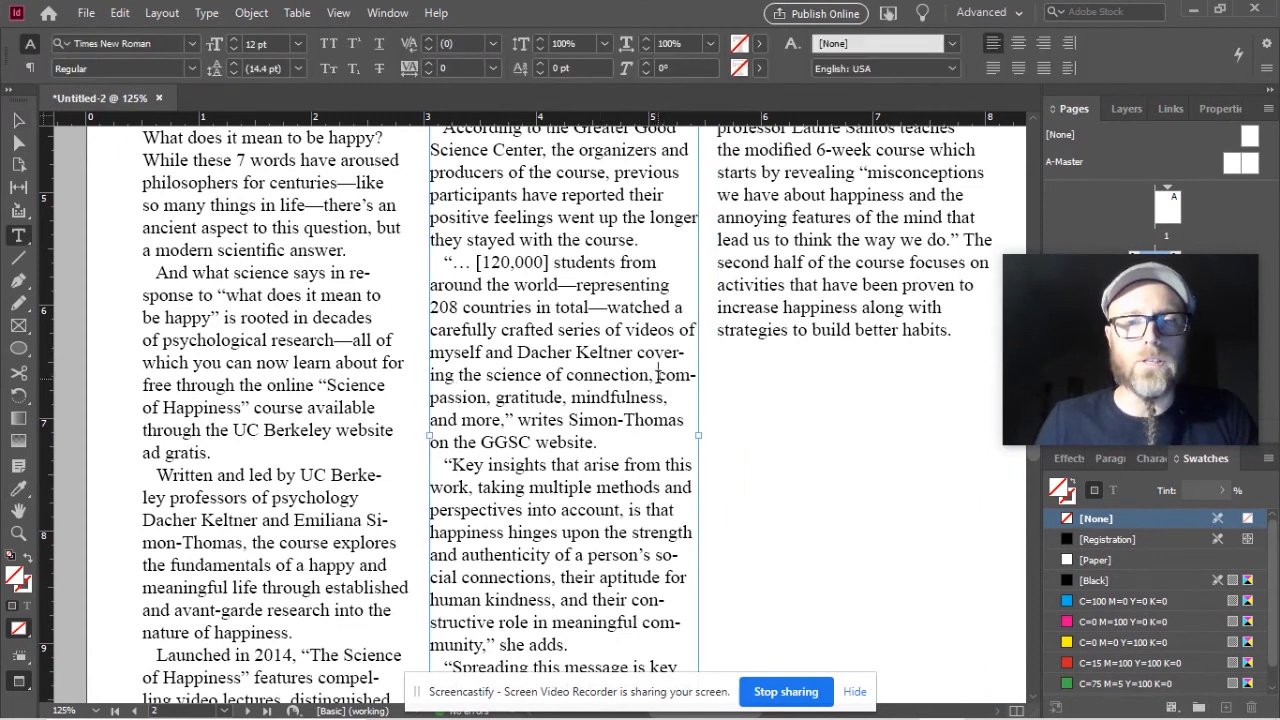
pyautogui.hotkey('shift', 'Return')
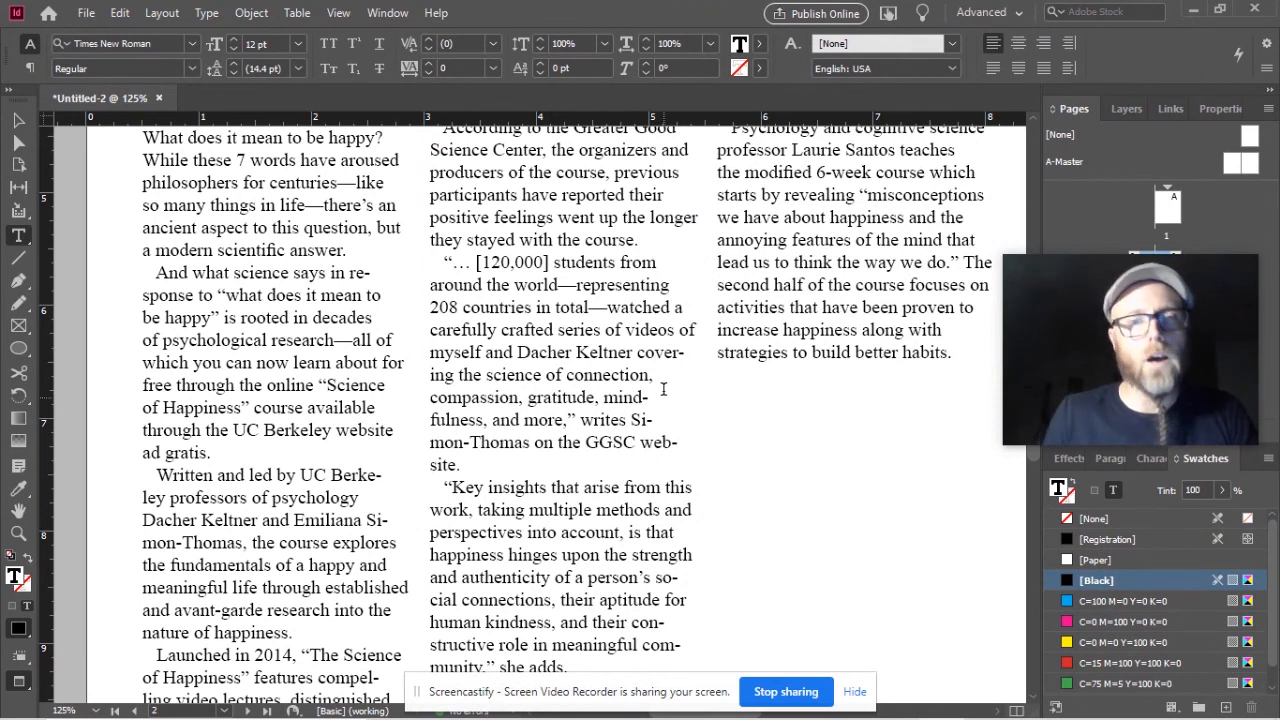
# - Force a line break after "writes" in the same paragraph to keep the hyphenated surname from splitting
pyautogui.click(605, 399)
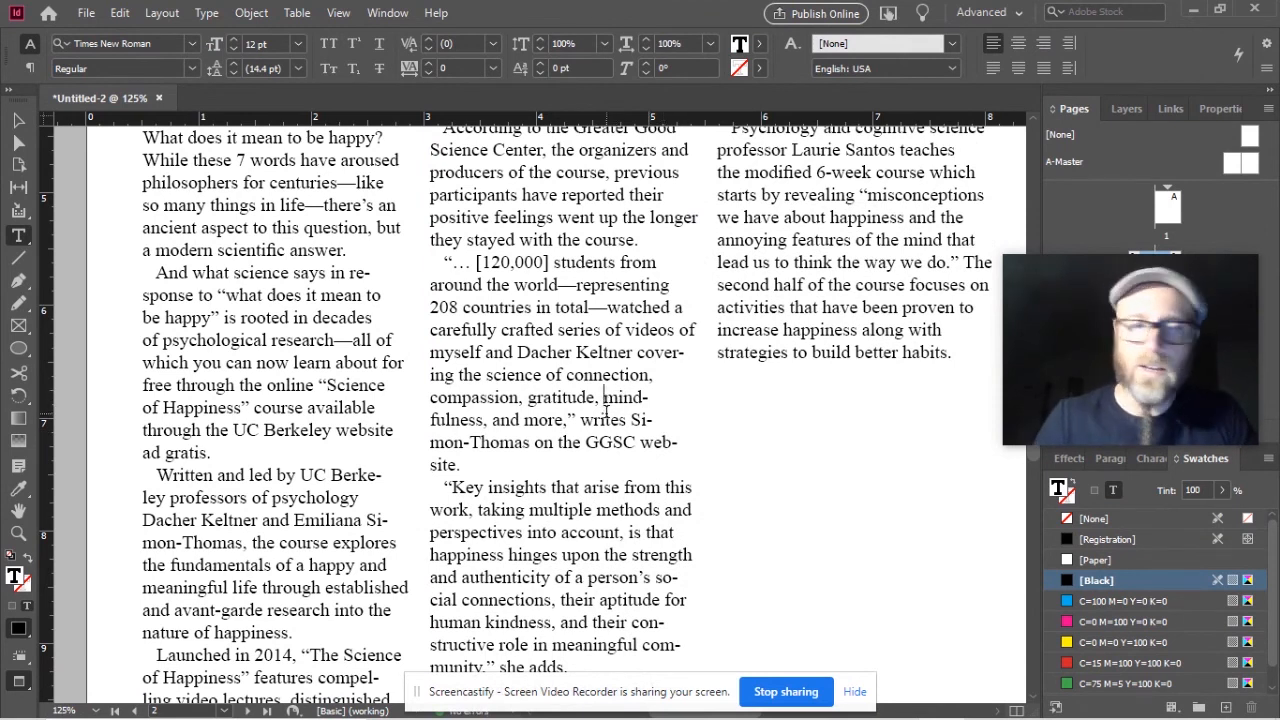
pyautogui.hotkey('shift', 'Return')
pyautogui.click(634, 401)
pyautogui.press('Delete')
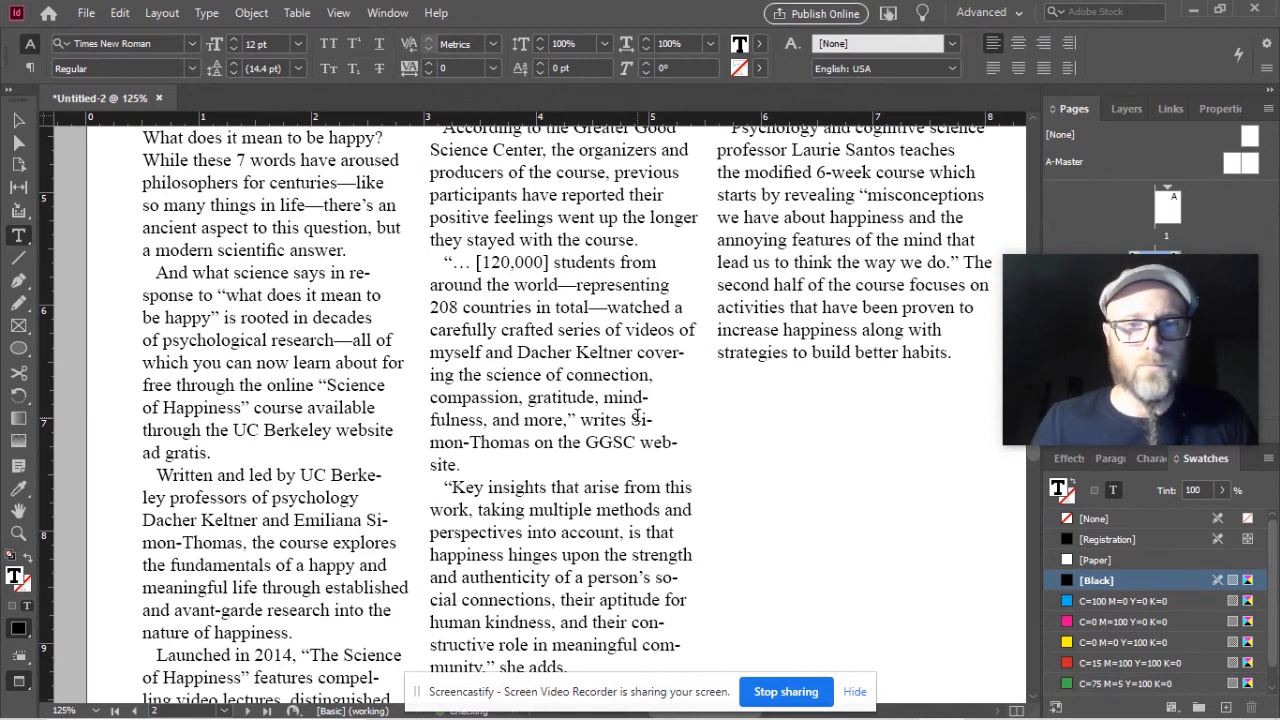
pyautogui.click(652, 462)
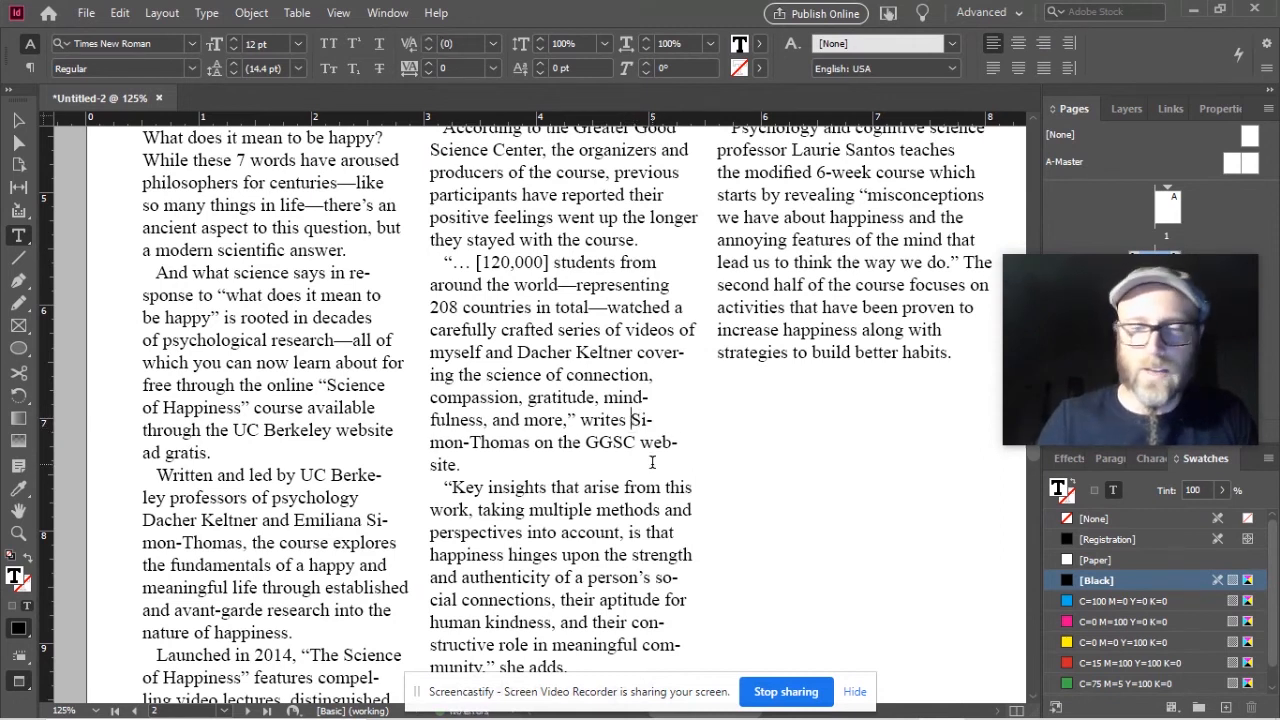
pyautogui.hotkey('shift', 'Return')
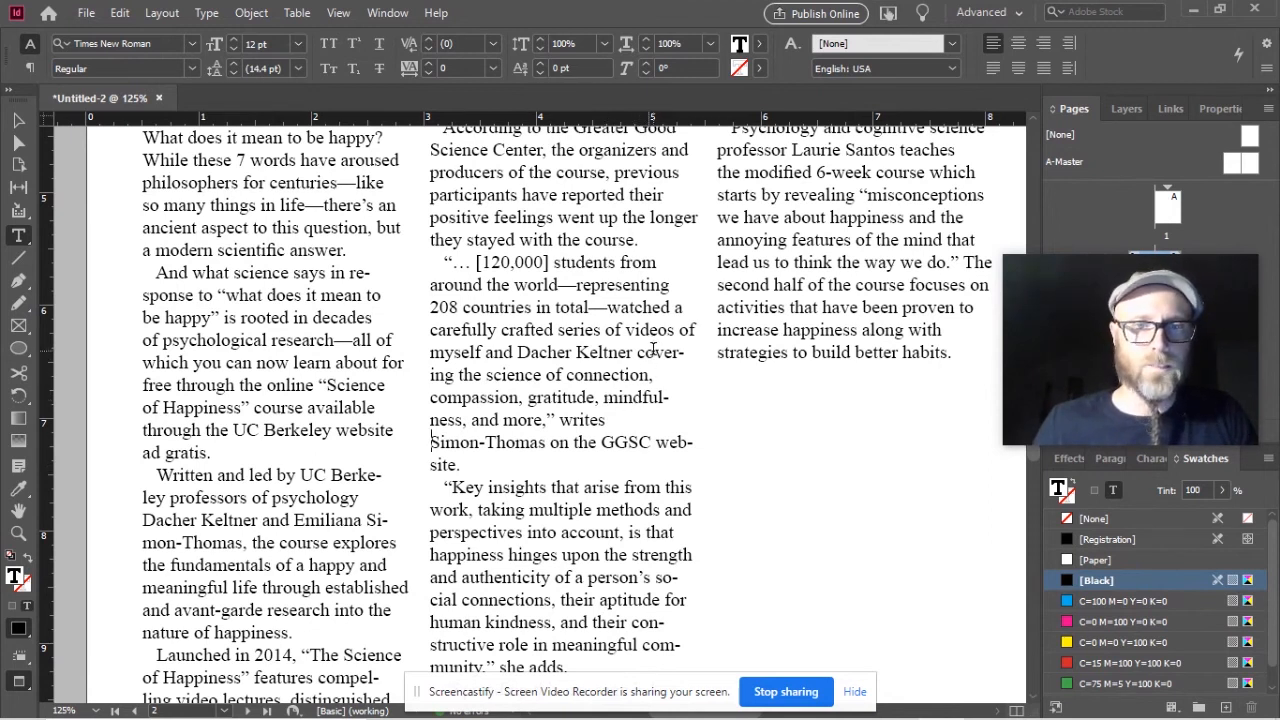
# - Merge the "… [120,000] students" paragraph into the preceding one and remove the forced line breaks before "compassion" and after "writes"
pyautogui.click(445, 262)
pyautogui.press('BackSpace')
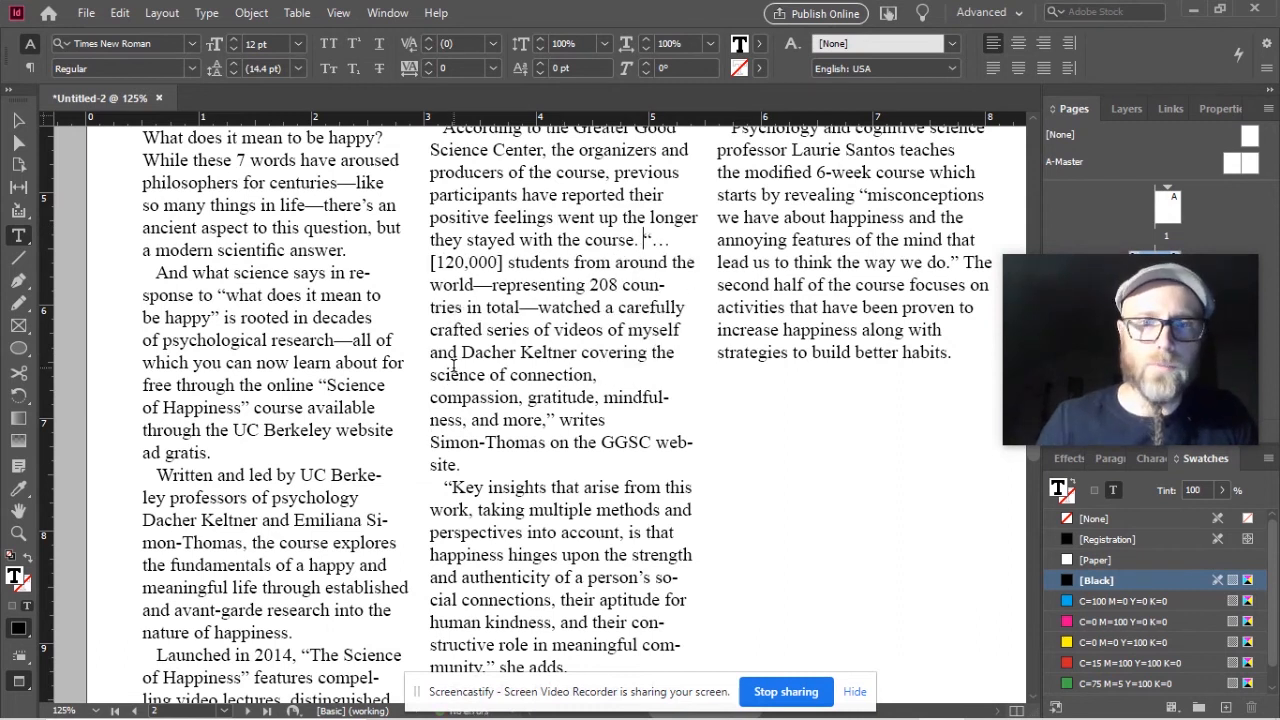
pyautogui.click(603, 375)
pyautogui.press('Delete')
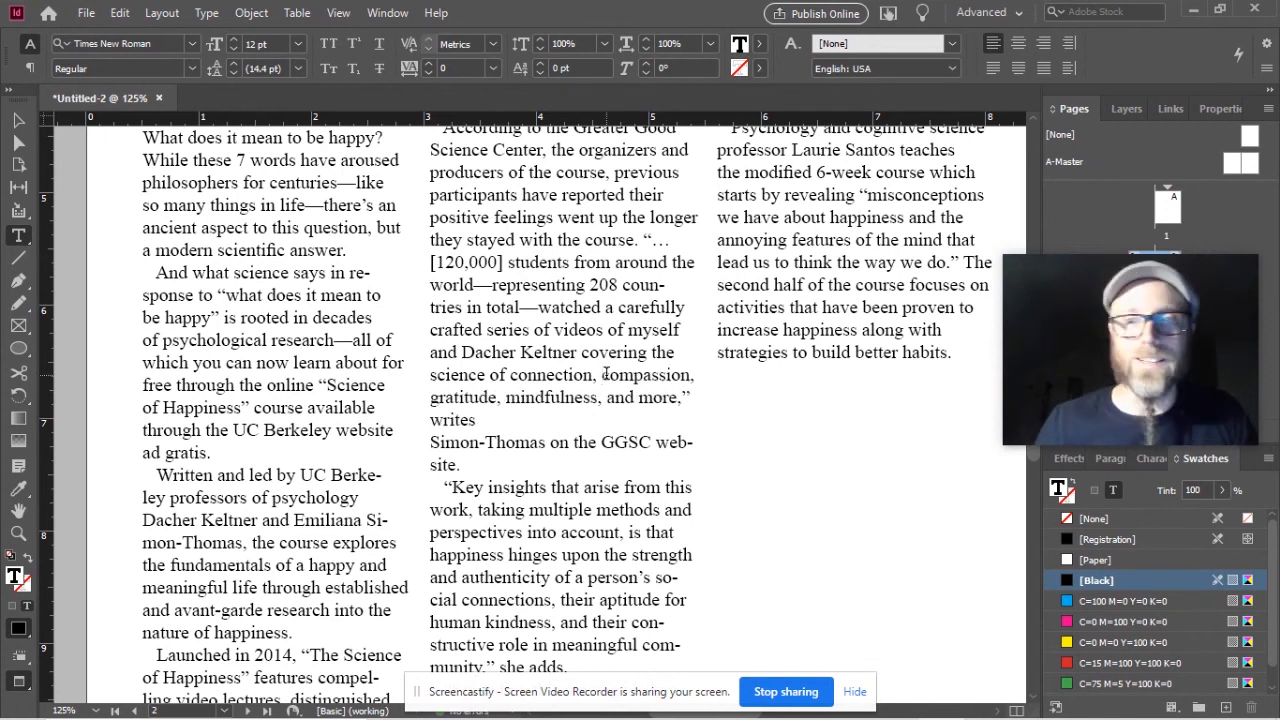
pyautogui.click(533, 418)
pyautogui.press('Delete')
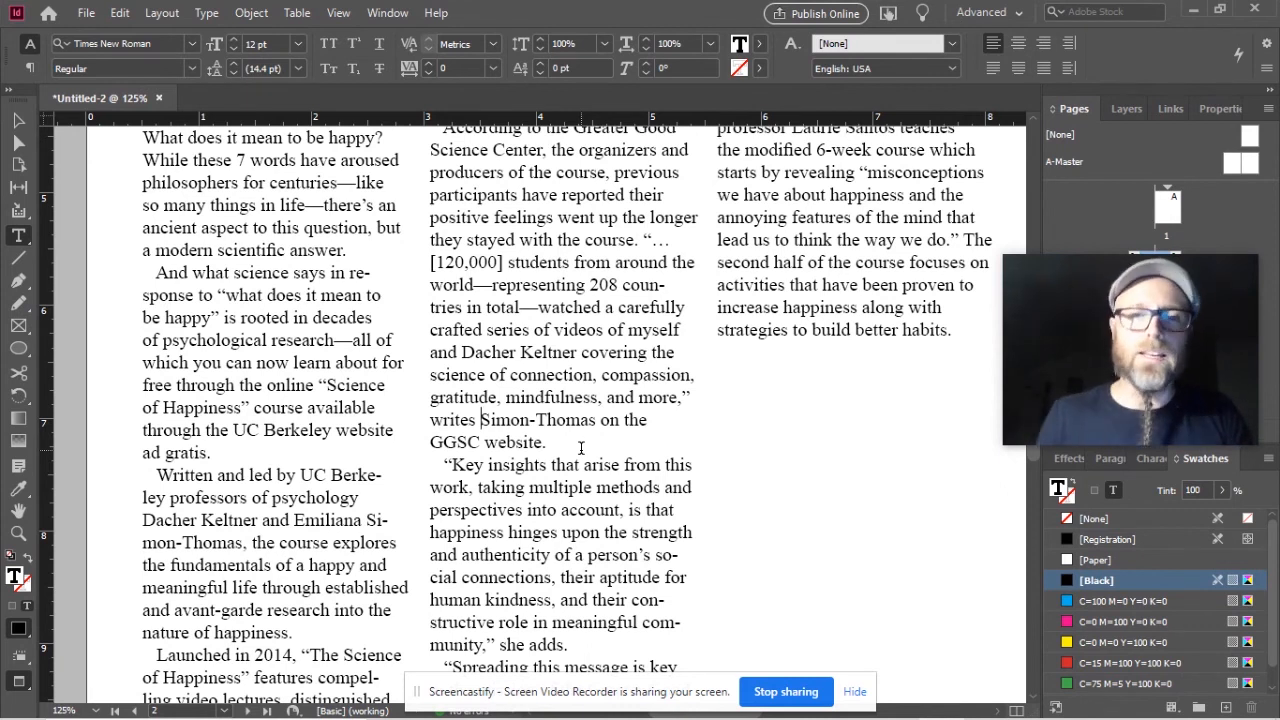
# - Add the acronym USSR after "website" at the end of the second column's sentence about the GGSC website, closing it with a period
pyautogui.scroll(-1, 508, 287)
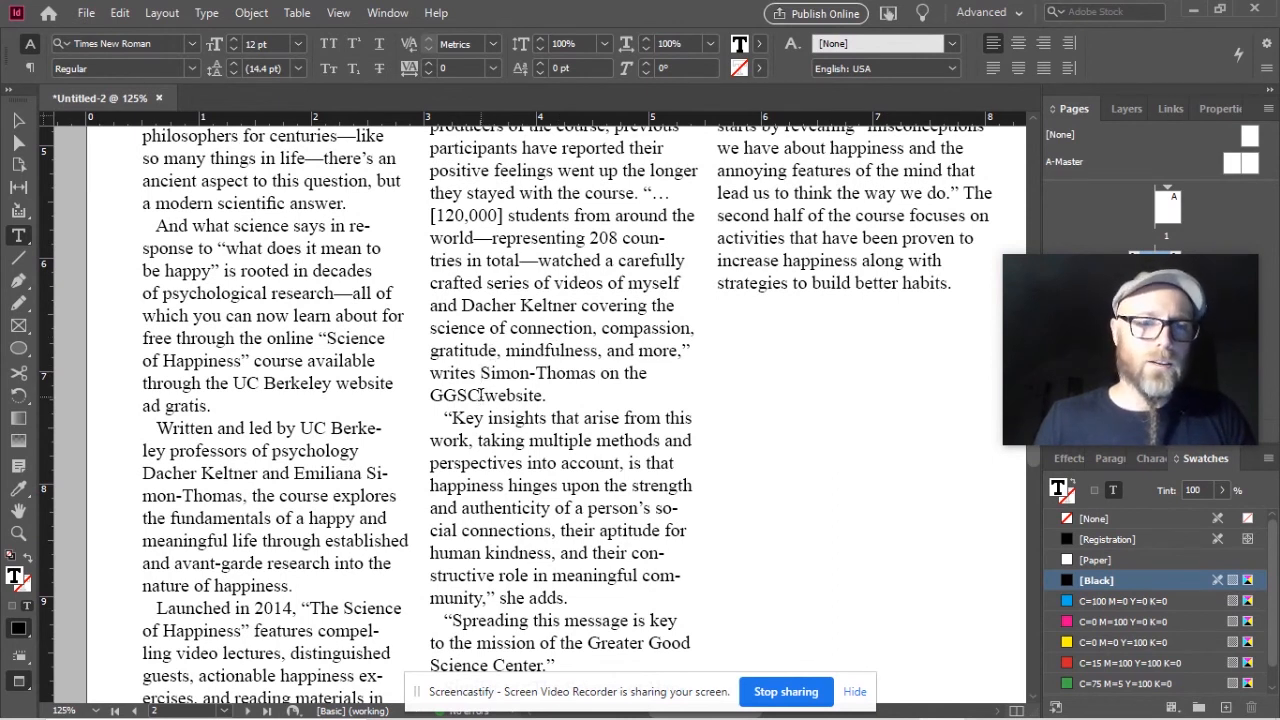
pyautogui.moveTo(430, 395); pyautogui.dragTo(479, 395)
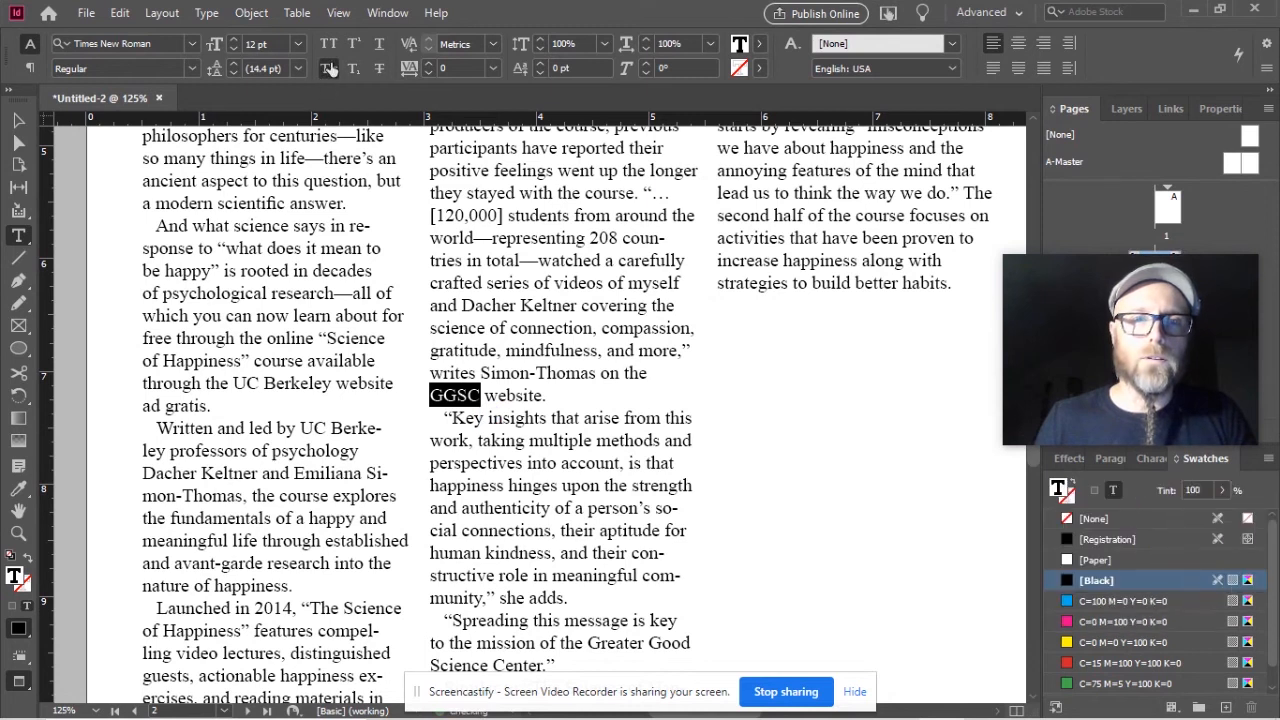
pyautogui.click(488, 396)
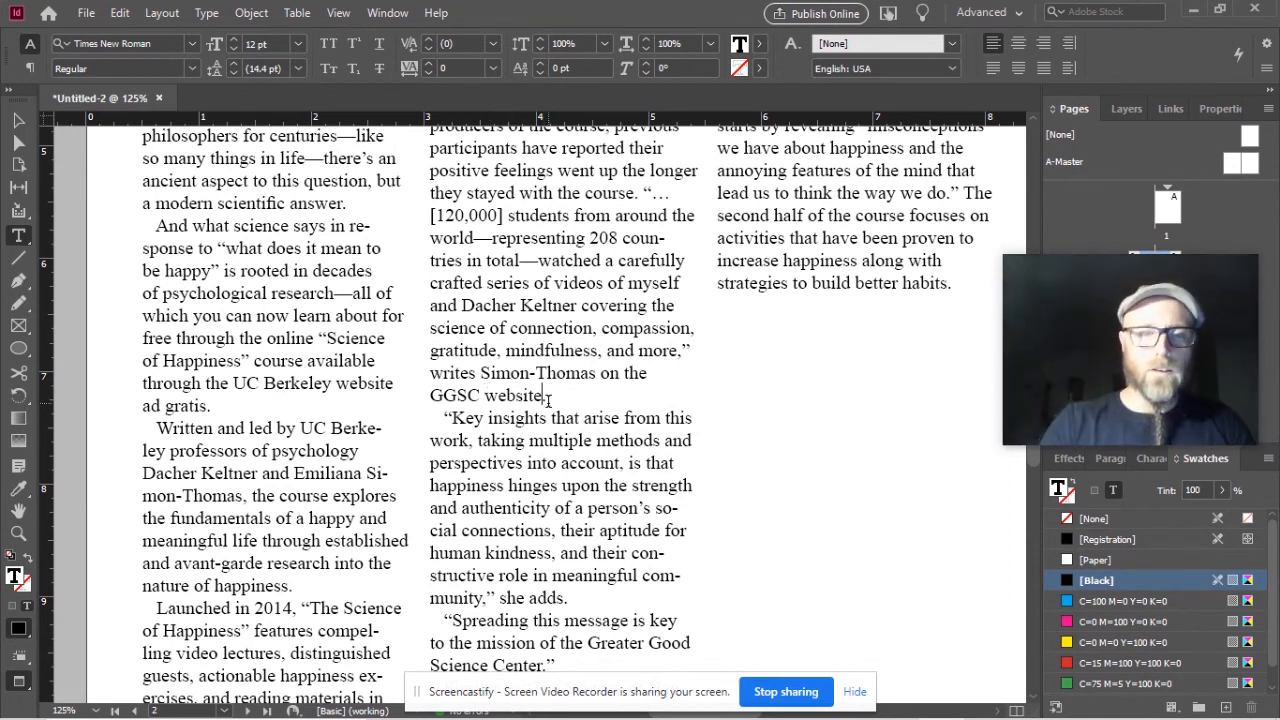
pyautogui.write('USSR')
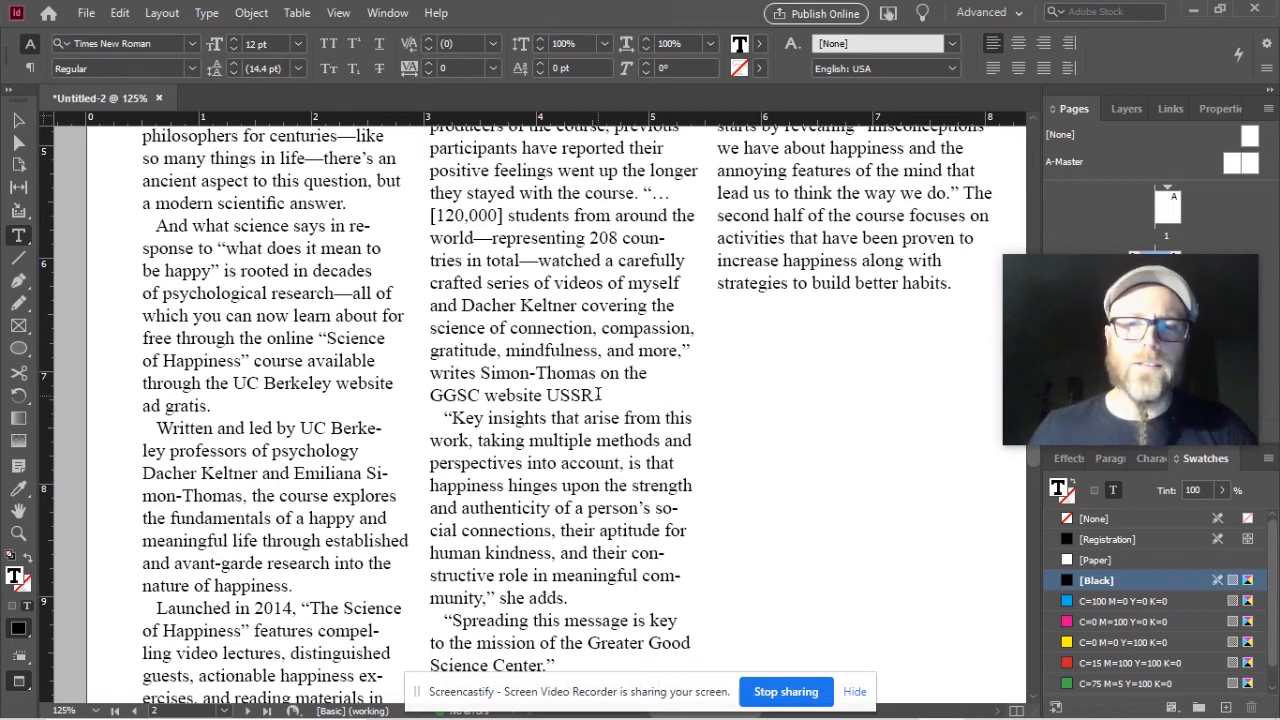
pyautogui.write('.')
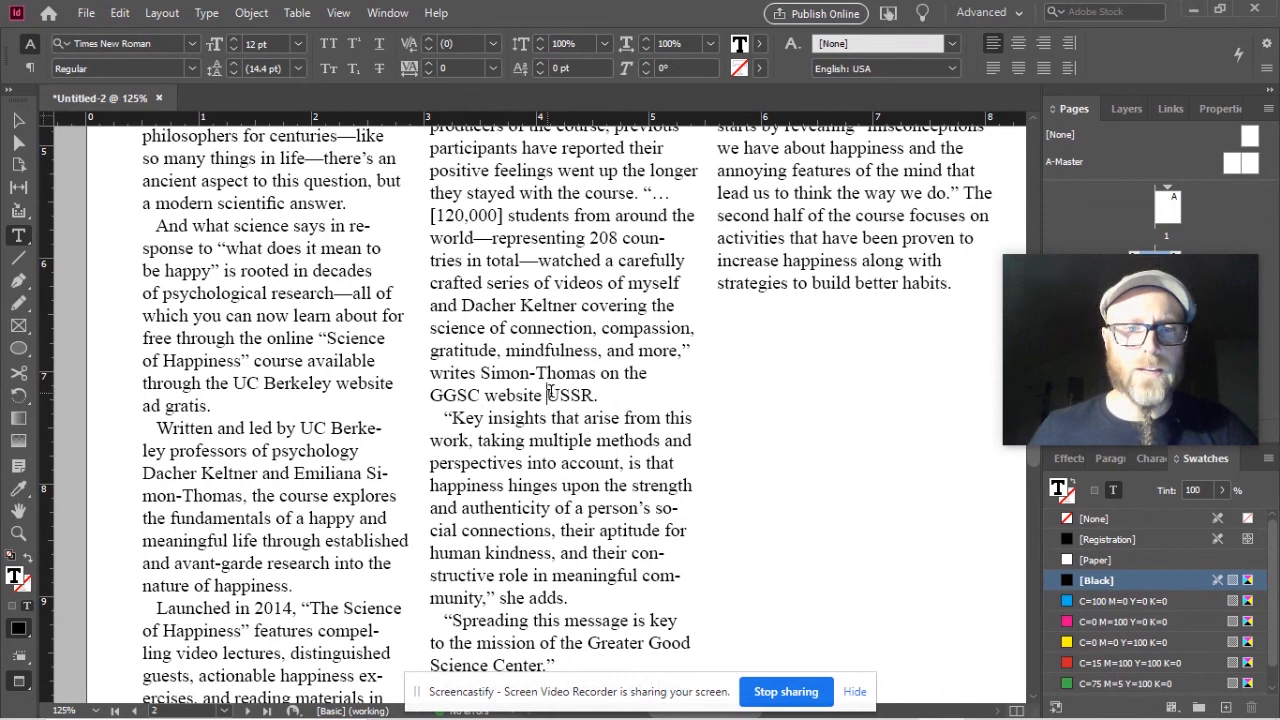
# - Turn on Small Caps for the acronym USSR at the end of that sentence and retype it in capitals
pyautogui.moveTo(549, 393); pyautogui.dragTo(598, 396)
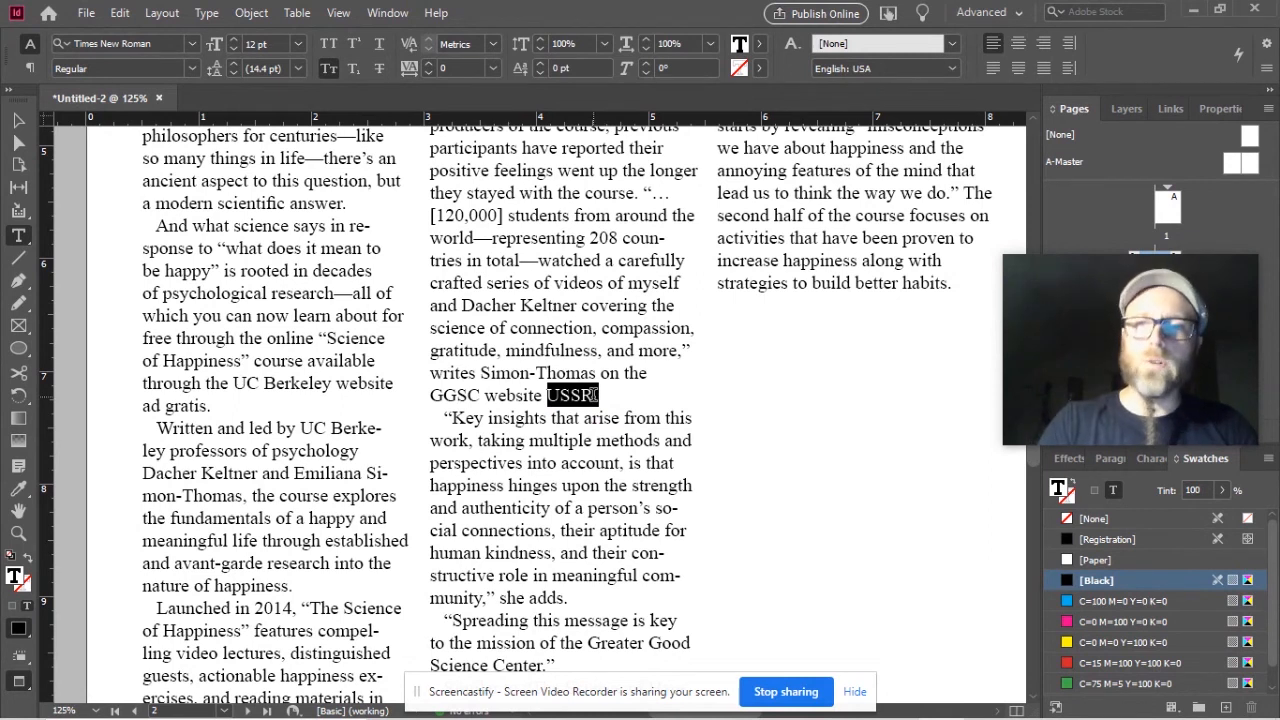
pyautogui.click(547, 397)
pyautogui.doubleClick(549, 395)
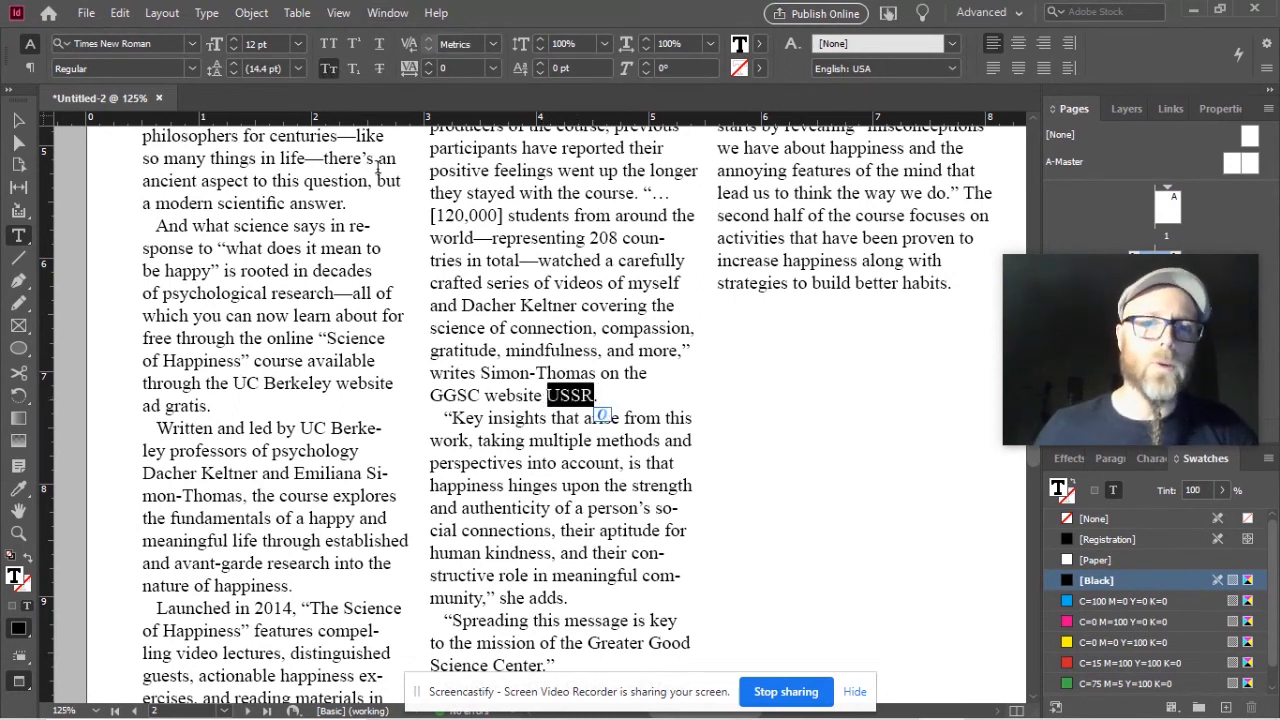
pyautogui.write('USSR')
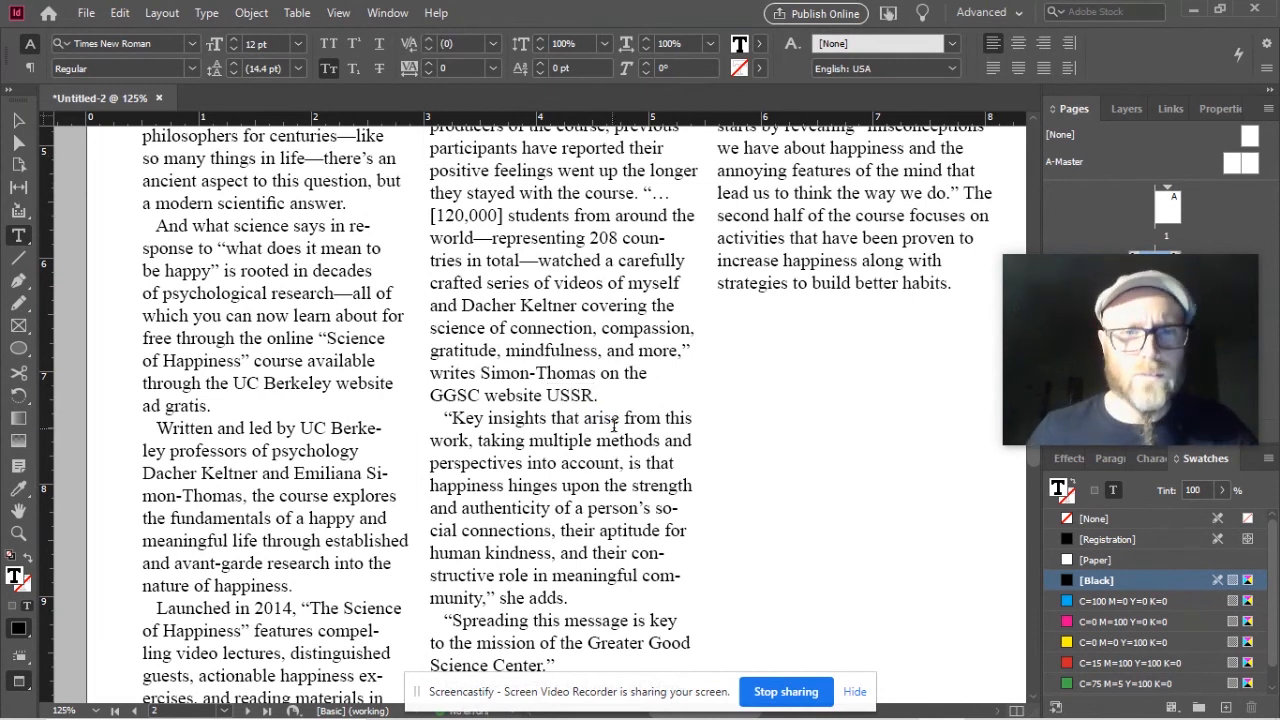
pyautogui.click(329, 70)
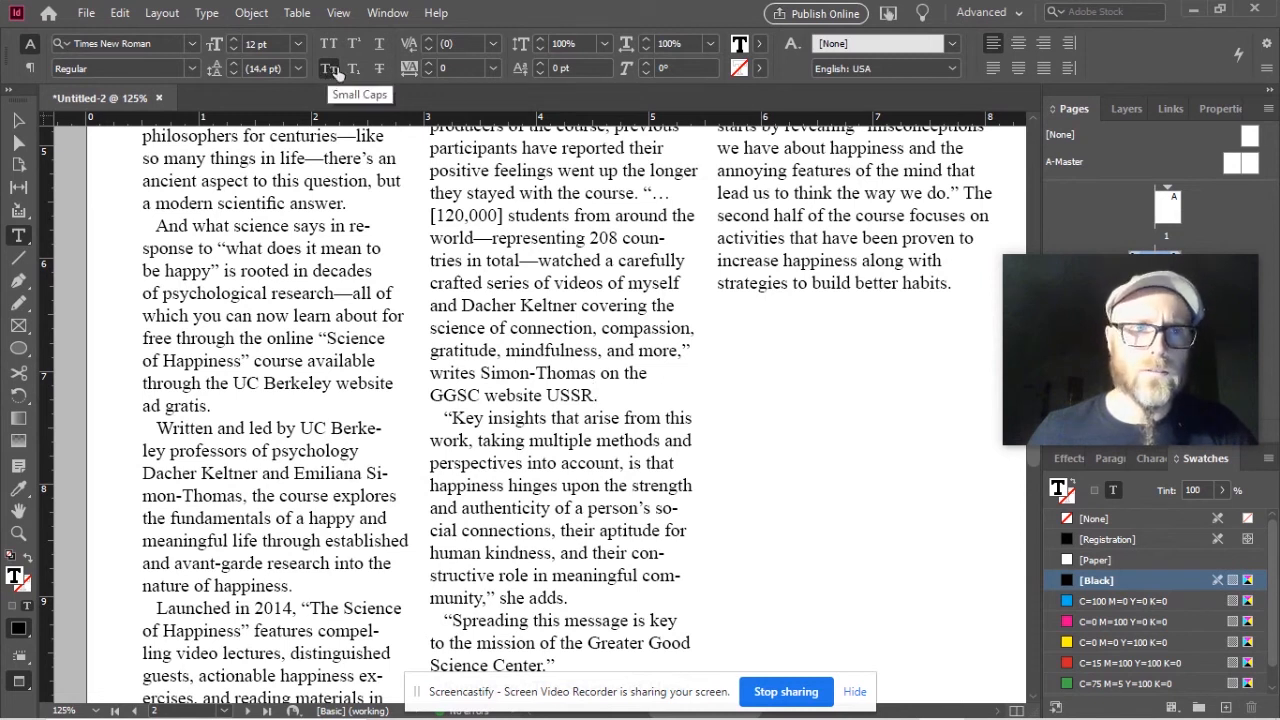
# - Replace the capitalized USSR with lowercase "ussr" in Small Caps, keeping the closing period
pyautogui.moveTo(598, 395); pyautogui.dragTo(546, 396)
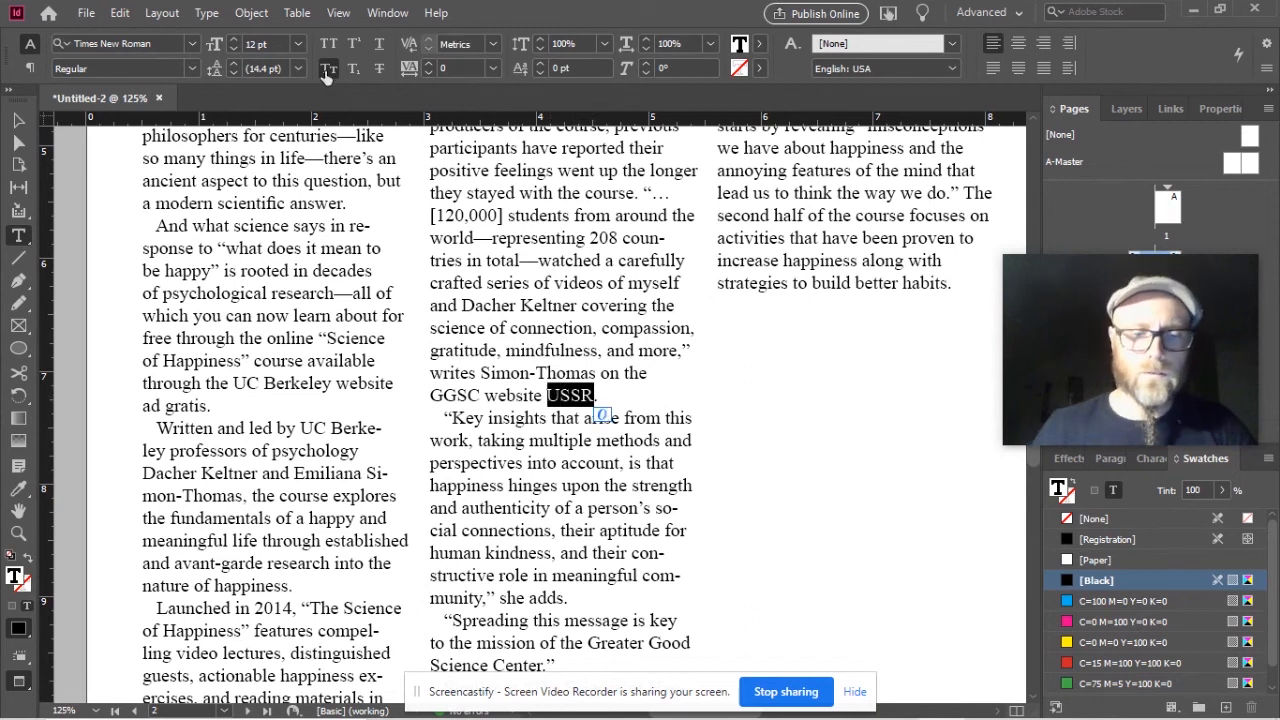
pyautogui.write('u')
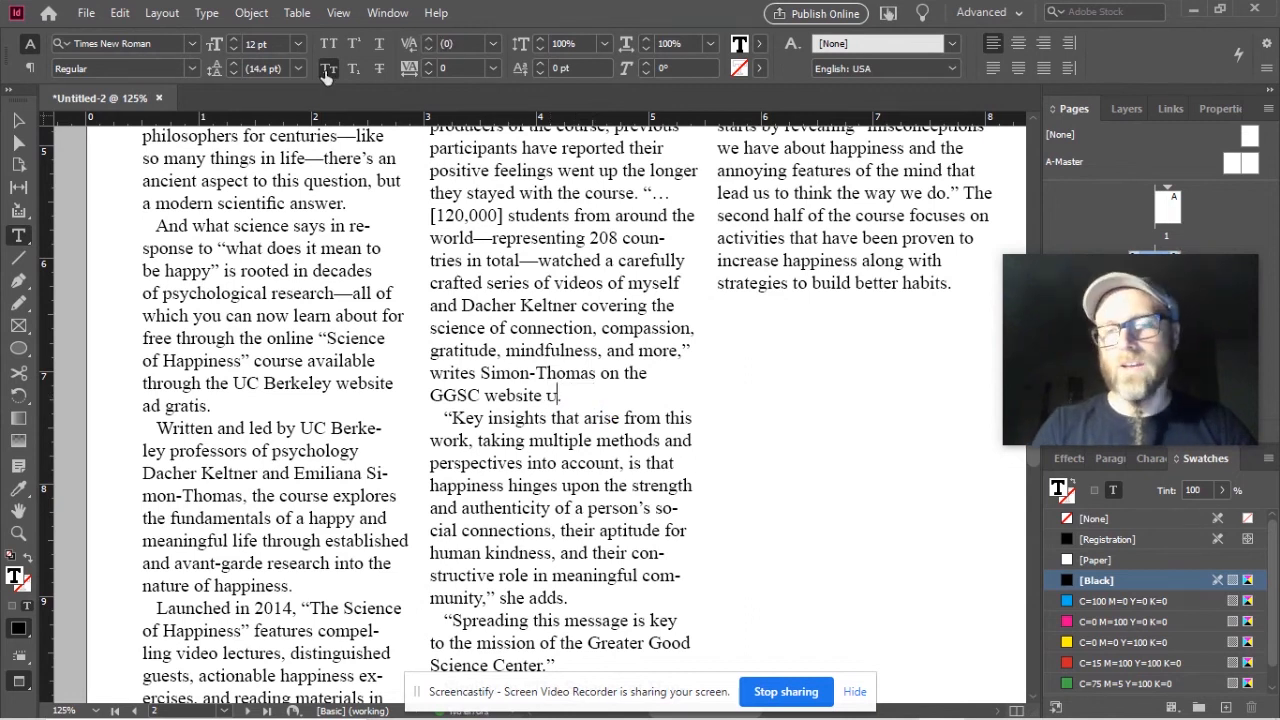
pyautogui.write('ssr')
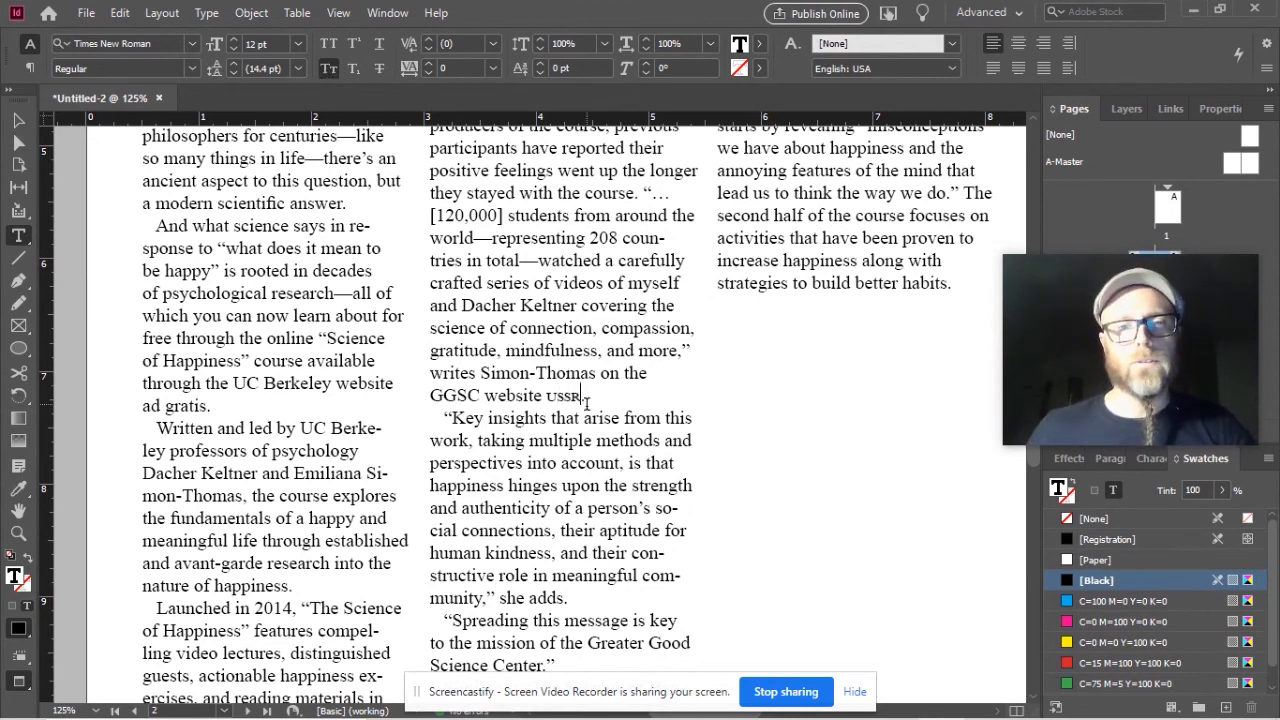
pyautogui.write('.')
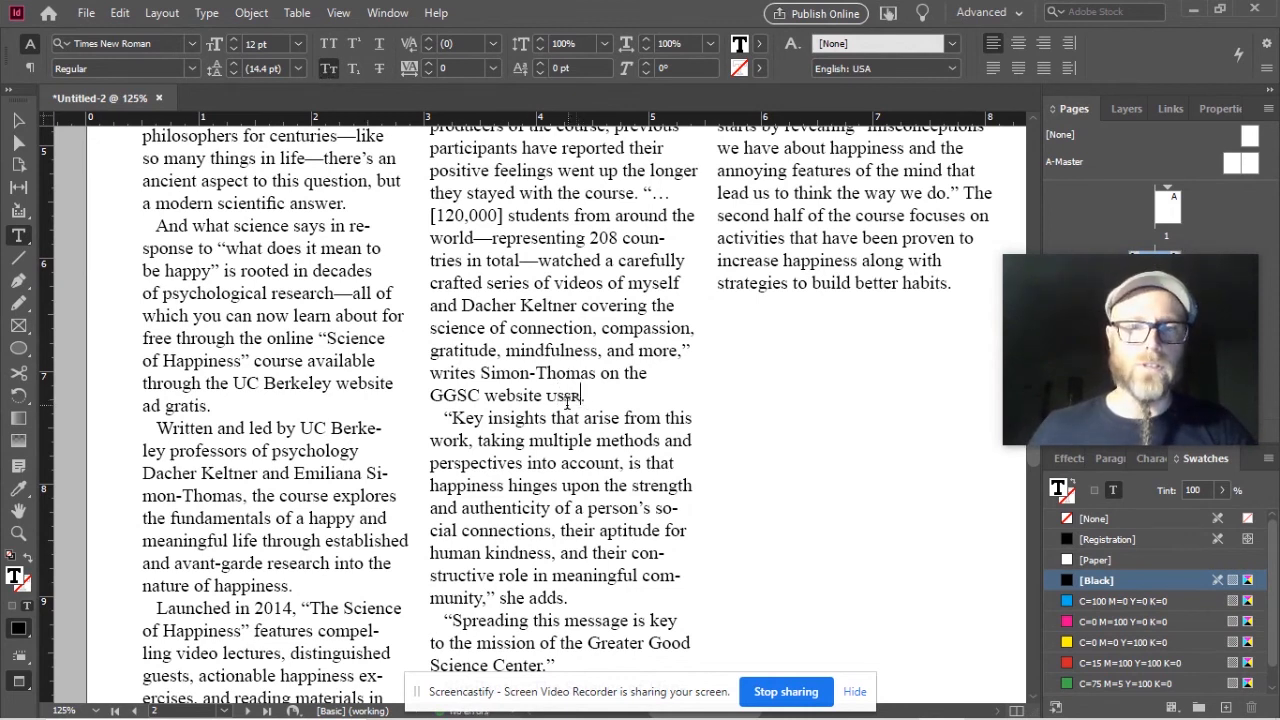
# - Restyle the acronym GGSC in the same sentence as lowercase letters in Small Caps
pyautogui.moveTo(484, 395); pyautogui.dragTo(430, 396)
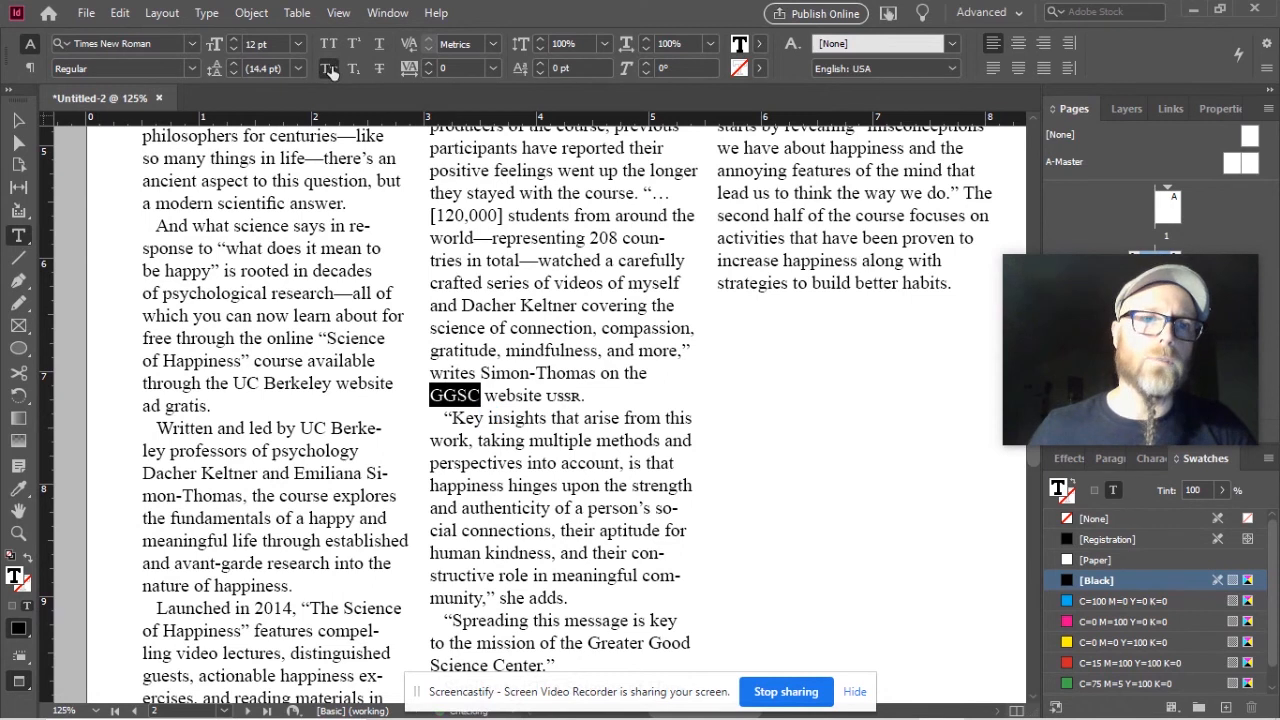
pyautogui.hotkey('ctrl', 'shift', 'h')
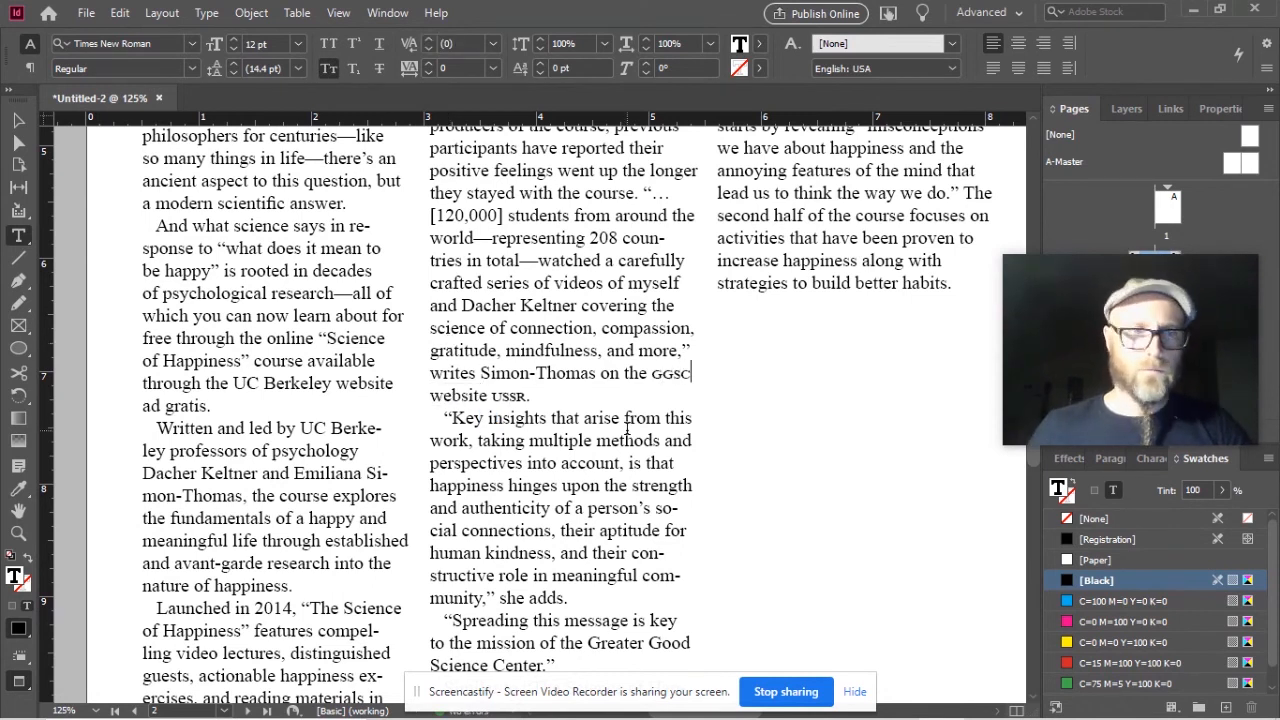
pyautogui.scroll(-1, 627, 430)
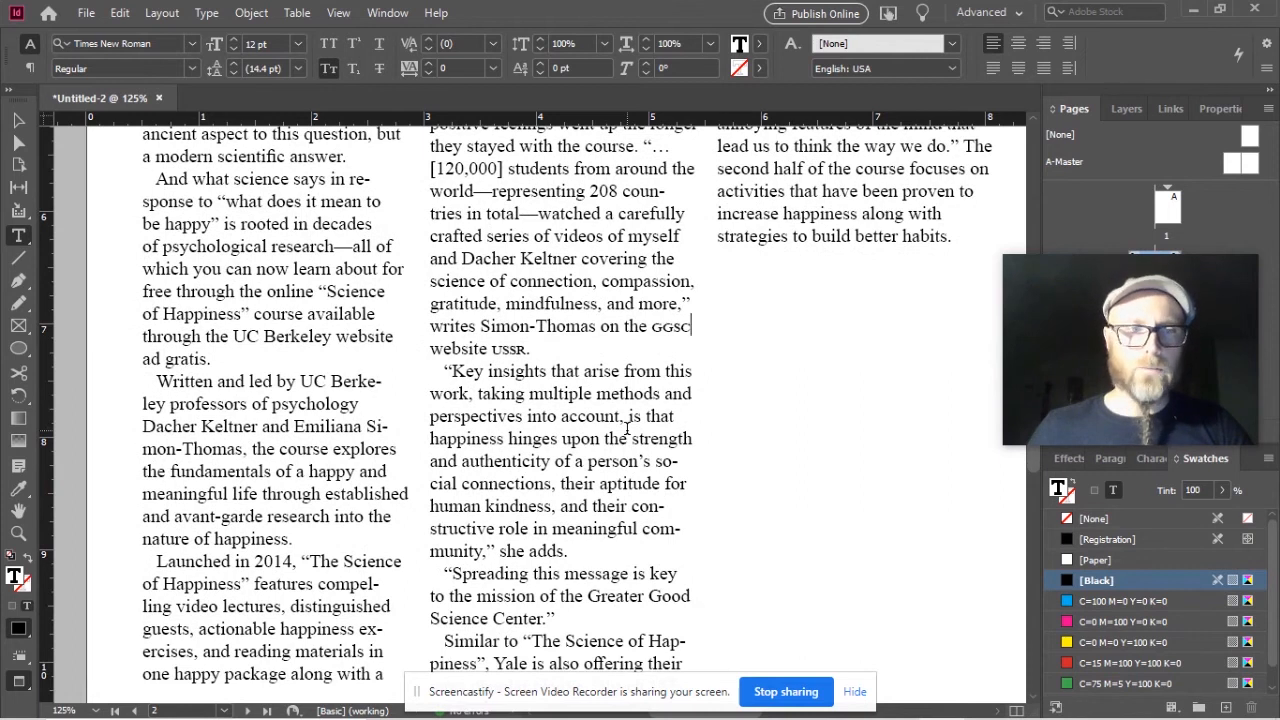
pyautogui.scroll(-1, 627, 430)
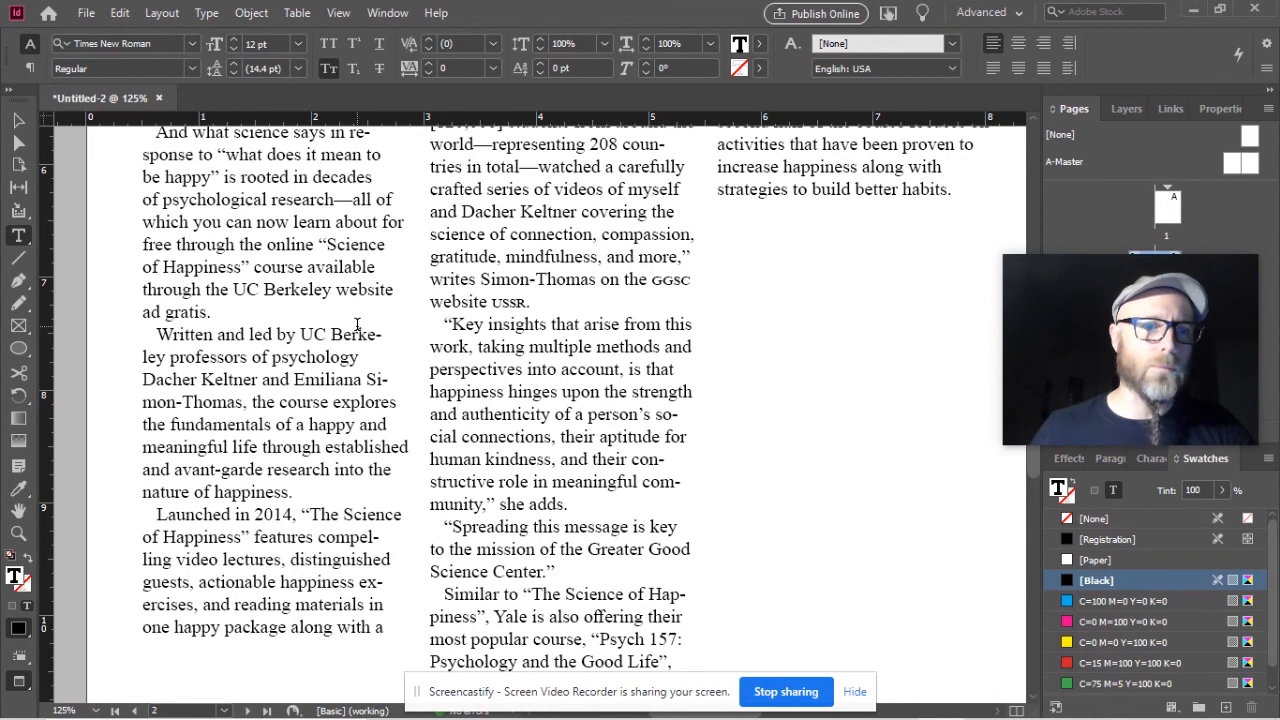
pyautogui.scroll(6, 357, 323)
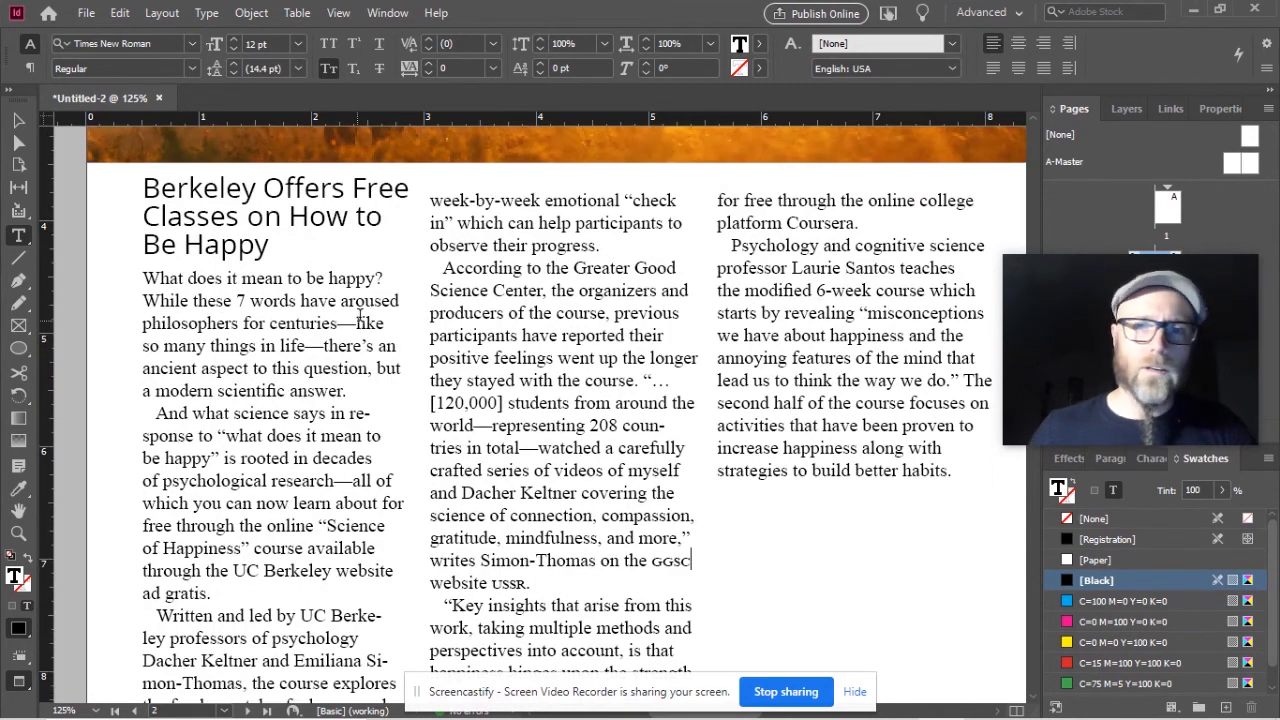
pyautogui.scroll(-3, 688, 282)
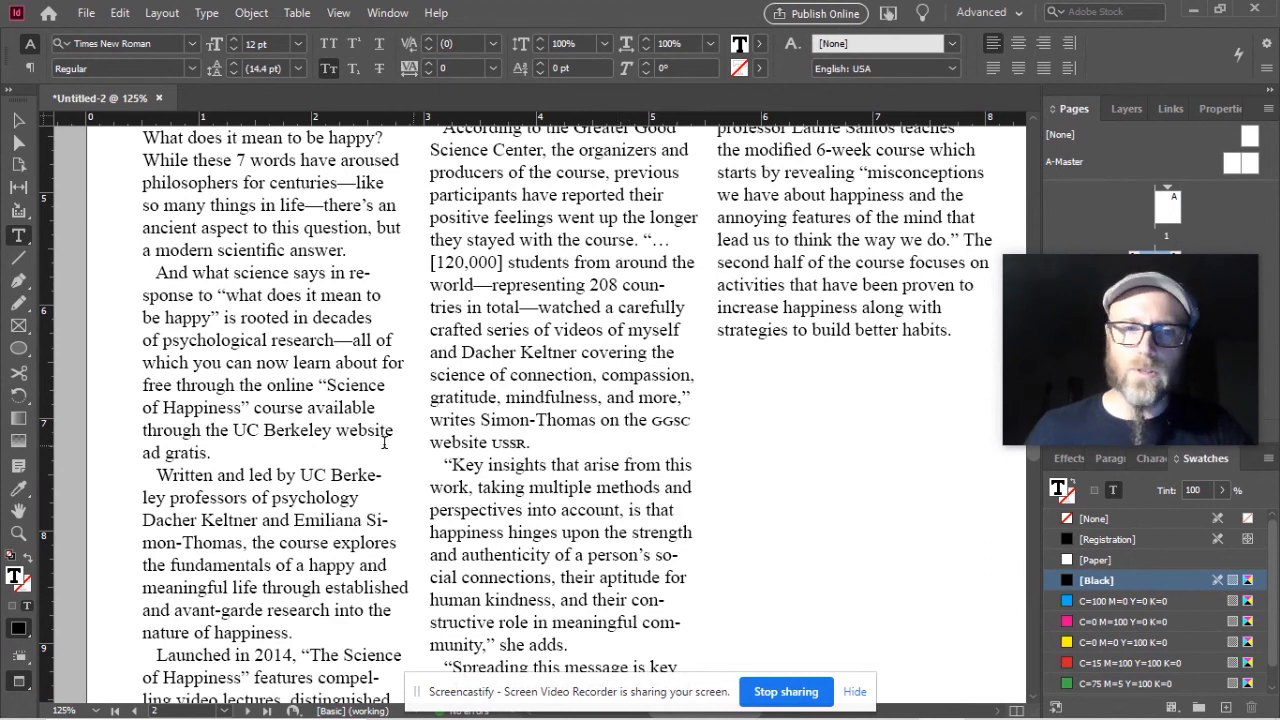
pyautogui.moveTo(494, 442); pyautogui.dragTo(430, 442)
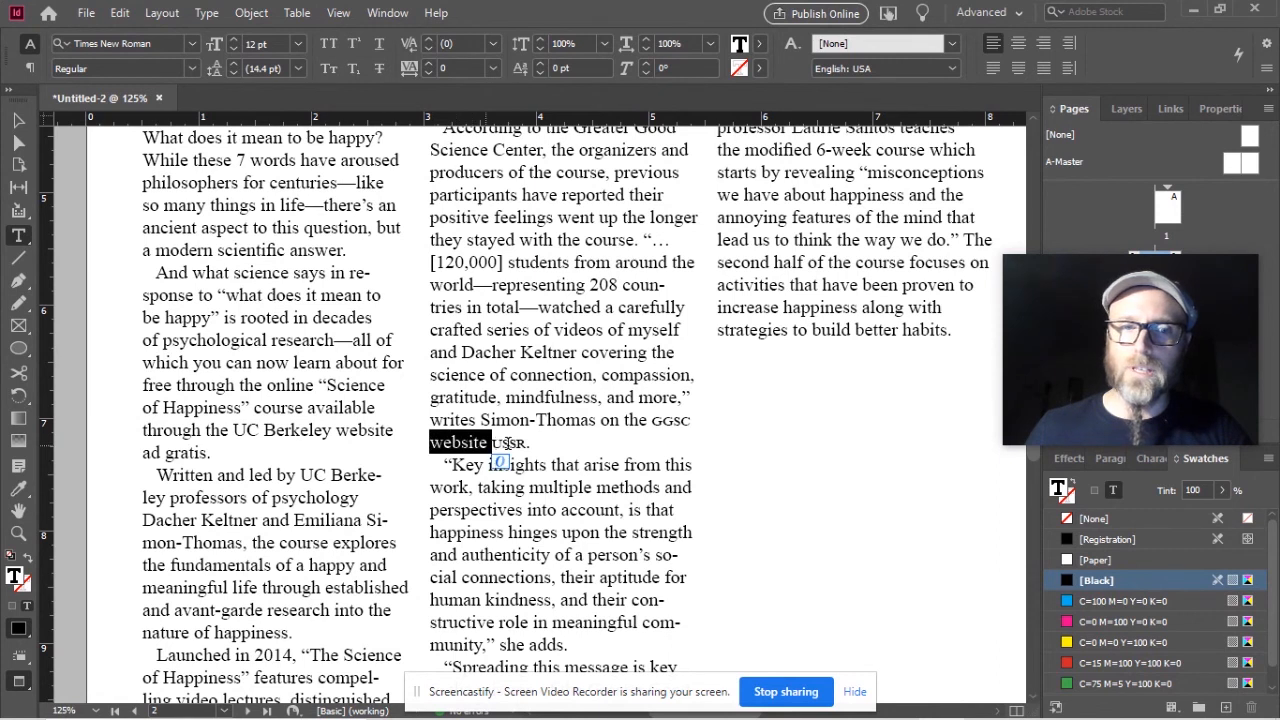
pyautogui.moveTo(516, 442); pyautogui.dragTo(466, 465)
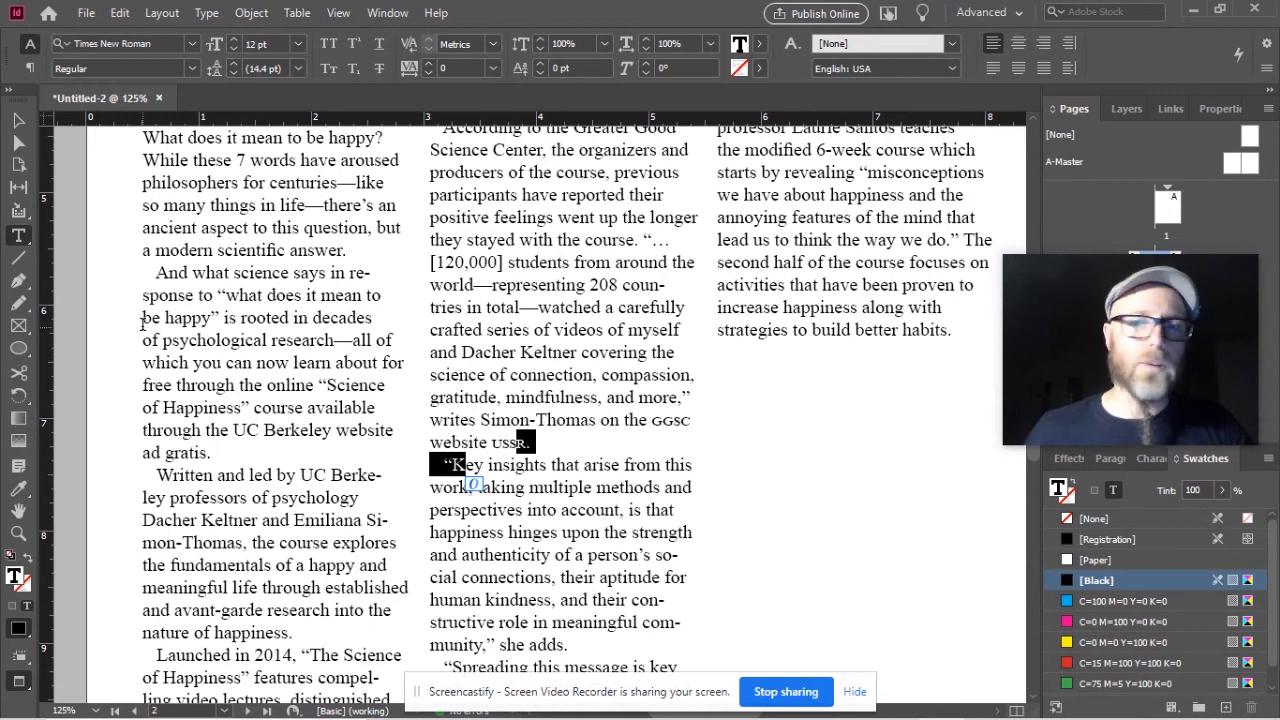
pyautogui.scroll(3, 114, 271)
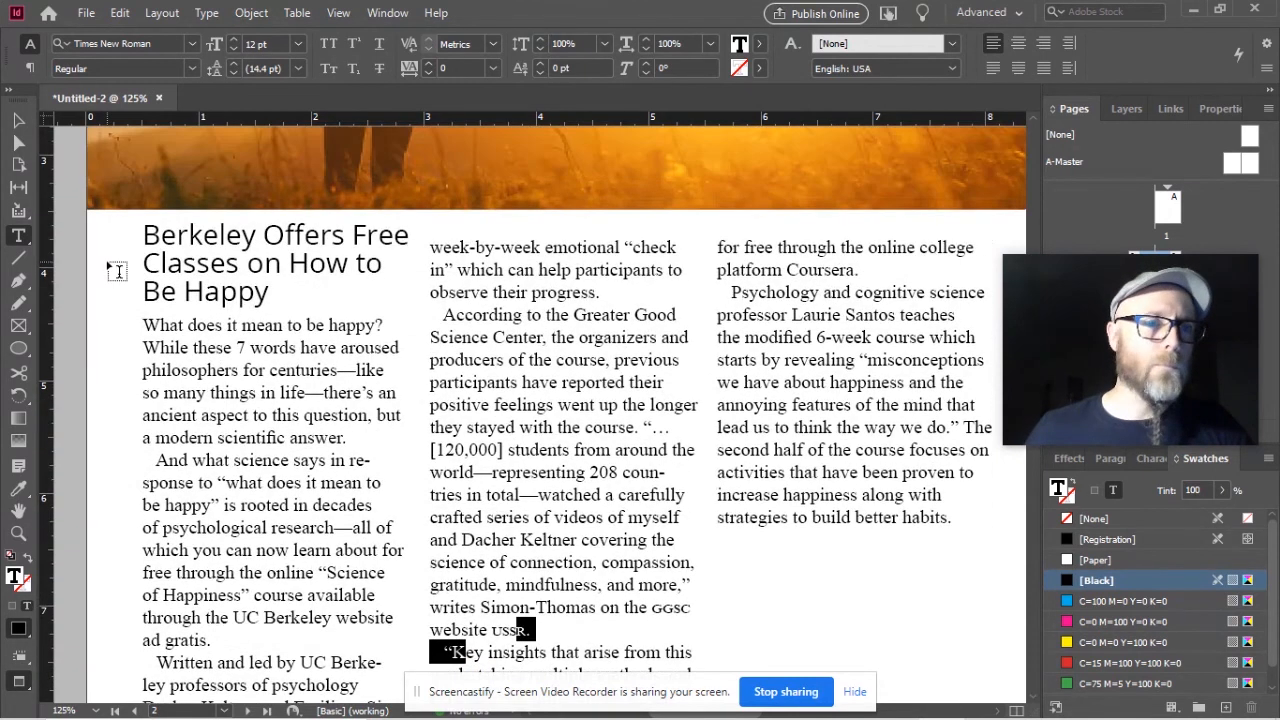
pyautogui.press('Escape')
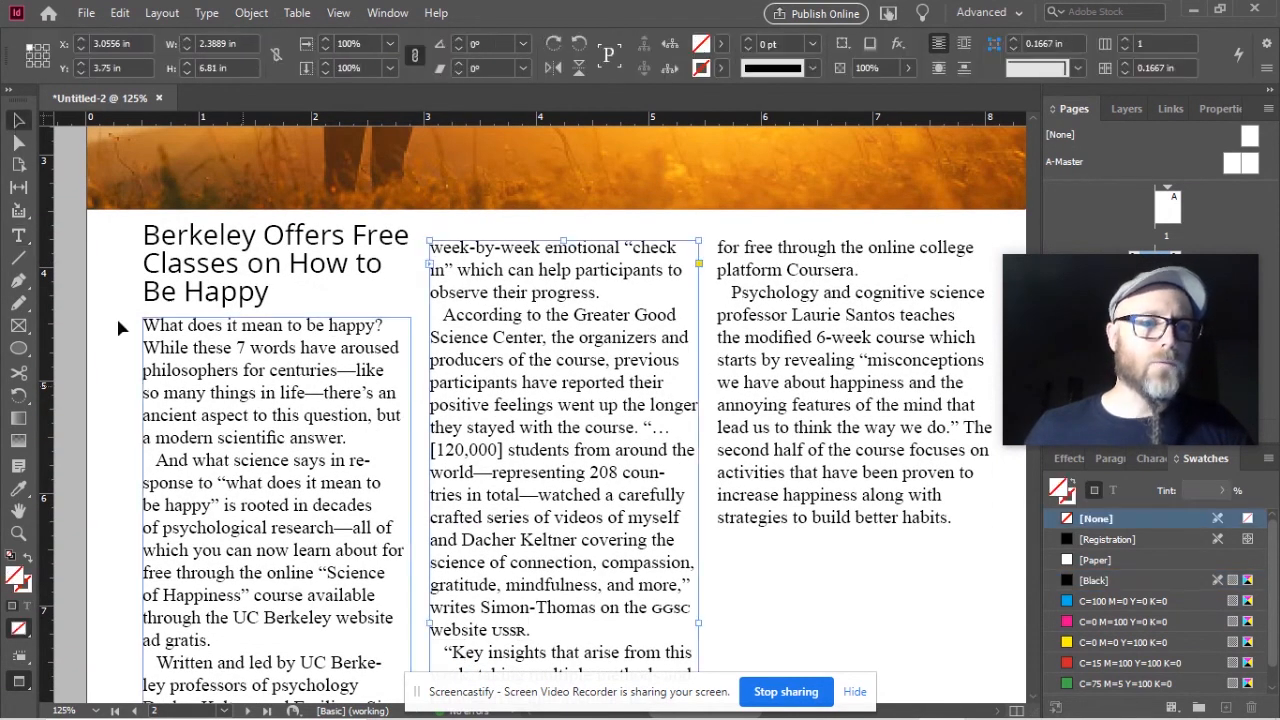
pyautogui.doubleClick(156, 328)
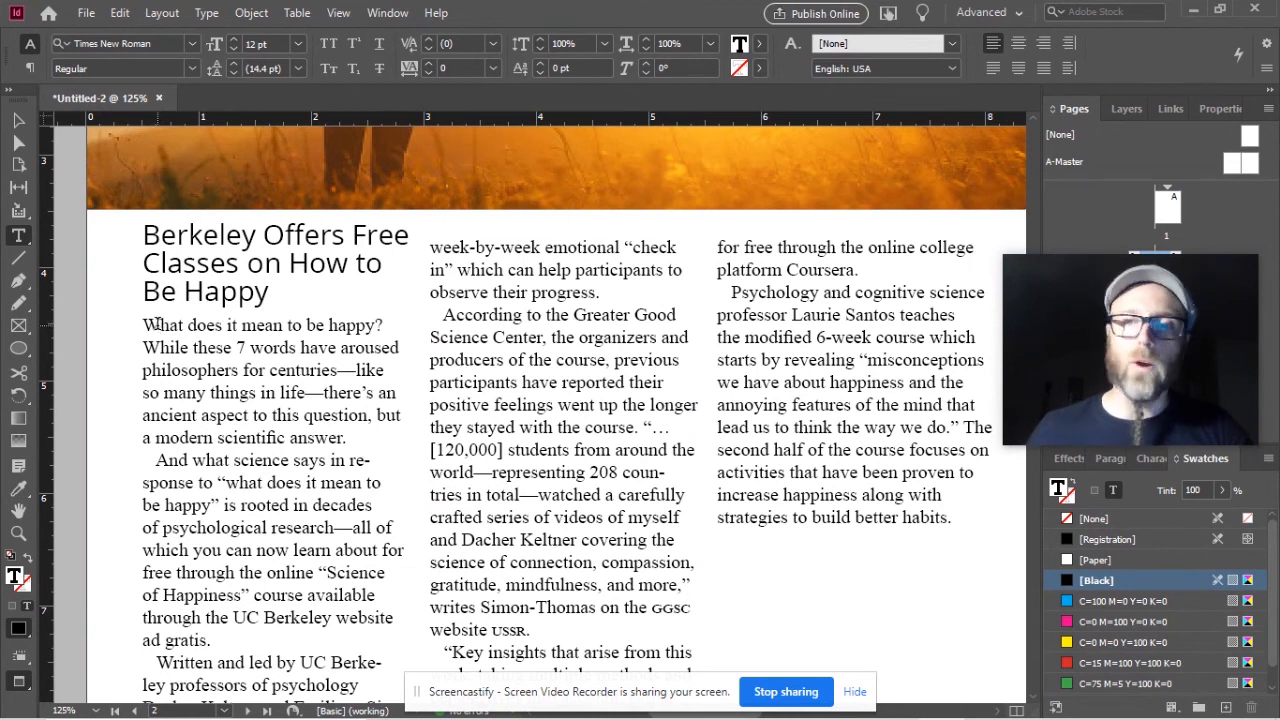
pyautogui.moveTo(144, 325); pyautogui.dragTo(160, 326)
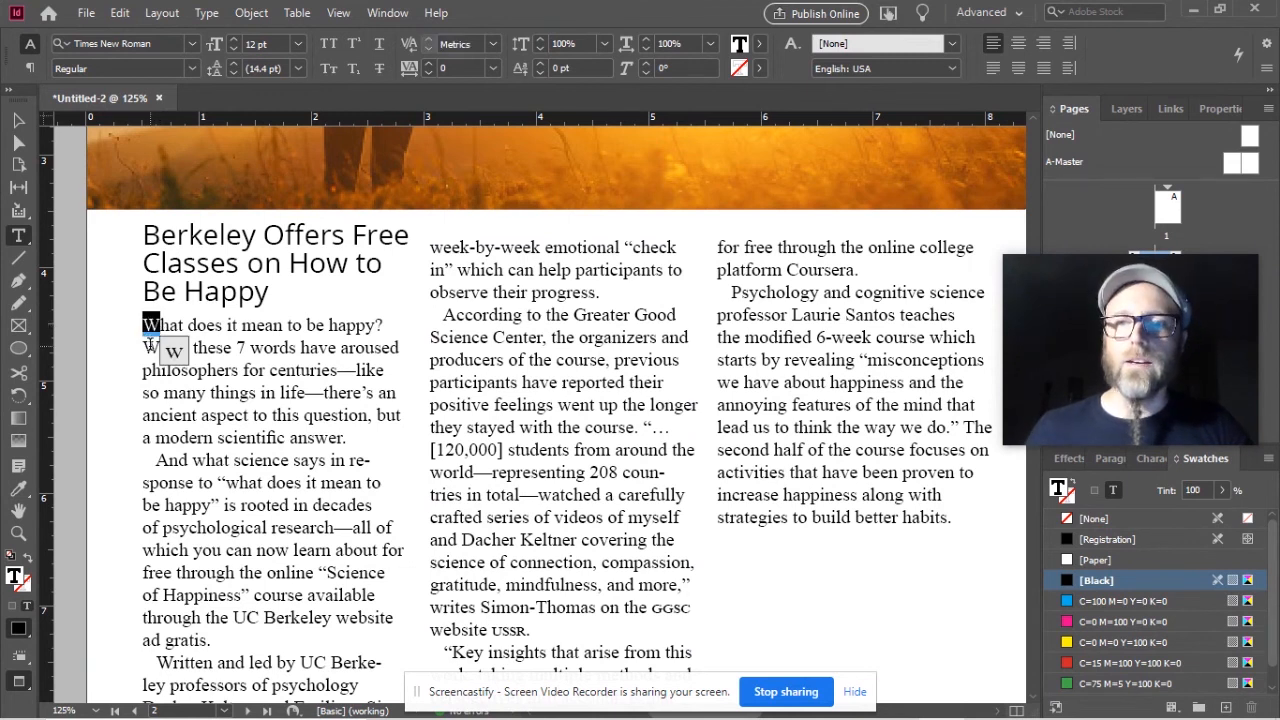
pyautogui.moveTo(1148, 298)
pyautogui.moveTo(1078, 276); pyautogui.dragTo(1079, 117)
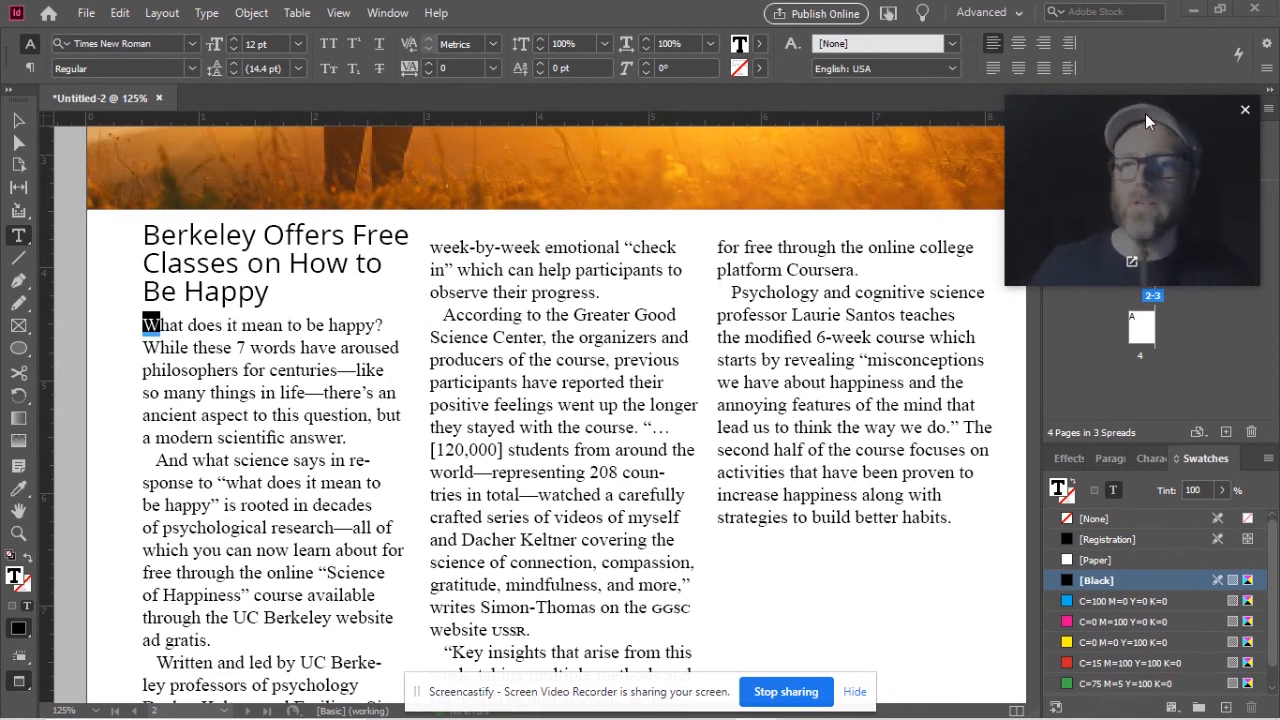
pyautogui.moveTo(1147, 112); pyautogui.dragTo(933, 166)
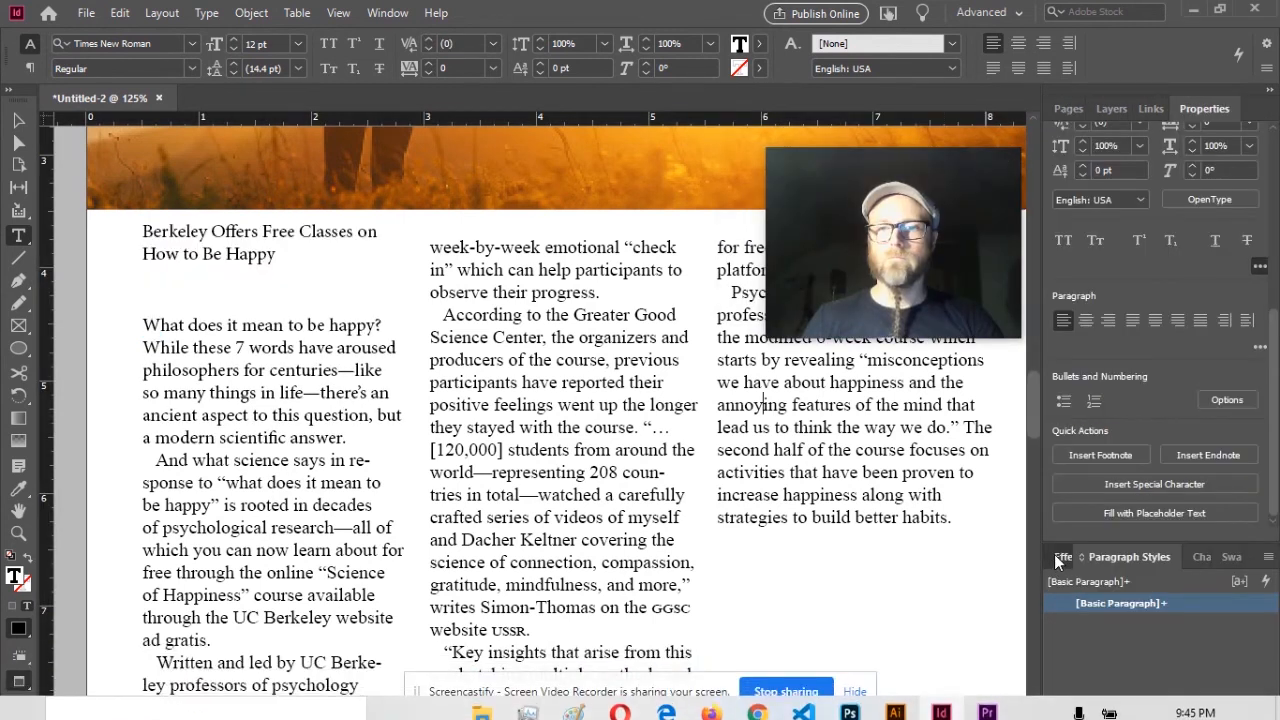
# - Display the Paragraph formatting controls and dock them in the same group as Swatches
pyautogui.click(1062, 557)
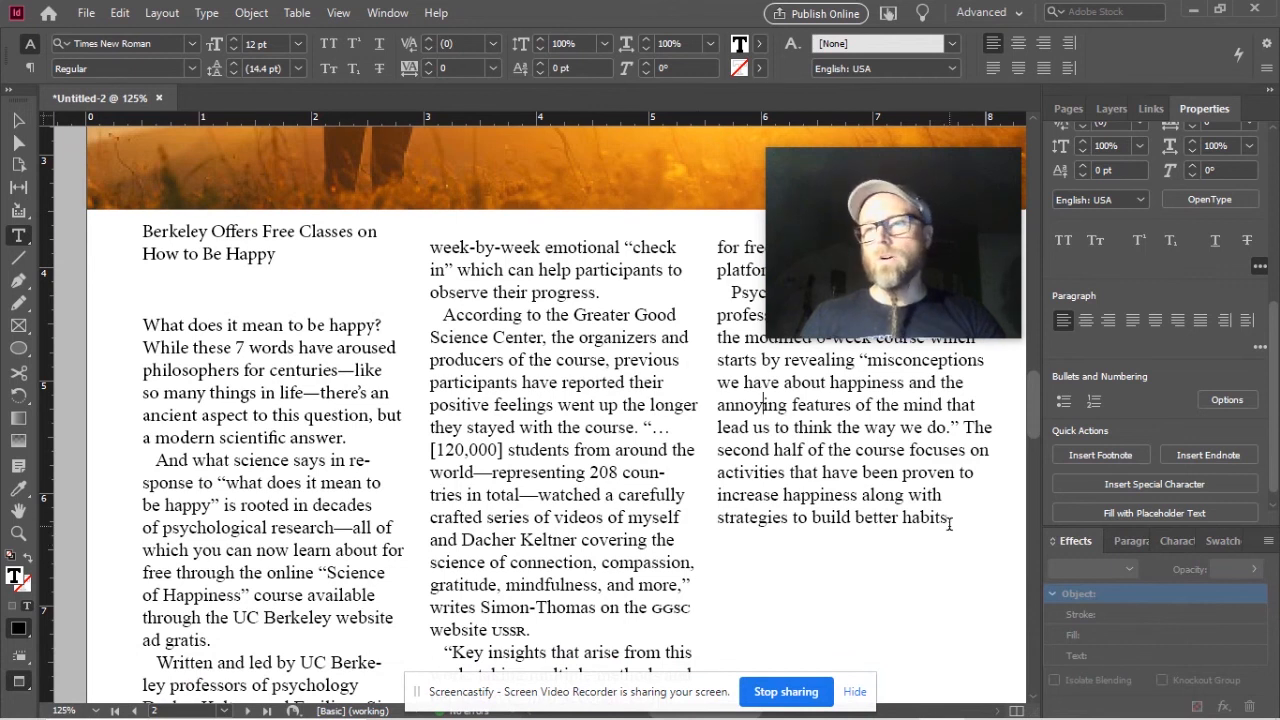
pyautogui.click(1125, 541)
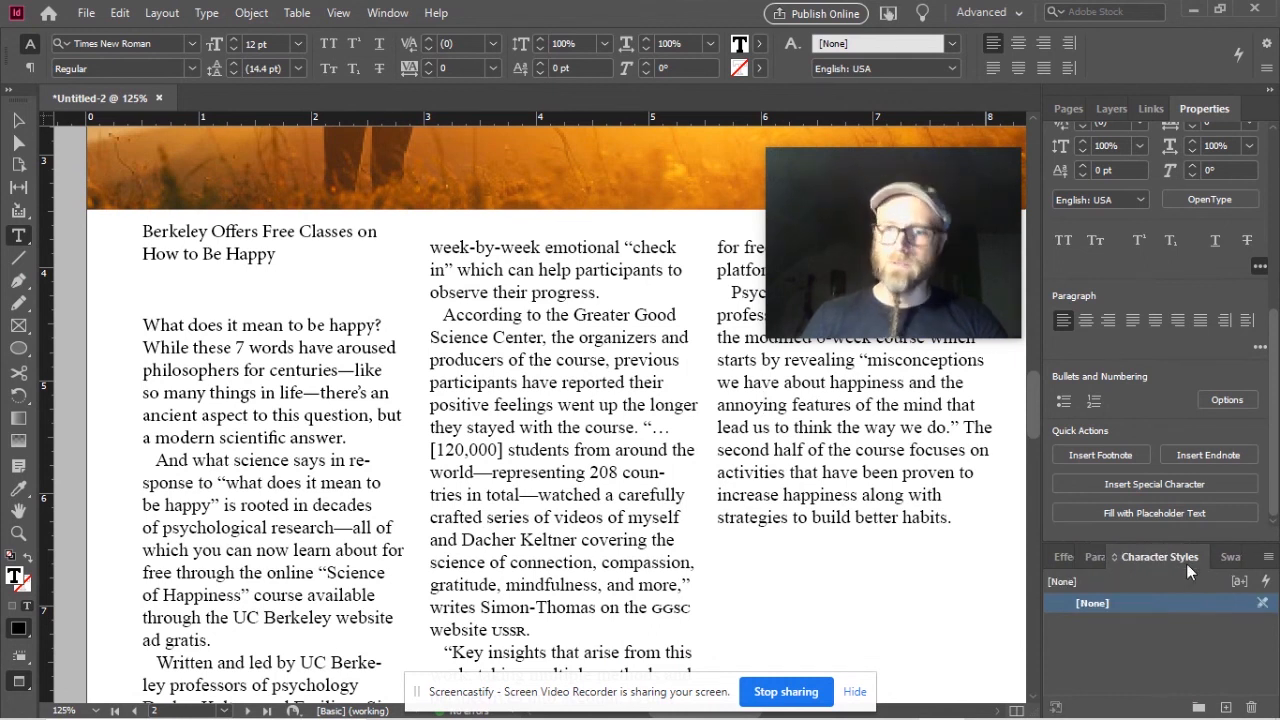
pyautogui.click(1229, 557)
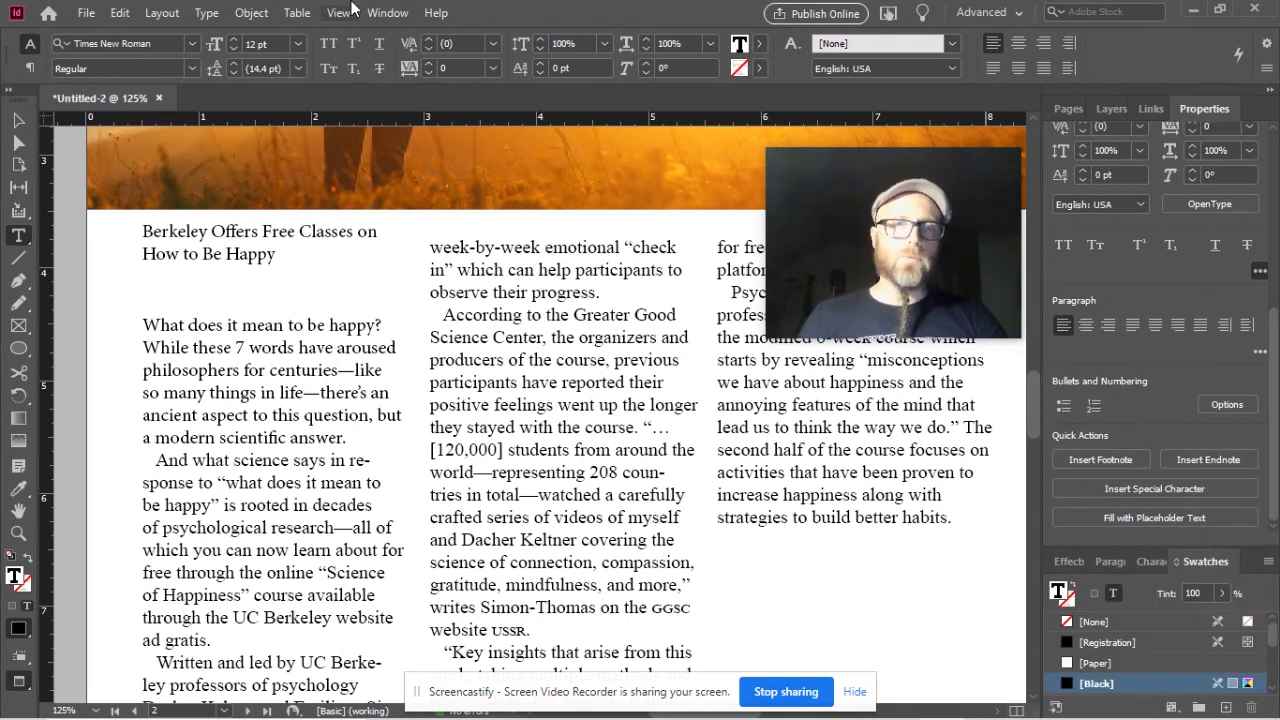
pyautogui.click(388, 11)
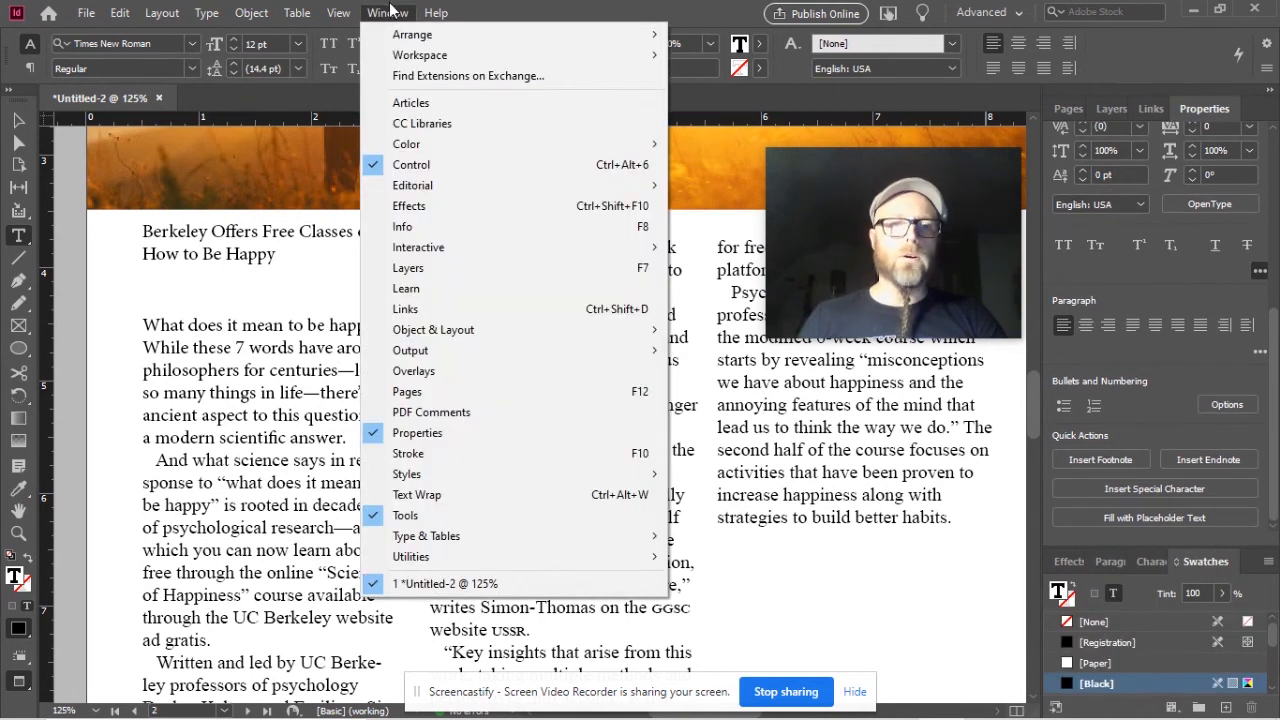
pyautogui.moveTo(455, 543)
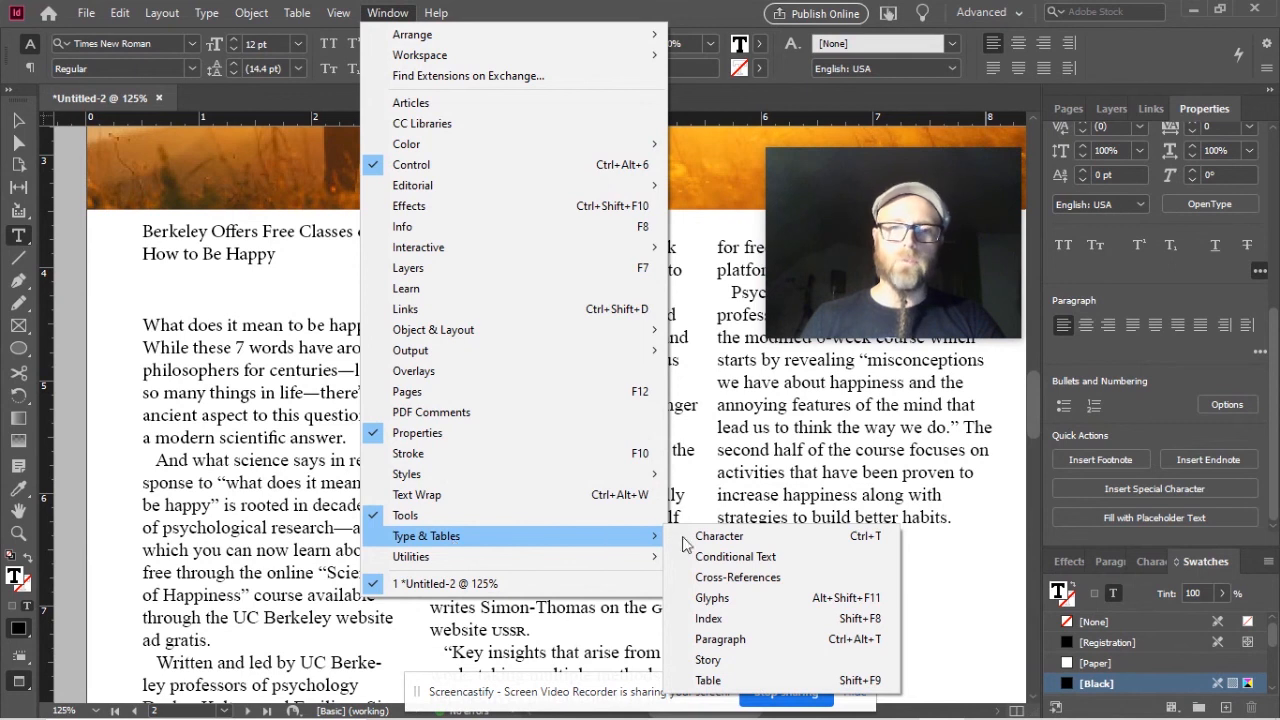
pyautogui.click(716, 640)
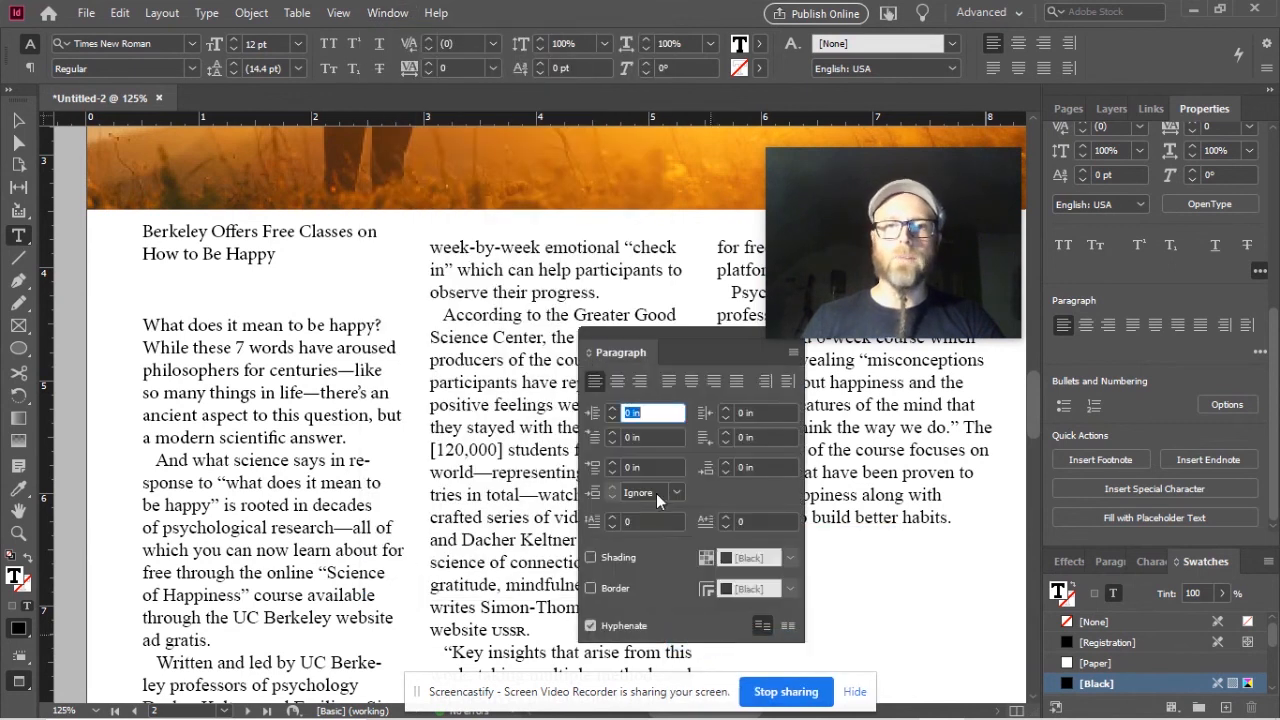
pyautogui.moveTo(616, 350); pyautogui.dragTo(1226, 565)
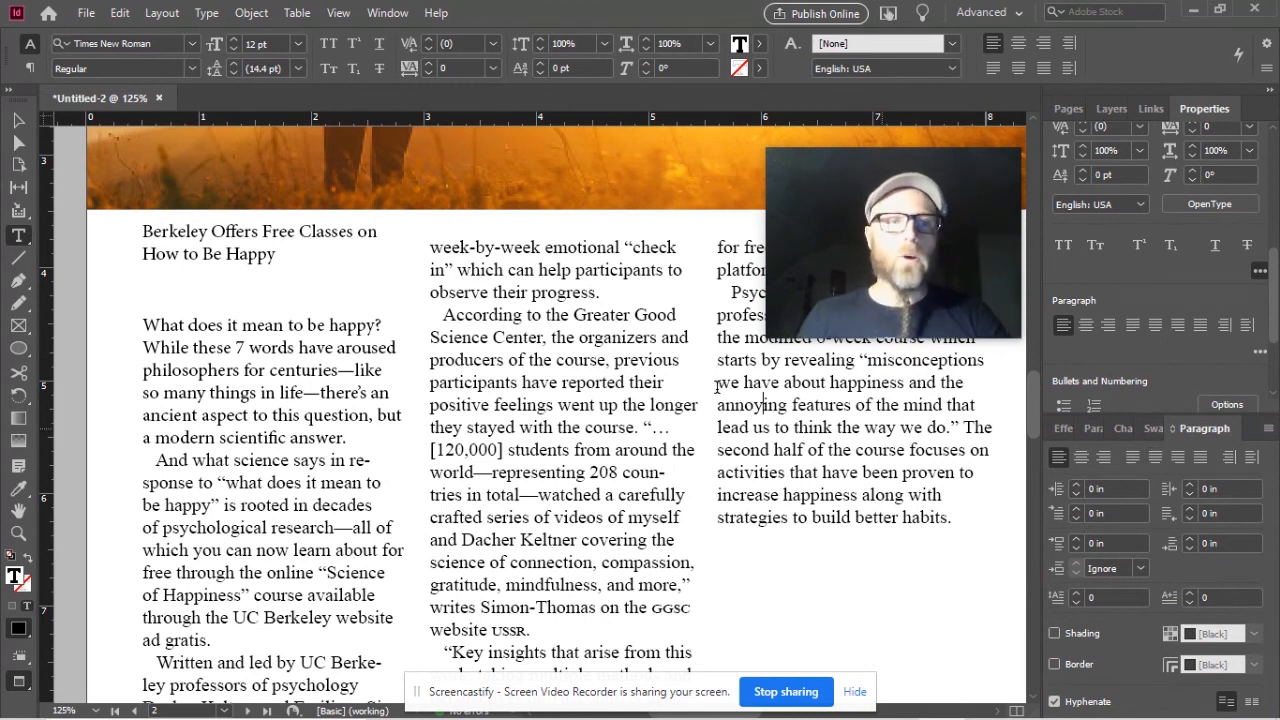
# - Give the opening paragraph, starting "What does it mean to be happy?", a one-character drop cap three lines deep
pyautogui.moveTo(143, 321); pyautogui.dragTo(161, 330)
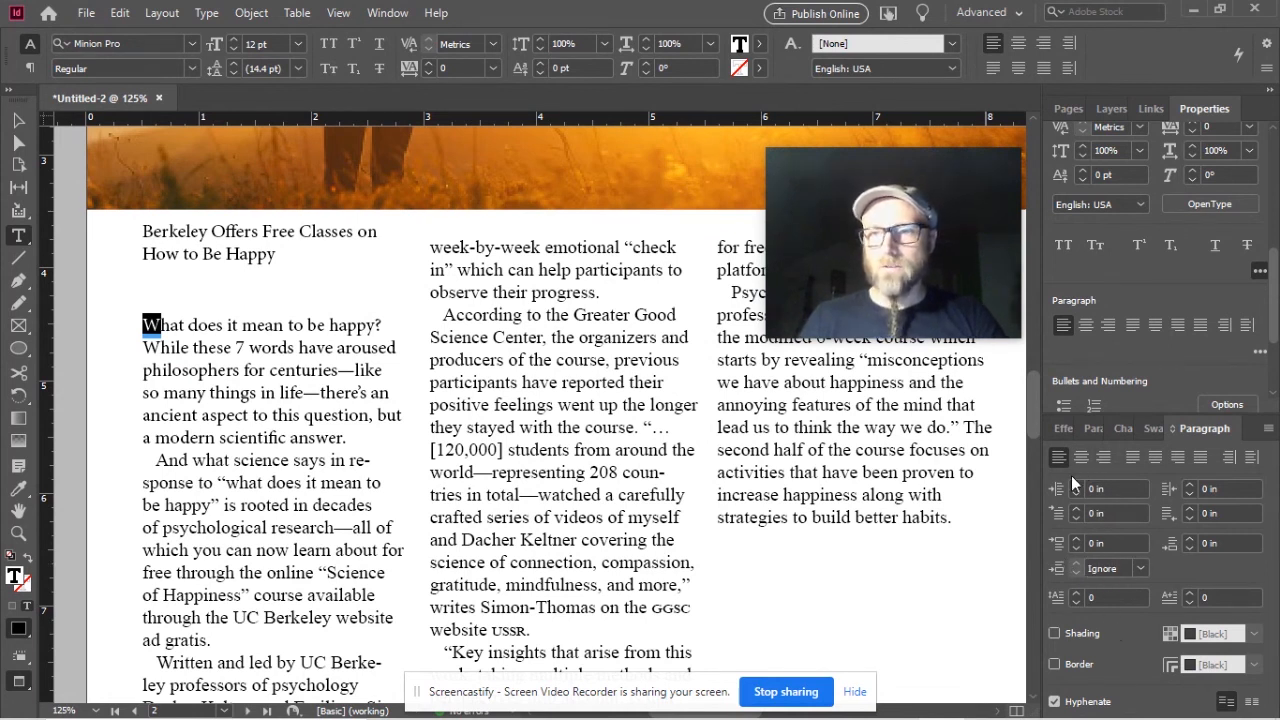
pyautogui.click(1076, 593)
pyautogui.click(1076, 593)
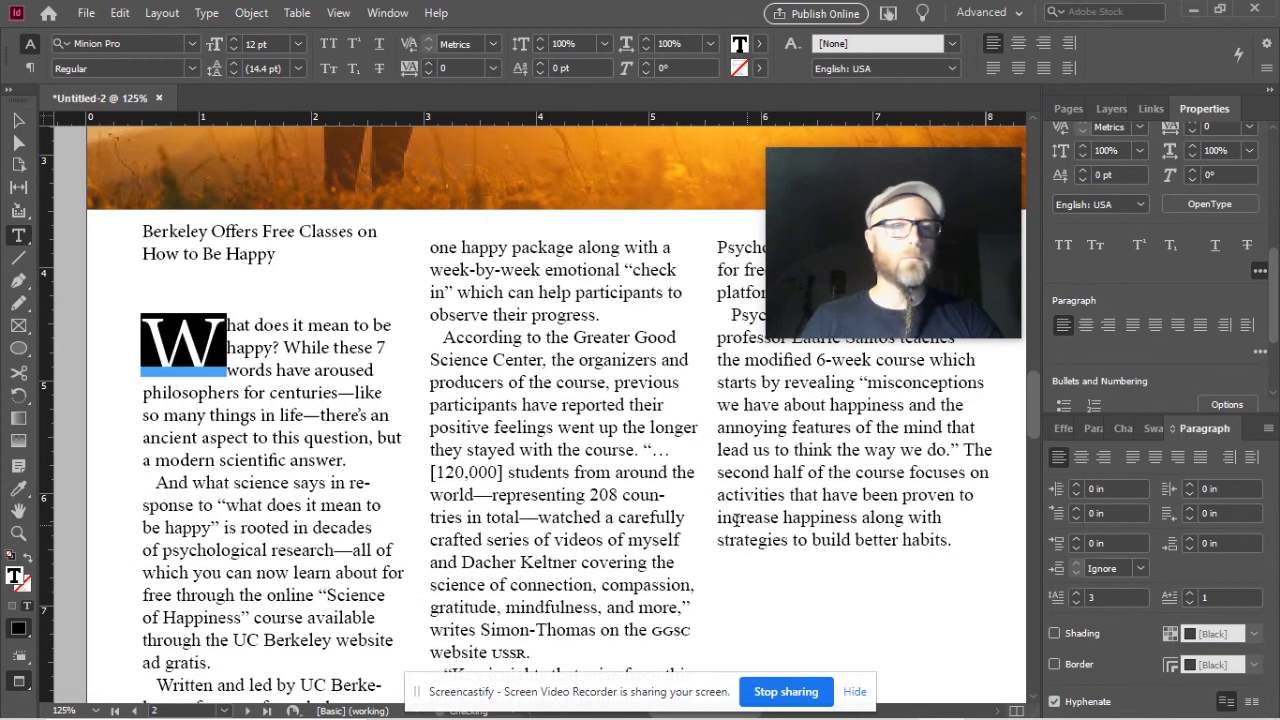
pyautogui.click(297, 437)
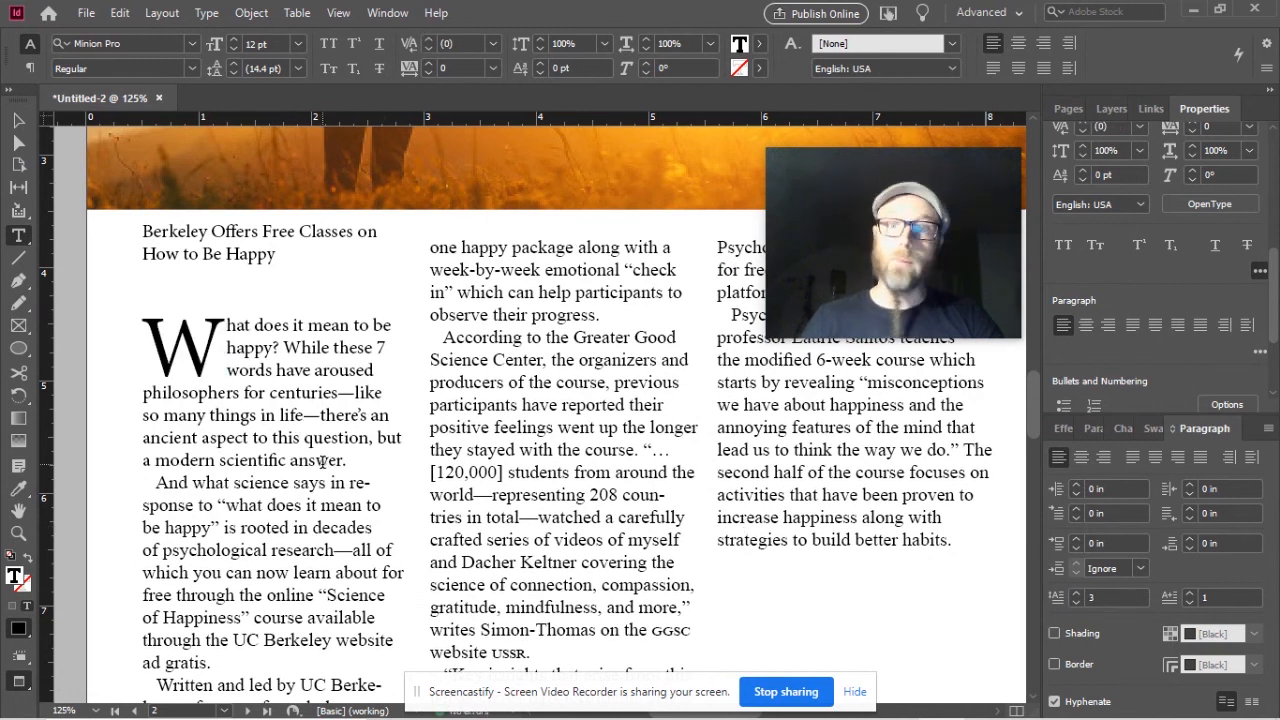
# - Change the font of the whole headline "Berkeley Offers Free Classes on How to Be Happy" to Javanese Text
pyautogui.scroll(-1, 403, 483)
pyautogui.scroll(-5, 403, 483)
pyautogui.scroll(5, 403, 483)
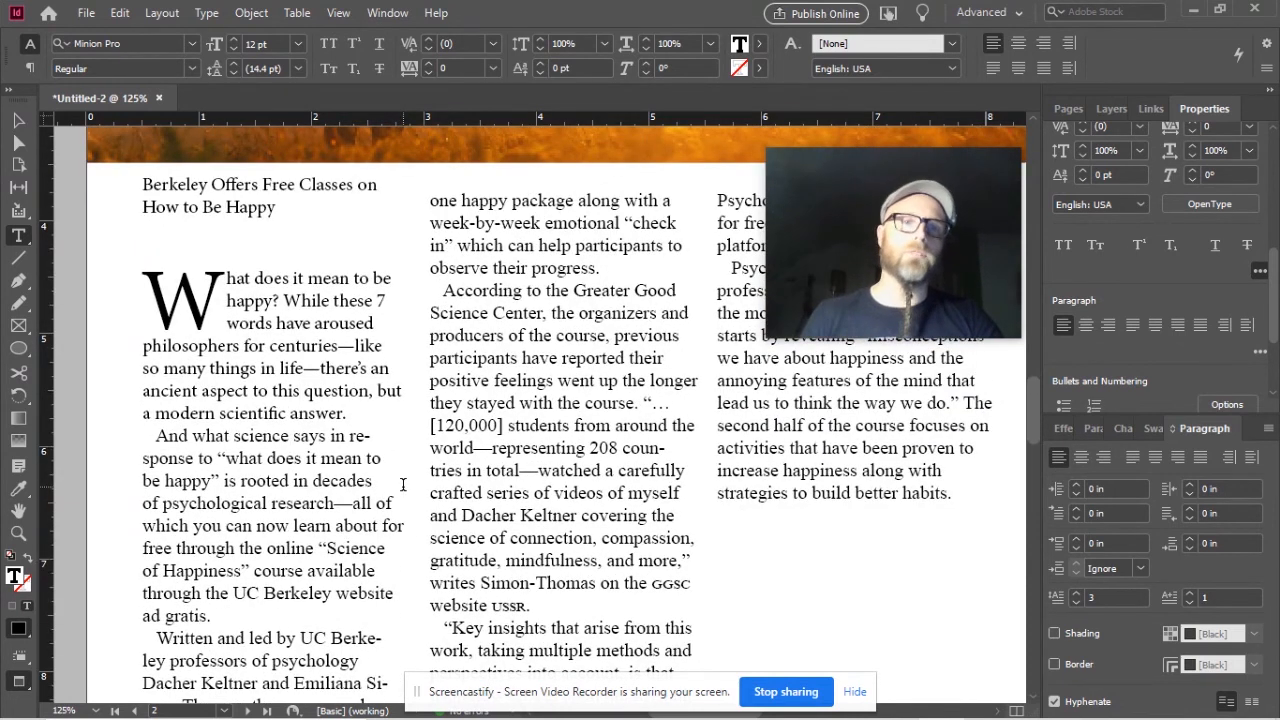
pyautogui.hotkey('ctrl', '-')
pyautogui.hotkey('ctrl', '-')
pyautogui.hotkey('ctrl', '-')
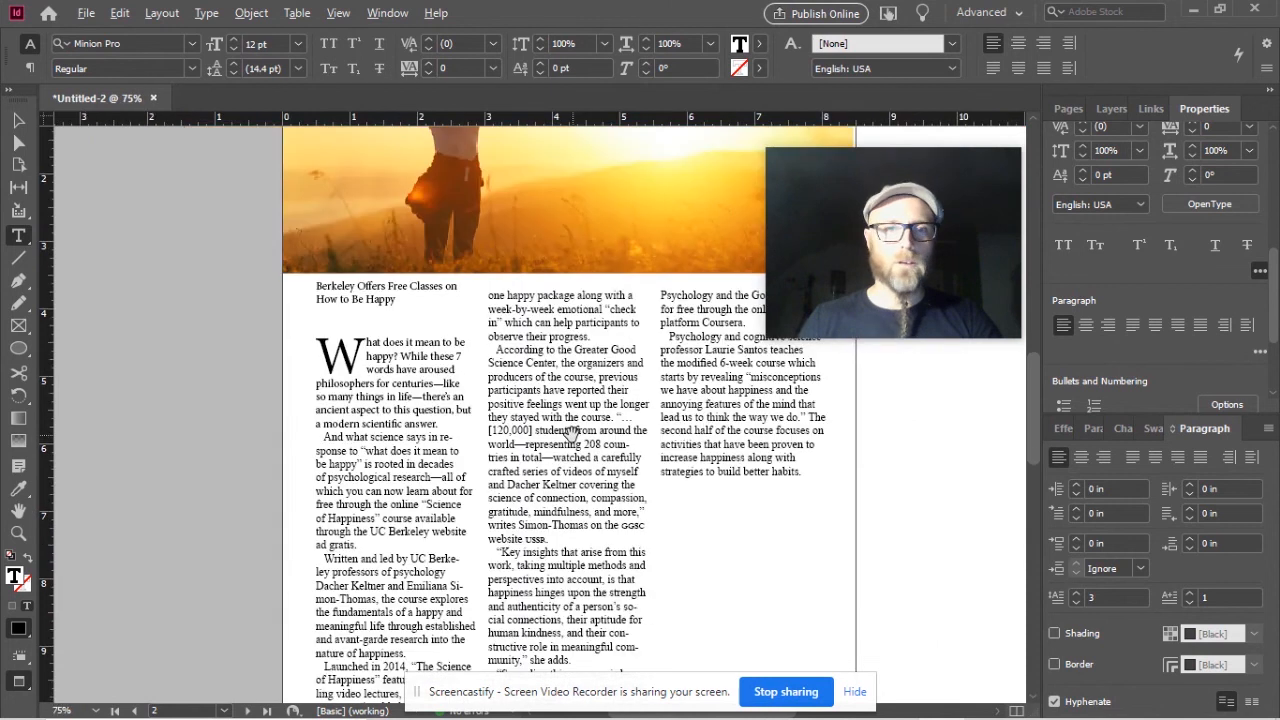
pyautogui.scroll(3, 422, 365)
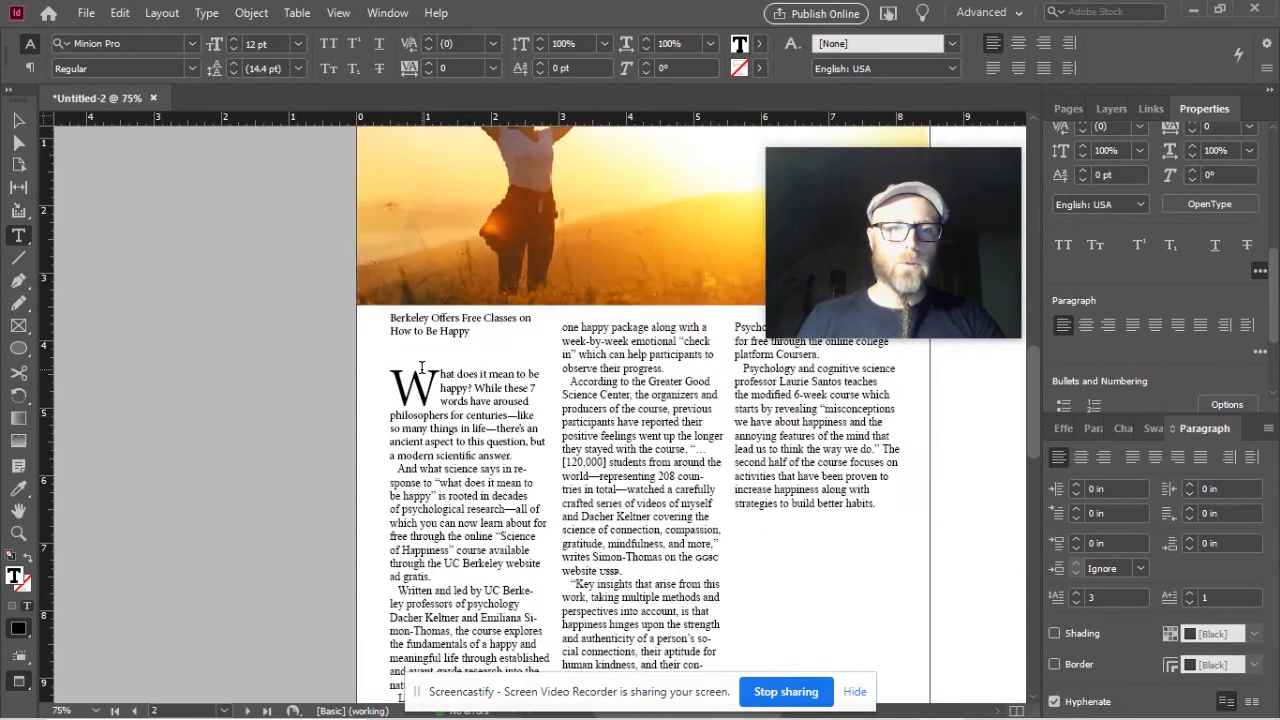
pyautogui.click(505, 308)
pyautogui.hotkey('ctrl', 'a')
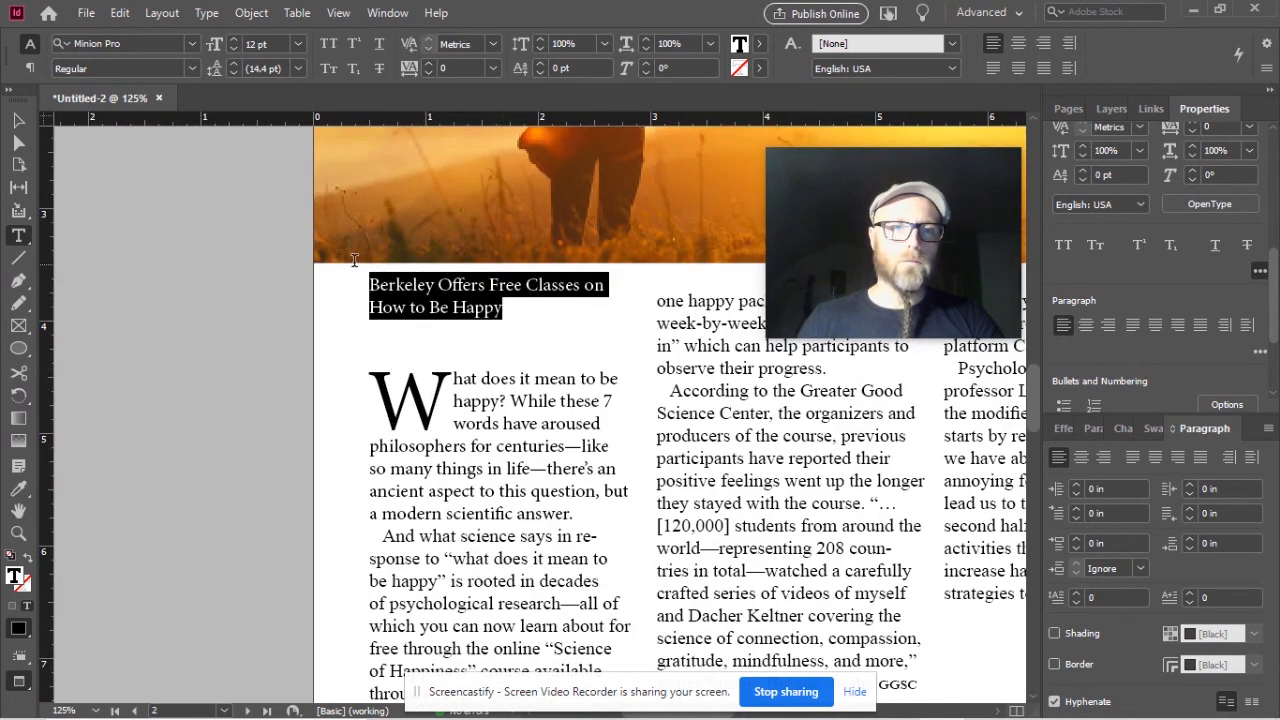
pyautogui.click(193, 43)
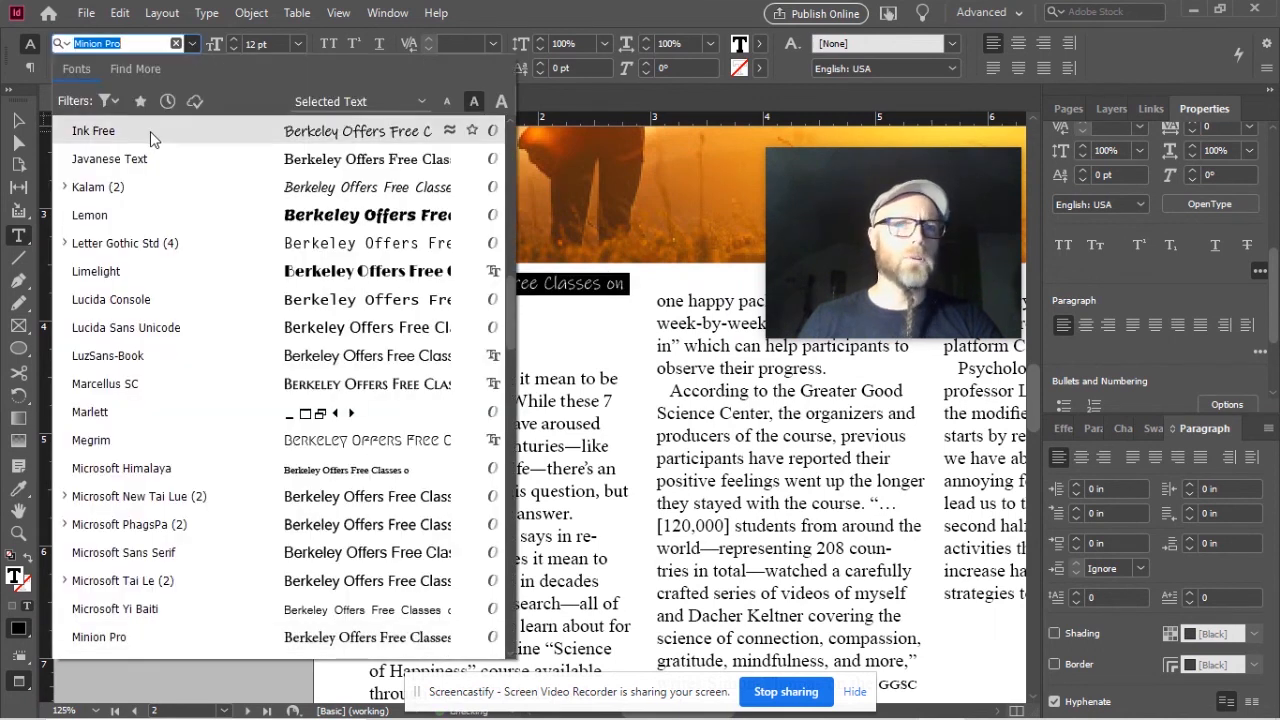
pyautogui.click(123, 164)
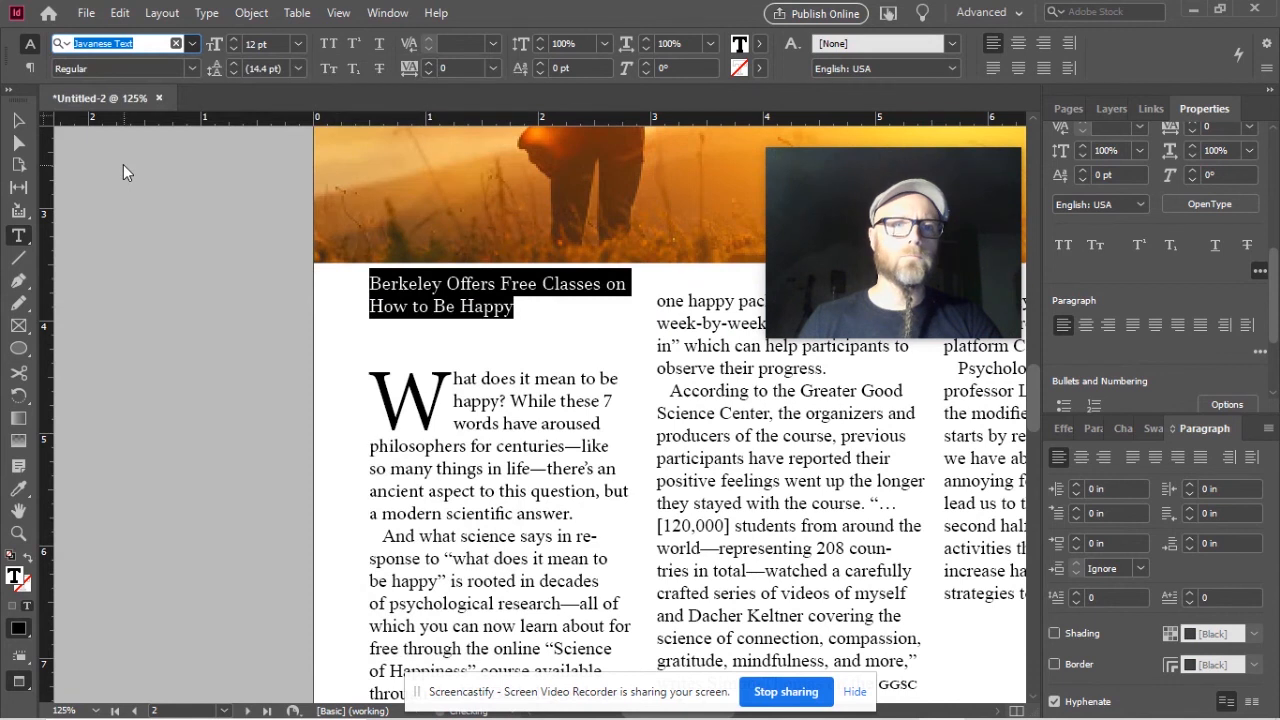
# - Try font sizes up to 17 pt on the headline and settle on 13 pt
pyautogui.click(234, 39)
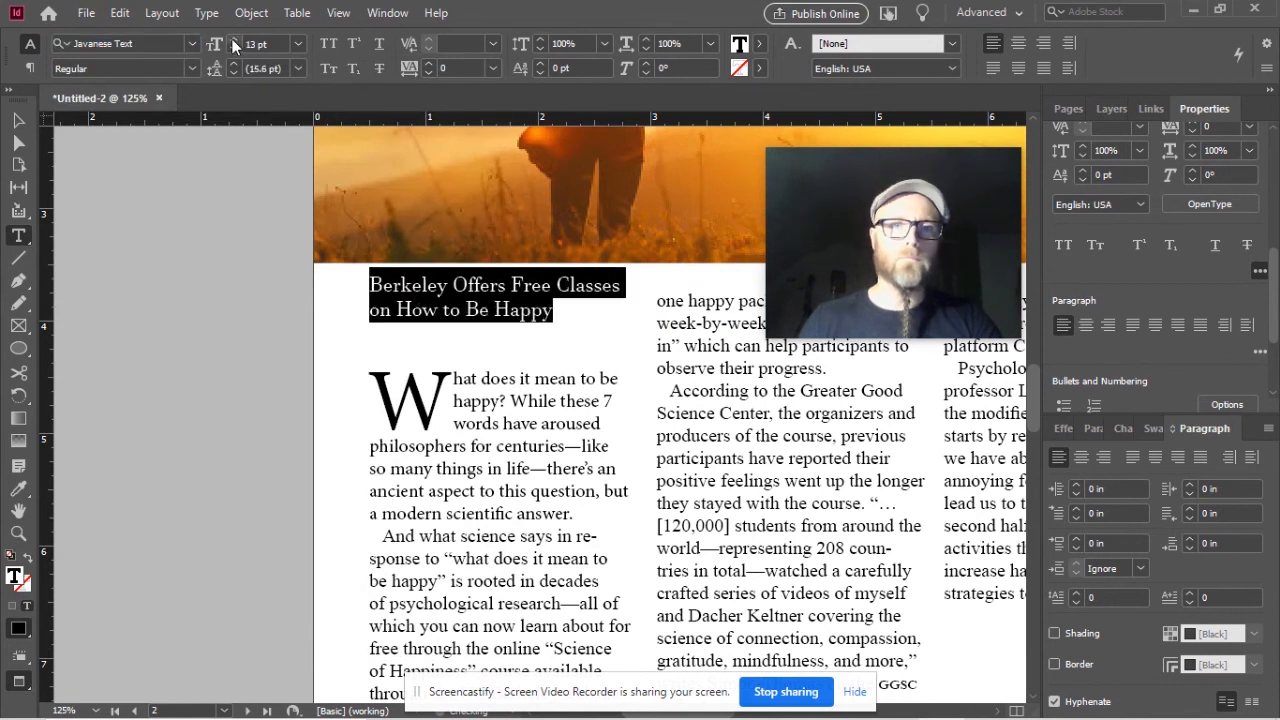
pyautogui.click(234, 39)
pyautogui.click(234, 39)
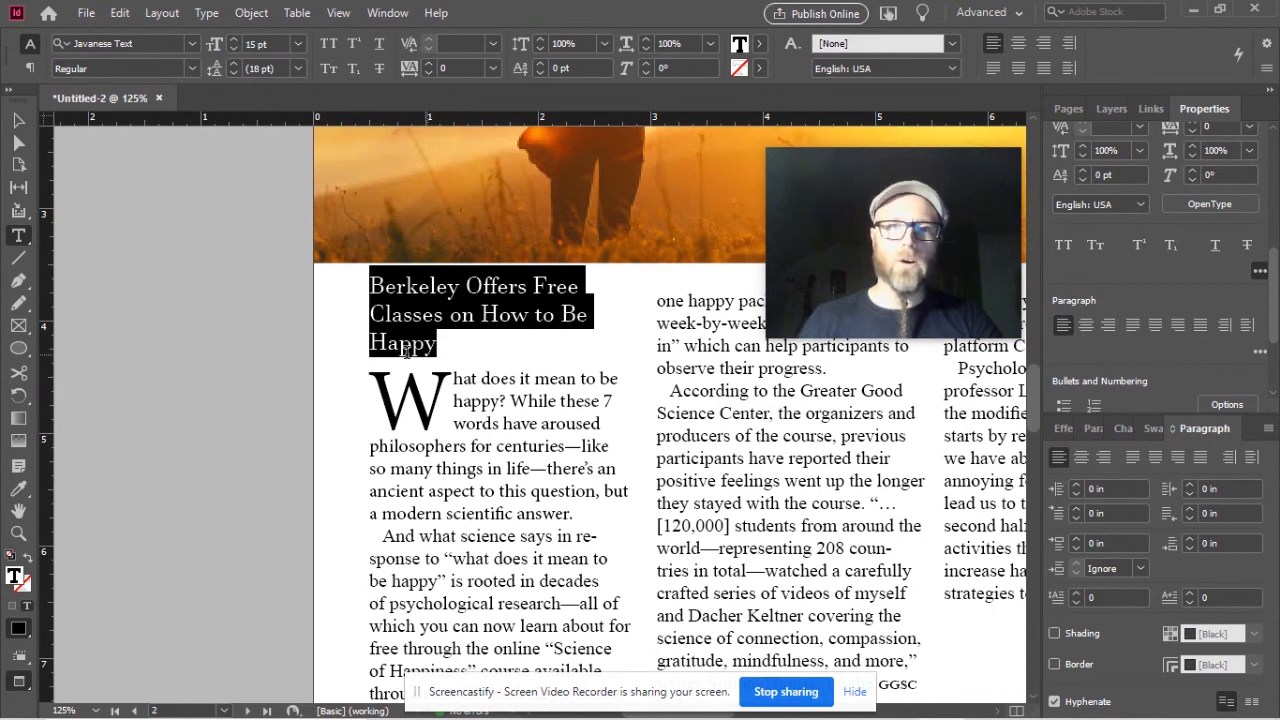
pyautogui.click(234, 39)
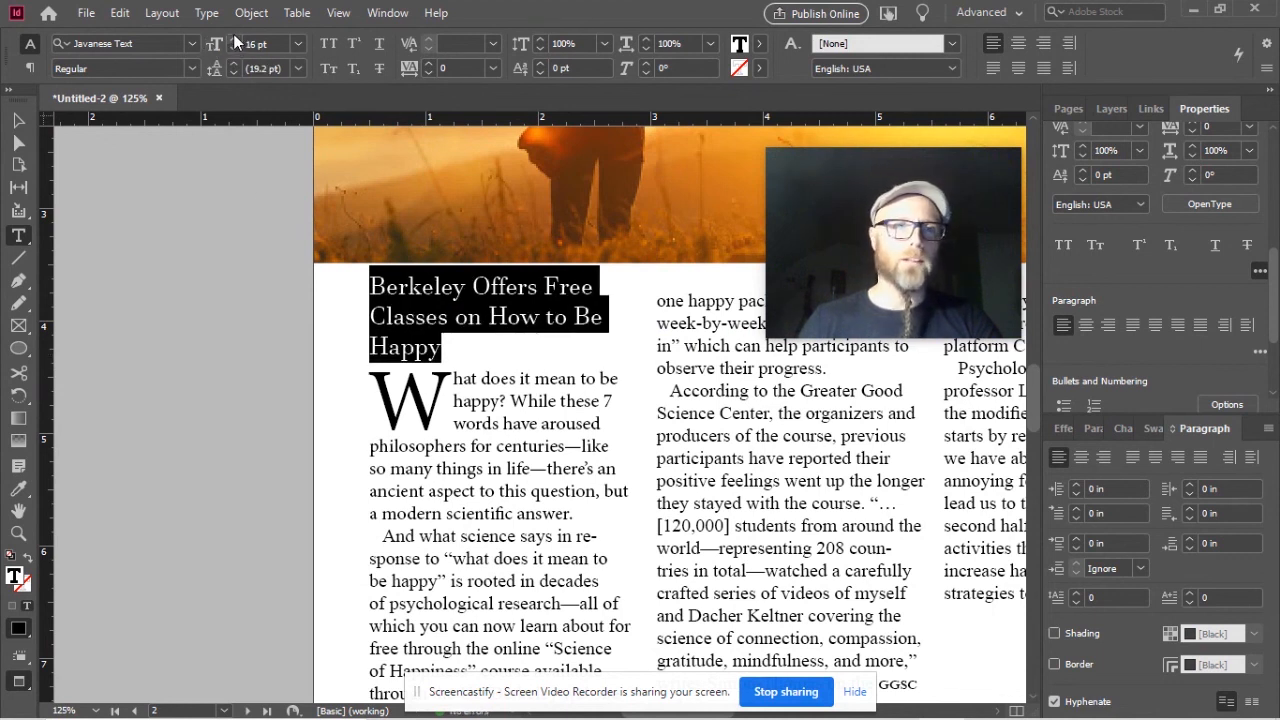
pyautogui.click(237, 40)
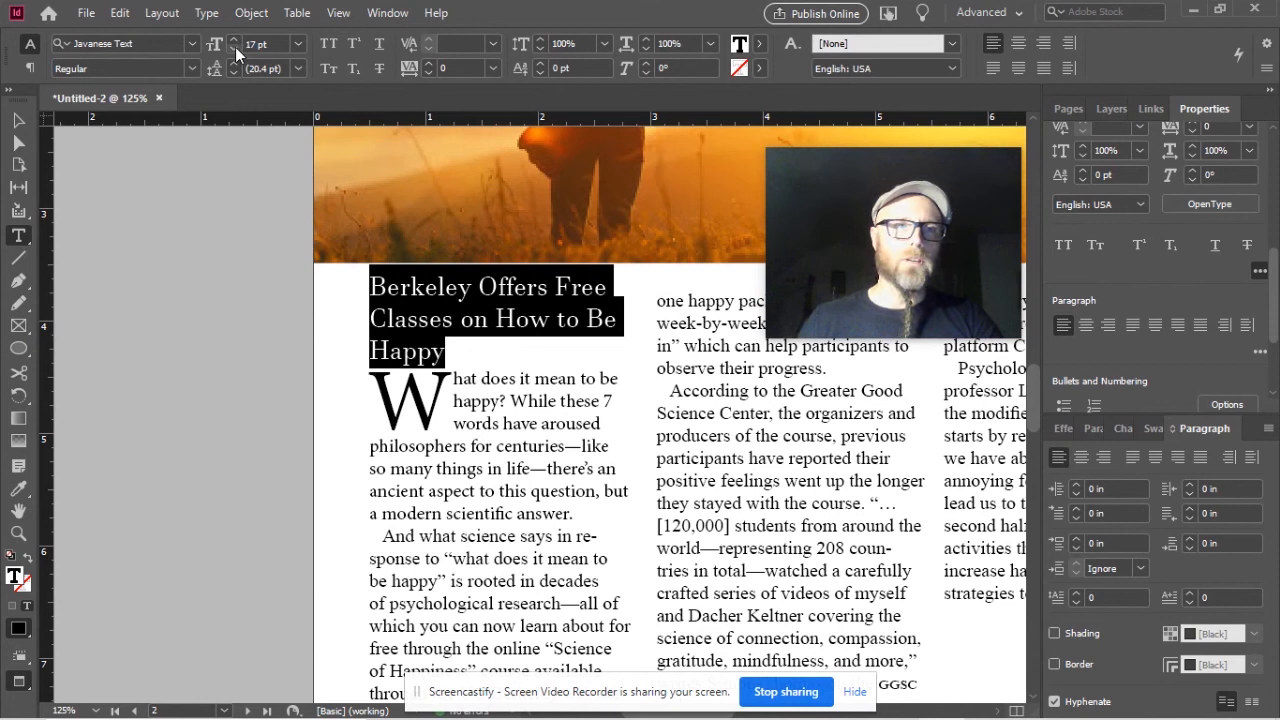
pyautogui.click(234, 48)
pyautogui.click(234, 48)
pyautogui.click(233, 48)
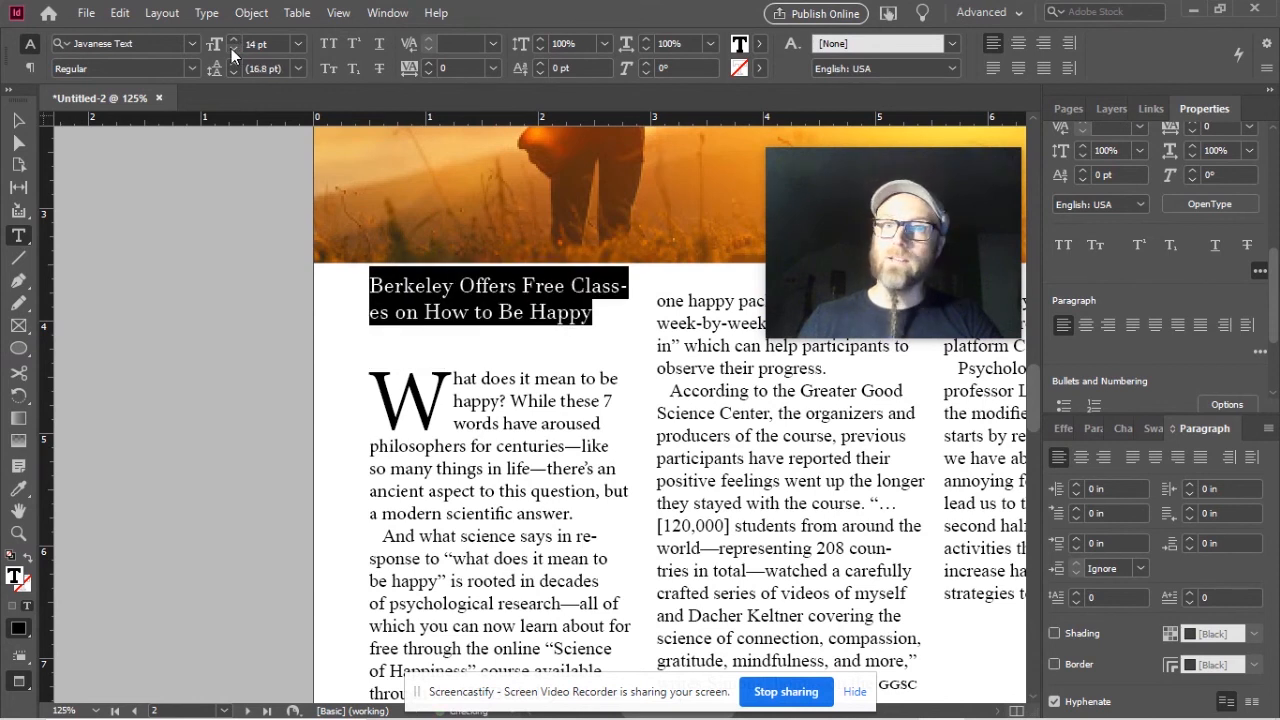
pyautogui.click(233, 48)
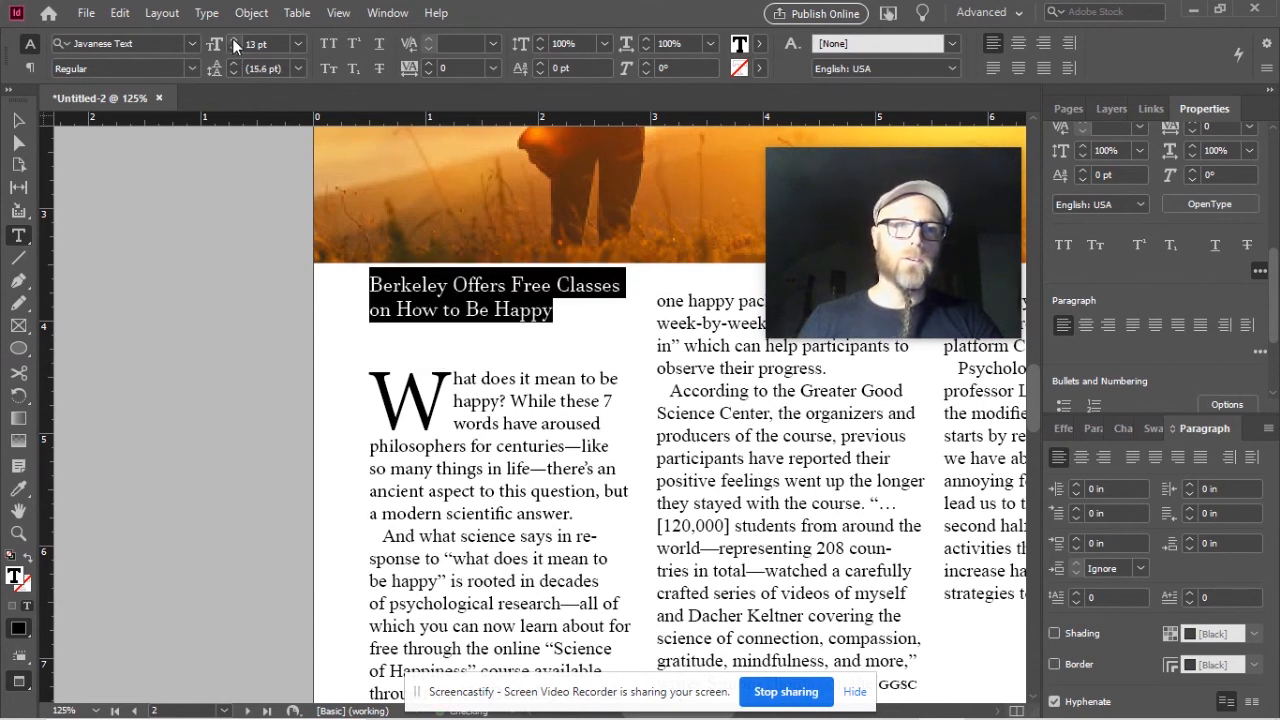
pyautogui.click(542, 359)
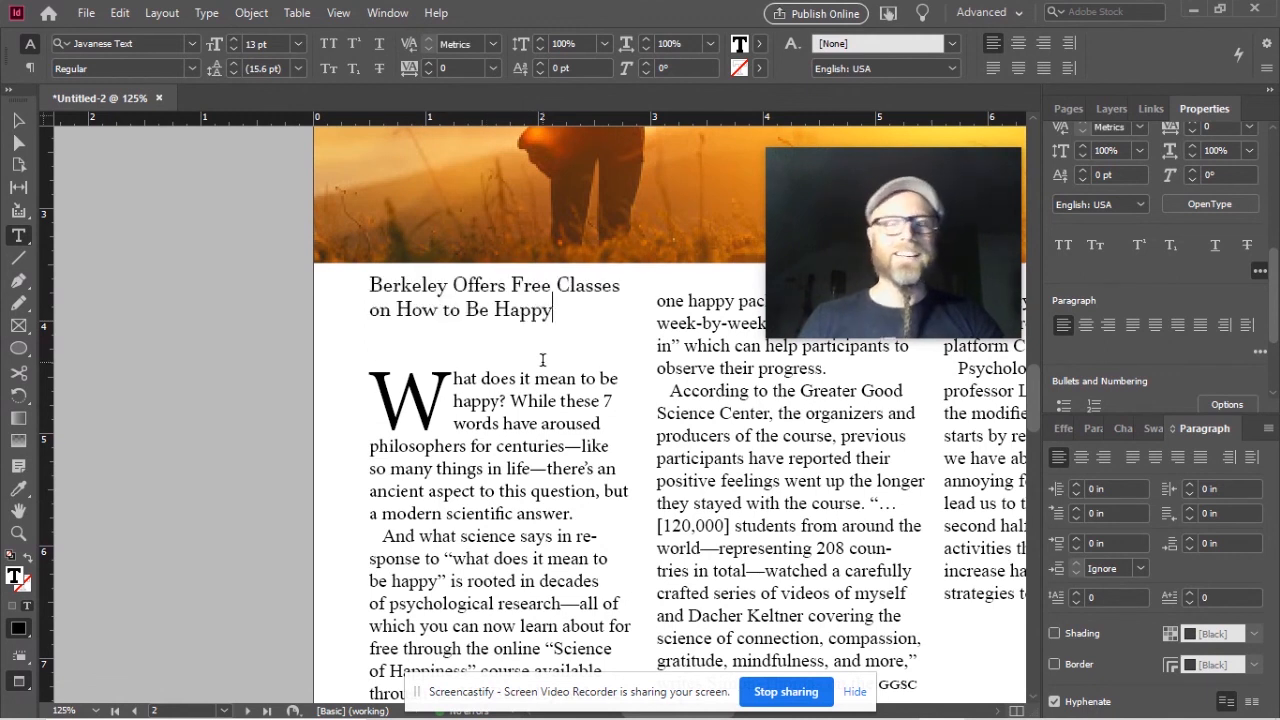
pyautogui.scroll(-3, 697, 402)
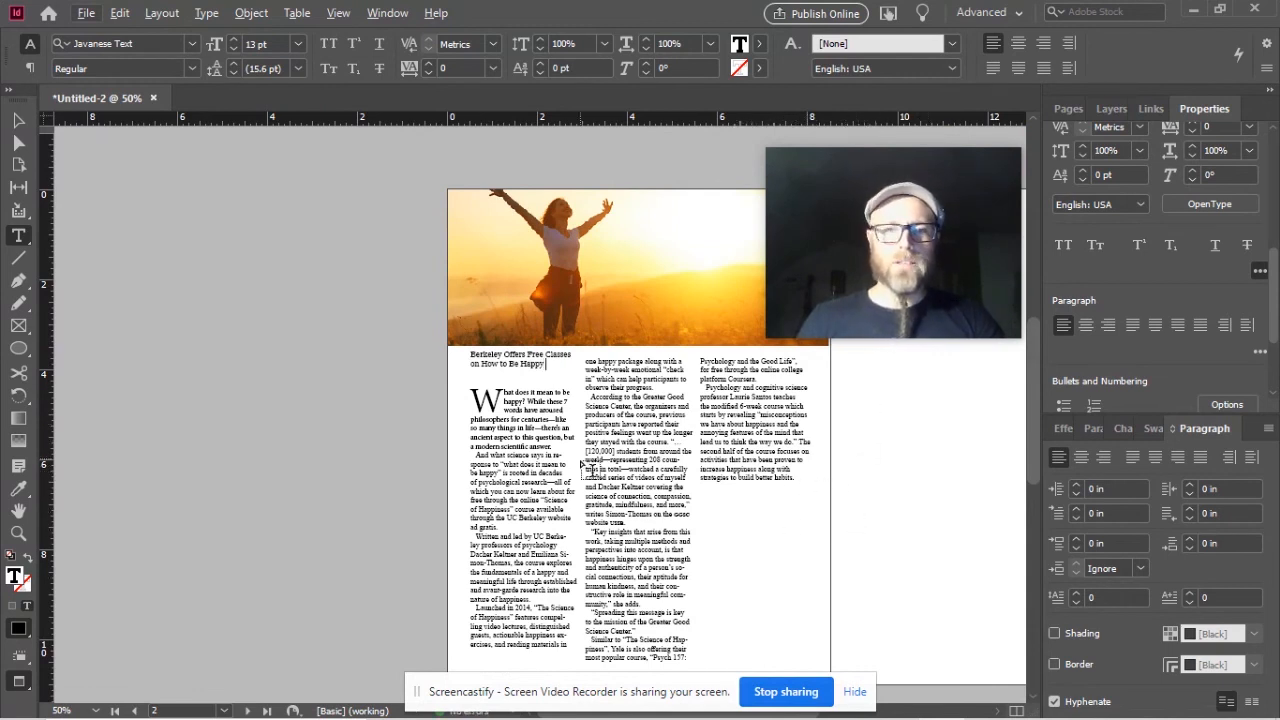
pyautogui.click(18, 120)
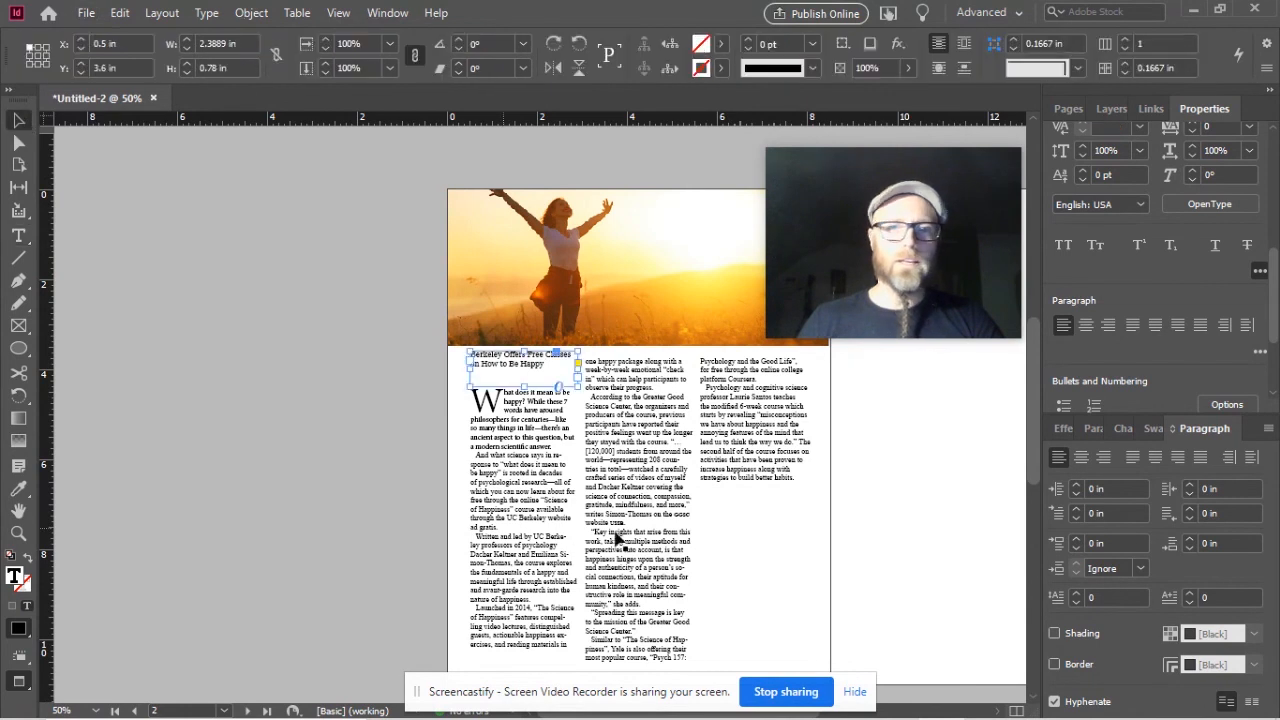
pyautogui.moveTo(823, 503); pyautogui.dragTo(580, 466)
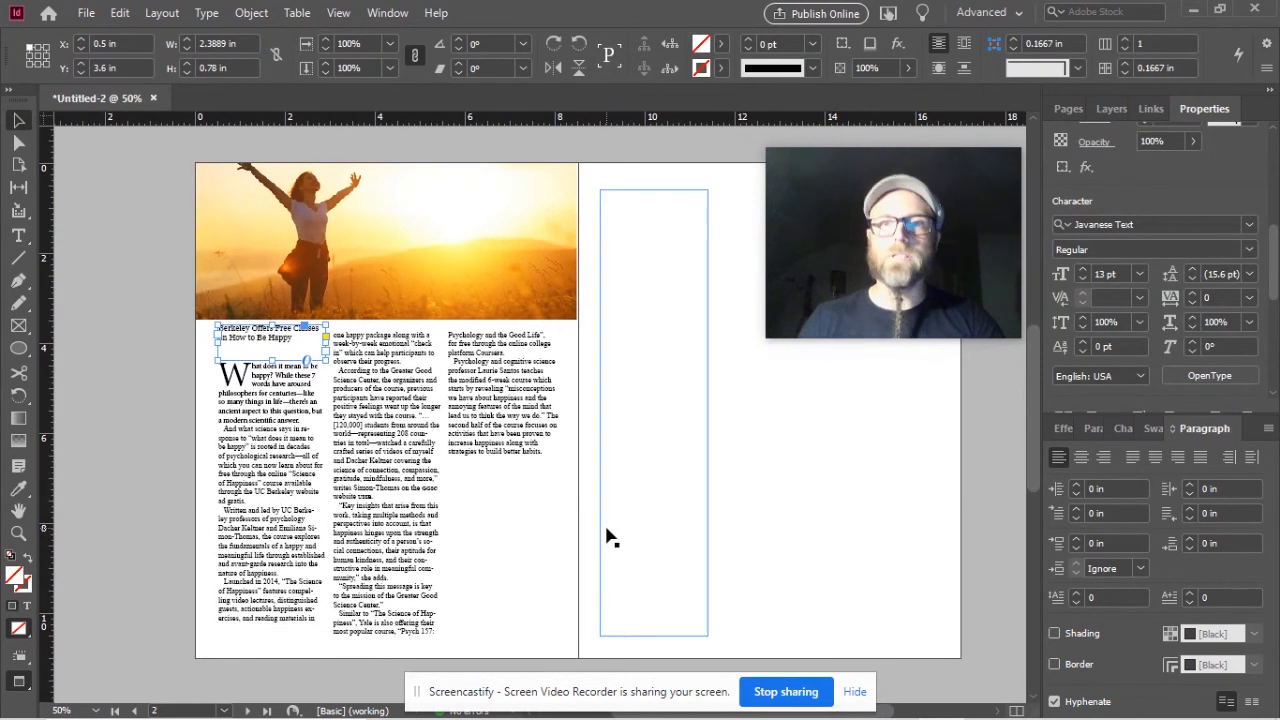
pyautogui.moveTo(829, 200); pyautogui.dragTo(1045, 282)
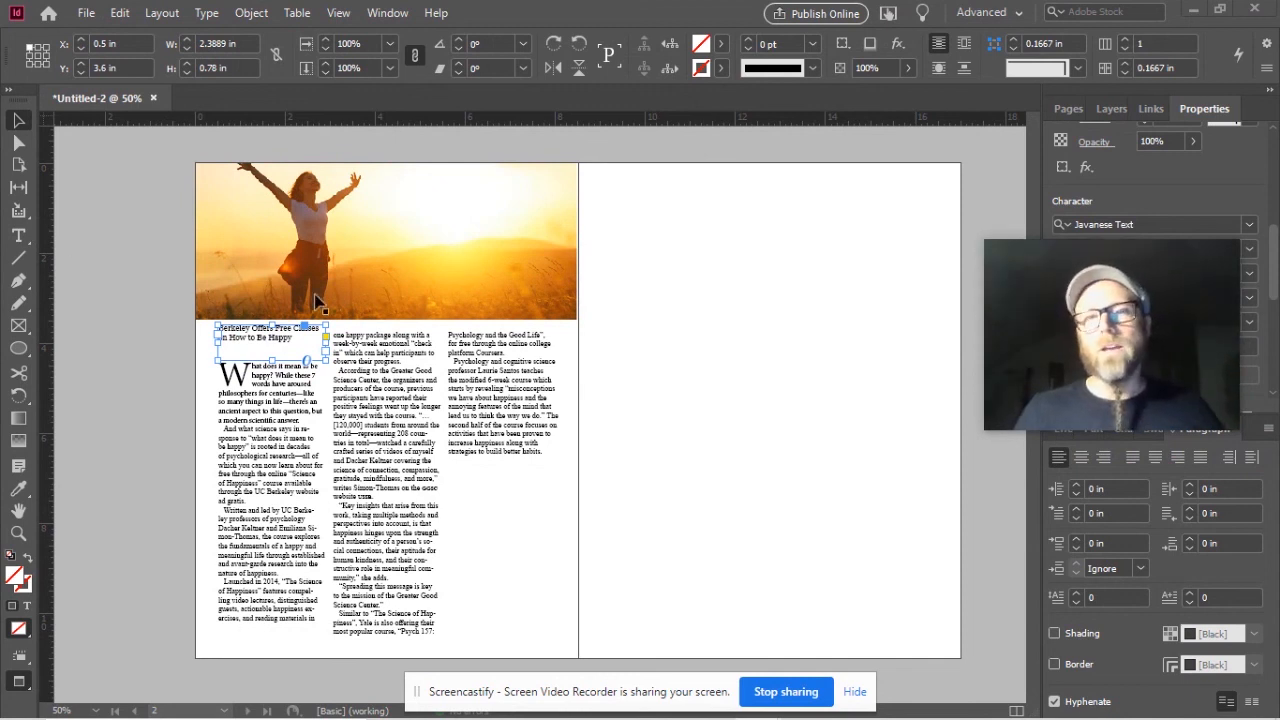